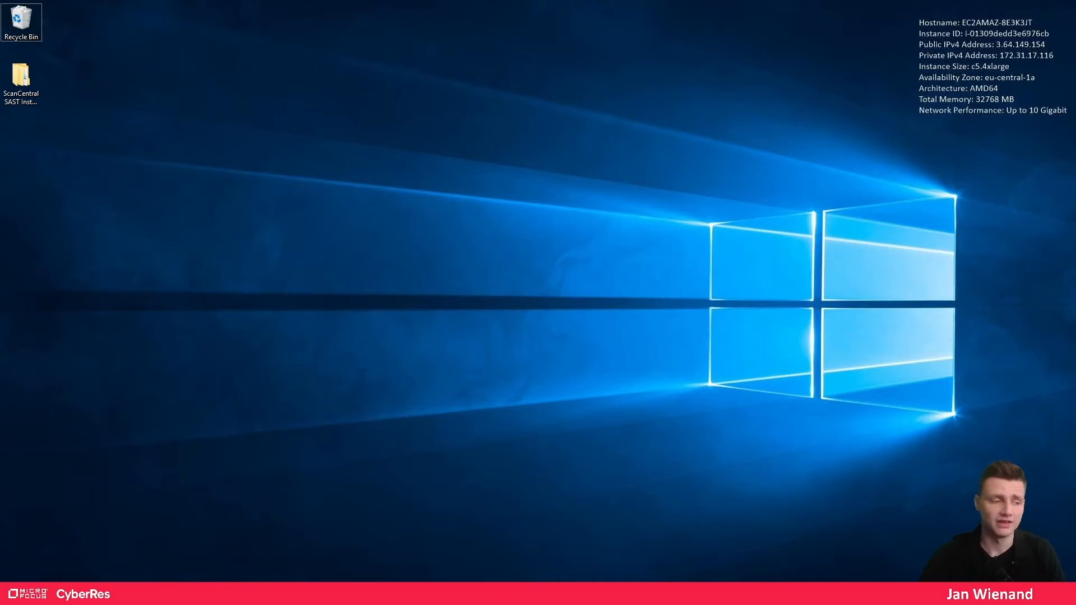
- Run java -version in an administrator Command Prompt, confirm Java 11.0.11 LTS, then close it
key(super)
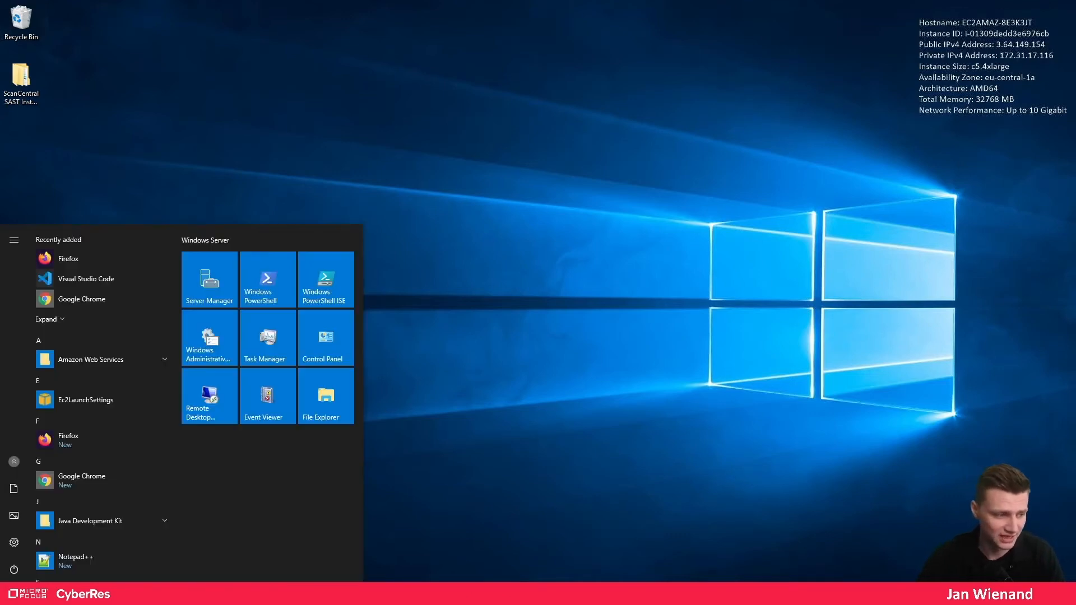
text(cmd)
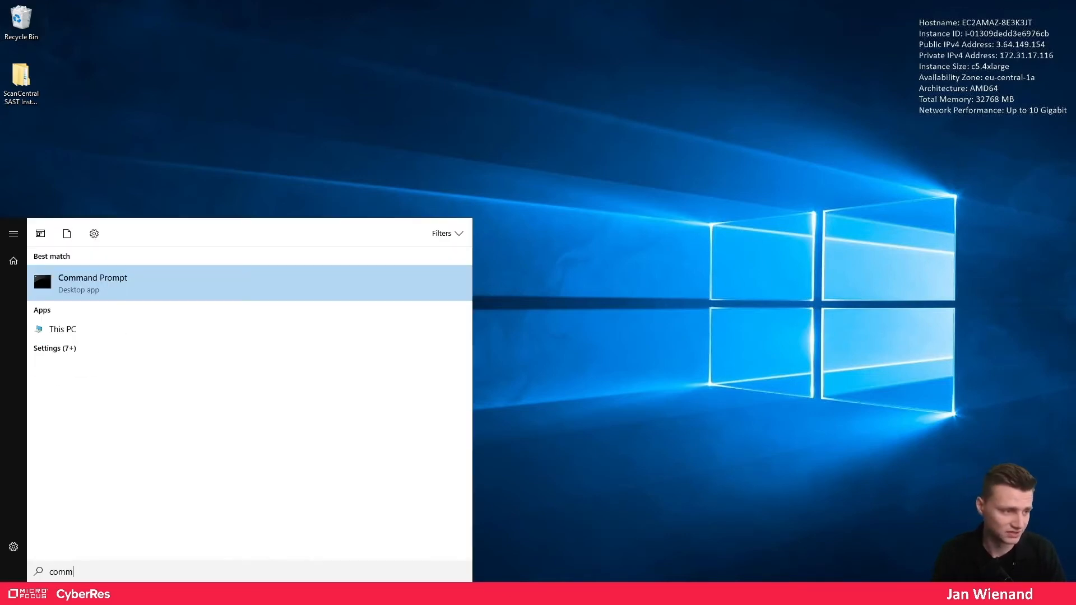
key(Return)
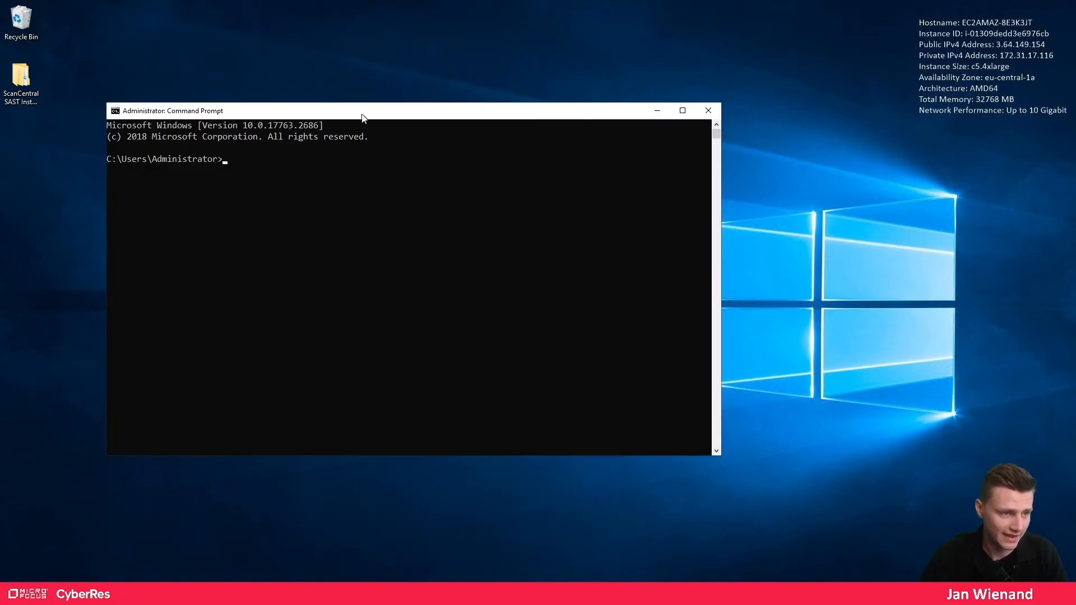
drag(362, 118, 651, 130)
click(695, 197)
text(jva)
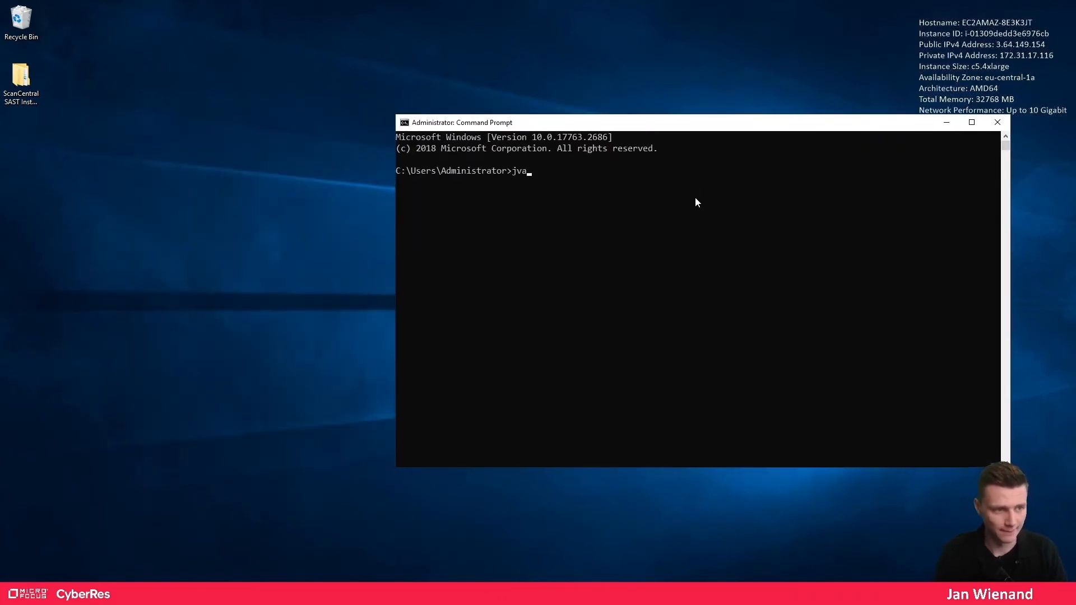
key(BackSpace)
key(BackSpace)
text(ava -)
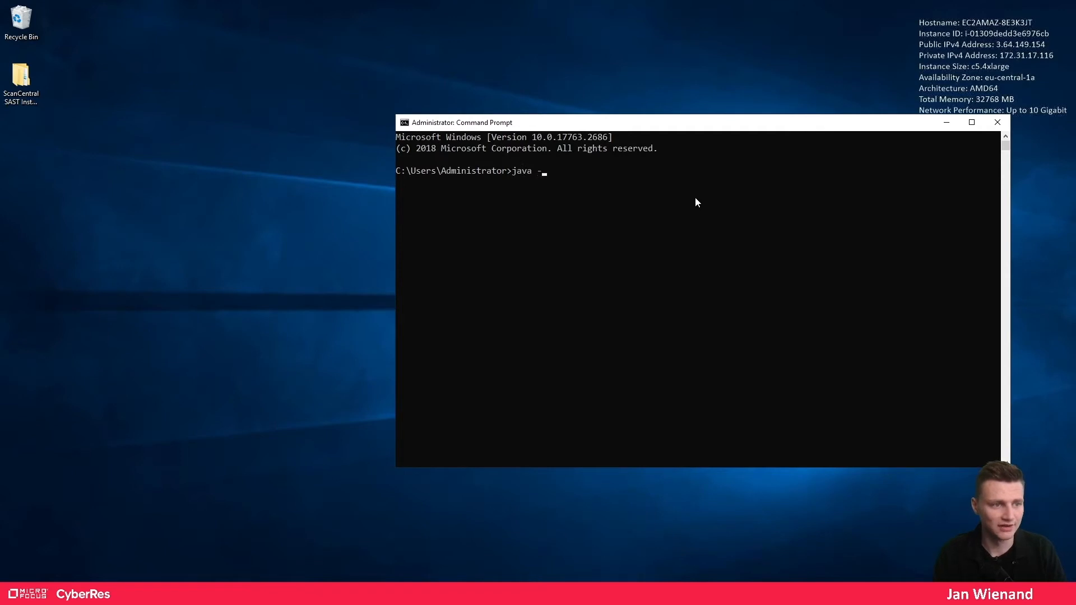
text(version)
key(Return)
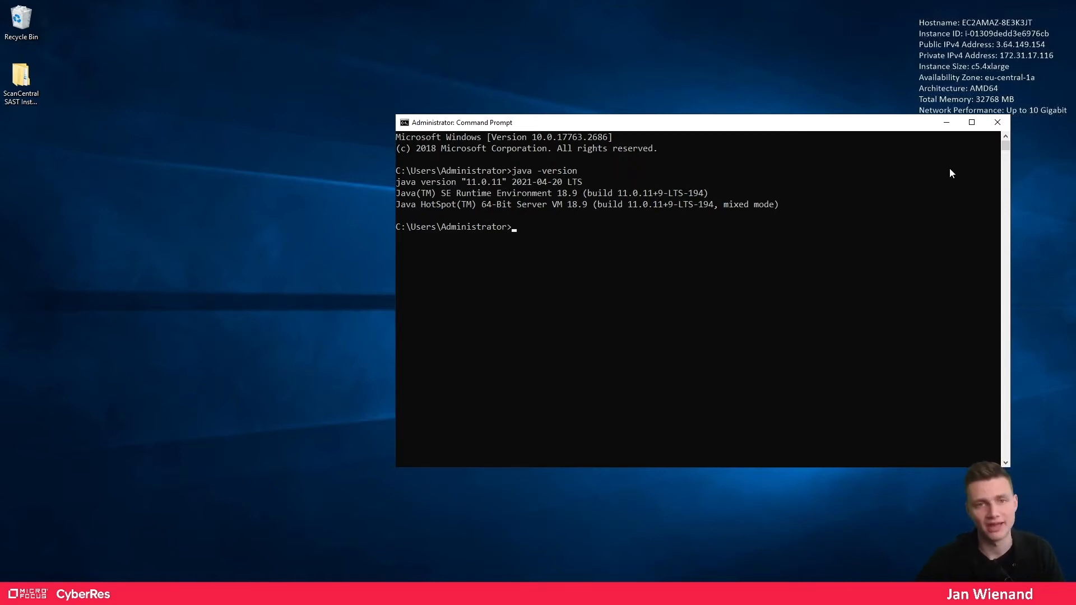
click(999, 123)
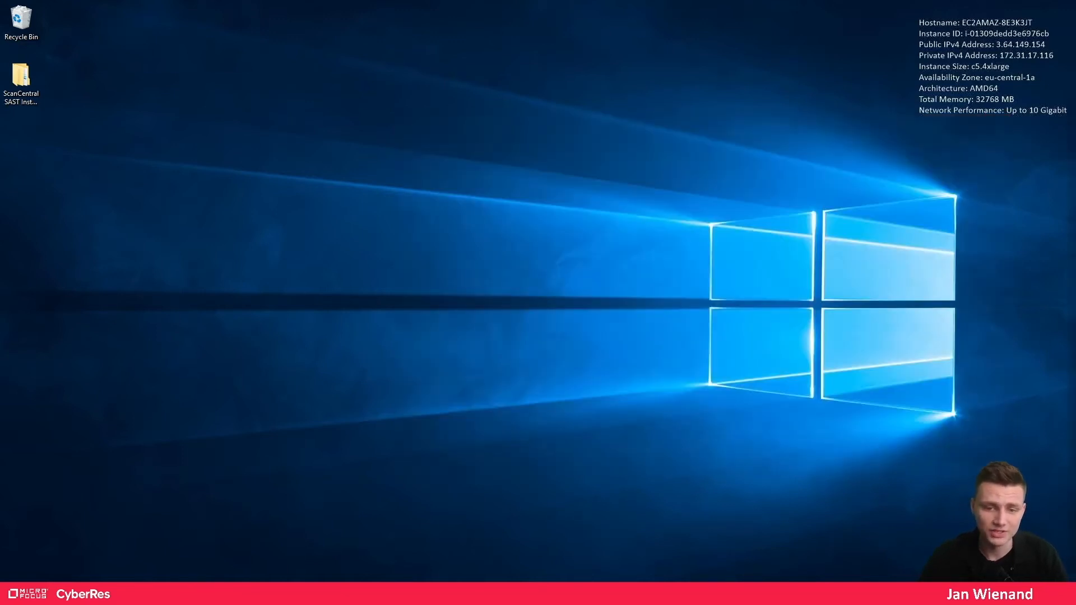
- Open the ScanCentral SAST Installation Video folder and select the ScanCentral Controller zip
double_click(26, 92)
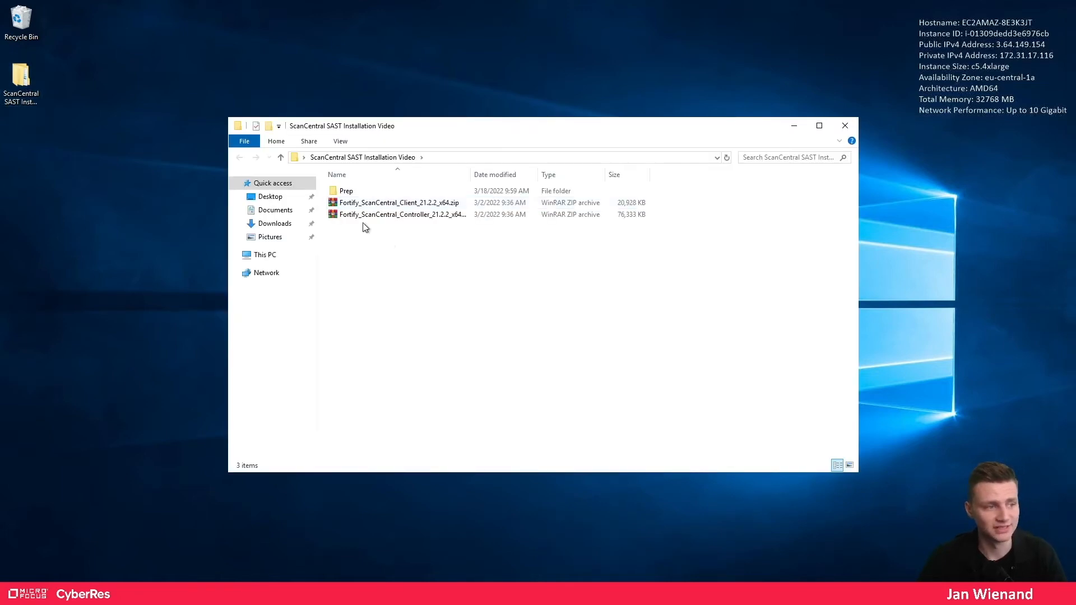
click(344, 215)
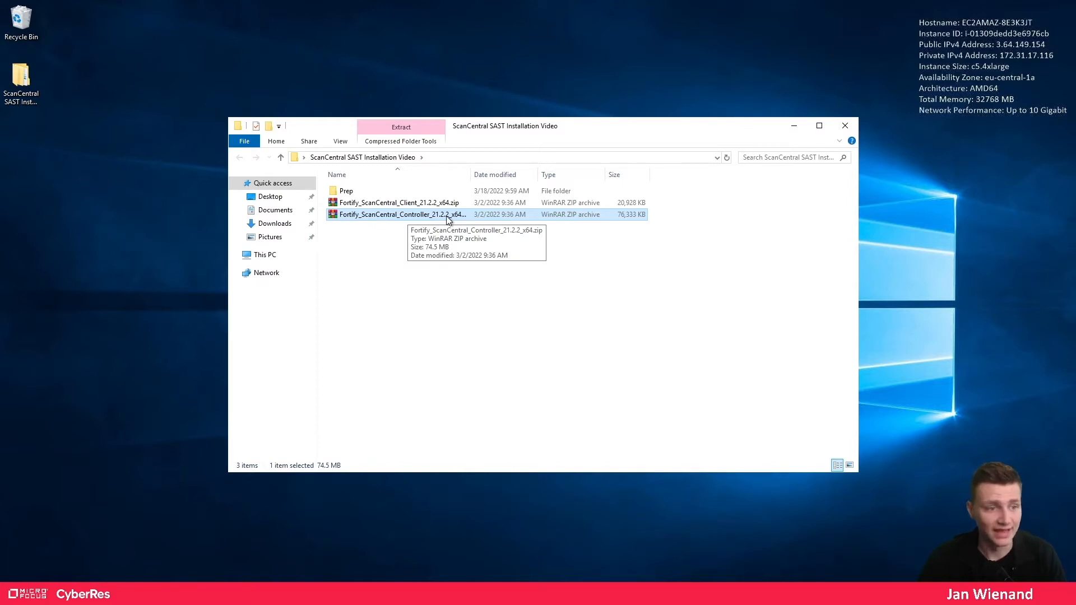
drag(471, 174, 509, 175)
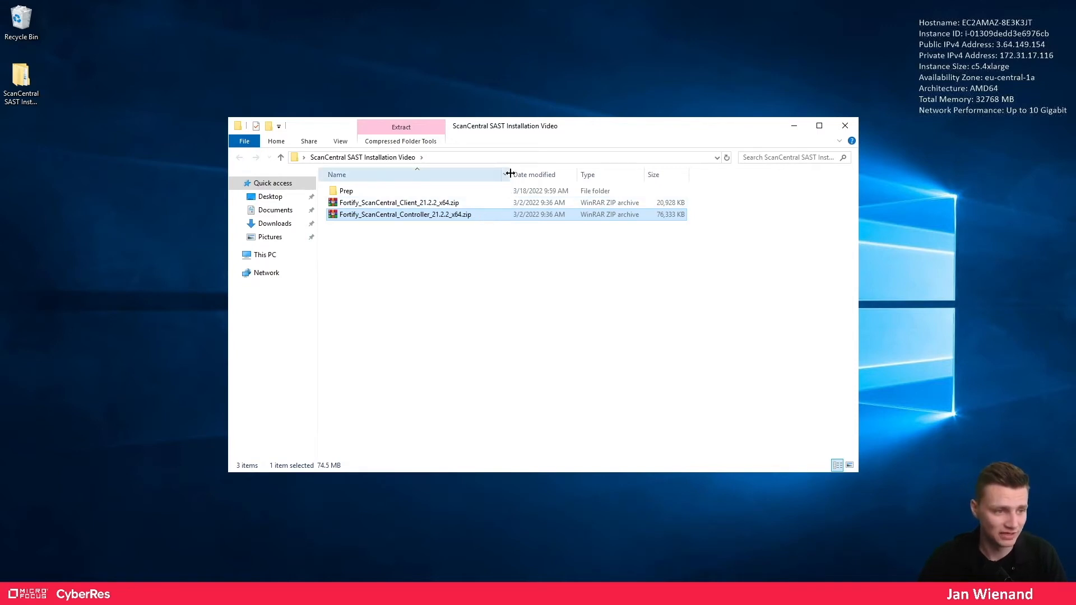
drag(508, 175, 476, 175)
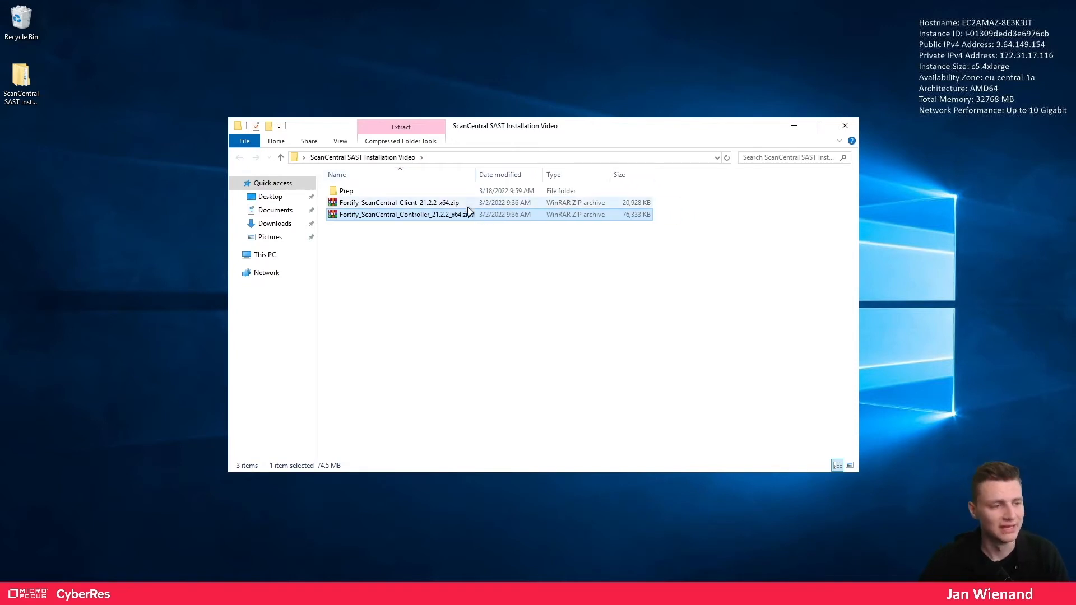
- Extract the zip to Fortify_ScanCentral_Controller_21.2.2_x64, then go to Local Disk (C:)
right_click(372, 214)
click(423, 272)
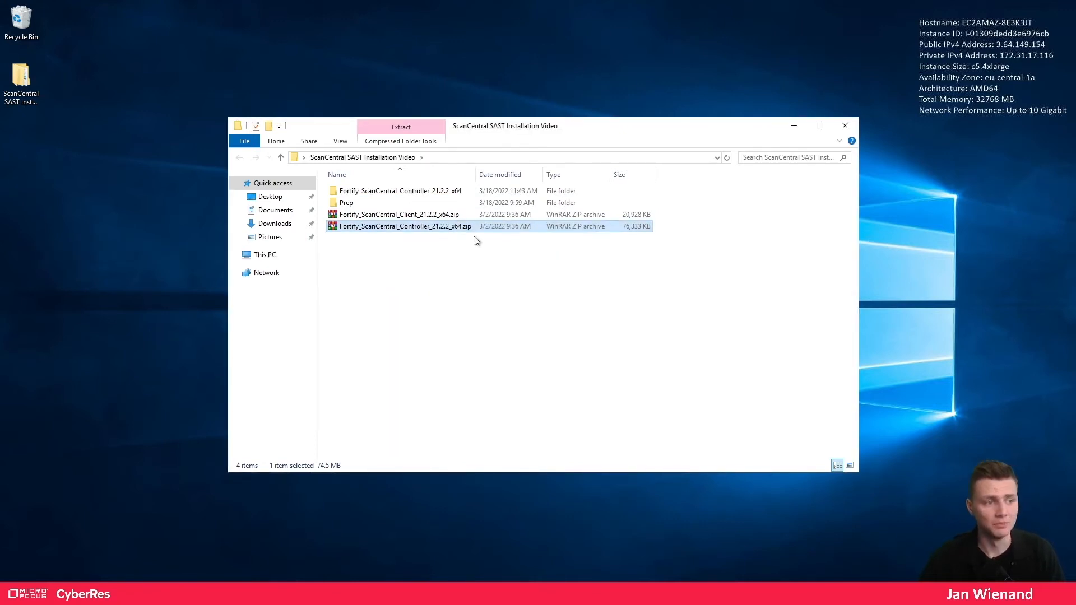
click(420, 192)
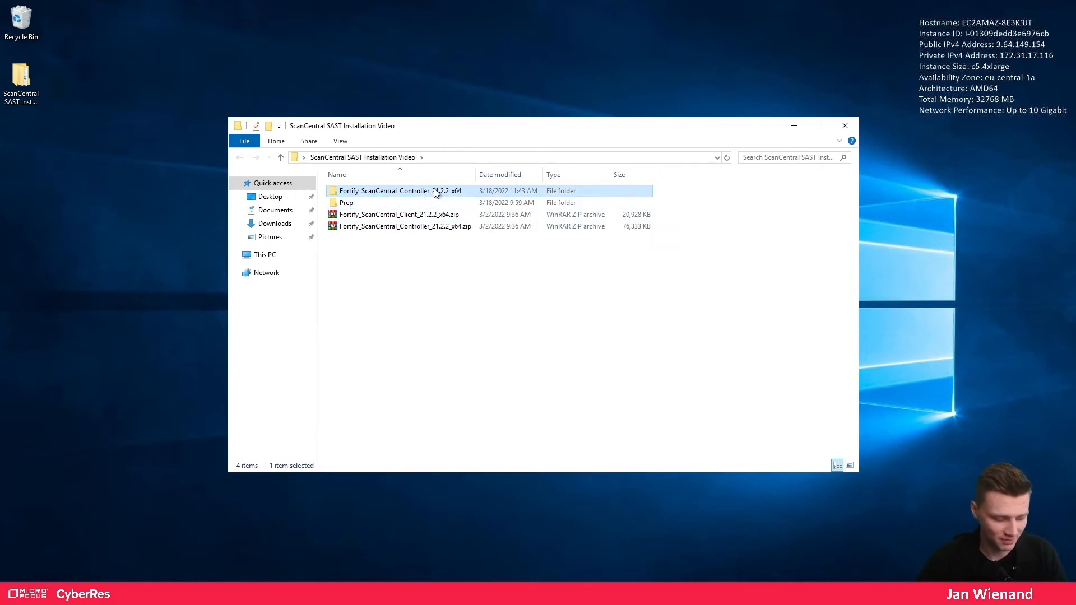
click(264, 256)
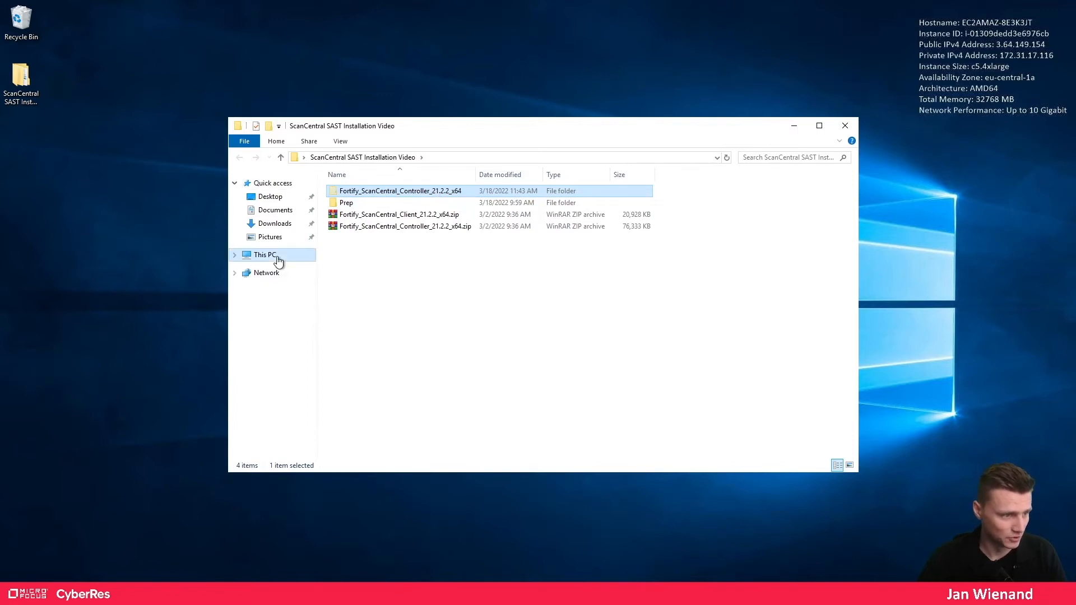
double_click(391, 303)
- Create a Fortify folder in C:\Program Files and paste the extracted controller folder into it
double_click(368, 215)
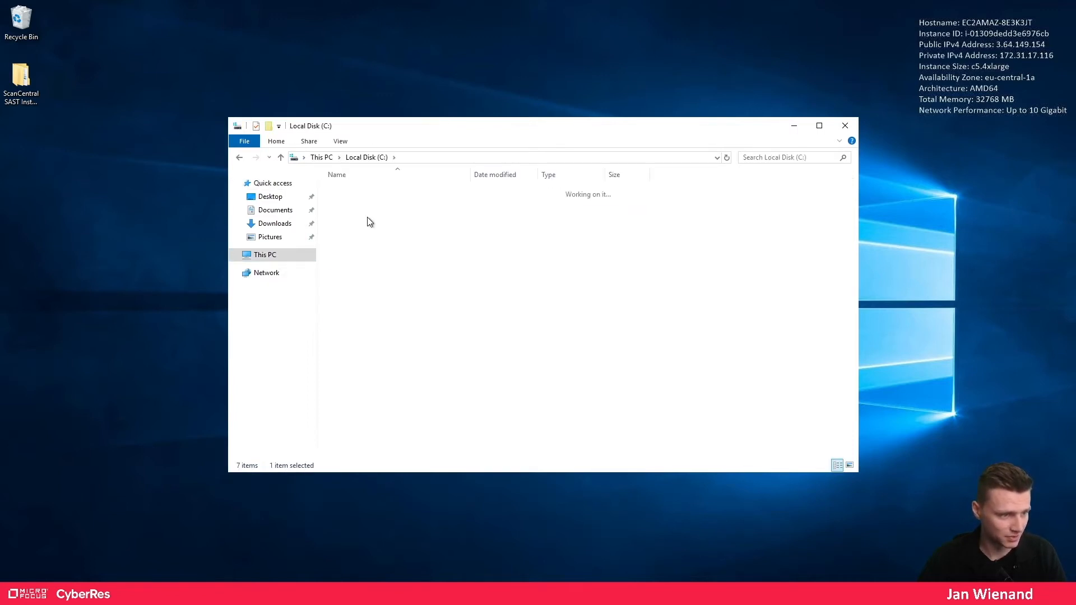
right_click(649, 284)
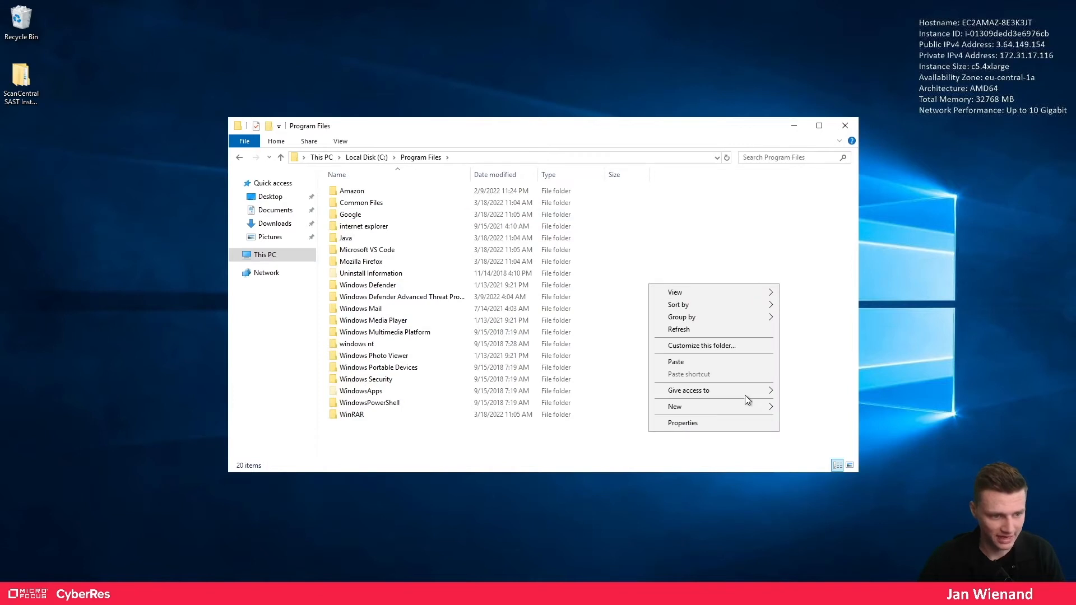
mouse_move(749, 407)
click(810, 410)
text(F)
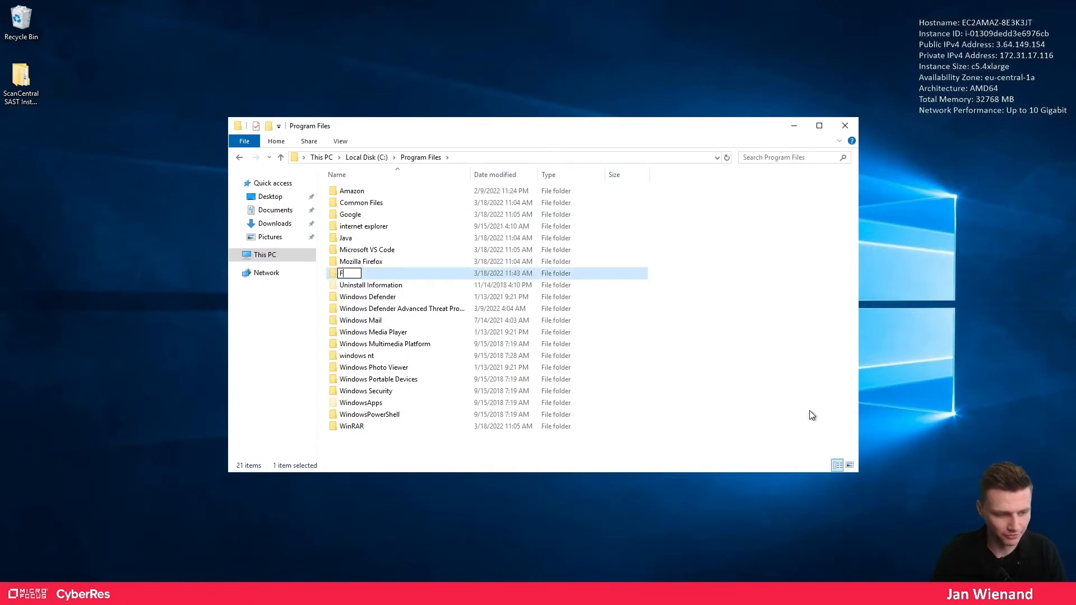
text(ortify)
key(Return)
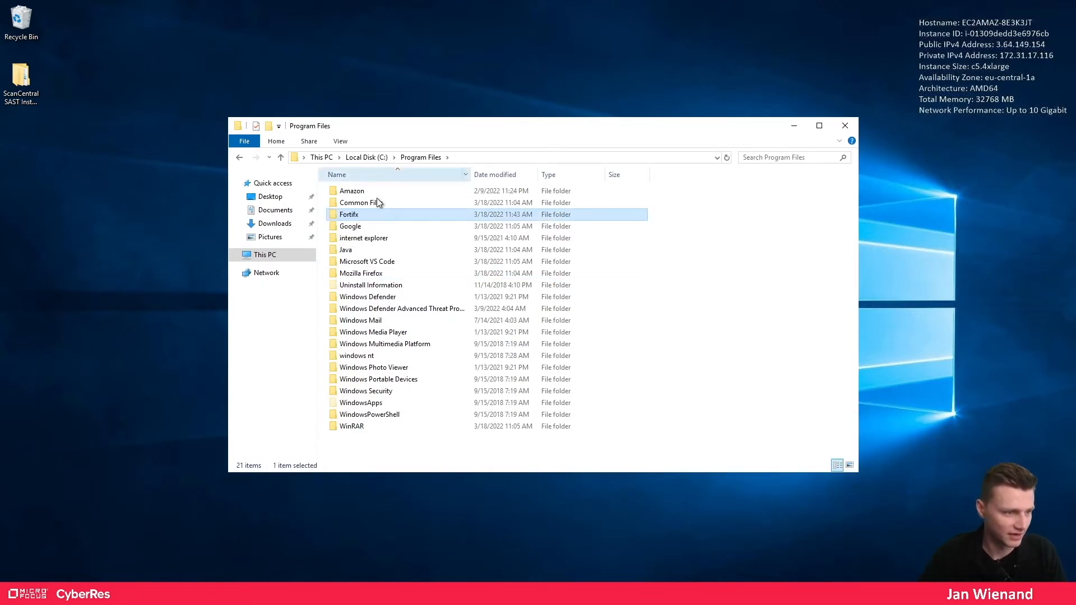
click(360, 218)
click(359, 217)
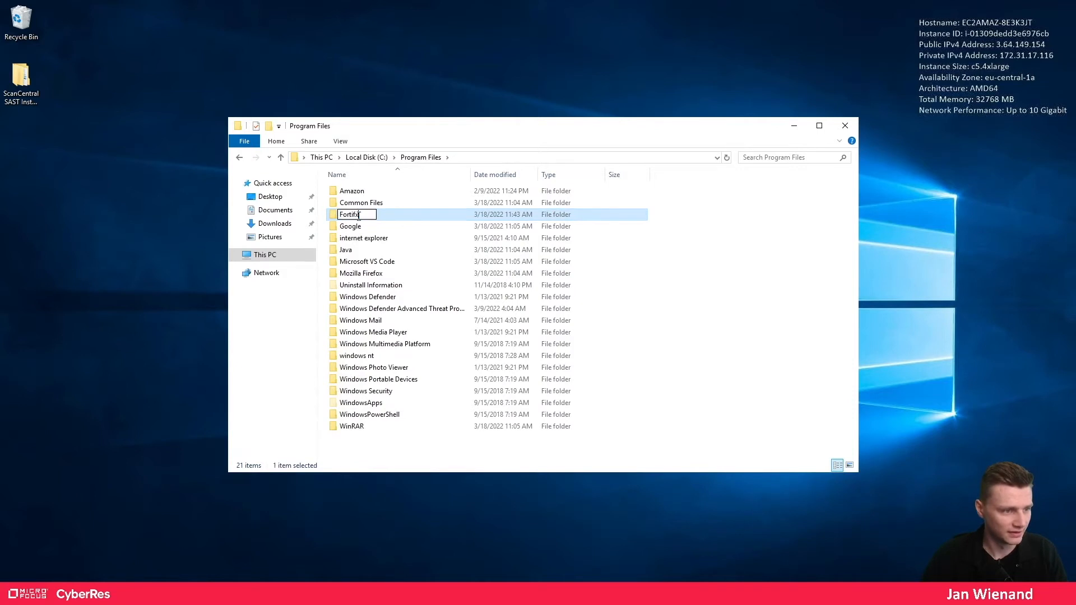
key(Return)
double_click(360, 218)
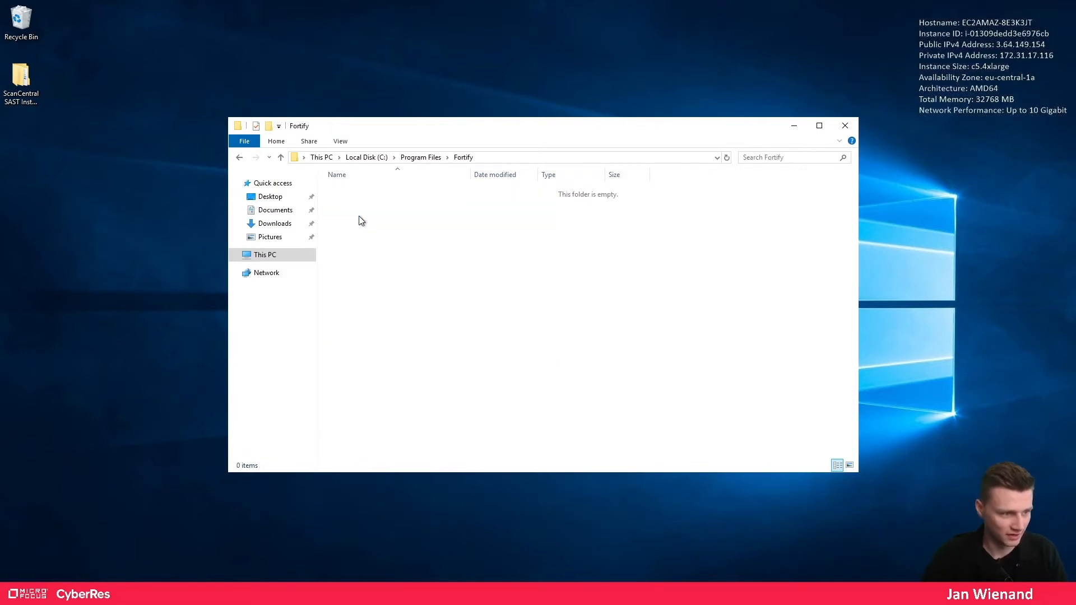
key(ctrl+v)
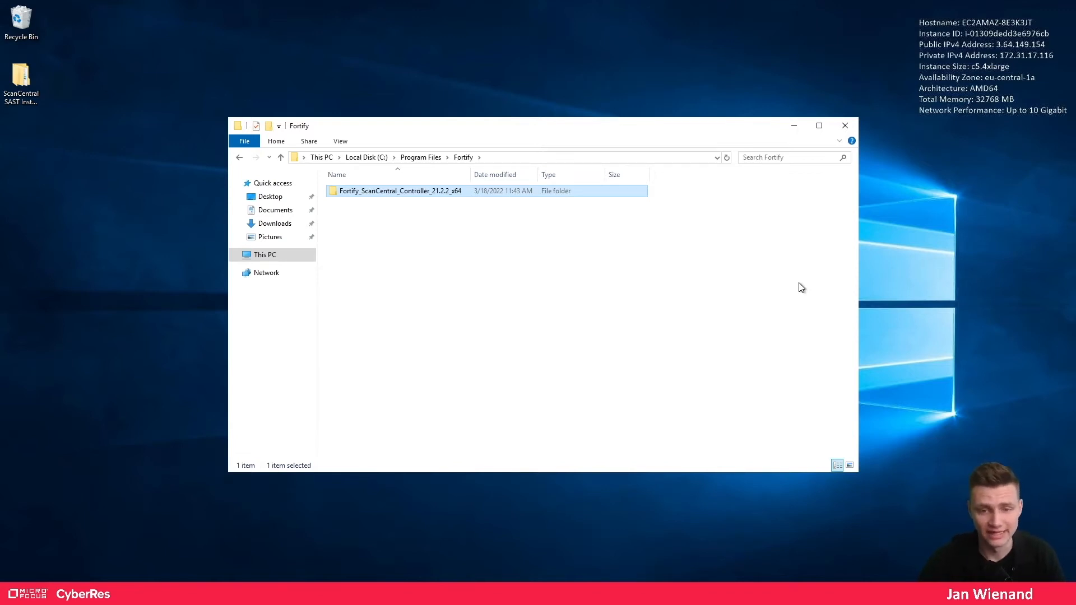
- Browse into the controller's tomcat\webapps\scancentral-ctrl\WEB-INF\classes folder
double_click(415, 191)
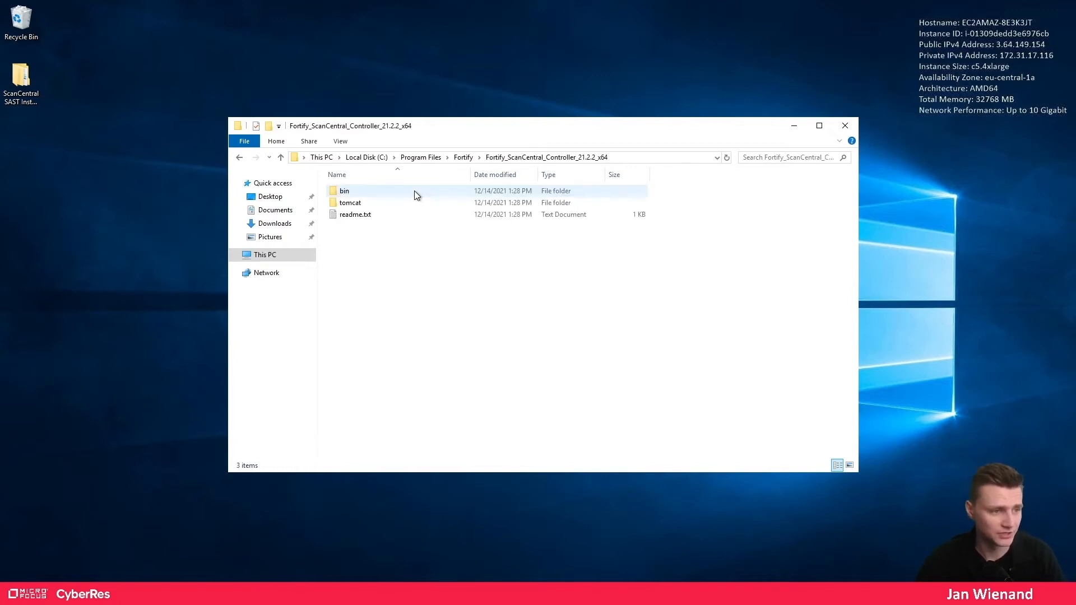
double_click(367, 202)
double_click(358, 285)
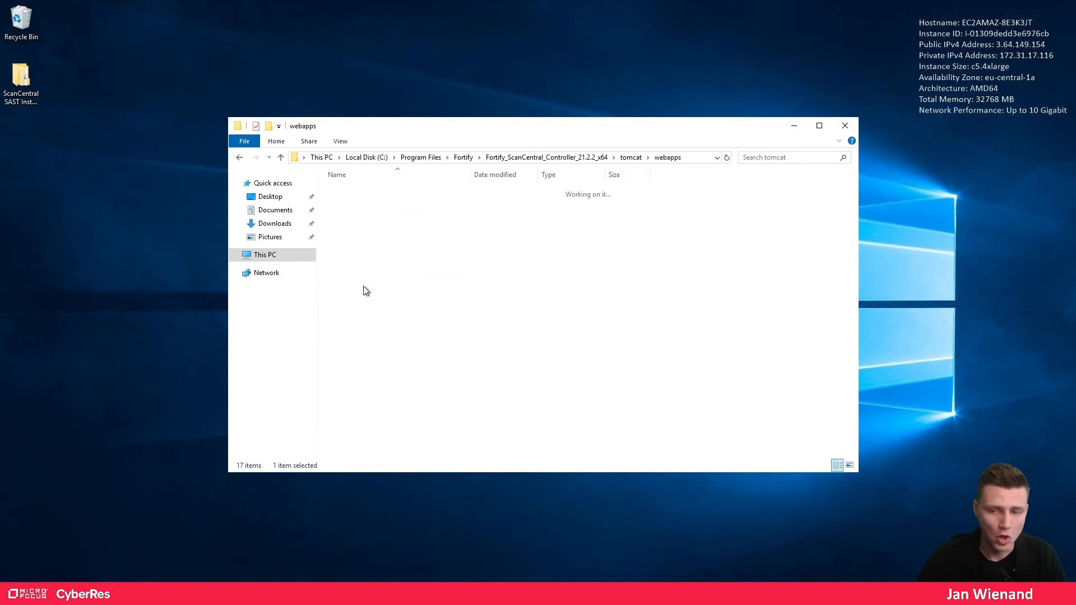
double_click(356, 191)
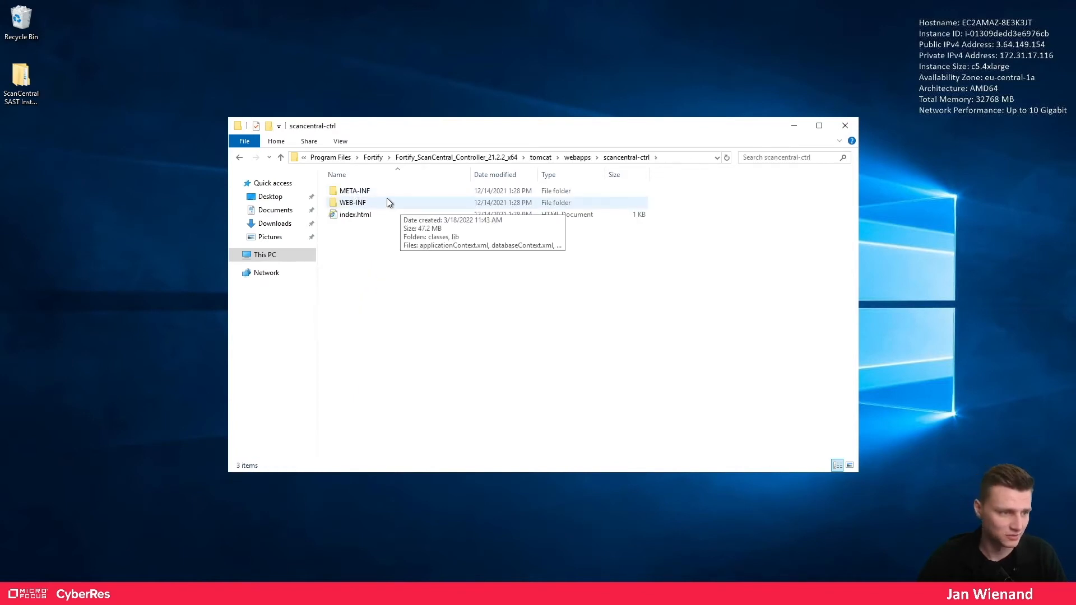
double_click(372, 204)
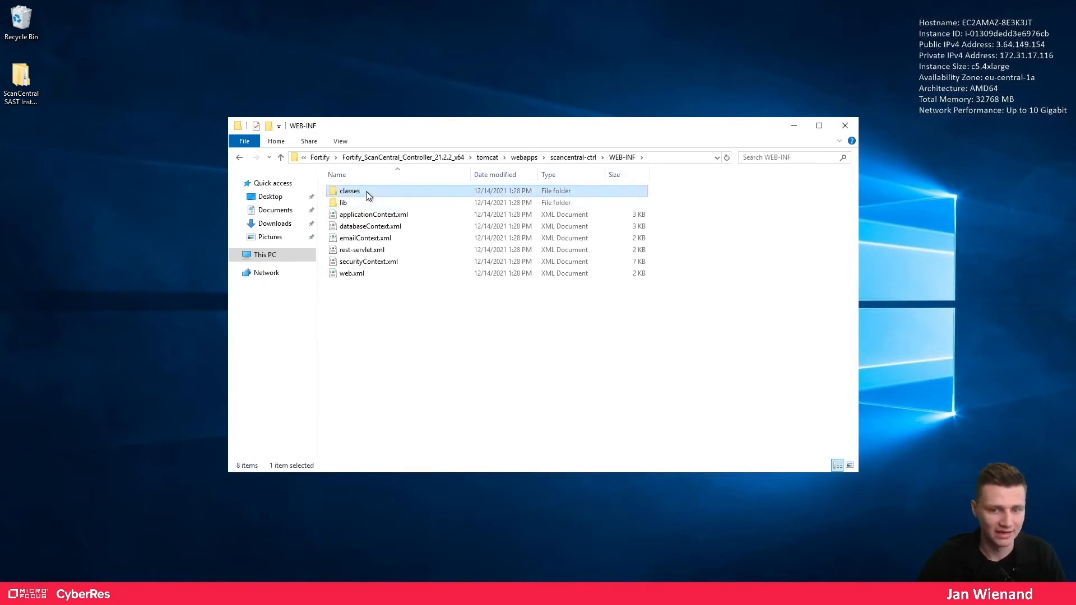
double_click(366, 190)
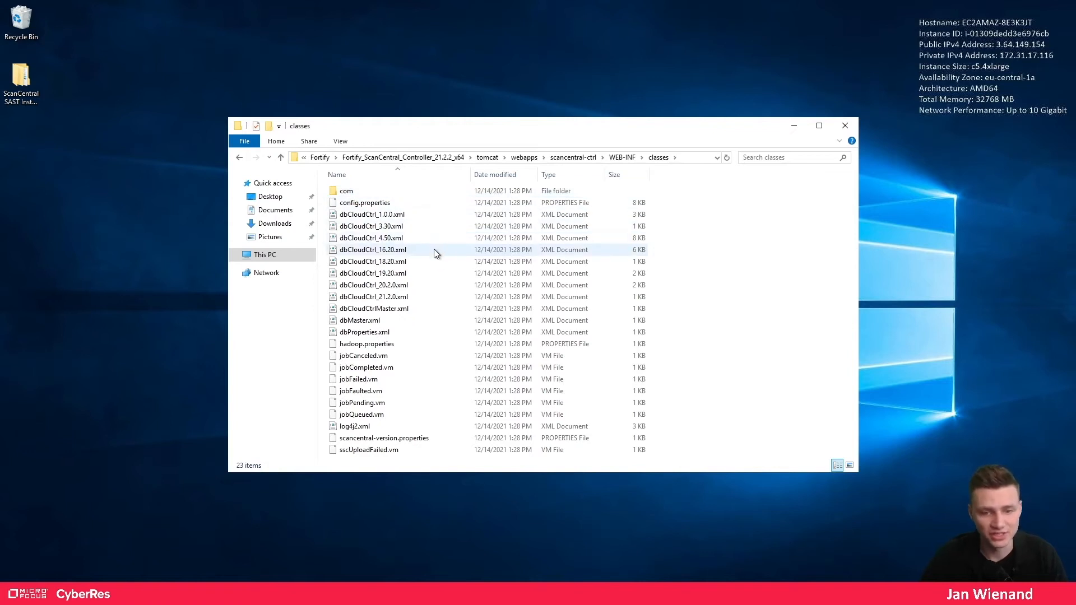
- Choose Visual Studio Code as the app to open config.properties
click(365, 205)
right_click(360, 207)
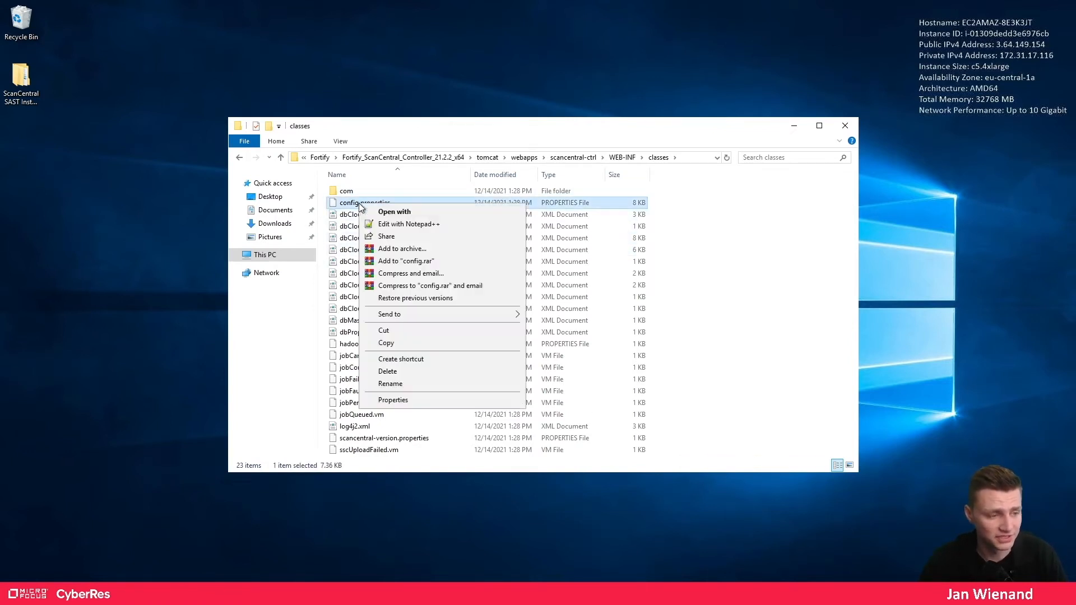
click(393, 212)
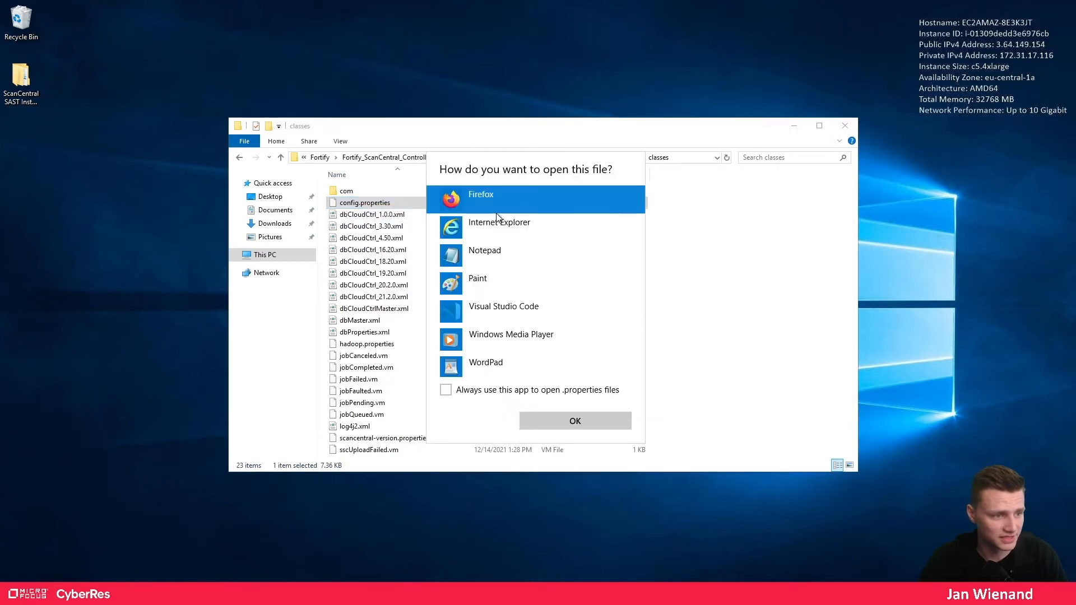
click(516, 312)
- Open config.properties in VS Code, trust the folder, and maximize the editor
click(558, 420)
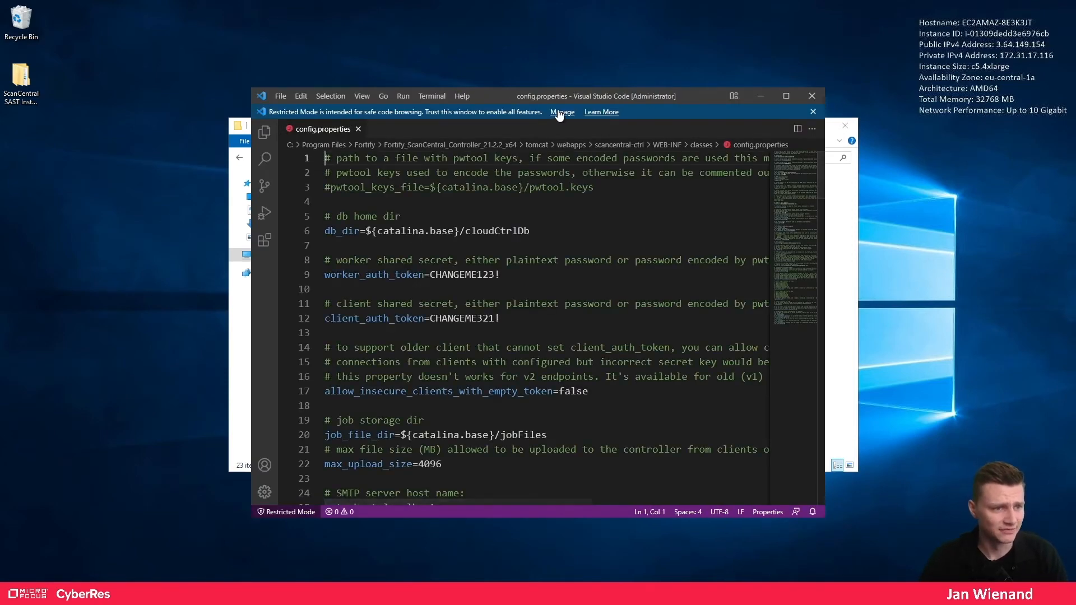
click(563, 111)
click(431, 400)
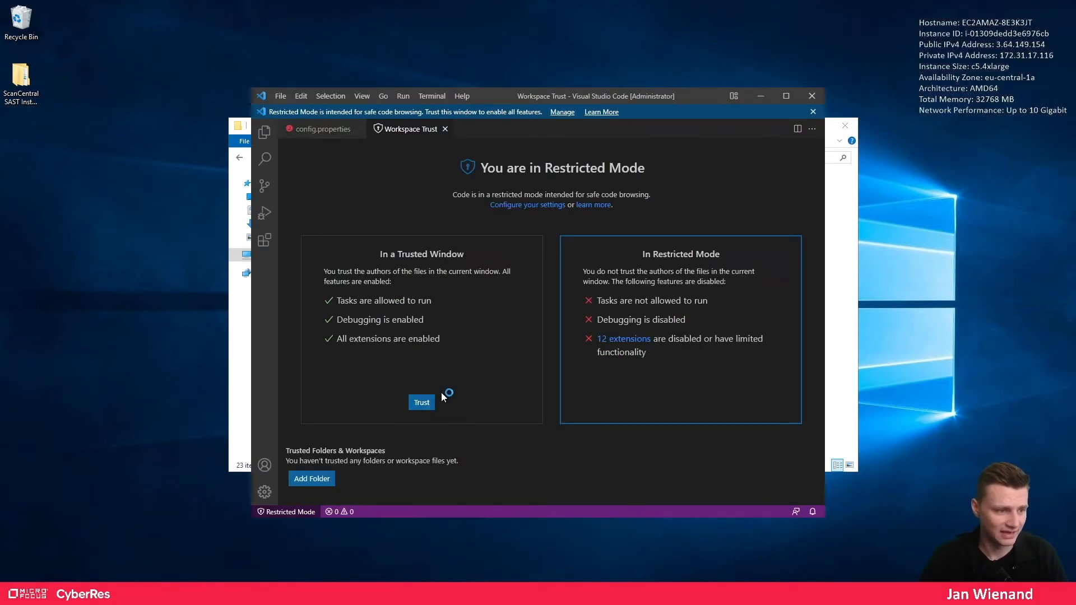
click(446, 114)
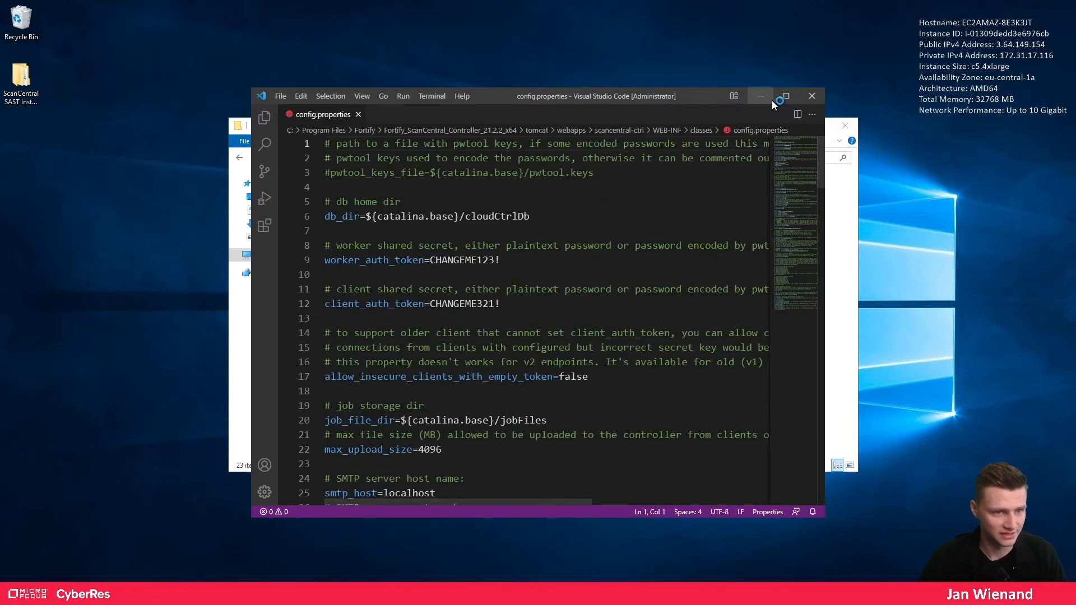
click(786, 96)
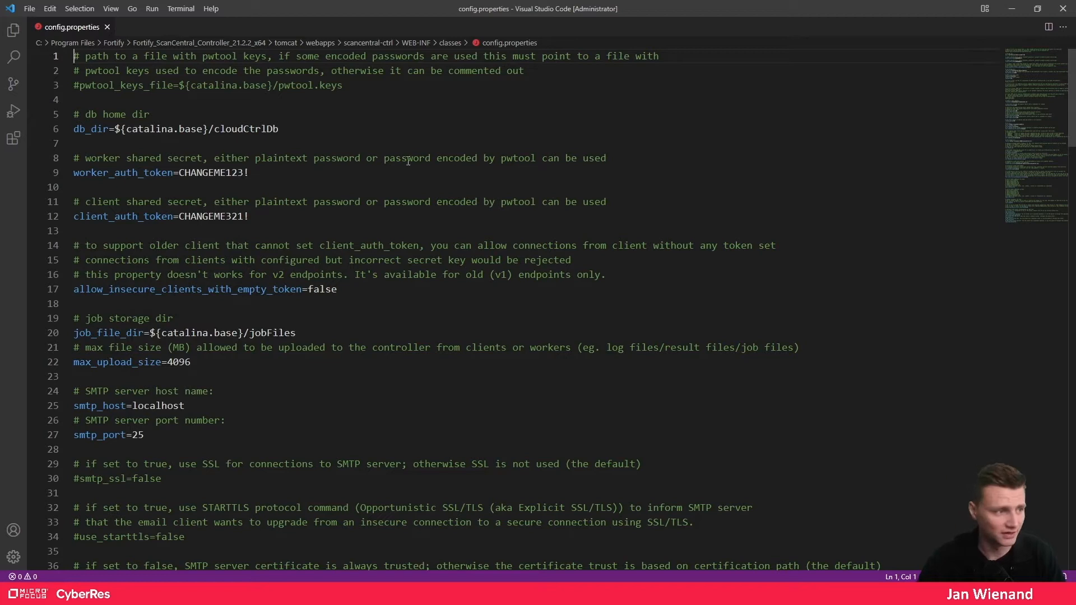
- Review the worker_auth_token and client_auth_token entries, then bring in the controller documentation page
drag(79, 173, 158, 173)
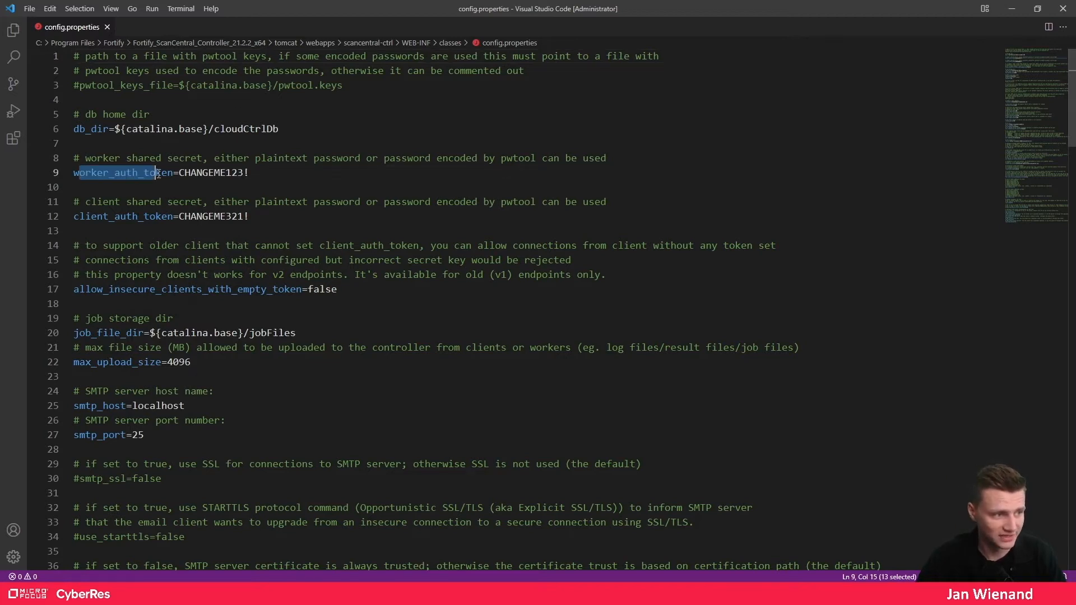
double_click(106, 173)
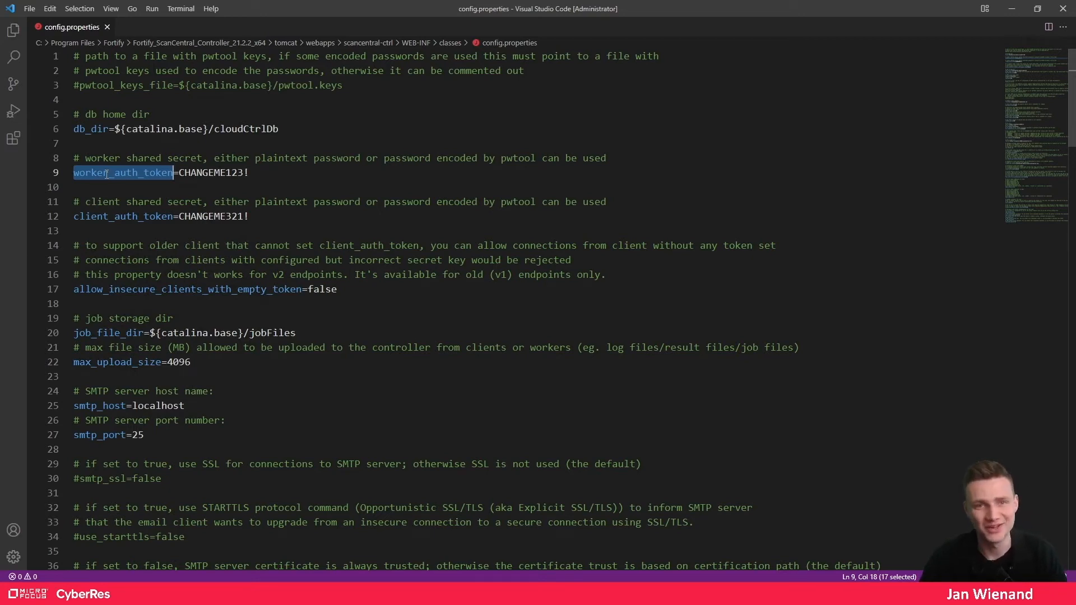
drag(108, 173, 69, 173)
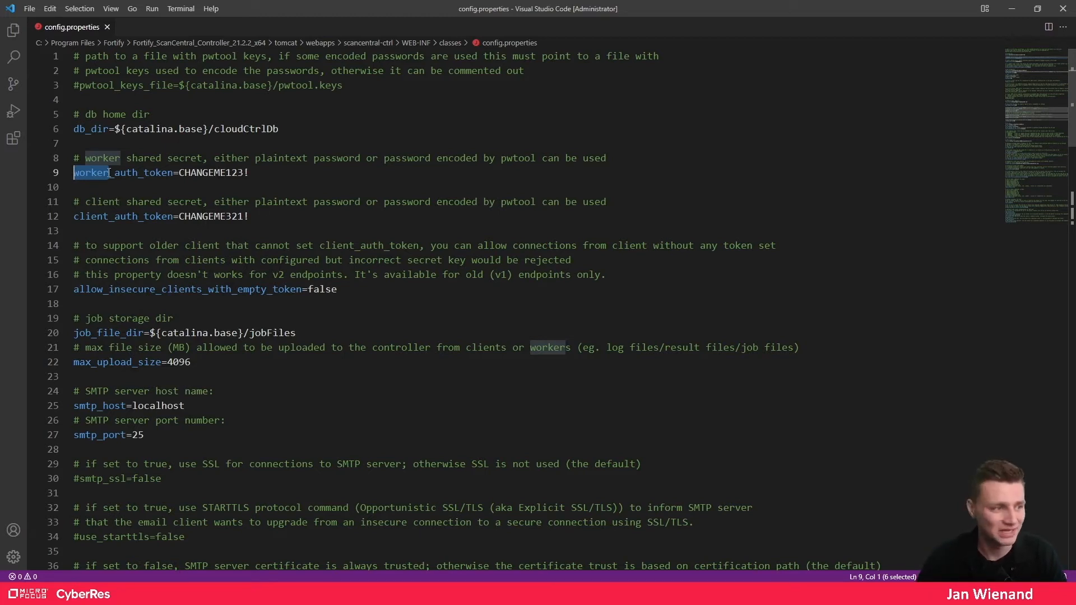
key(Right)
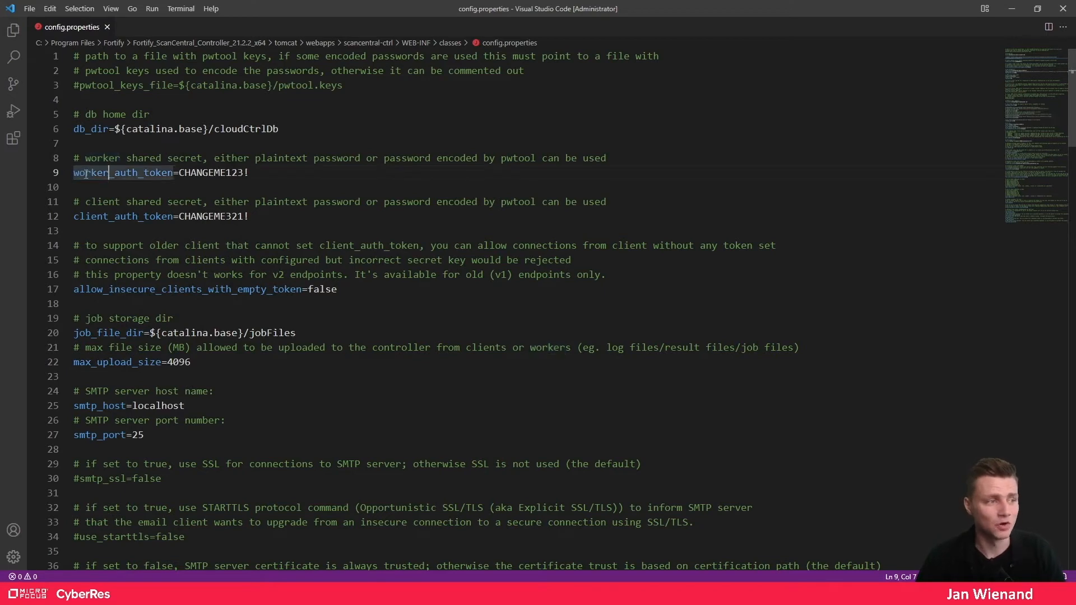
double_click(146, 172)
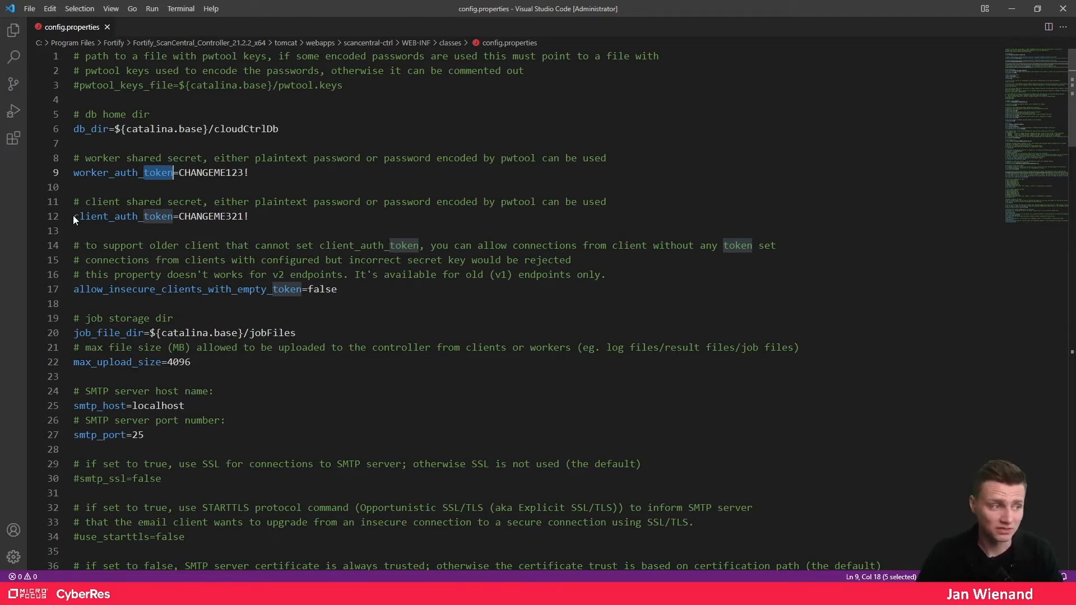
drag(98, 219, 68, 216)
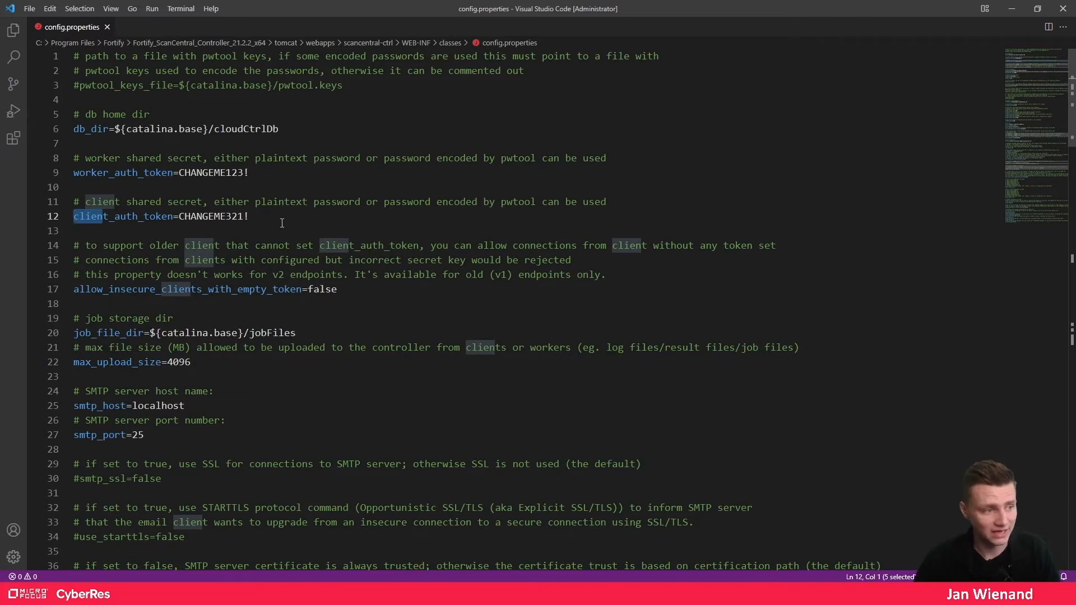
drag(250, 217, 197, 216)
scroll(316, 336, down, 5)
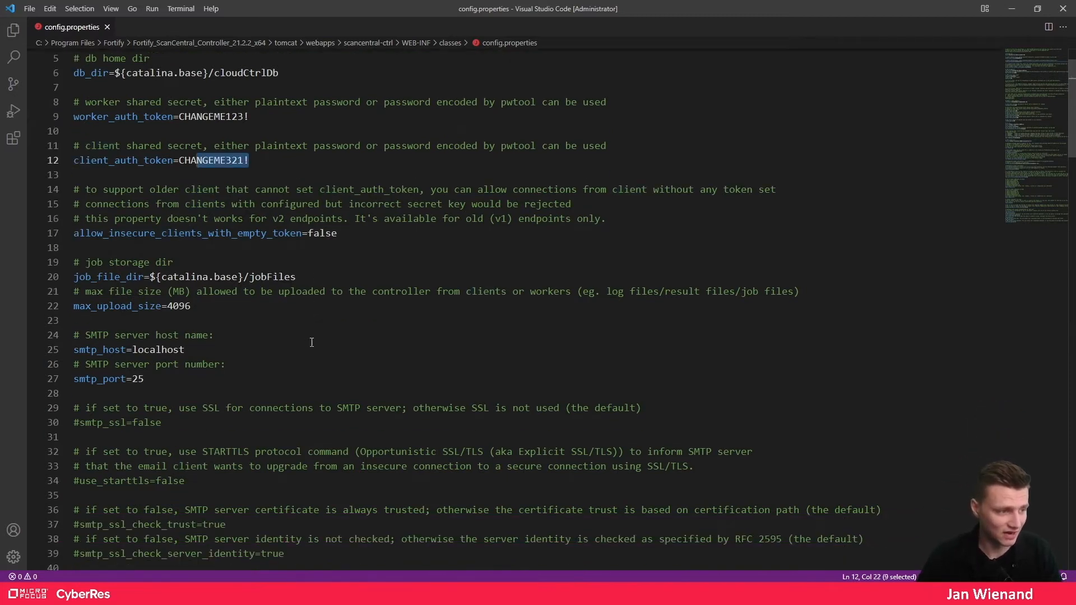
scroll(292, 316, down, 4)
scroll(292, 315, up, 7)
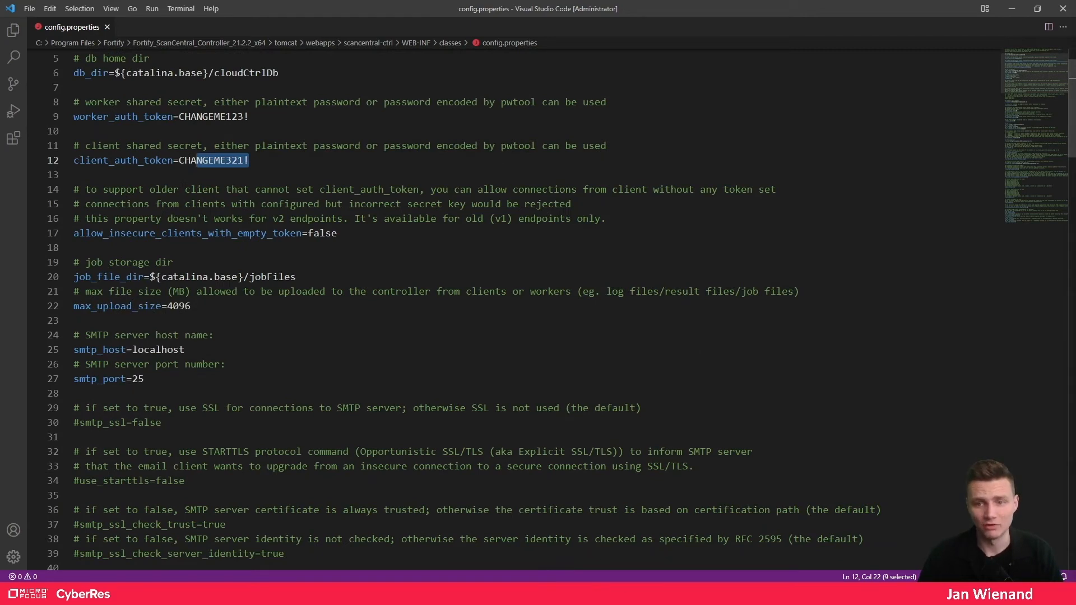
drag(1075, 104, 513, 0)
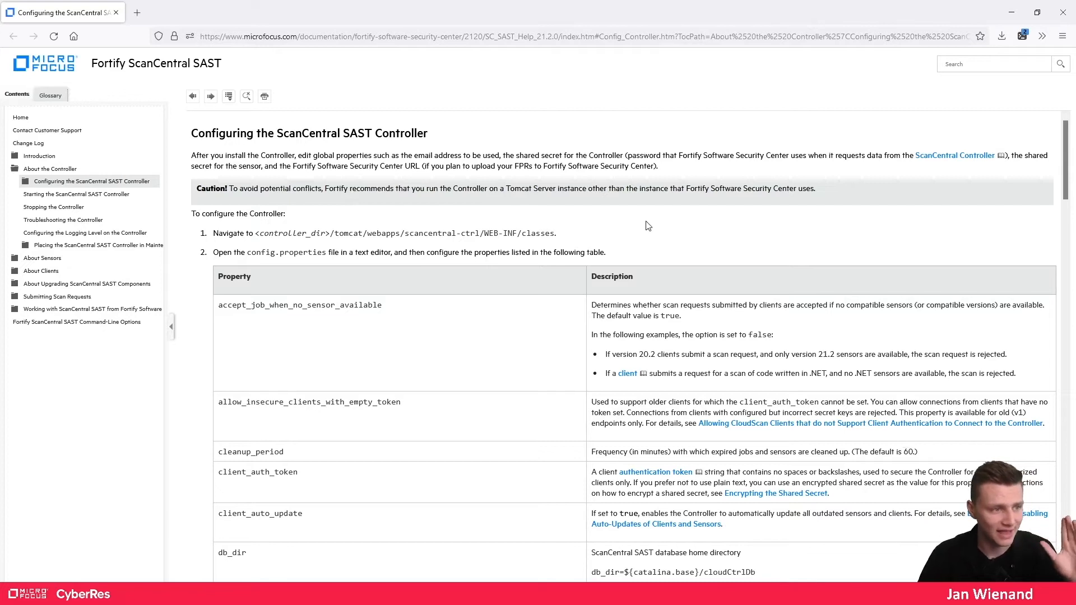
- Read the controller property table down to the SMTP entries, then move the browser aside to reveal config.properties
scroll(583, 308, down, 15)
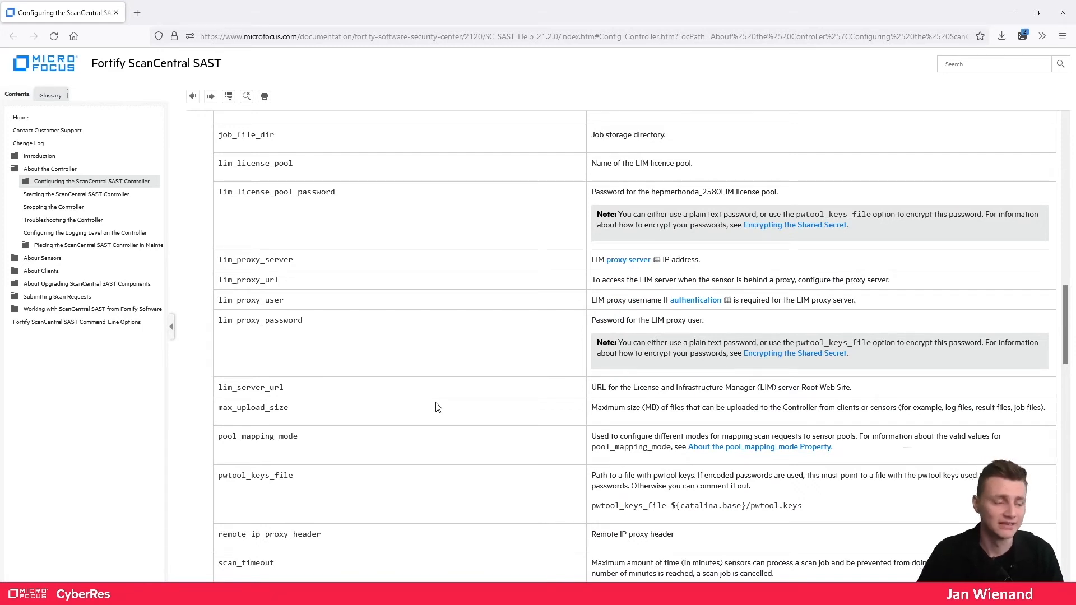
scroll(452, 431, down, 1)
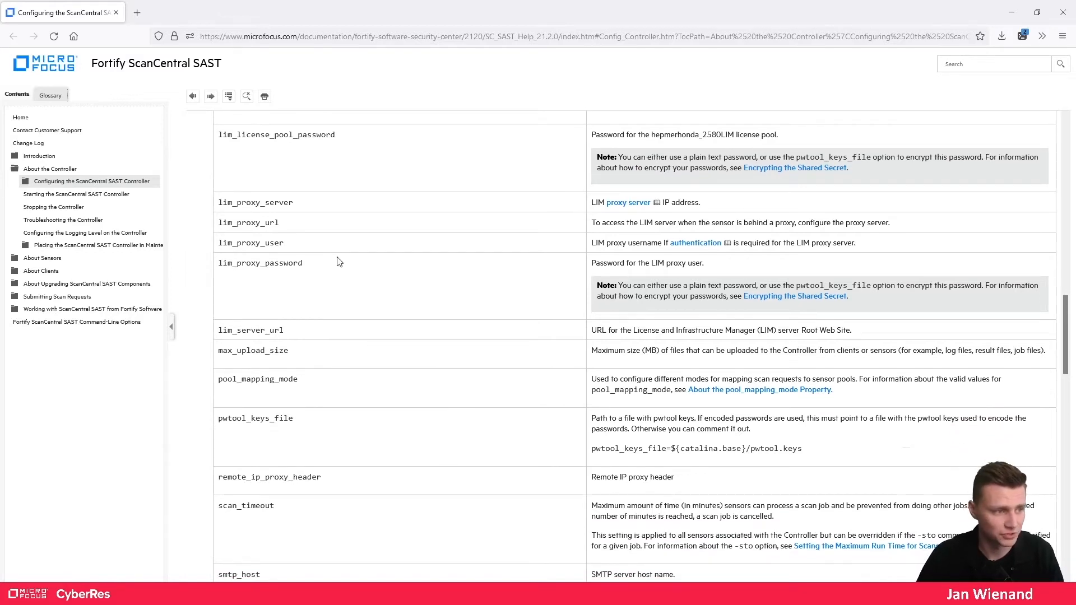
drag(218, 203, 234, 203)
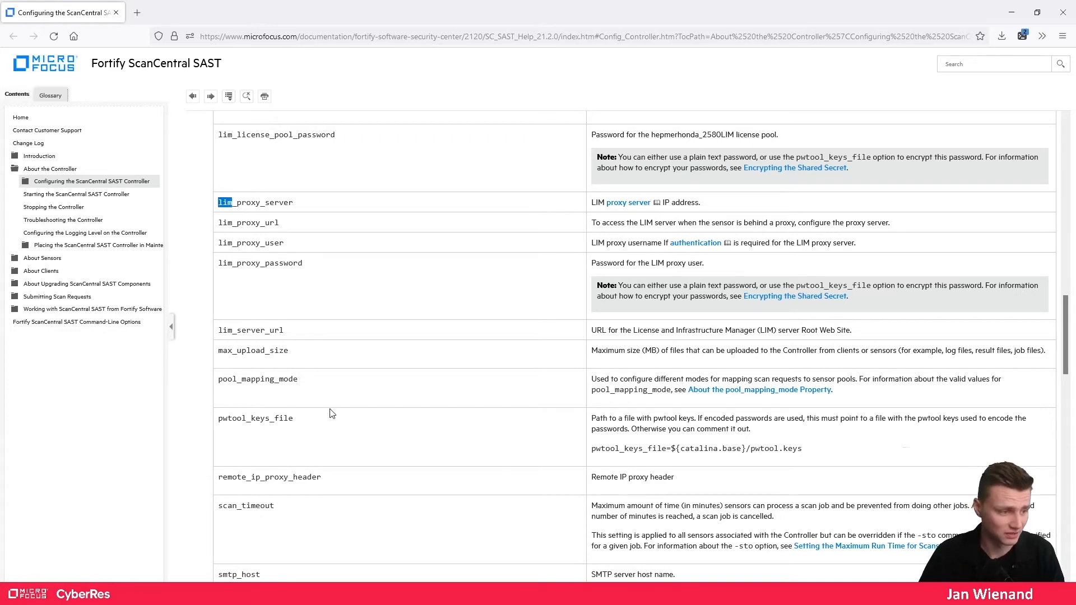
scroll(331, 413, down, 7)
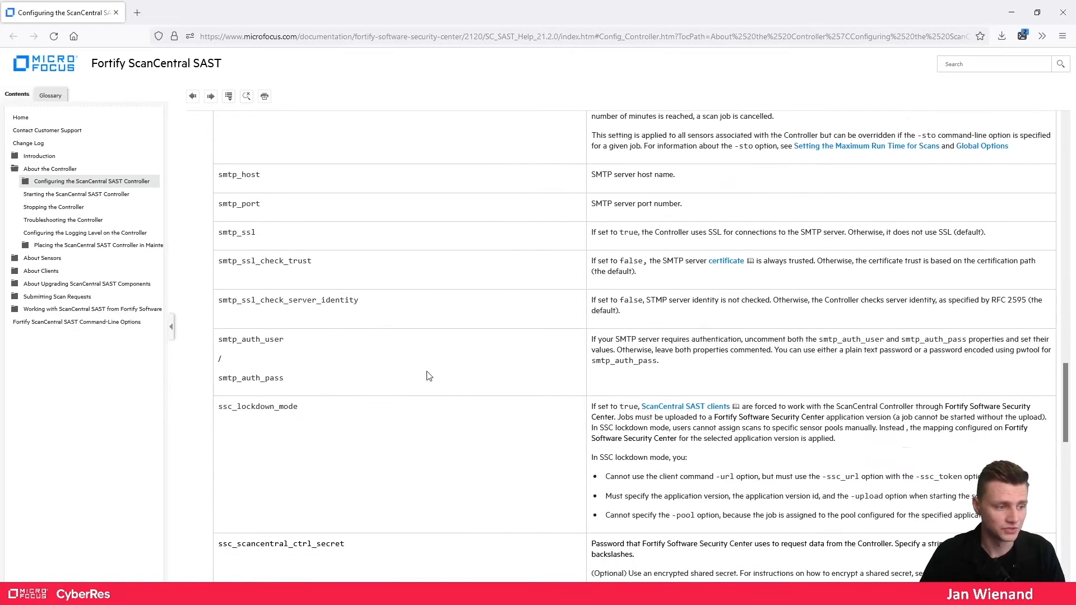
scroll(435, 437, down, 5)
drag(303, 10, 1075, 169)
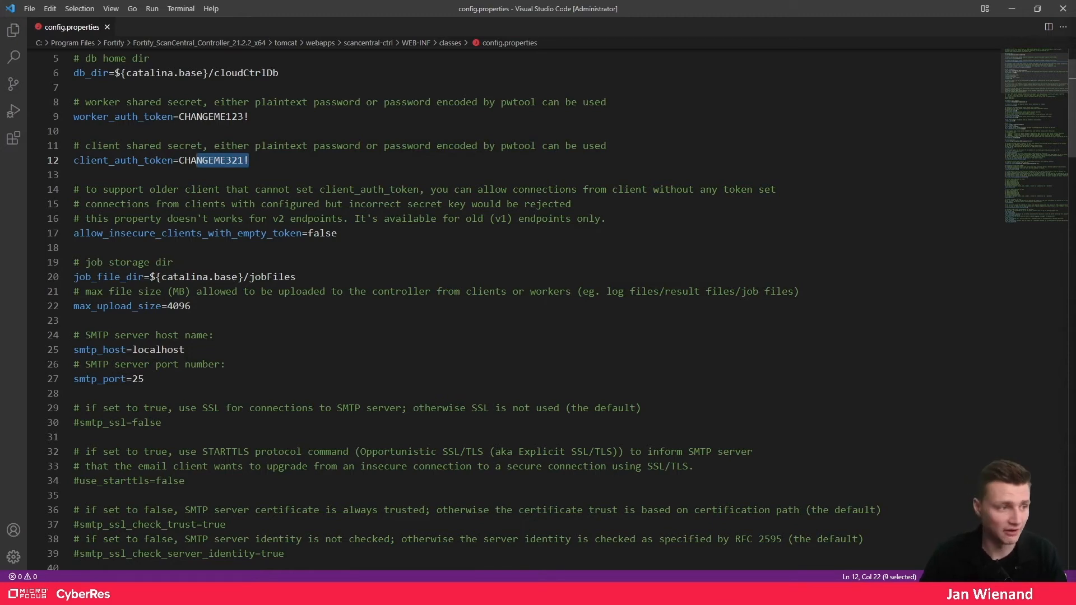
- Paste one shared secret over the default worker_auth_token (line 9) and client_auth_token (line 12) values
click(254, 116)
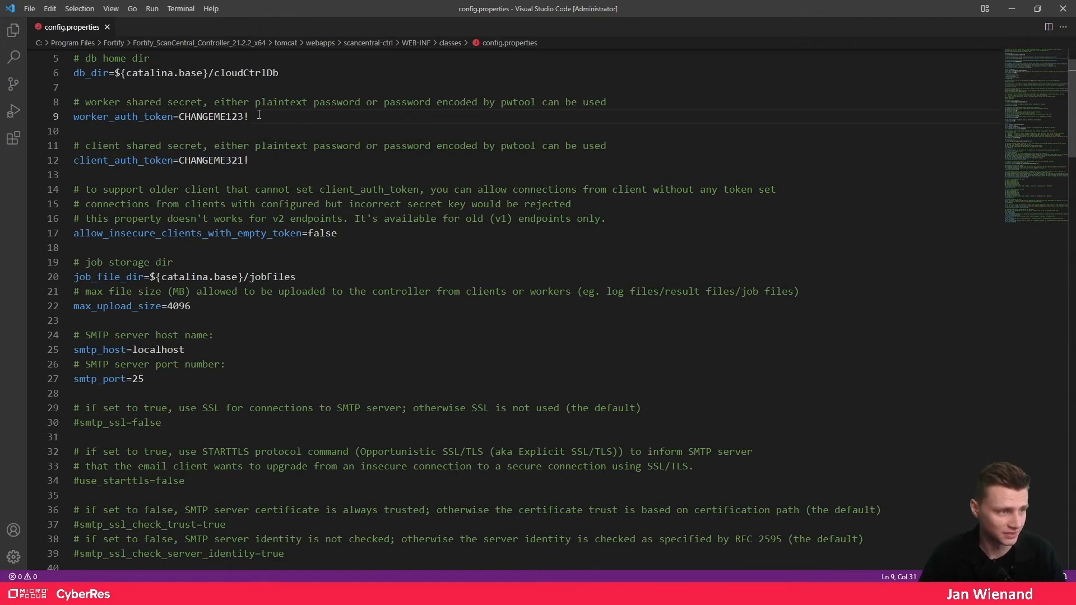
drag(255, 116, 179, 119)
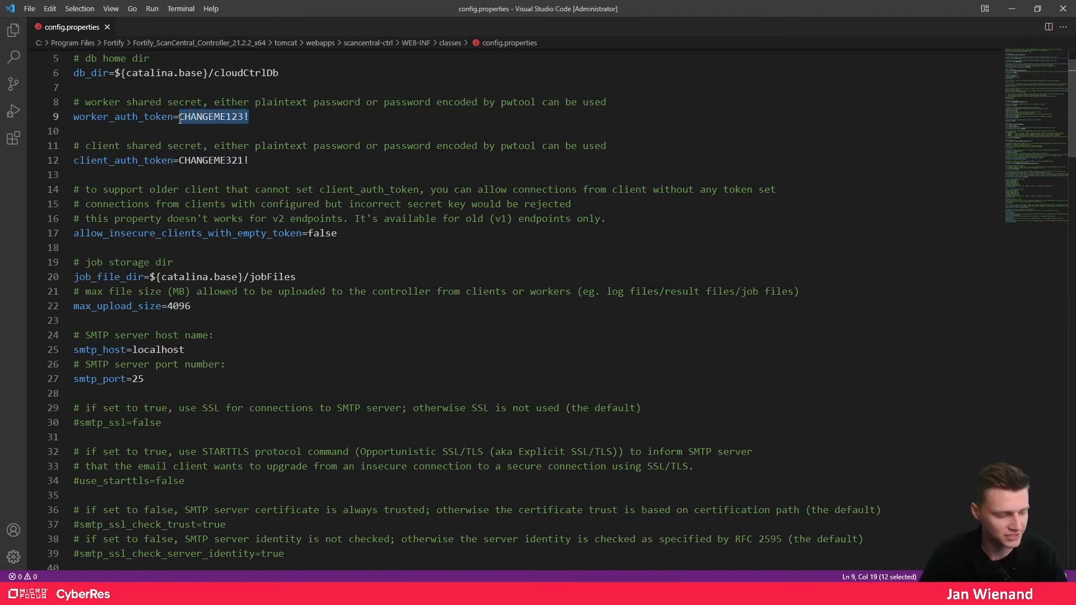
text(FortifySSC!)
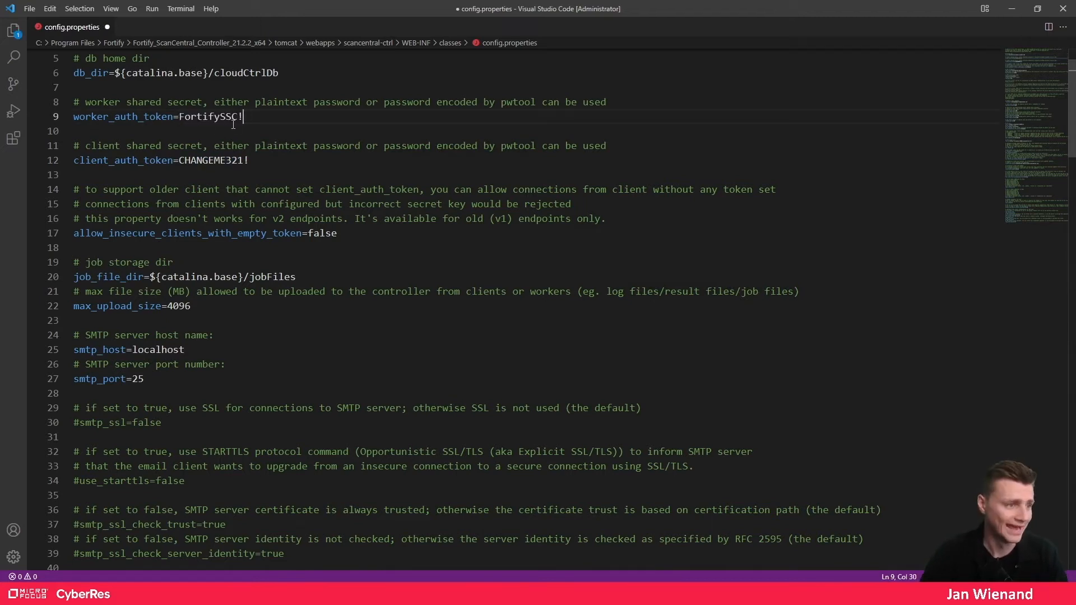
click(245, 116)
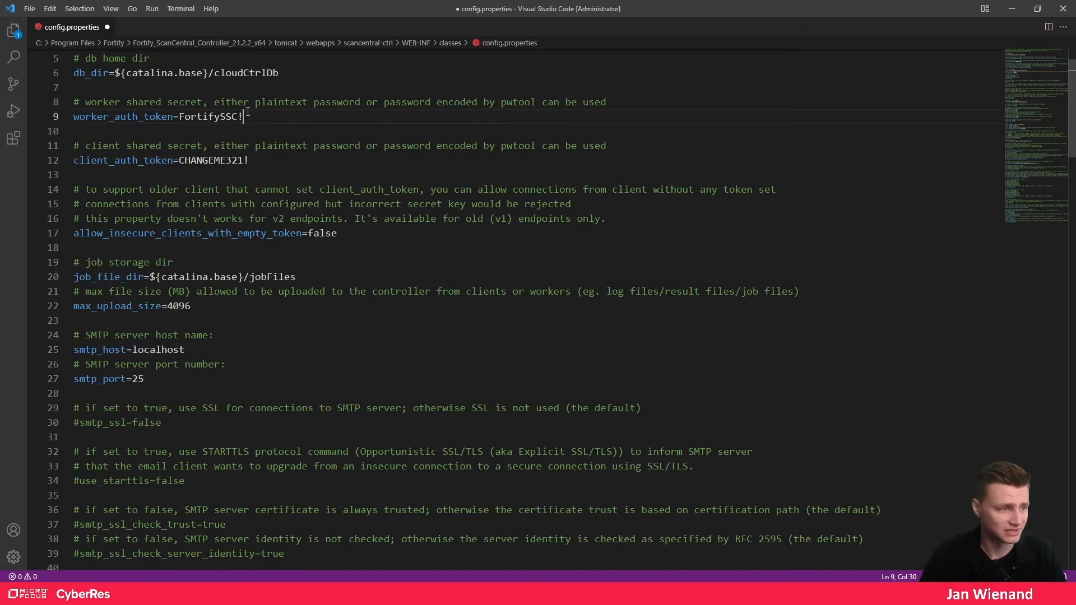
drag(243, 116, 181, 116)
key(ctrl+c)
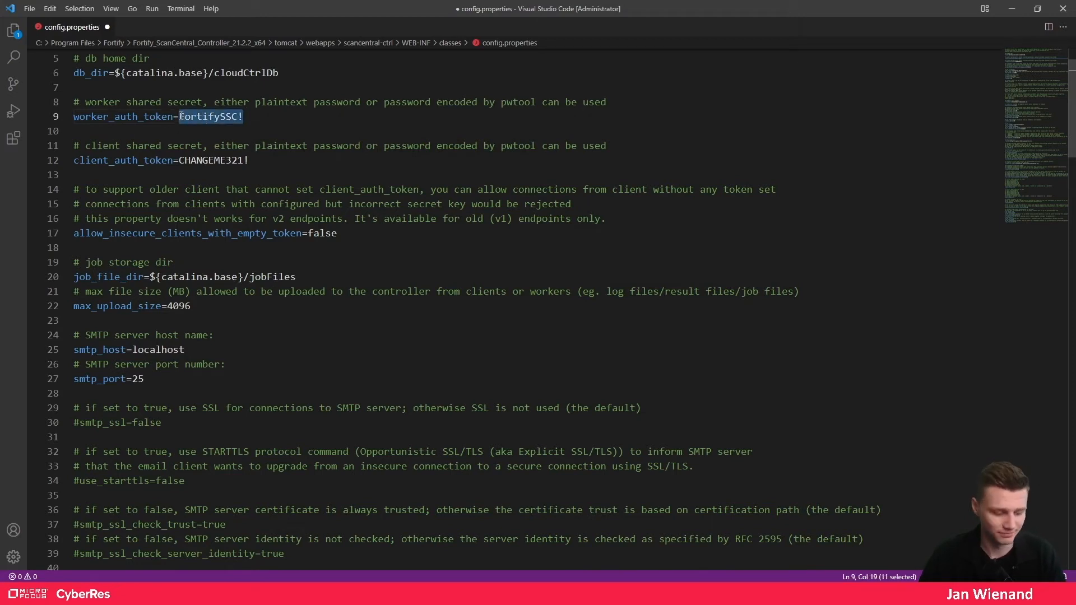
drag(259, 159, 179, 161)
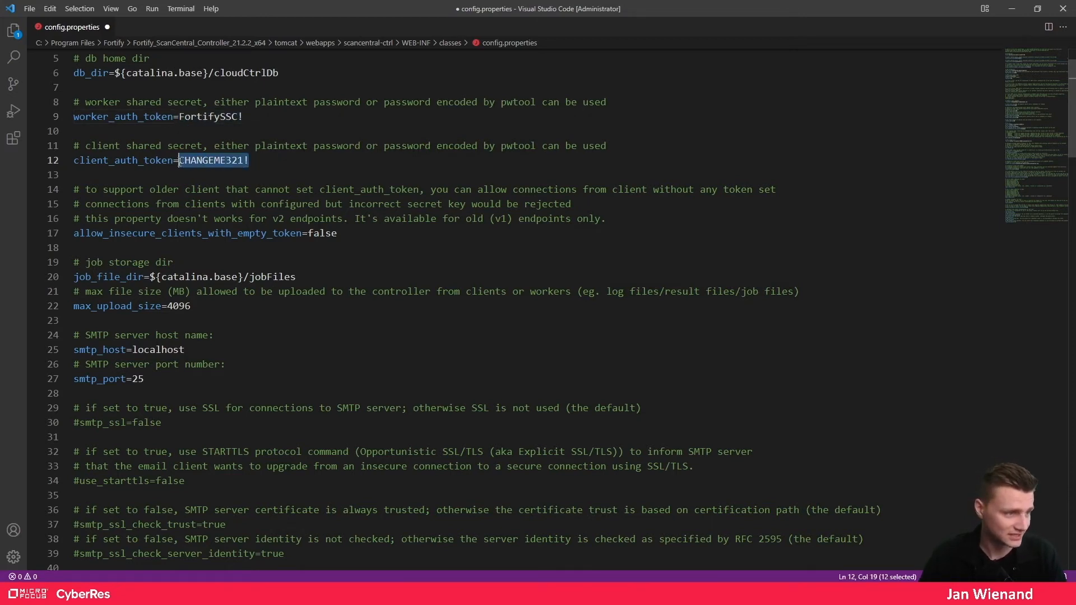
key(ctrl+v)
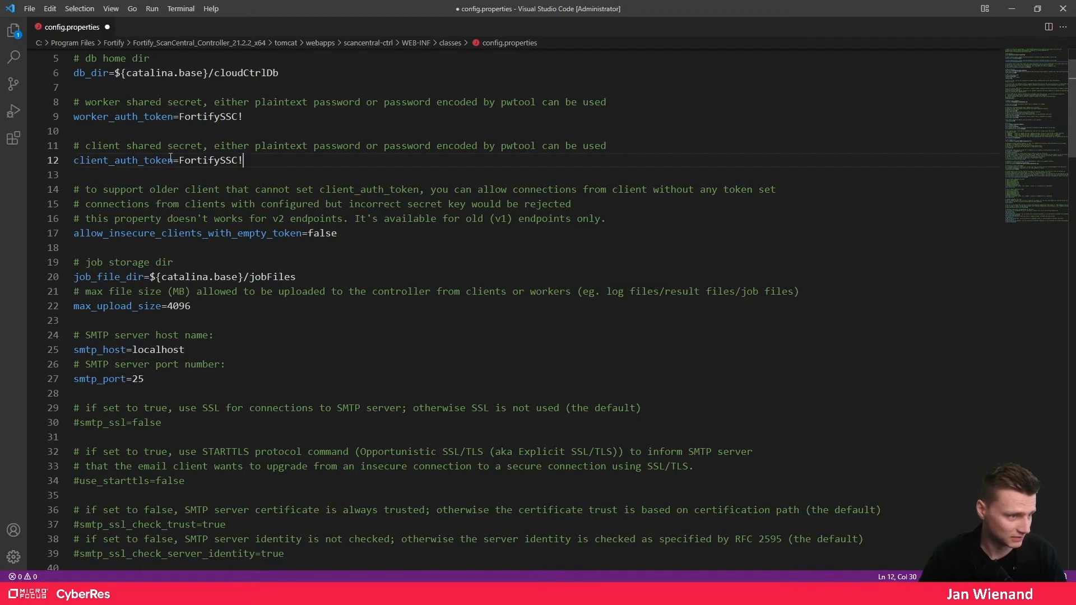
click(178, 160)
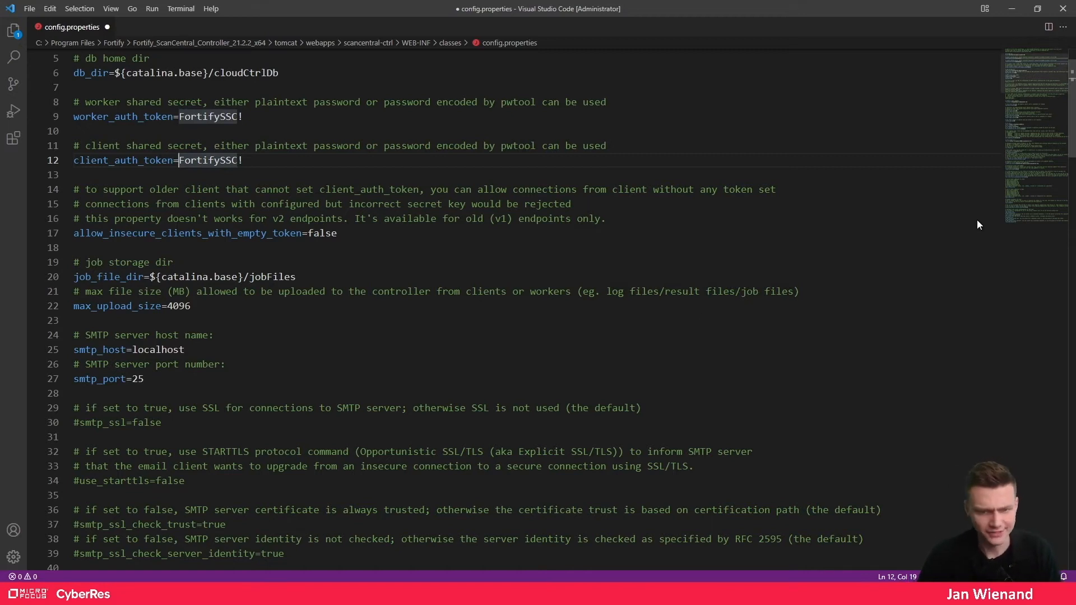
scroll(637, 364, down, 12)
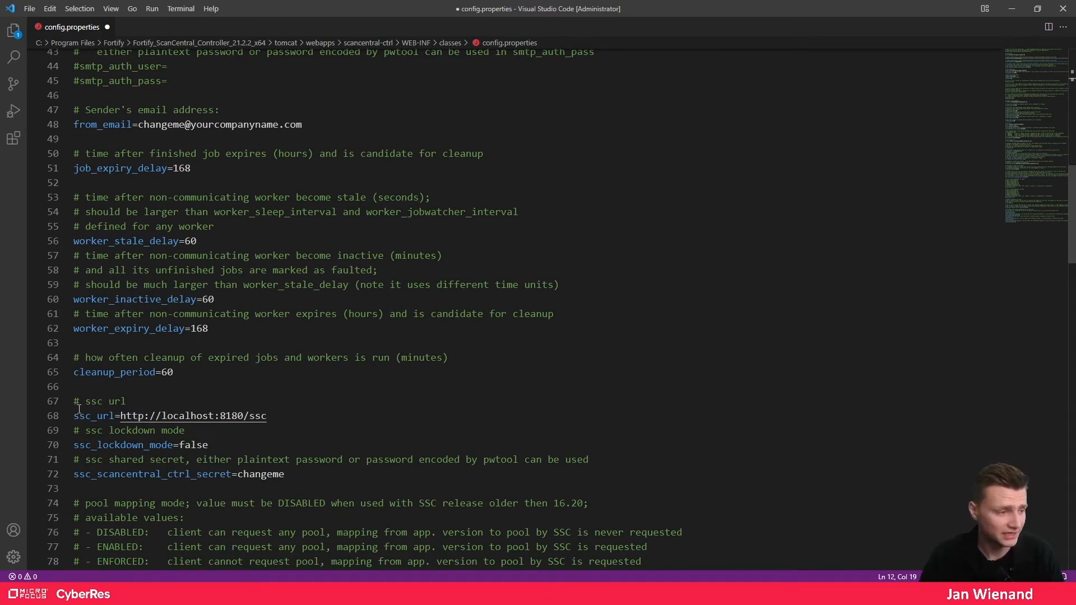
drag(73, 416, 116, 416)
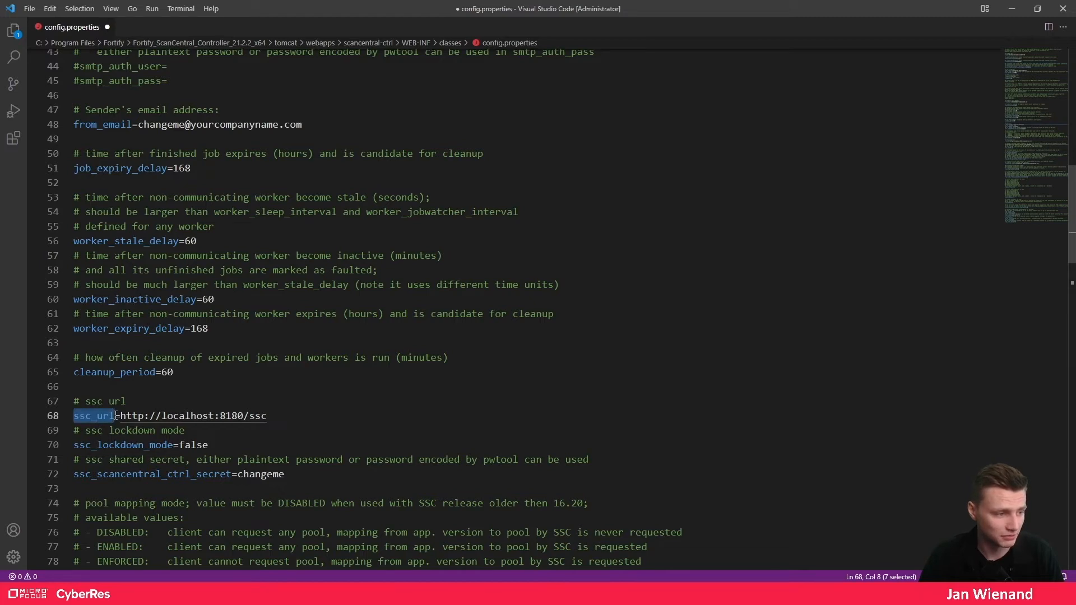
key(super+1)
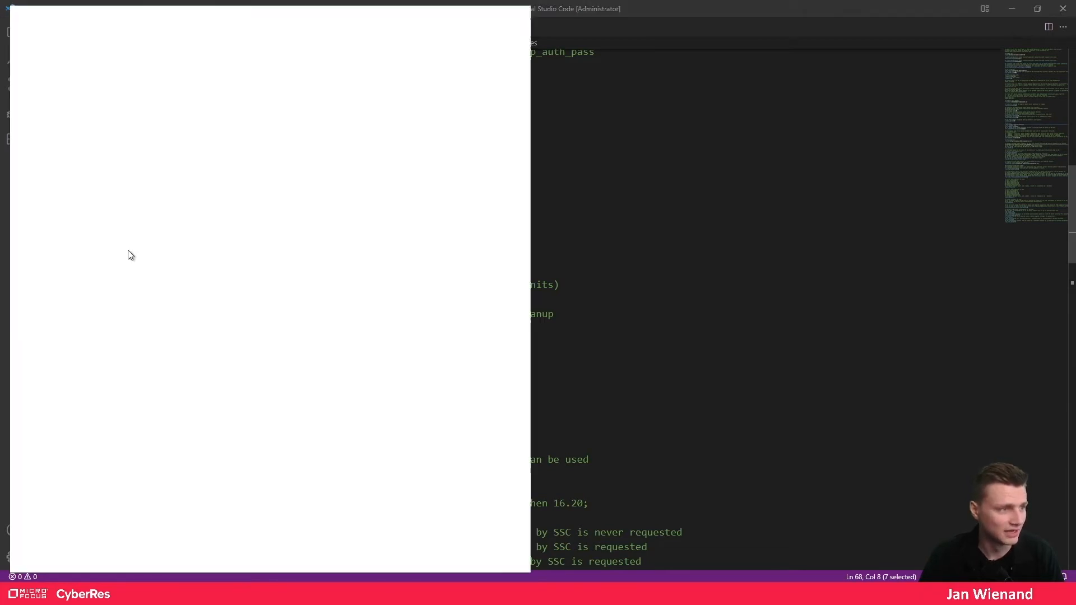
click(63, 58)
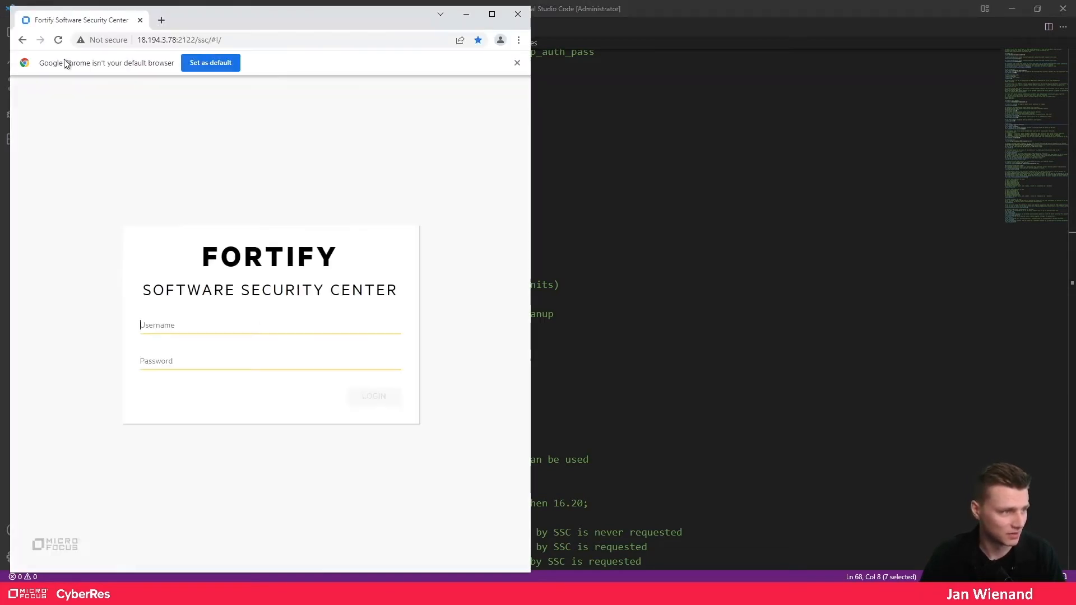
click(193, 41)
click(195, 40)
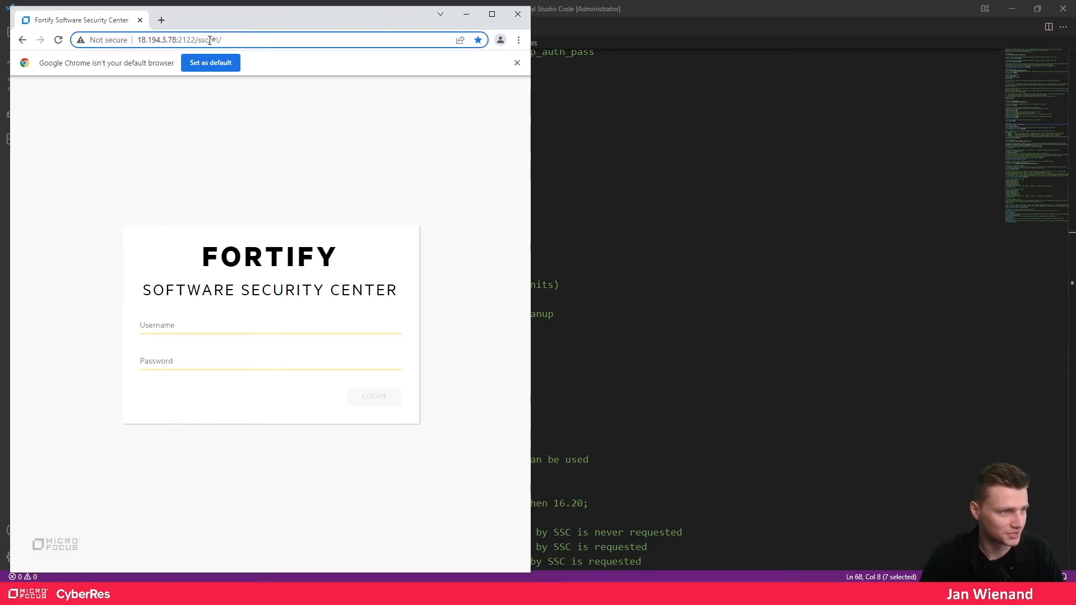
drag(210, 40, 109, 38)
key(ctrl+c)
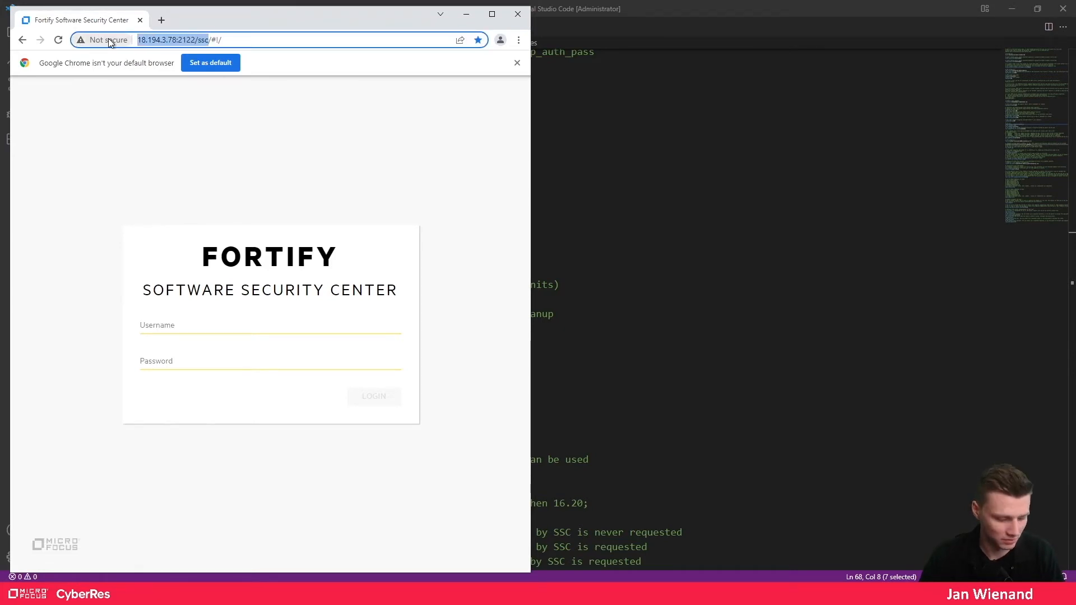
- Replace the localhost ssc_url value on line 68 with the copied SSC address
click(466, 14)
drag(269, 417, 120, 419)
key(ctrl+v)
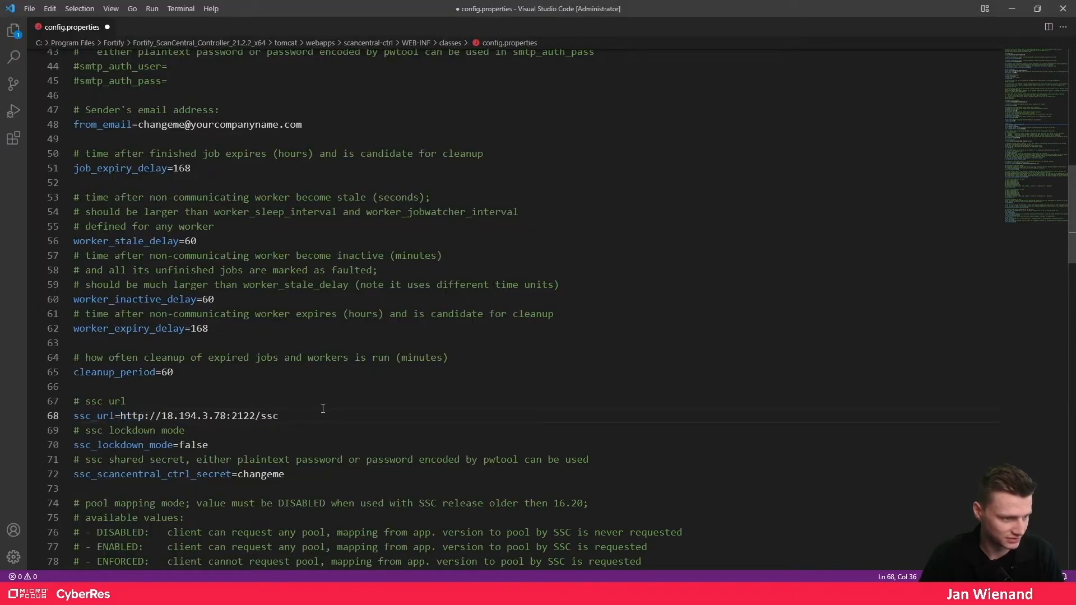
scroll(369, 365, down, 2)
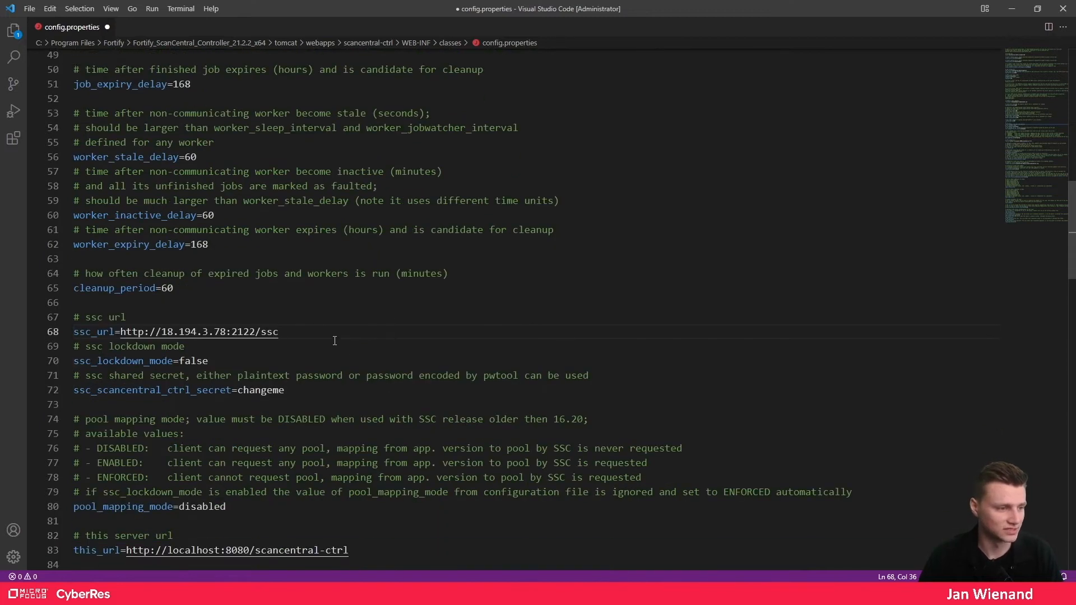
scroll(346, 353, down, 5)
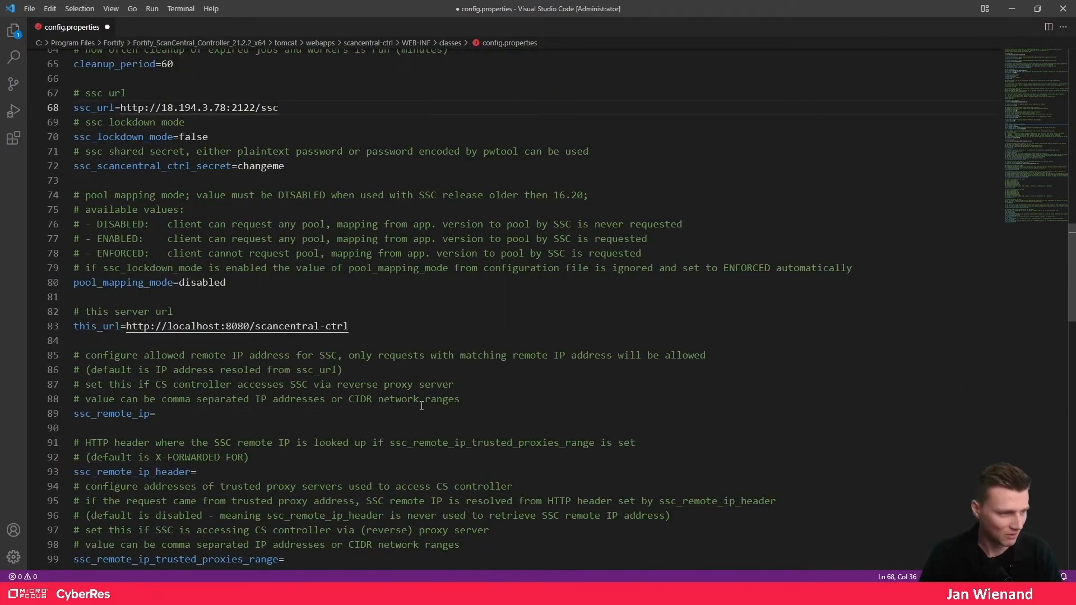
scroll(422, 406, down, 3)
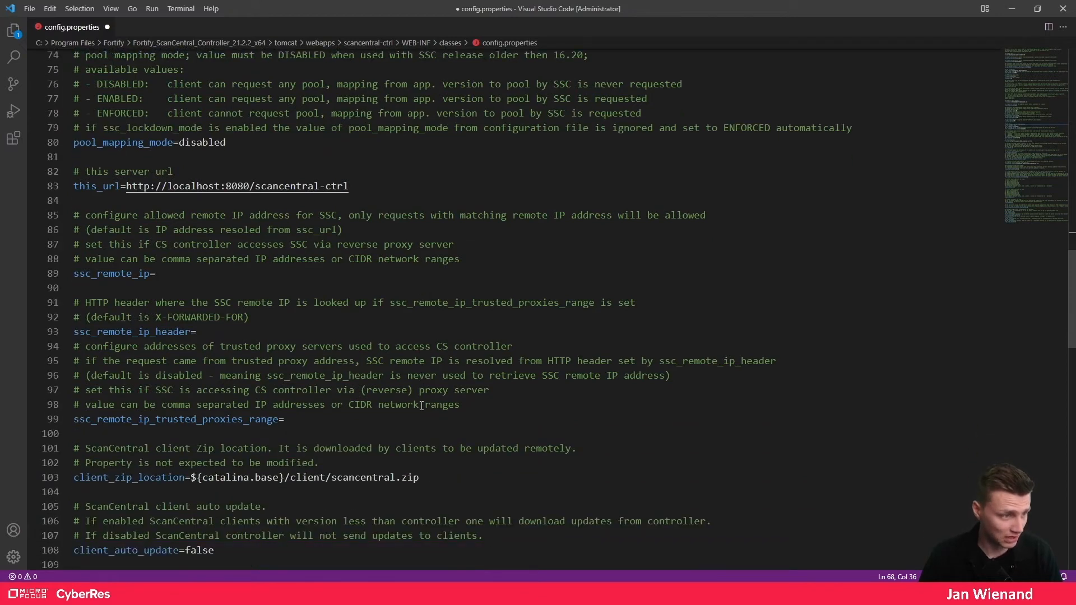
scroll(422, 406, down, 12)
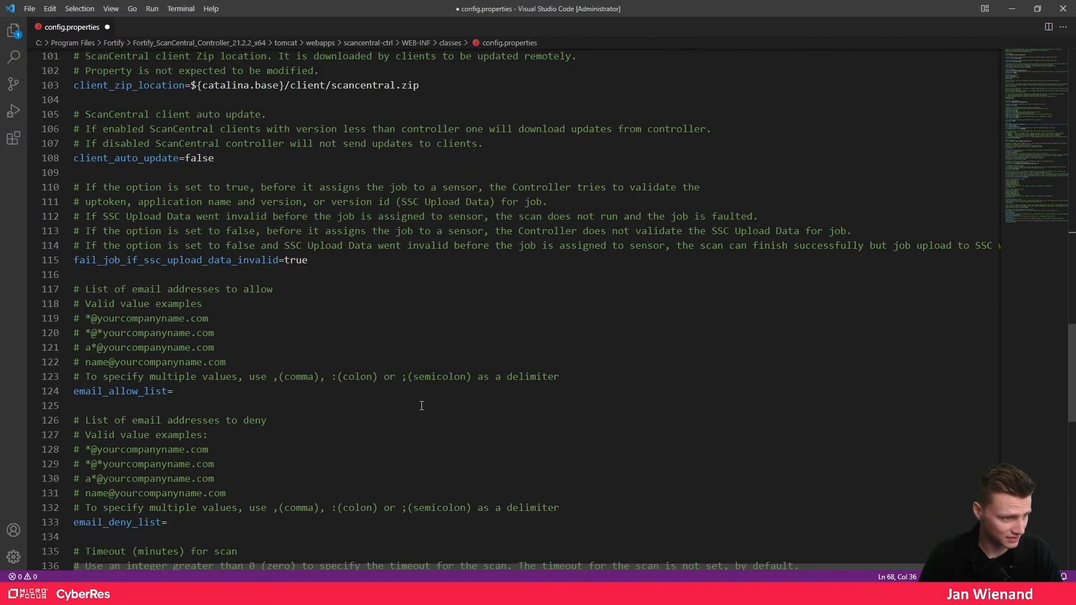
scroll(421, 406, up, 3)
scroll(341, 376, up, 12)
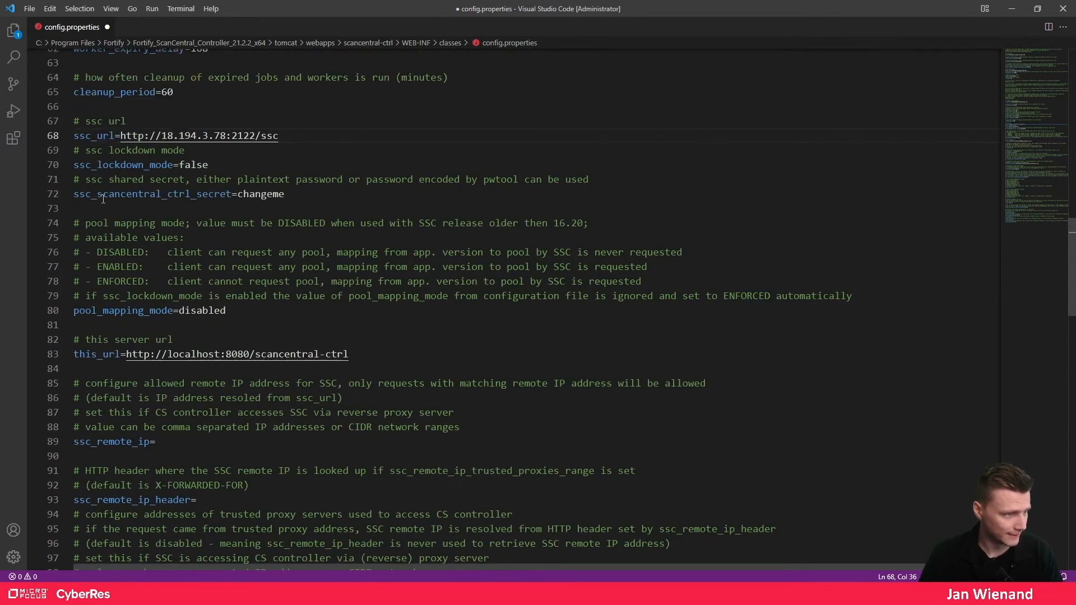
drag(74, 195, 231, 195)
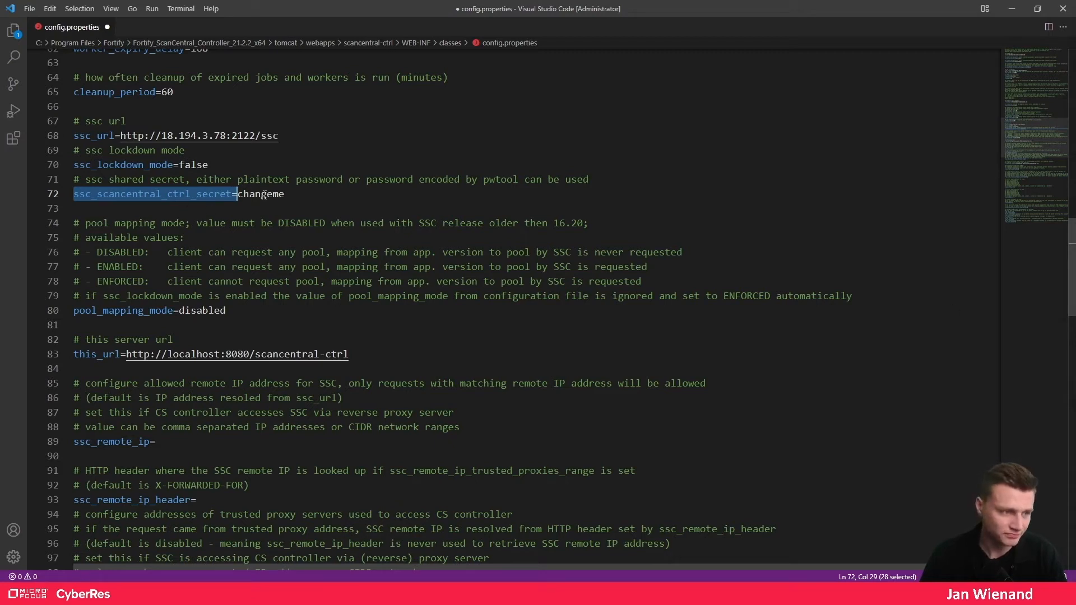
drag(285, 194, 237, 194)
text(FortifySSC!)
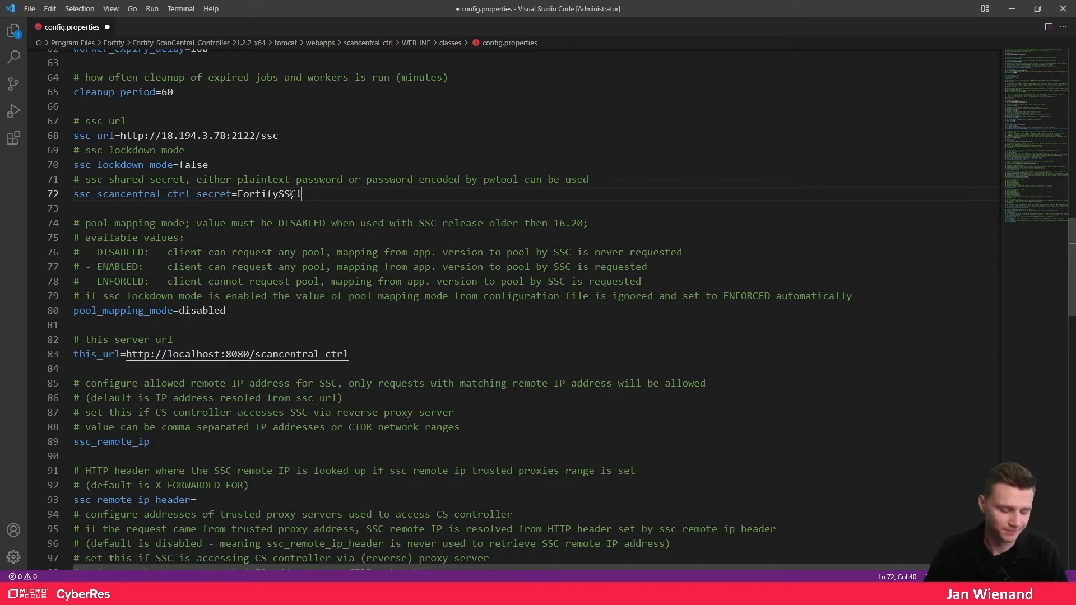
key(ctrl+s)
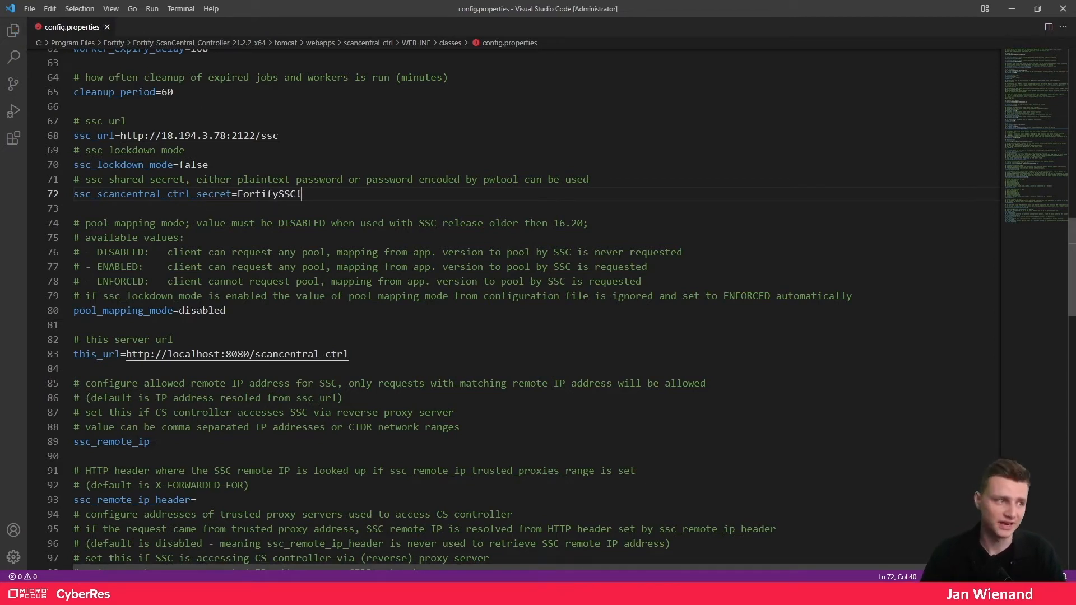
- Open the controller's tomcat\bin folder in File Explorer and select its address-bar path
click(1012, 8)
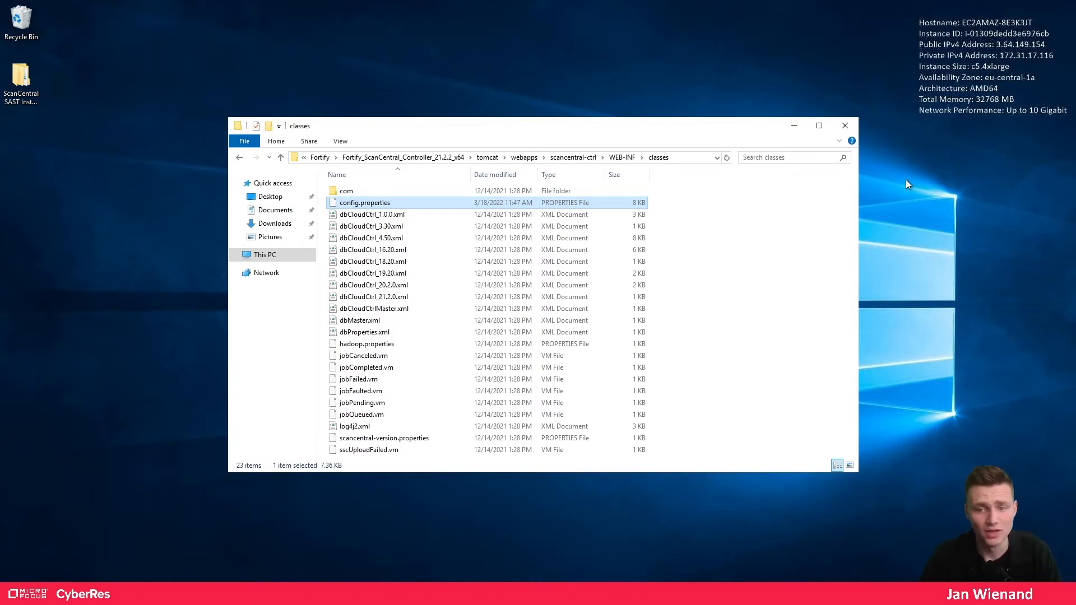
click(425, 158)
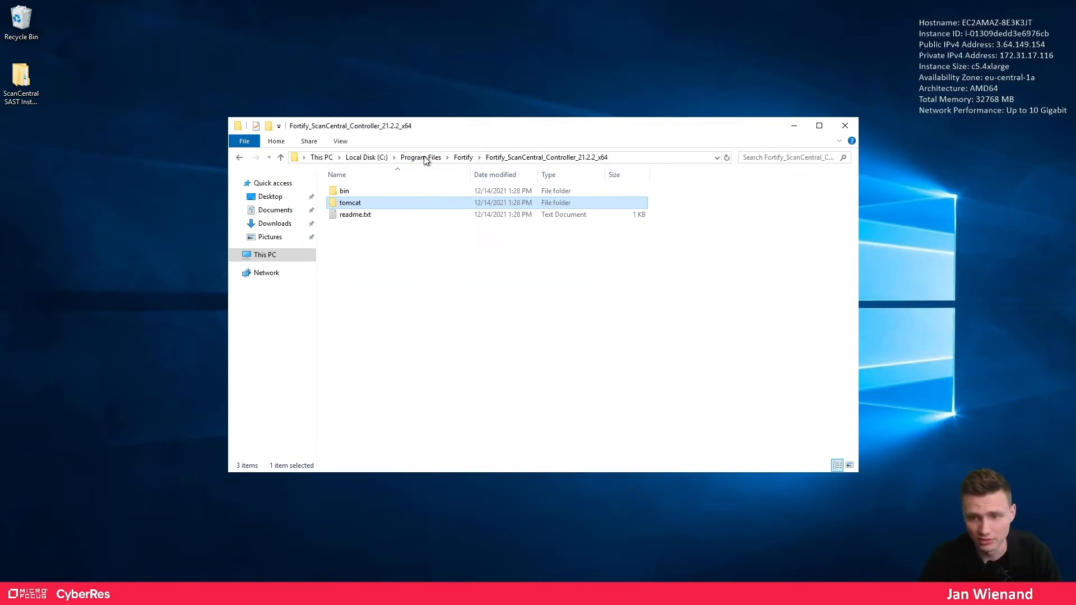
double_click(355, 206)
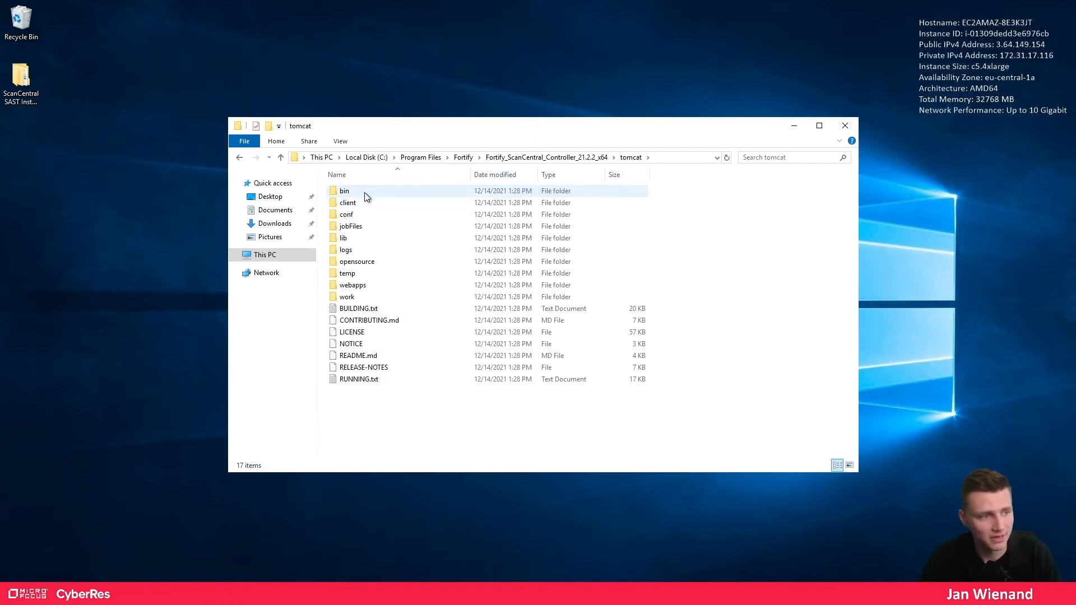
double_click(364, 190)
click(681, 159)
key(ctrl+c)
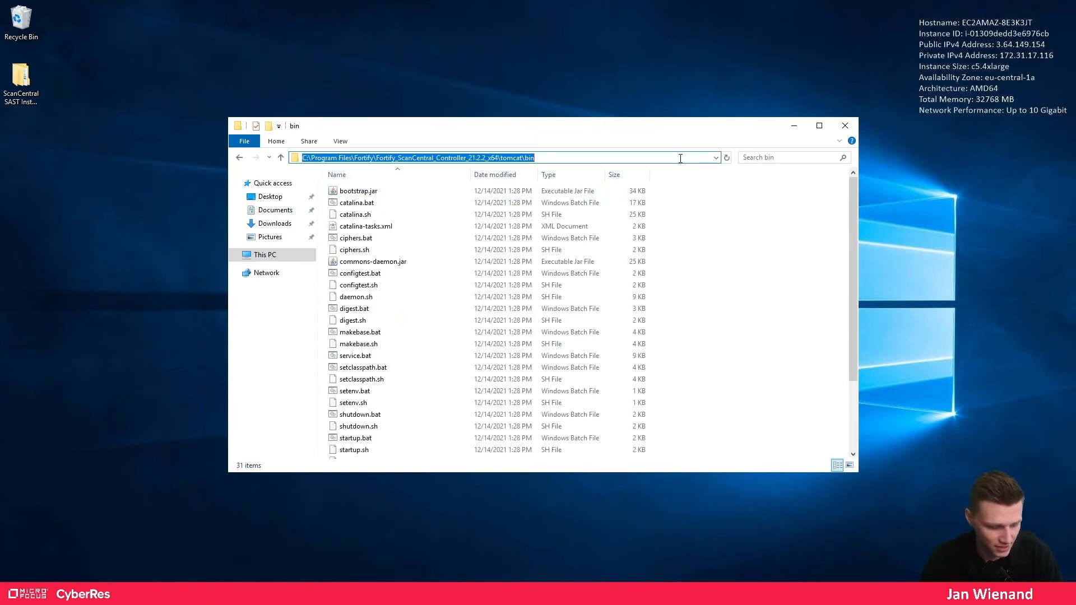
- Open an administrator Command Prompt and cd into the controller's tomcat\bin folder
key(super)
text(cmd)
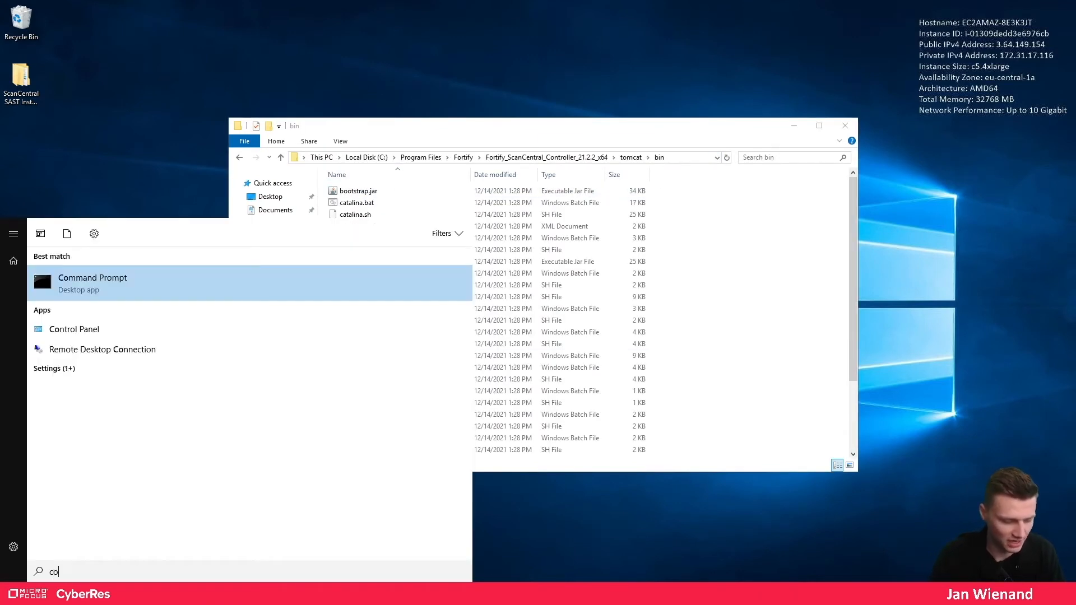
key(Return)
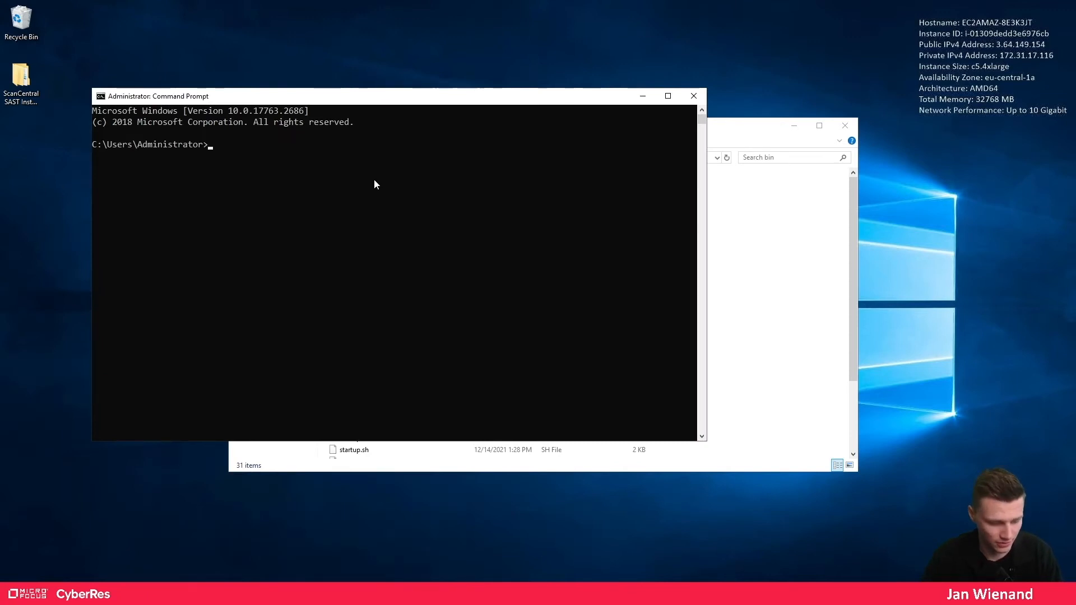
key(ctrl+v)
key(Return)
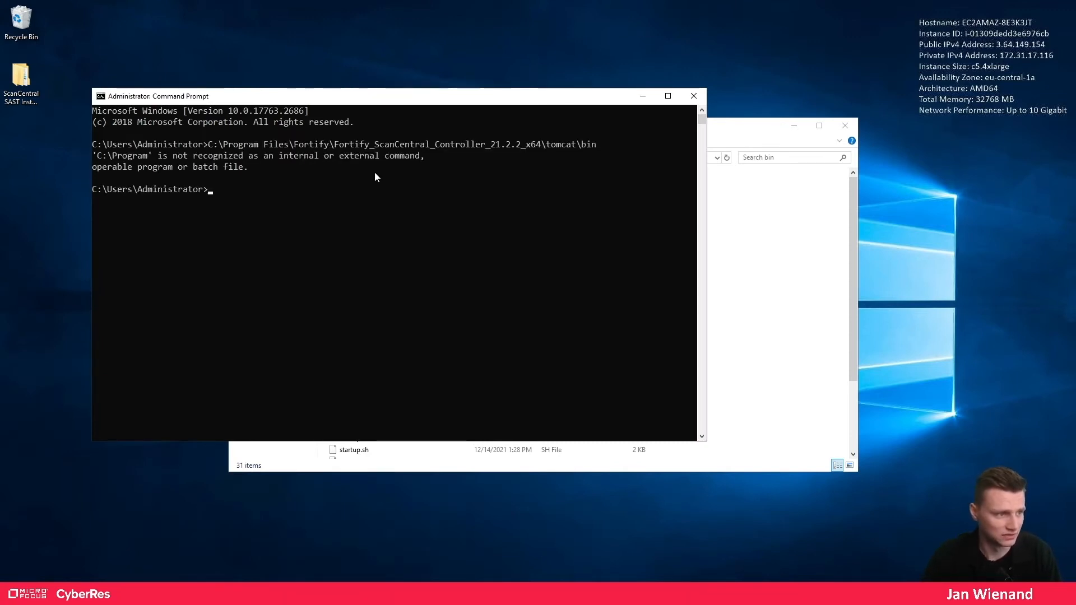
text(cd)
key(ctrl+v)
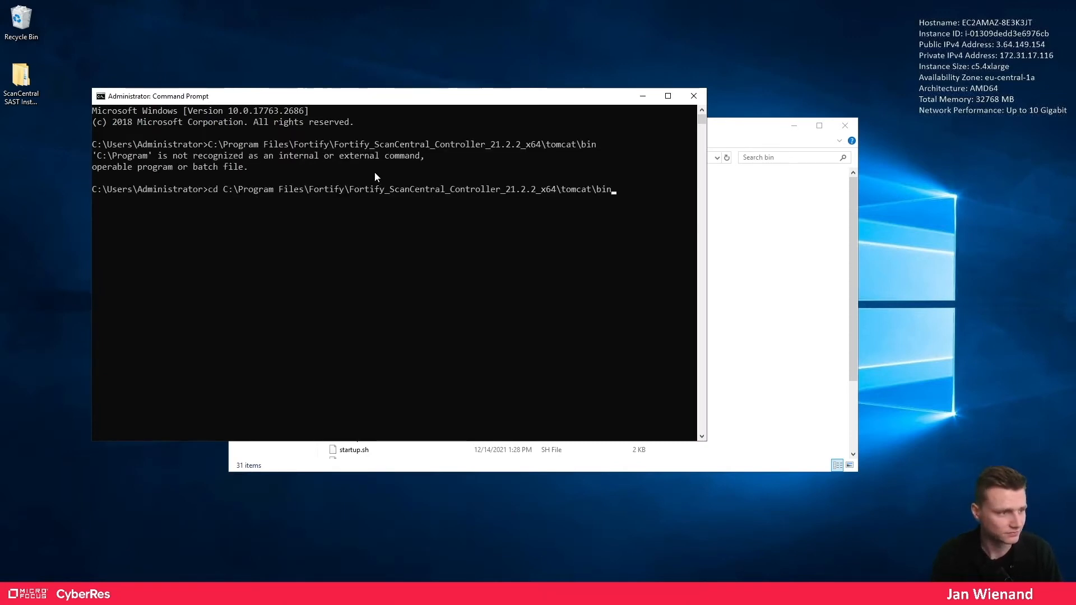
key(Return)
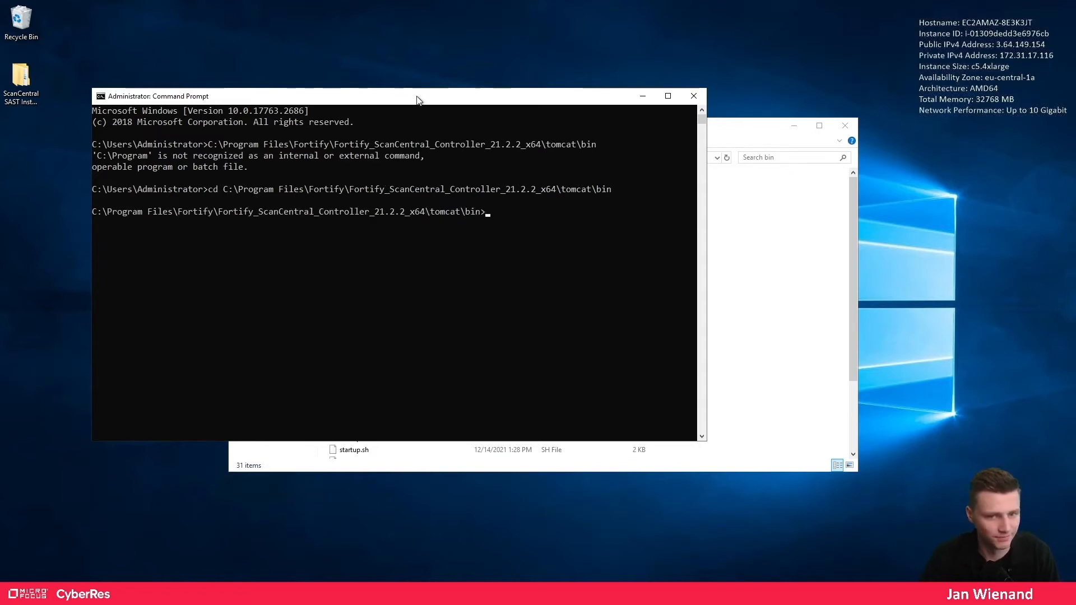
- Arrange the Command Prompt window beside the bin folder listing, with service.bat selected
drag(418, 101, 628, 118)
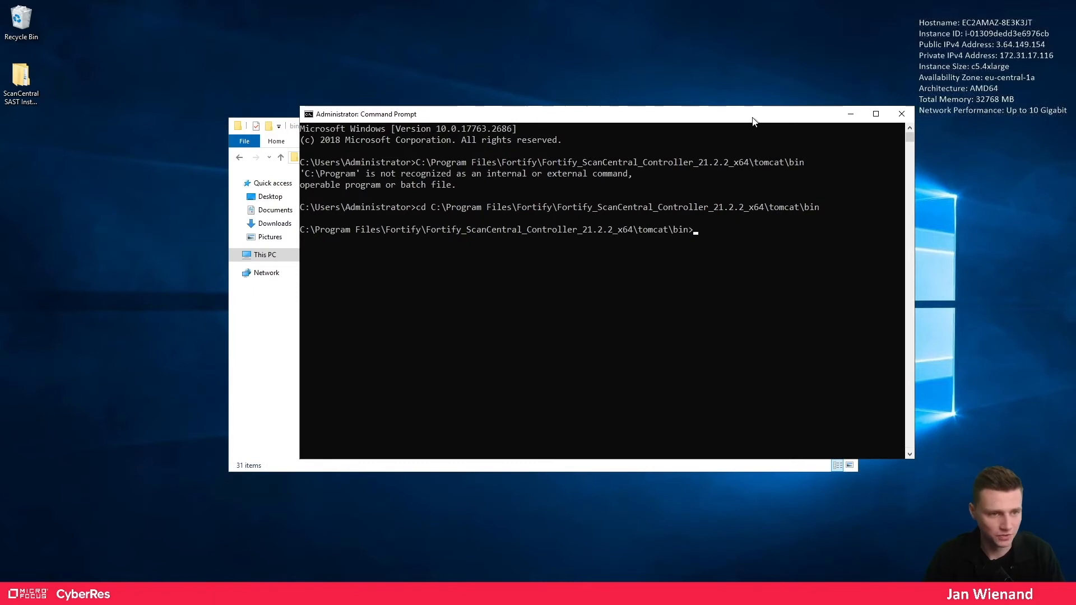
drag(754, 122, 784, 394)
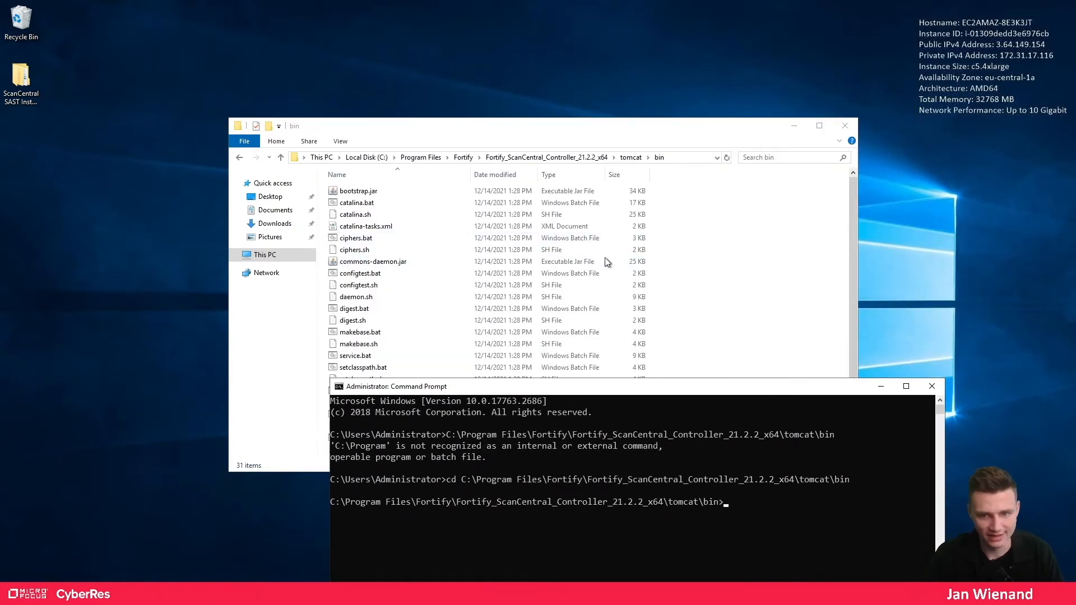
click(393, 356)
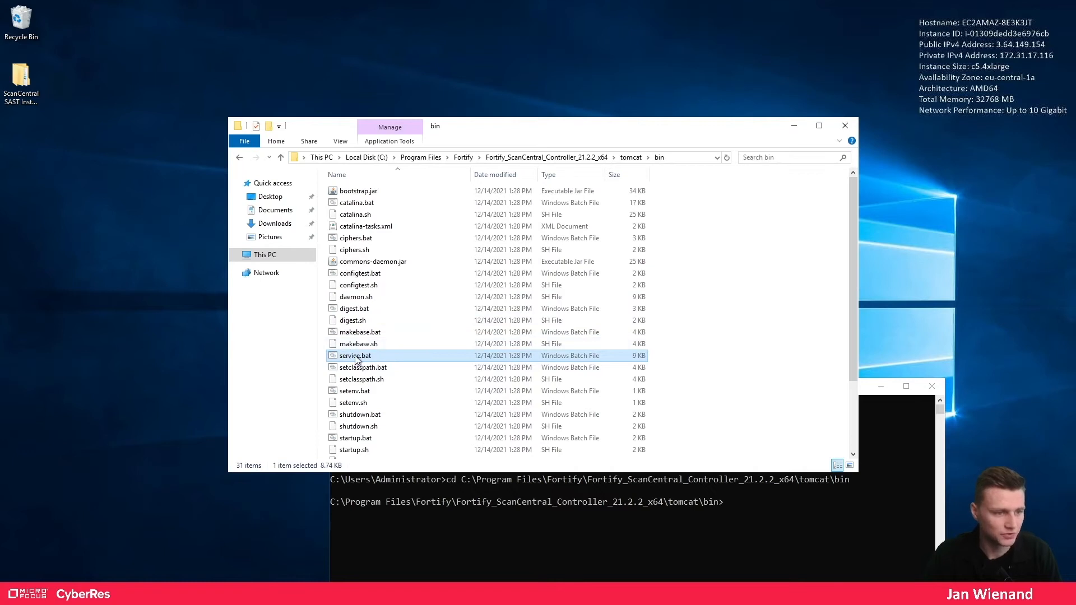
click(887, 459)
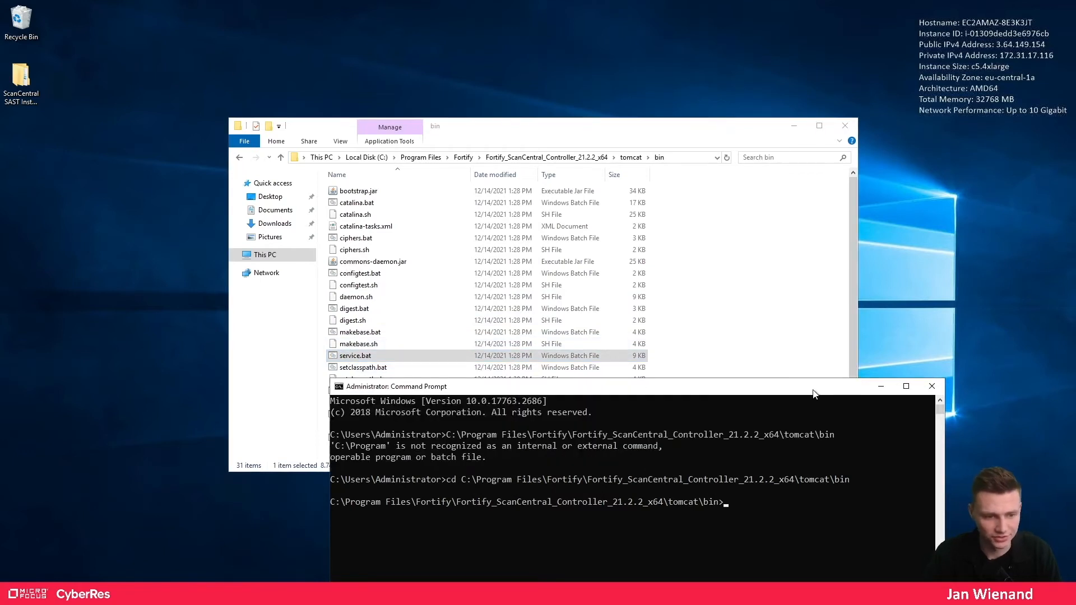
drag(815, 394, 852, 106)
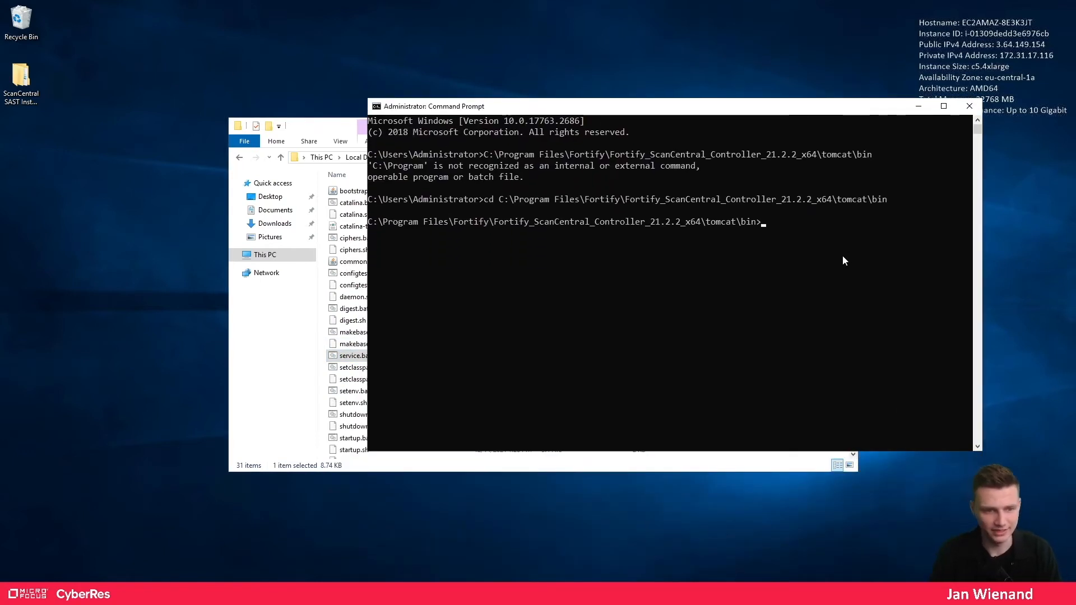
- Install the ScanCentralController Windows service with service.bat install, then close Command Prompt
text(service.bat install Sc)
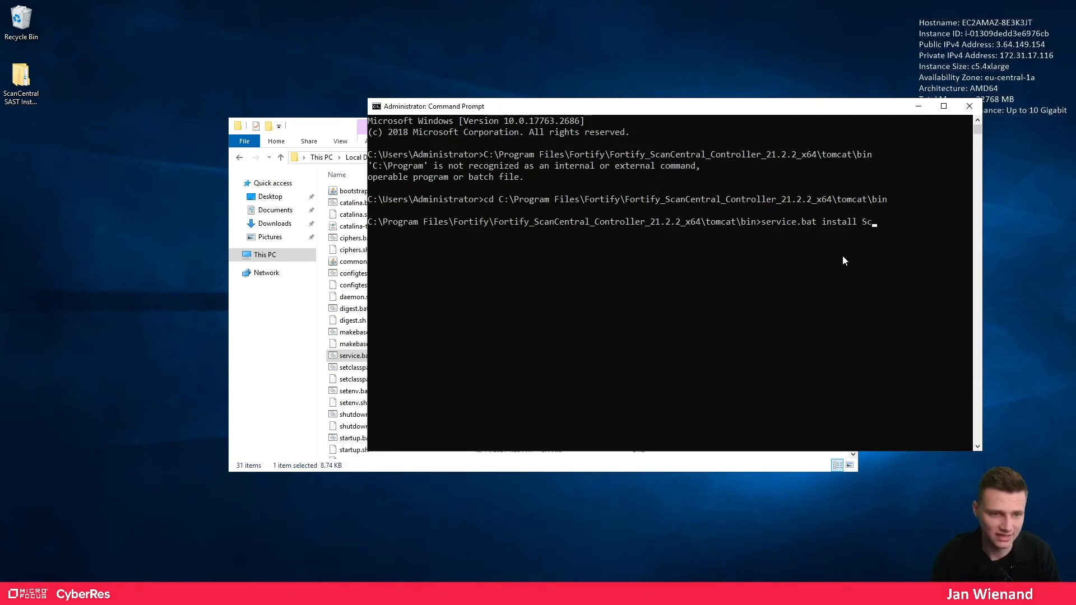
text(anC)
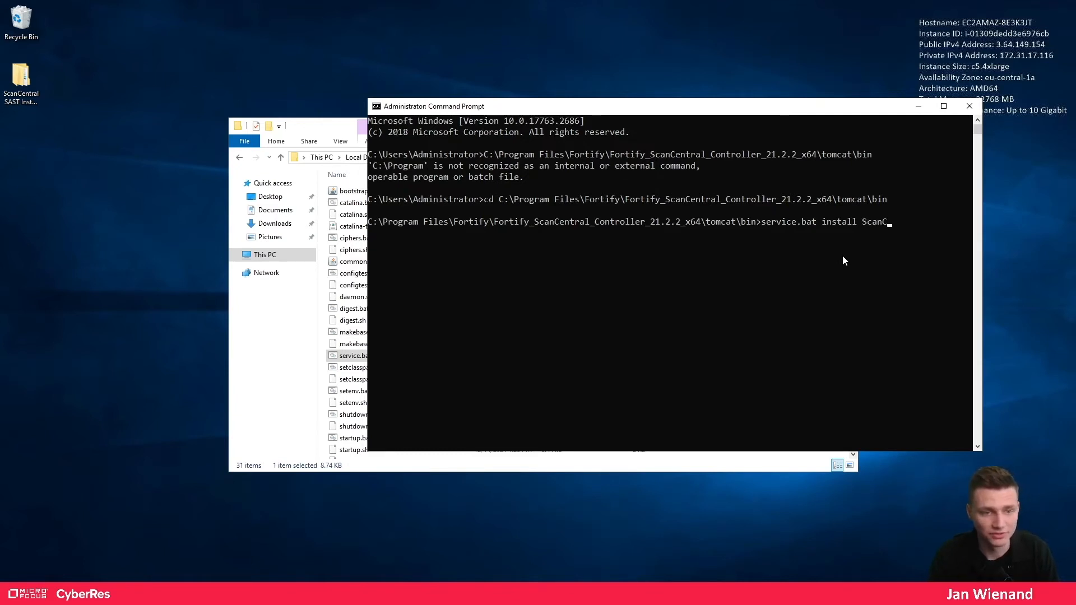
text(entra)
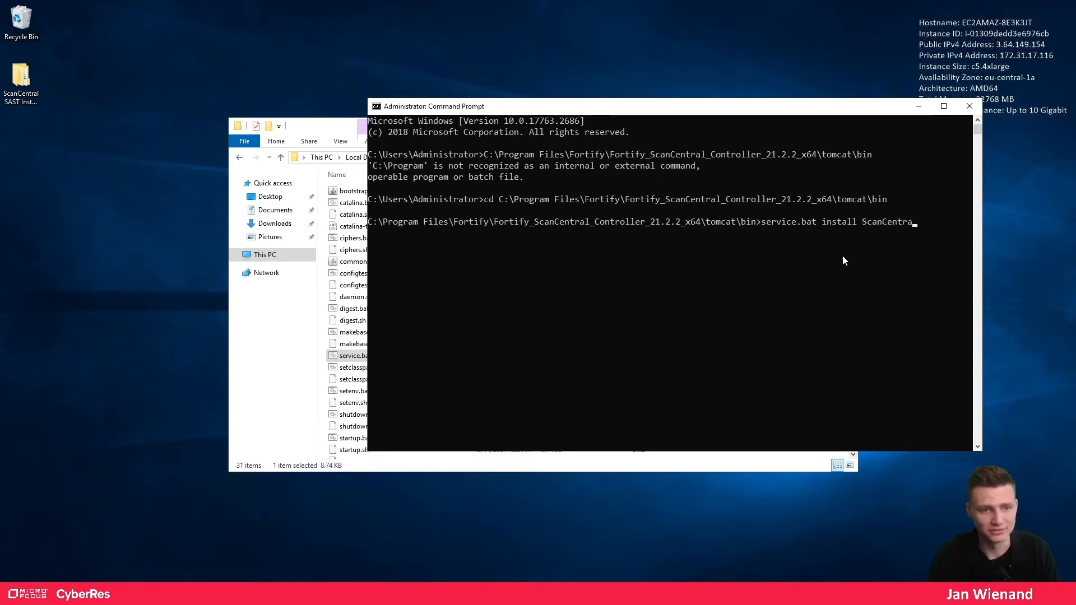
text(lControl)
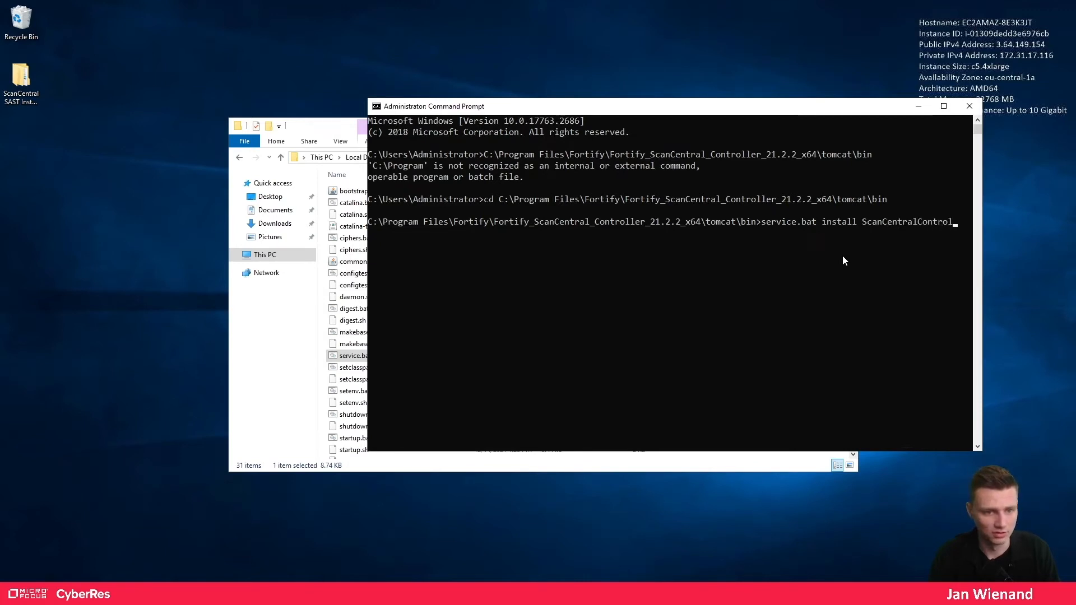
text(ler)
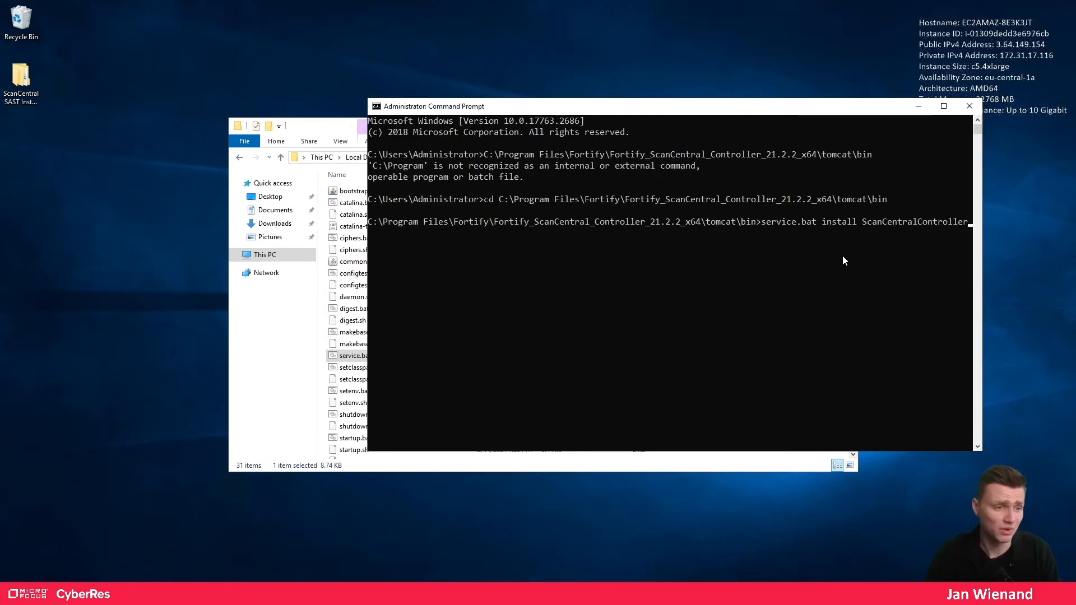
key(Return)
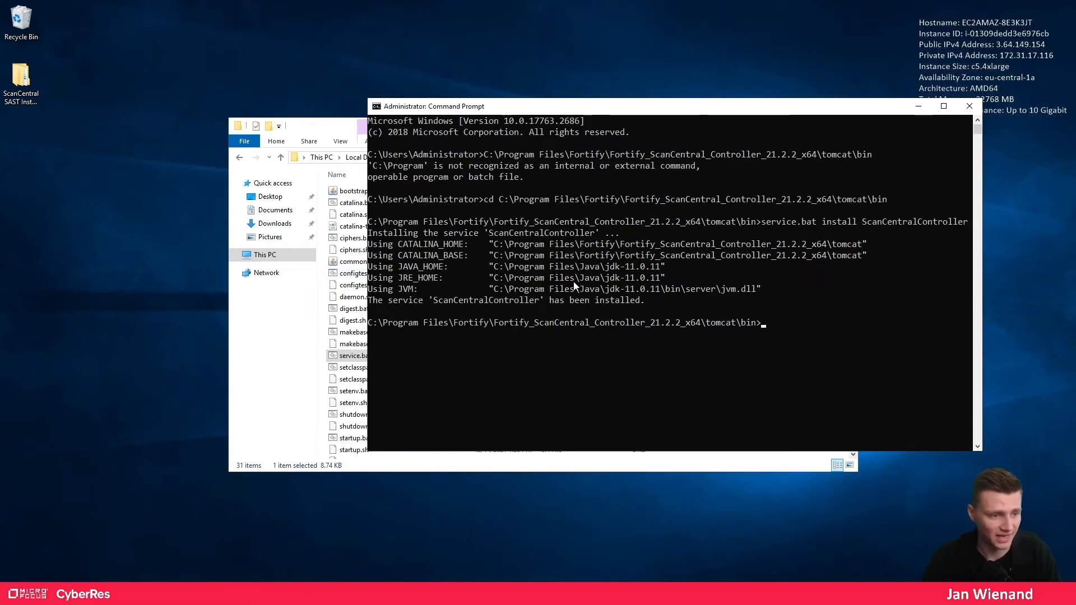
drag(431, 300, 560, 302)
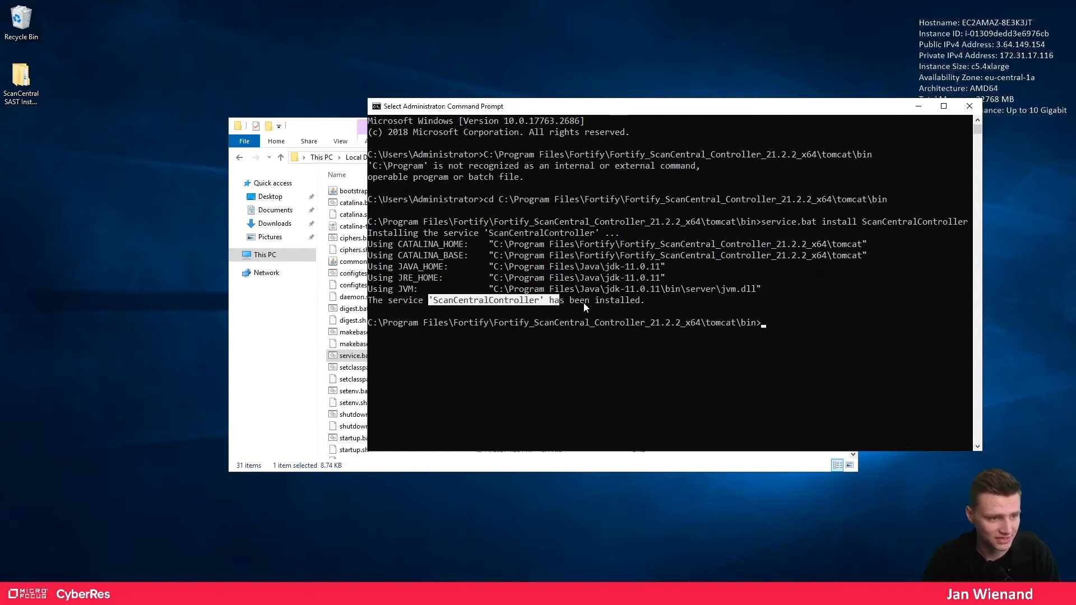
click(971, 106)
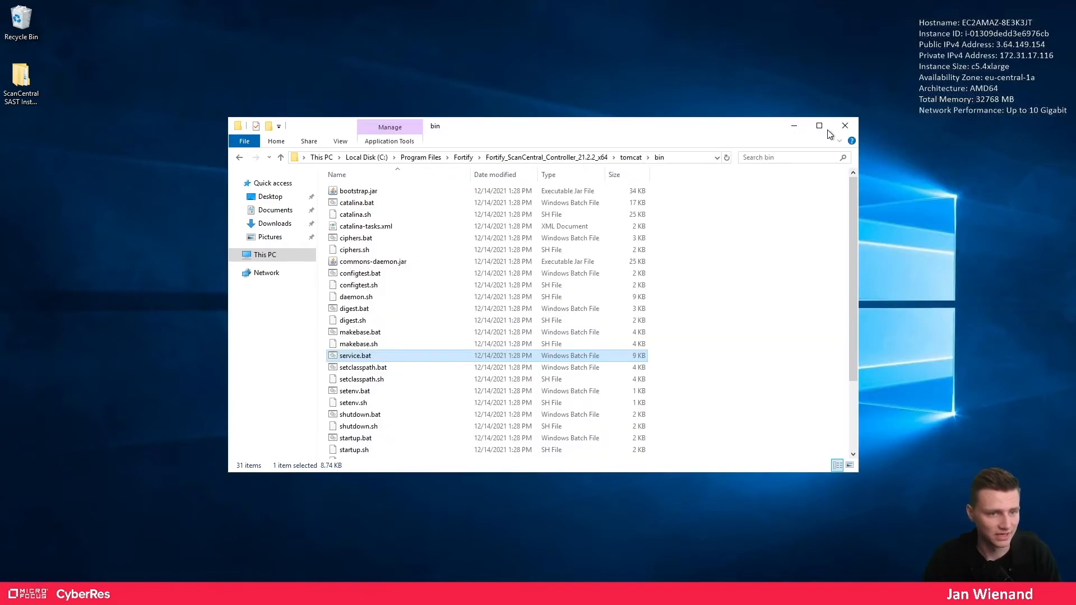
- Open Services maximized, widen the Name column, and select Apache Tomcat 9.0 ScanCentralController
text(services)
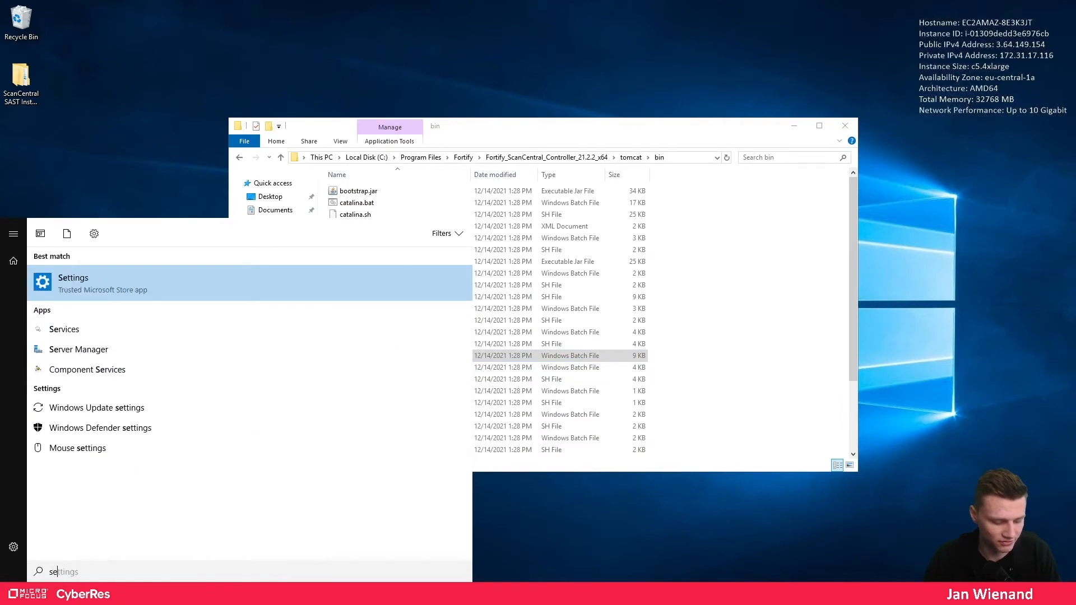
key(Return)
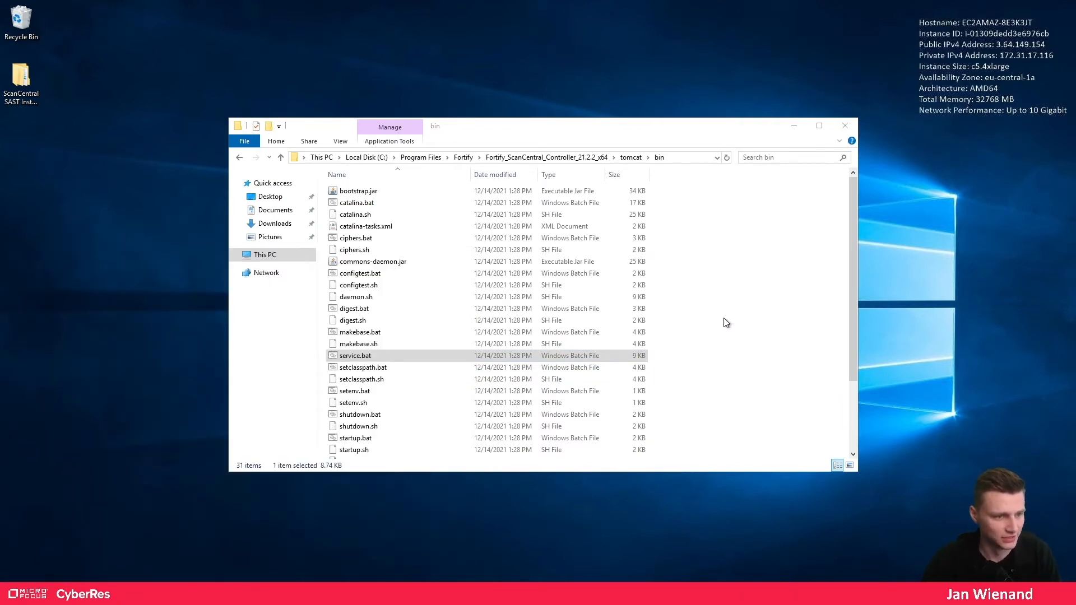
click(795, 125)
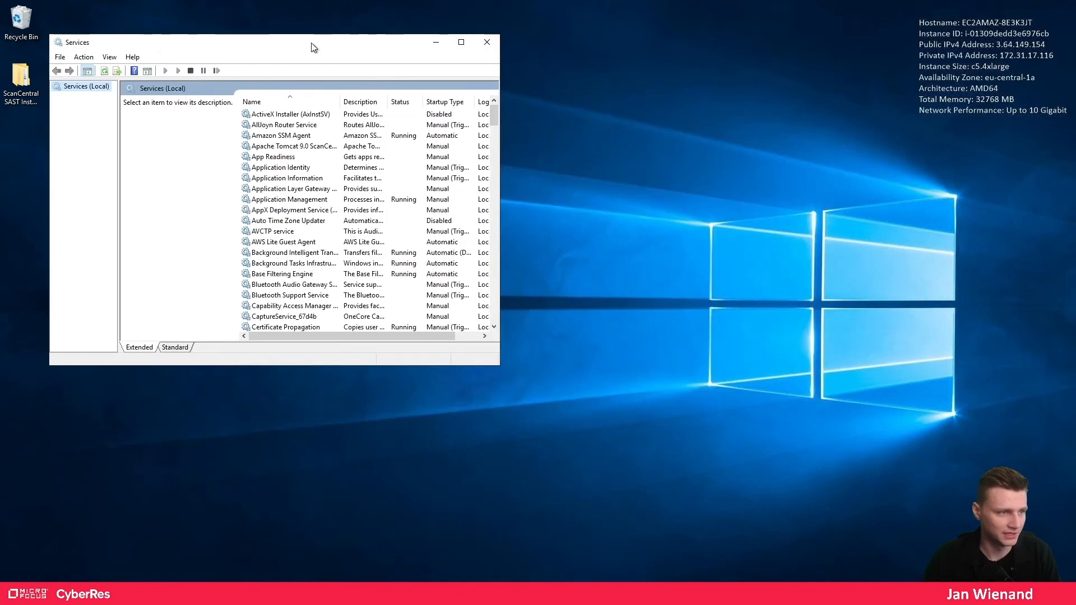
drag(313, 47, 743, 2)
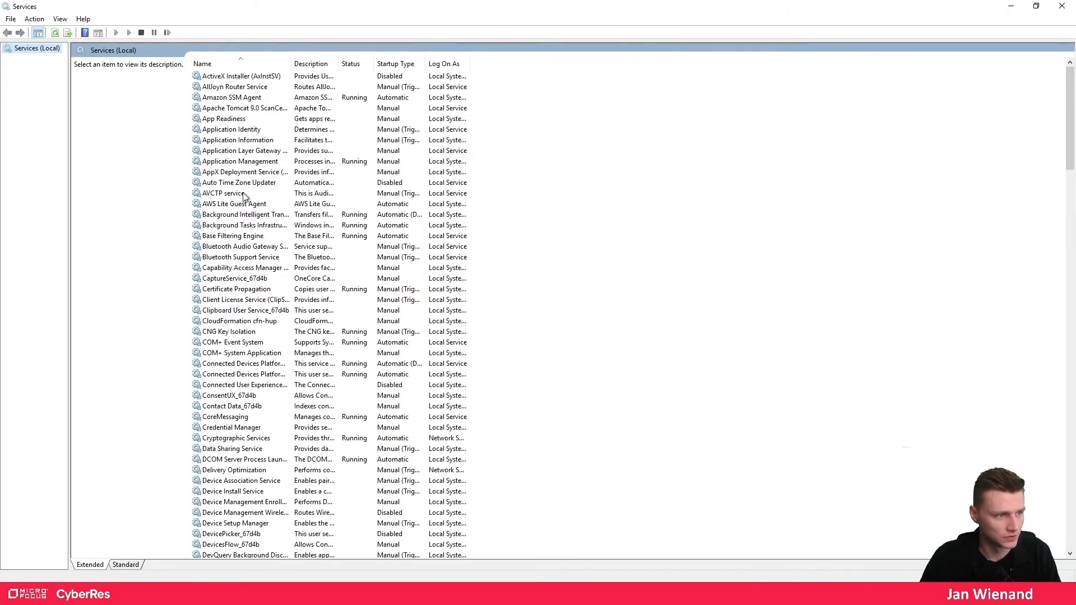
drag(289, 63, 373, 66)
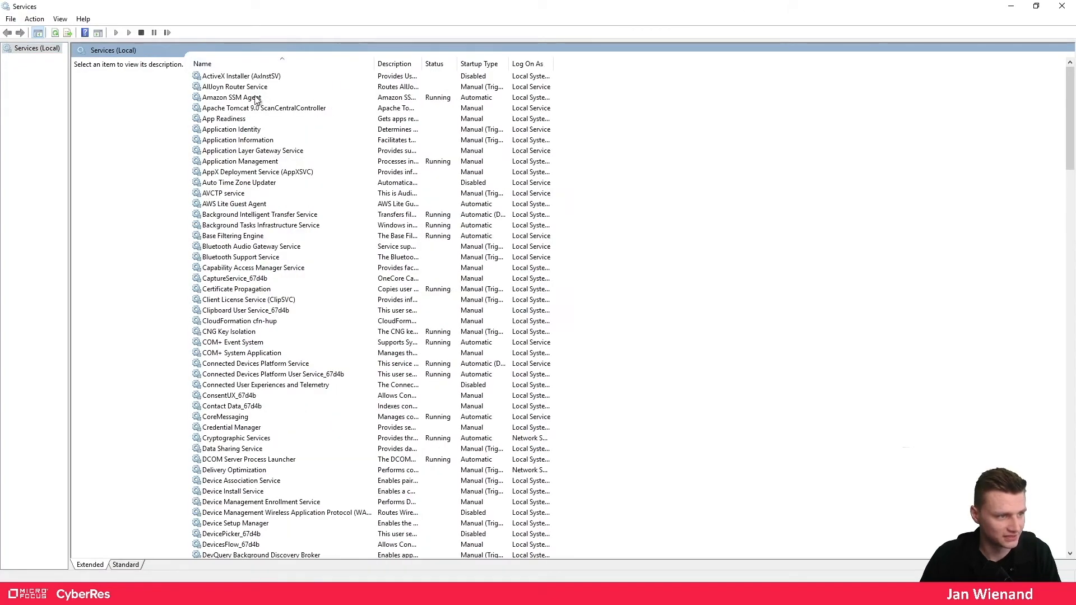
click(257, 108)
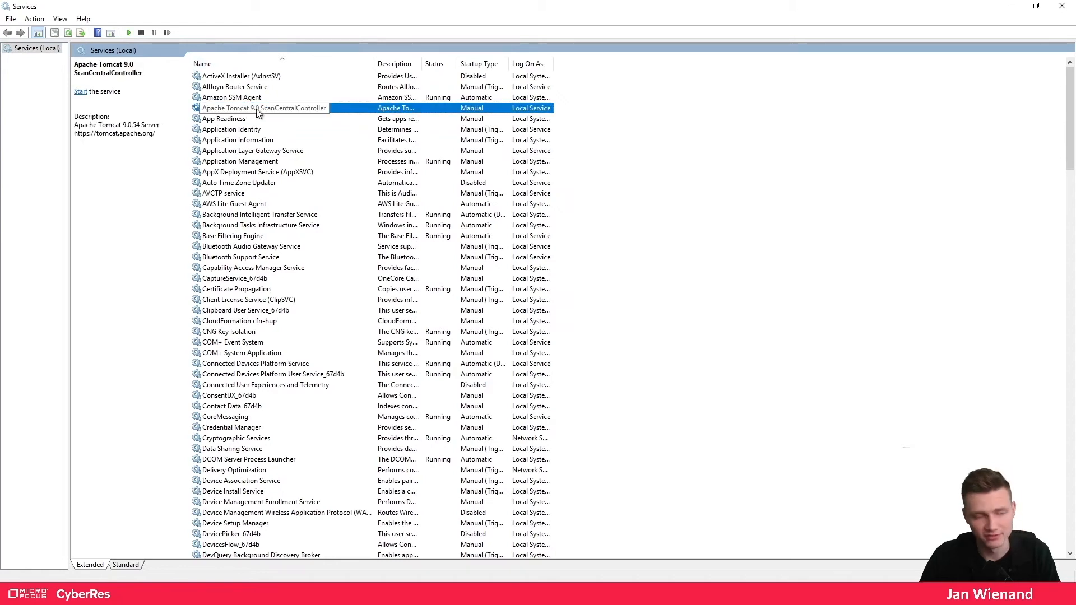
- Set the ScanCentralController service to Automatic startup, logging on as Local System with desktop interaction
right_click(250, 109)
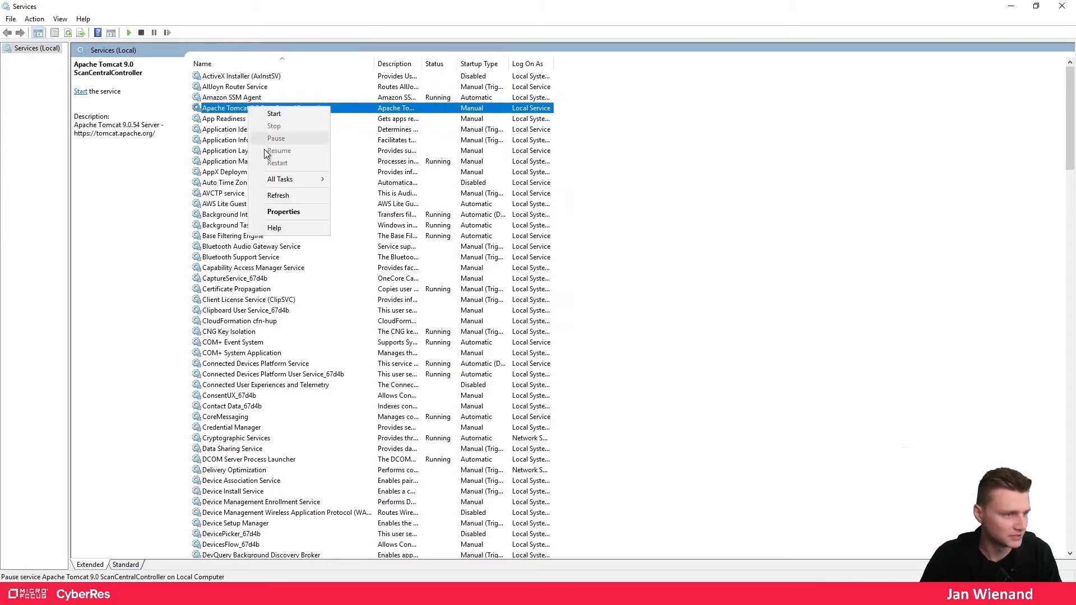
click(278, 212)
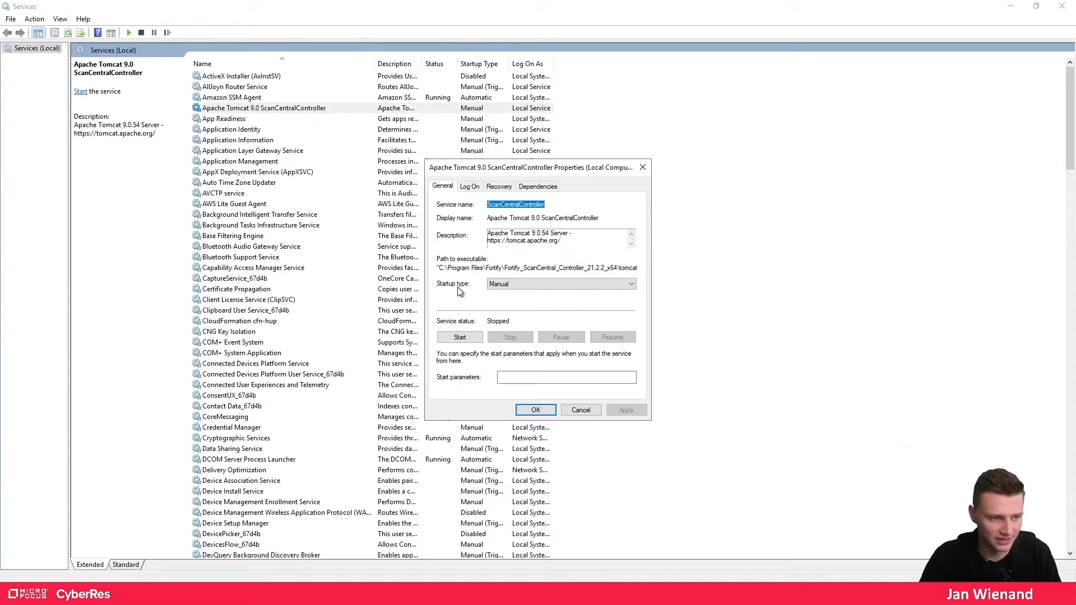
click(501, 284)
click(500, 301)
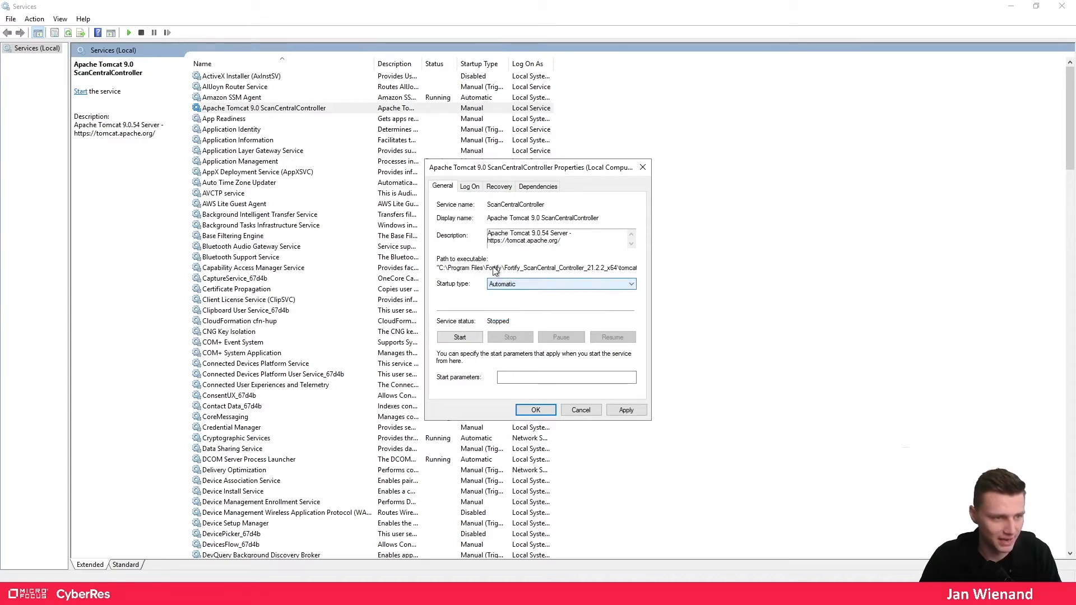
click(470, 186)
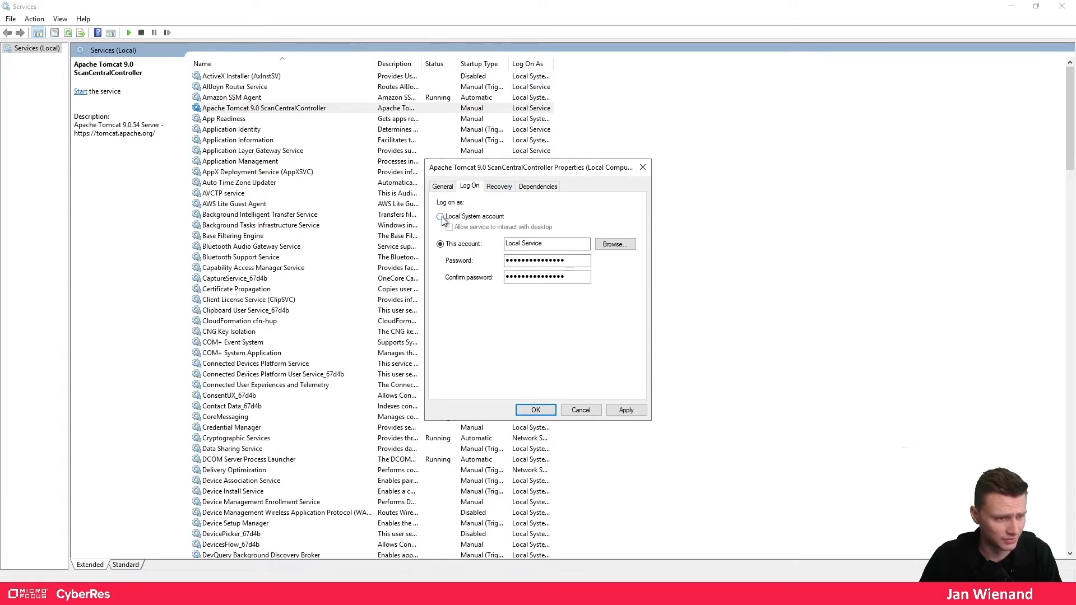
click(458, 218)
click(450, 228)
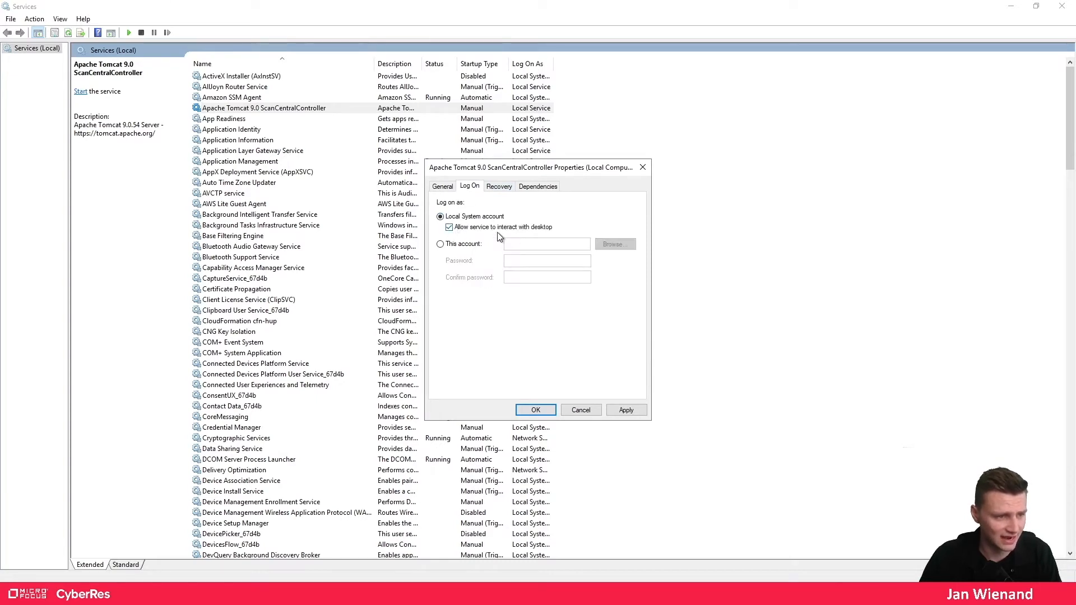
click(626, 411)
click(536, 412)
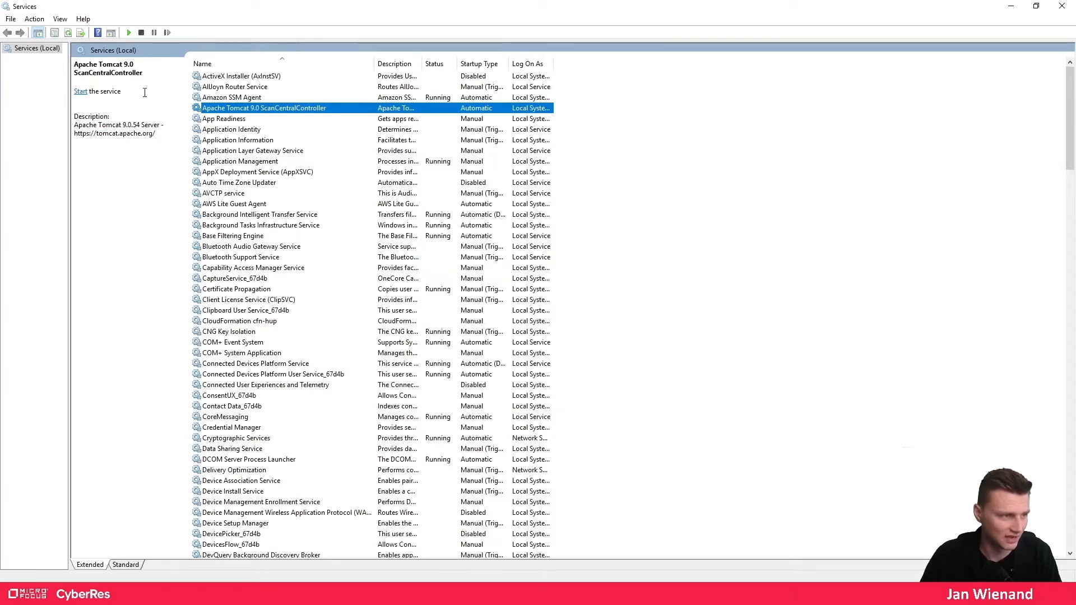
- Start the ScanCentralController service and restore the Services window to normal size
click(81, 92)
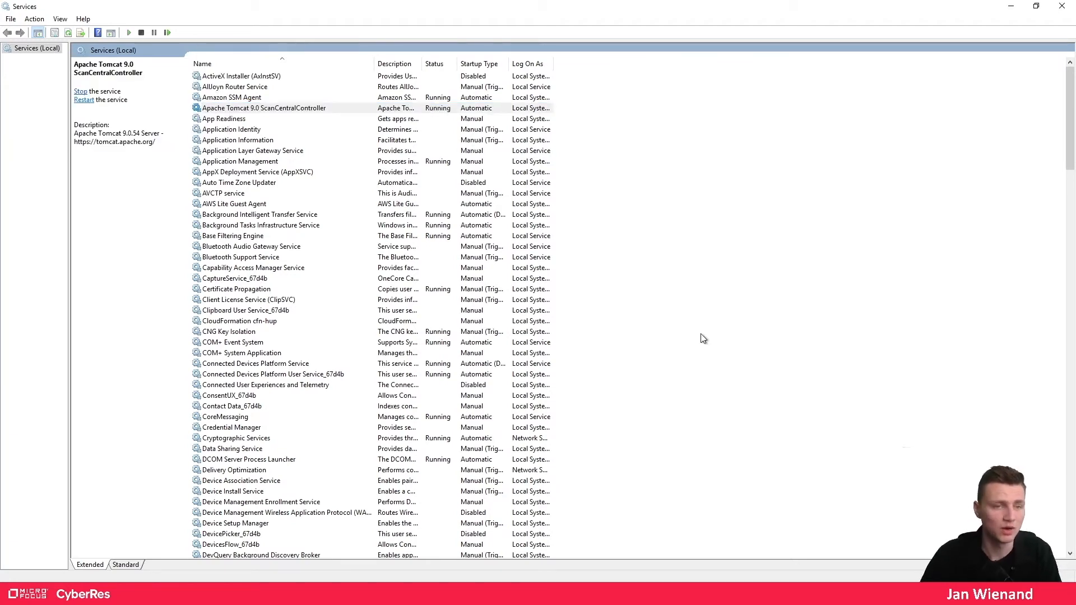
double_click(659, 9)
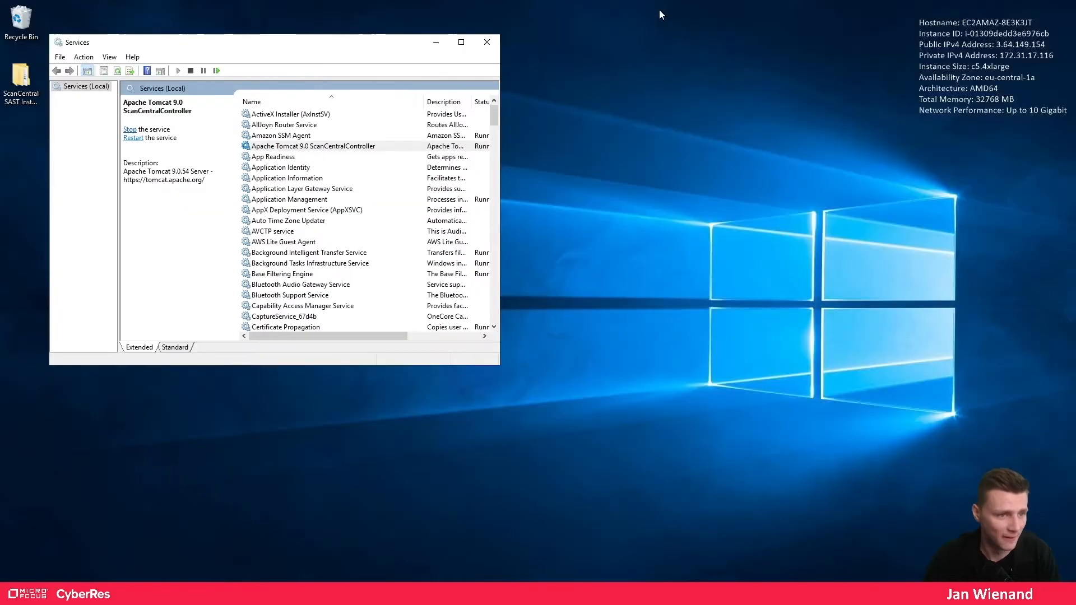
- Sign into Fortify SSC in Chrome with the admin username and password, then maximize the browser
key(alt+Tab)
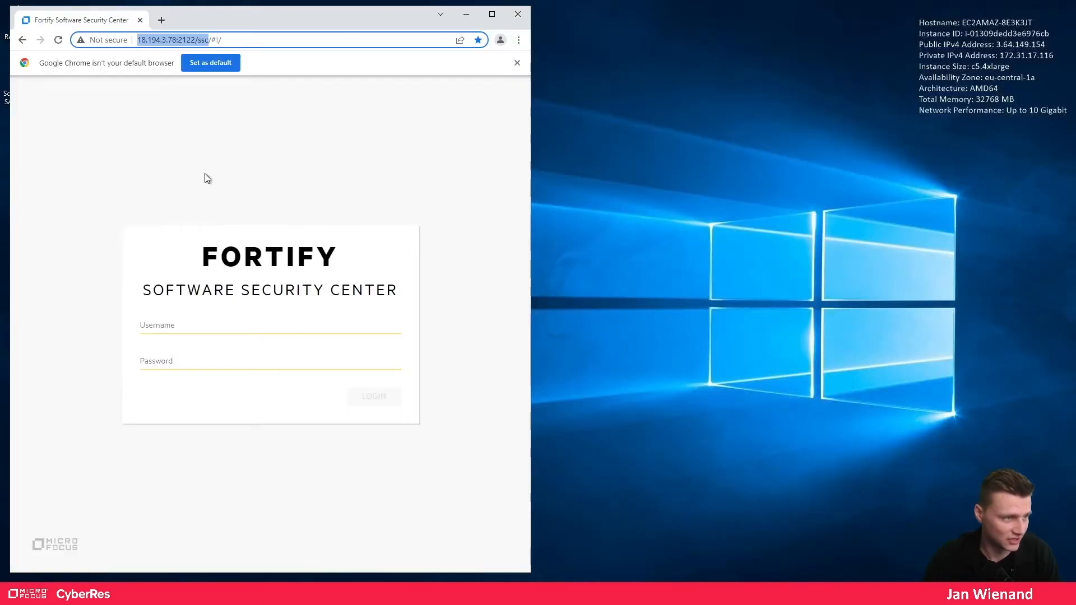
click(517, 63)
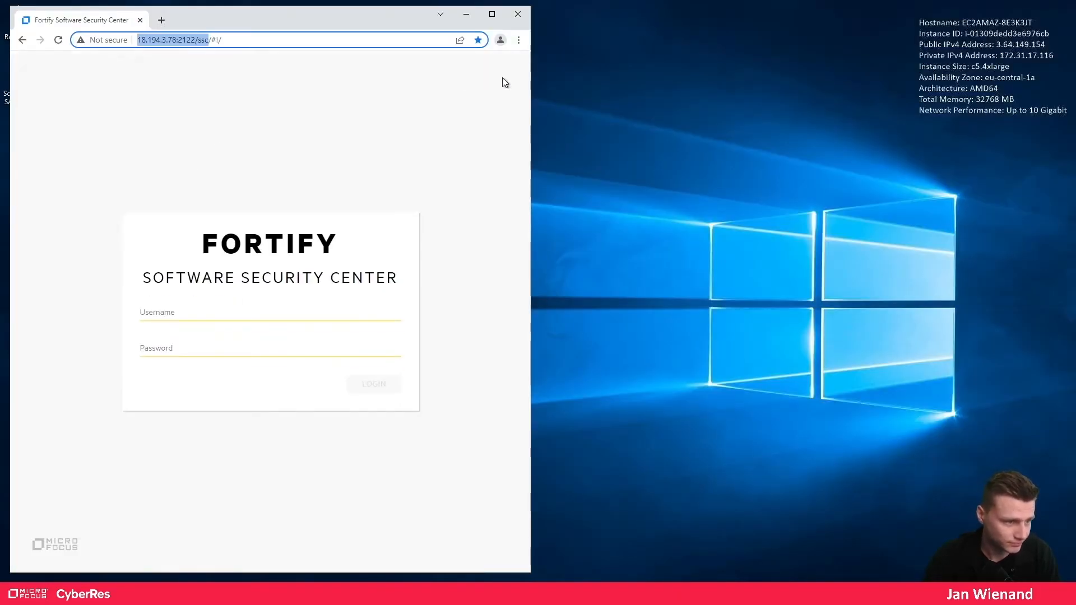
click(208, 312)
text(admin)
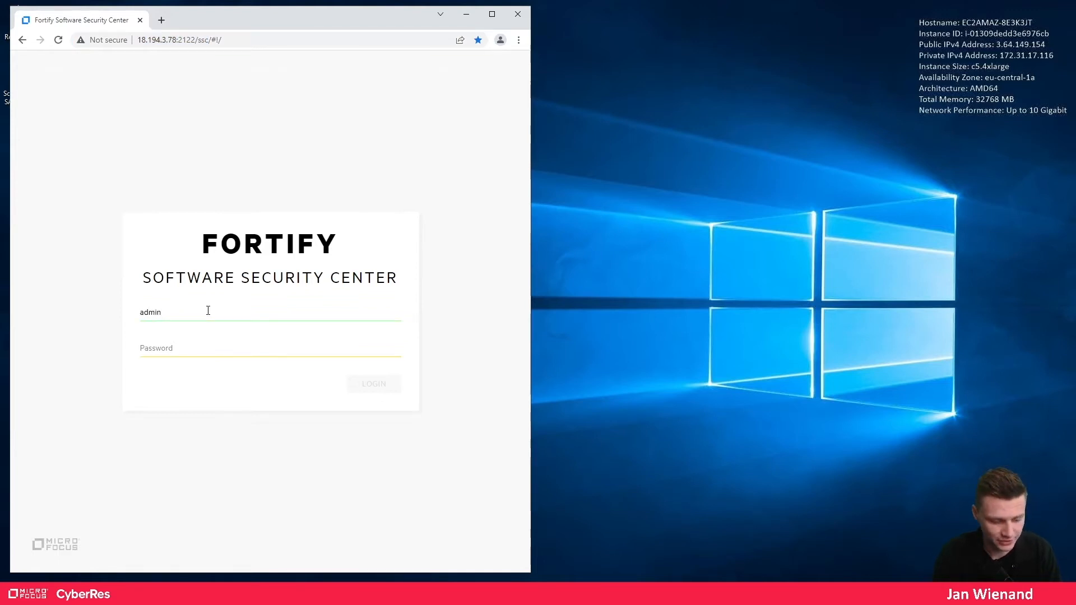
key(Tab)
text(a)
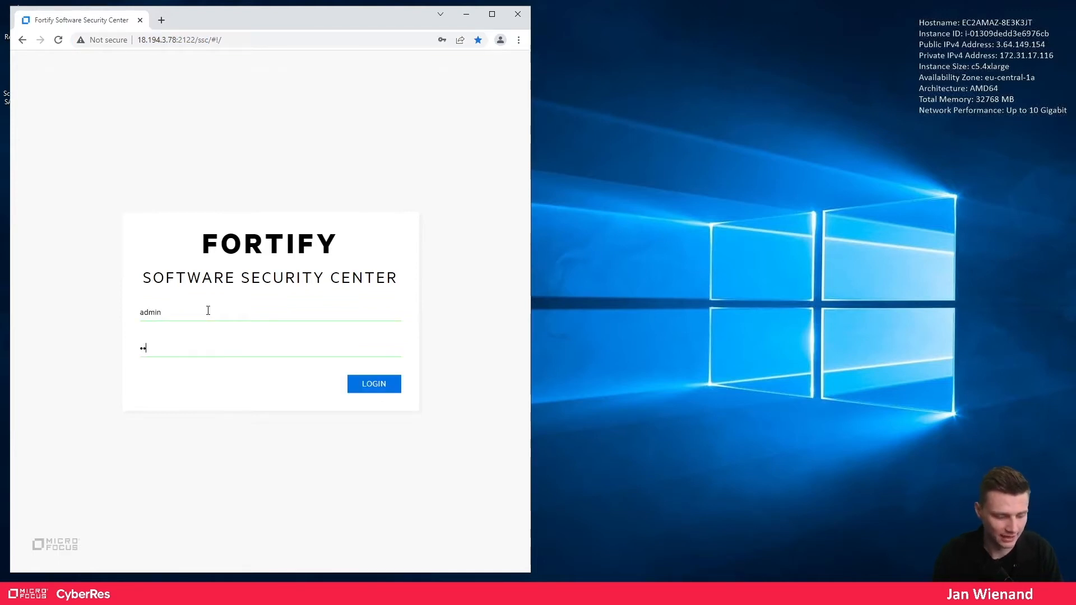
text(dmin1)
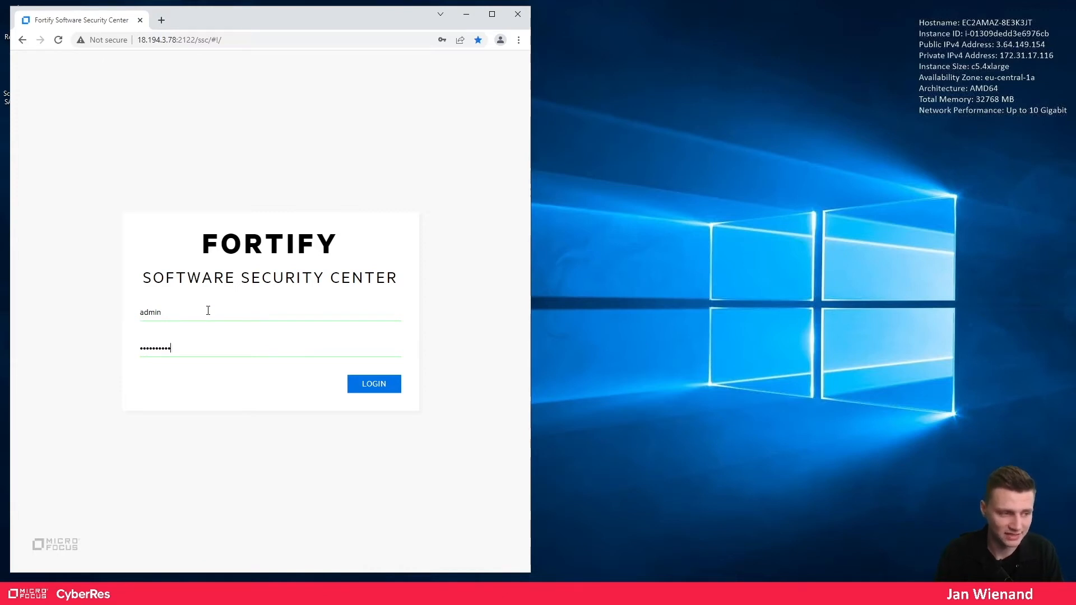
key(Return)
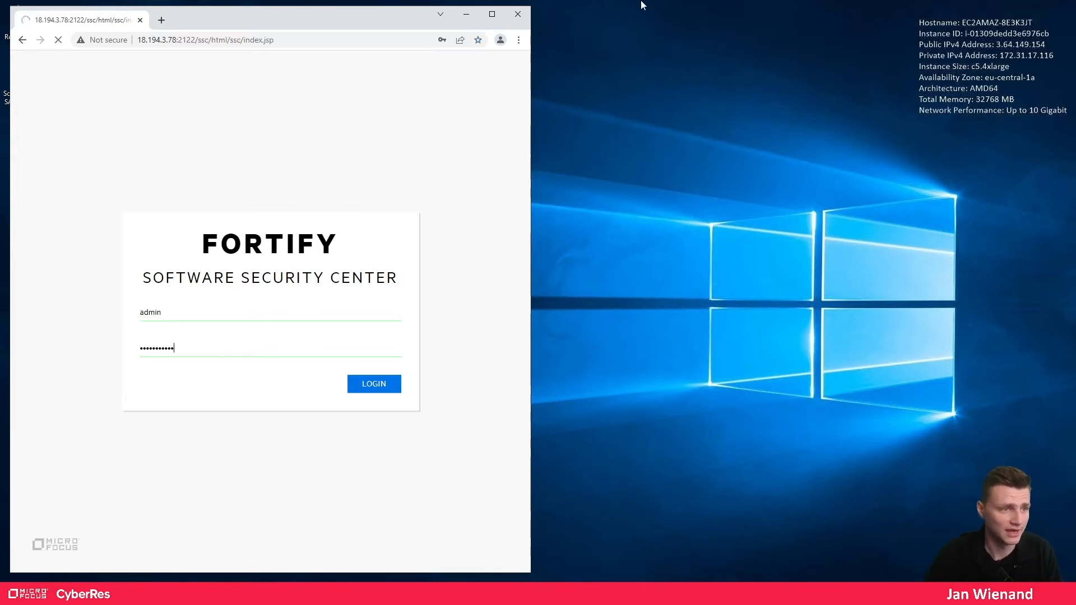
click(493, 14)
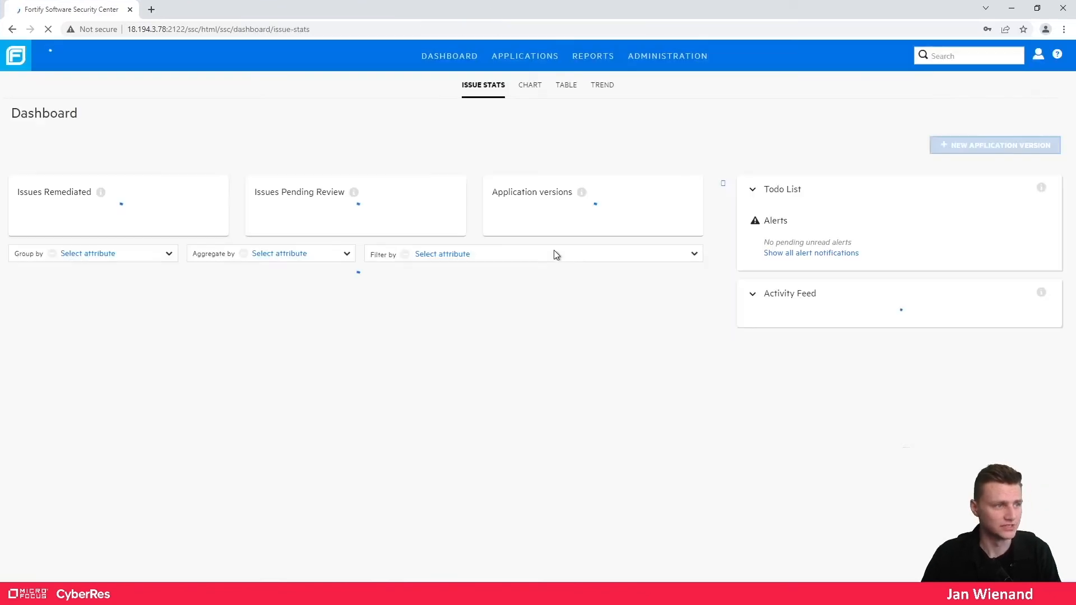
- Dismiss Chrome's save-password prompt and go to SSC's Administration area
click(1024, 46)
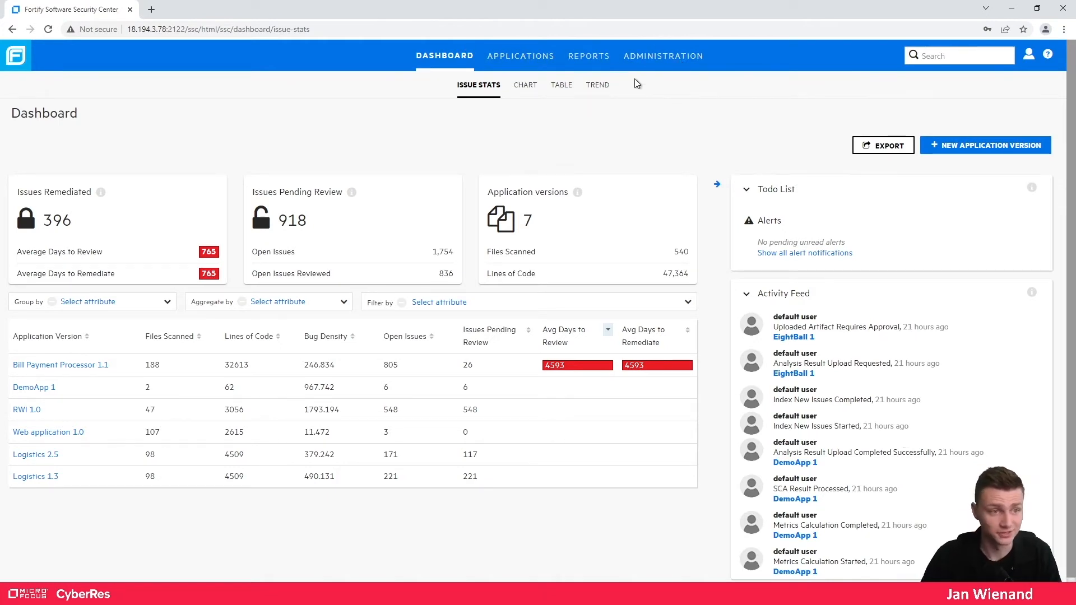
click(649, 56)
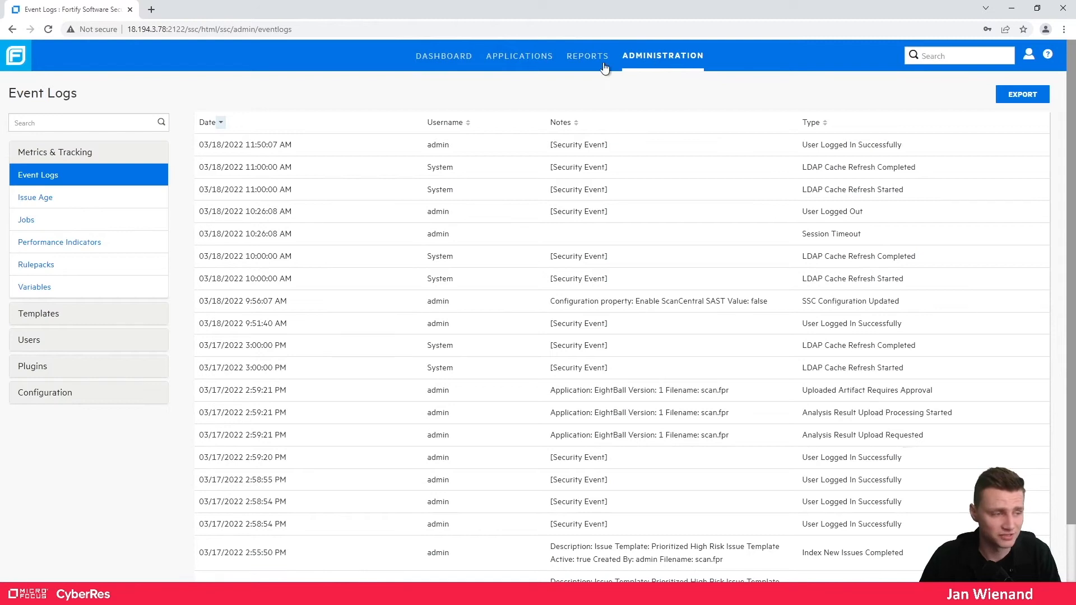
- Enable the ScanCentral SAST integration under Configuration, marking the scancentral-ctrl path in the controller URL
click(40, 395)
scroll(79, 403, down, 4)
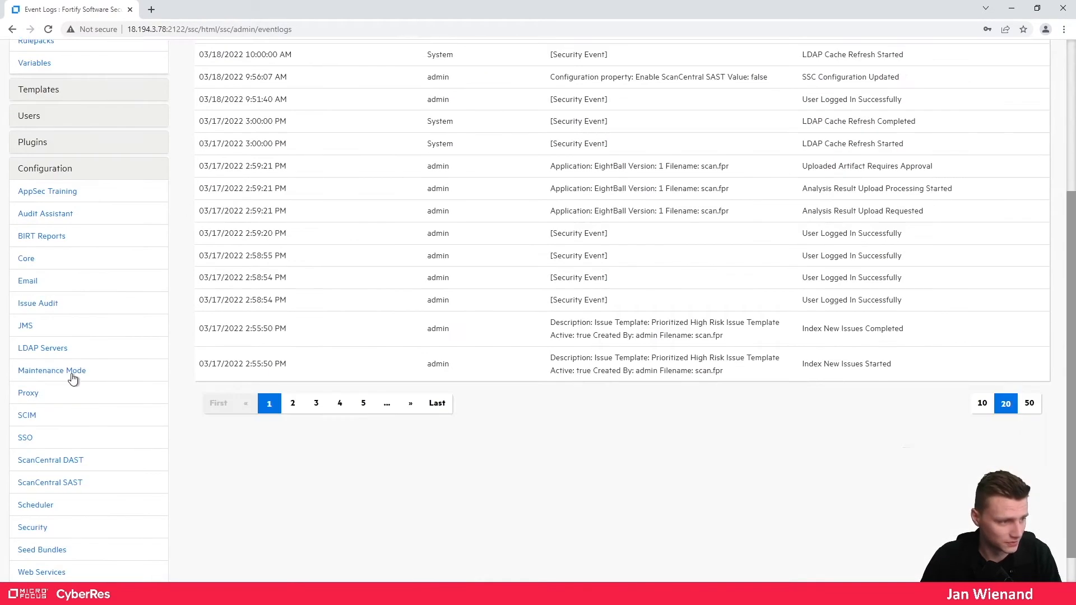
click(75, 483)
scroll(312, 287, up, 4)
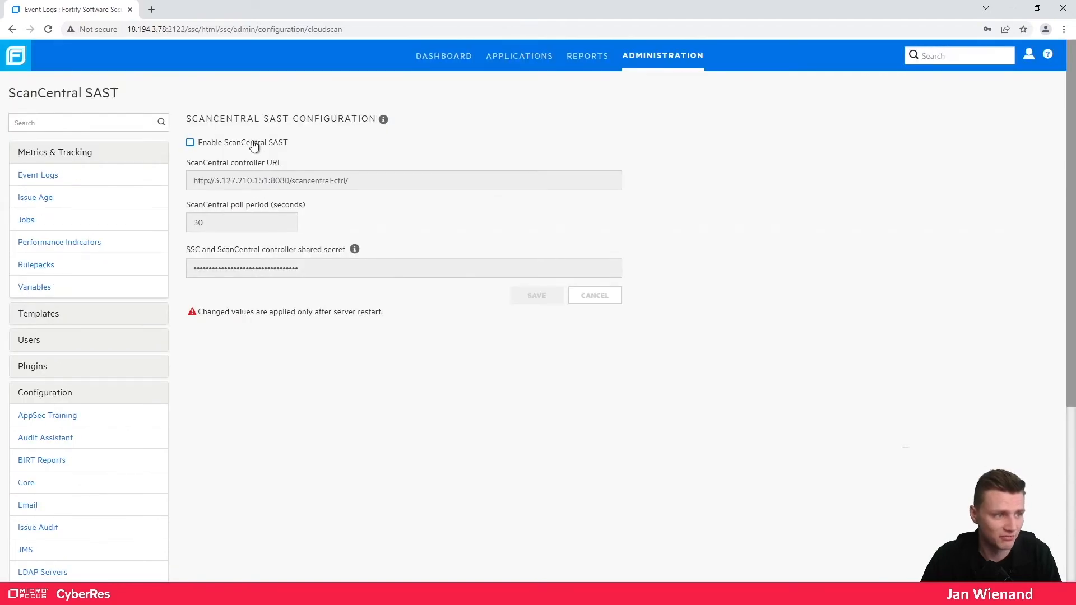
click(217, 145)
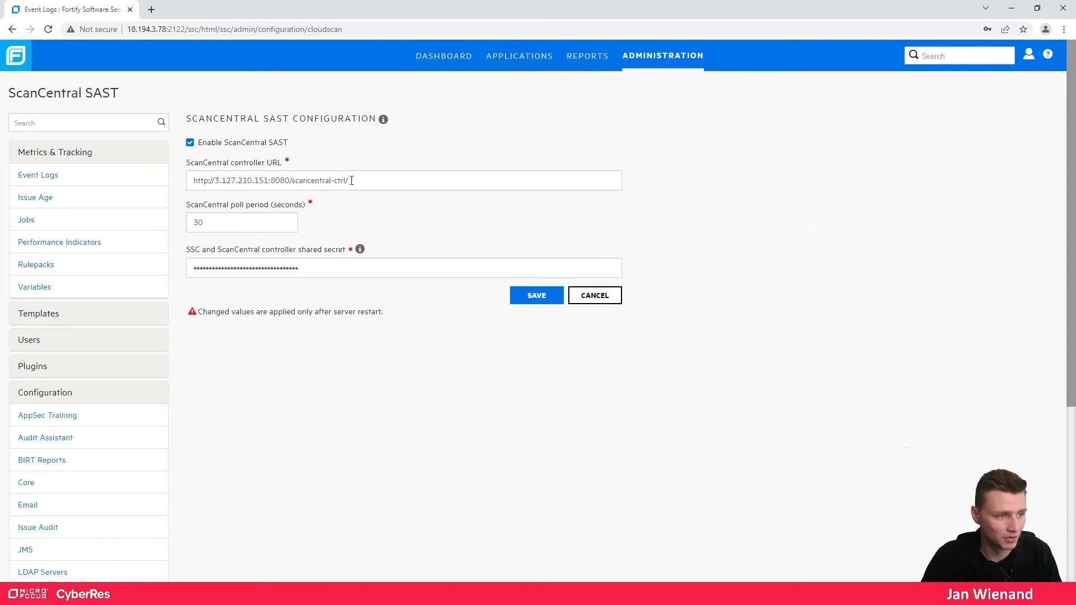
drag(345, 180, 291, 184)
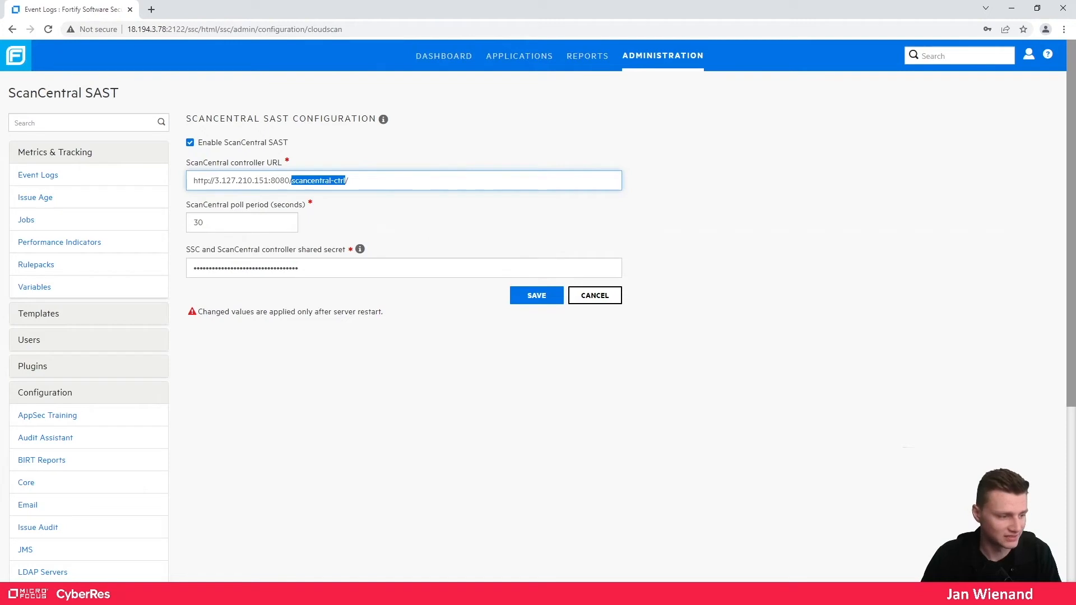
- Glance at the Services window, then open a new blank browser tab
click(121, 573)
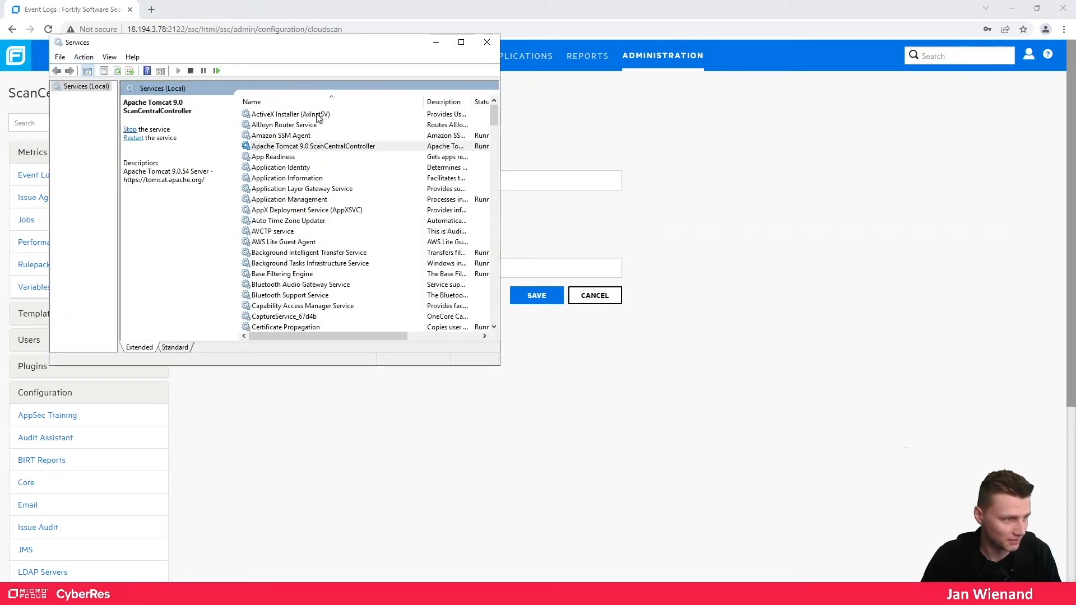
click(434, 43)
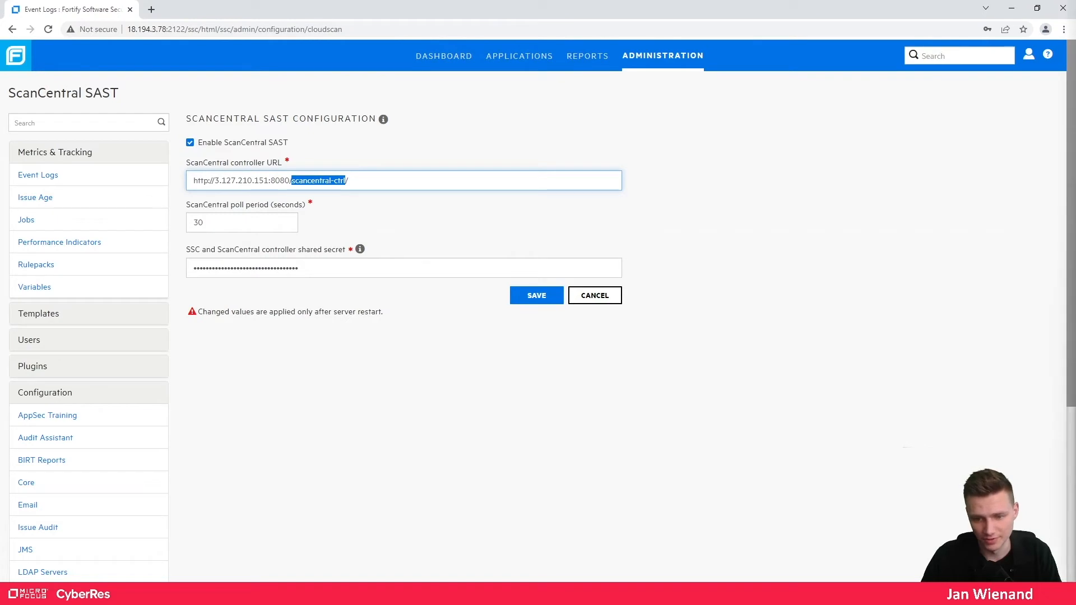
click(152, 10)
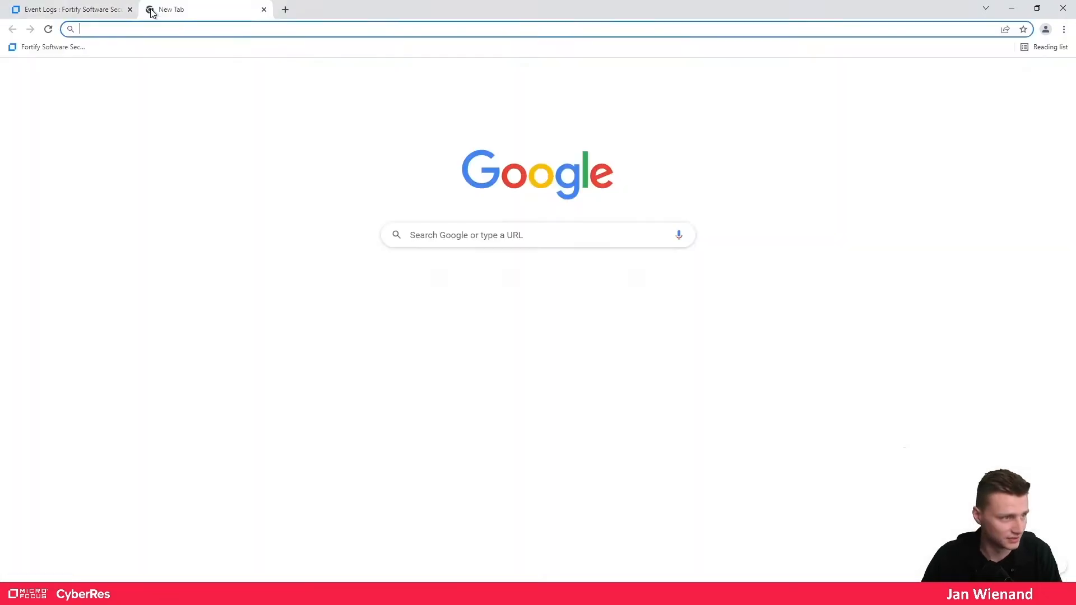
text(FortifySSC!)
key(ctrl+a)
key(BackSpace)
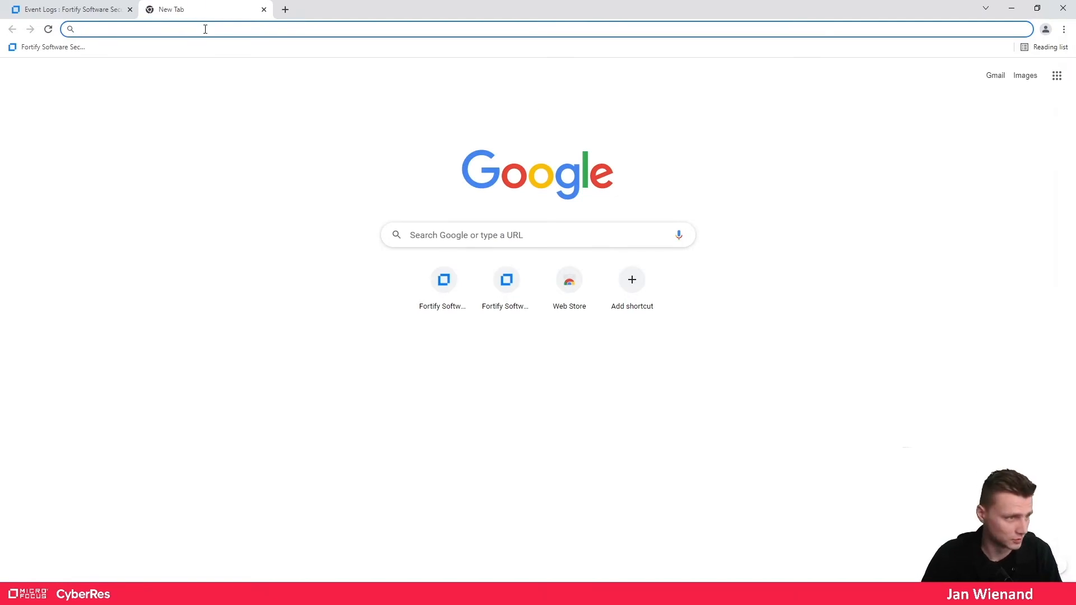
text(http://localhost:8080/scancentral-ctrl/)
key(Return)
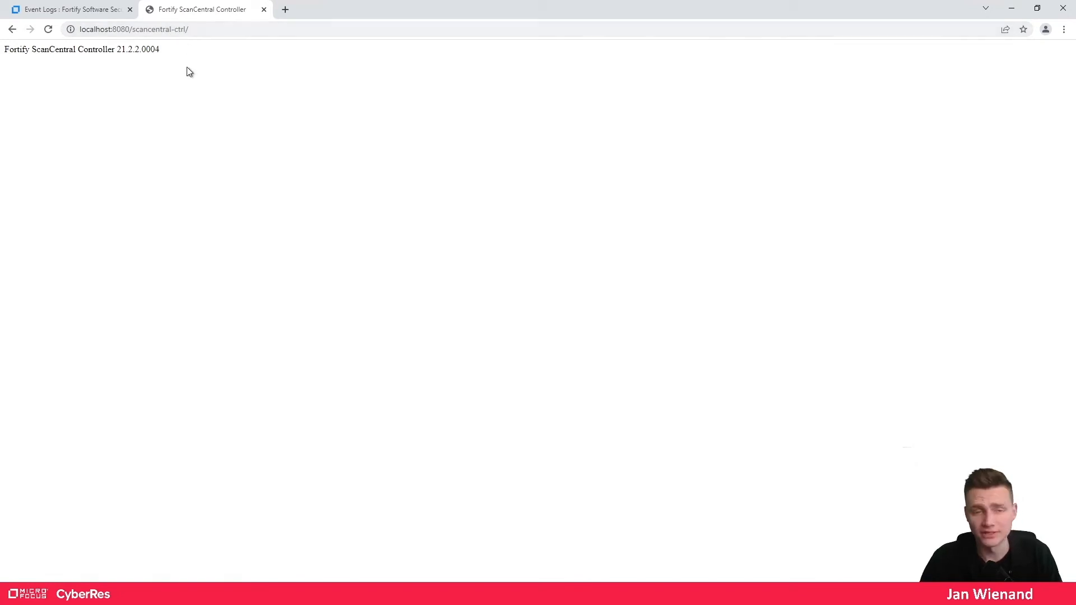
- Highlight the controller version 21.2.2.0004 heading, then return to SSC's controller URL field
drag(4, 50, 151, 50)
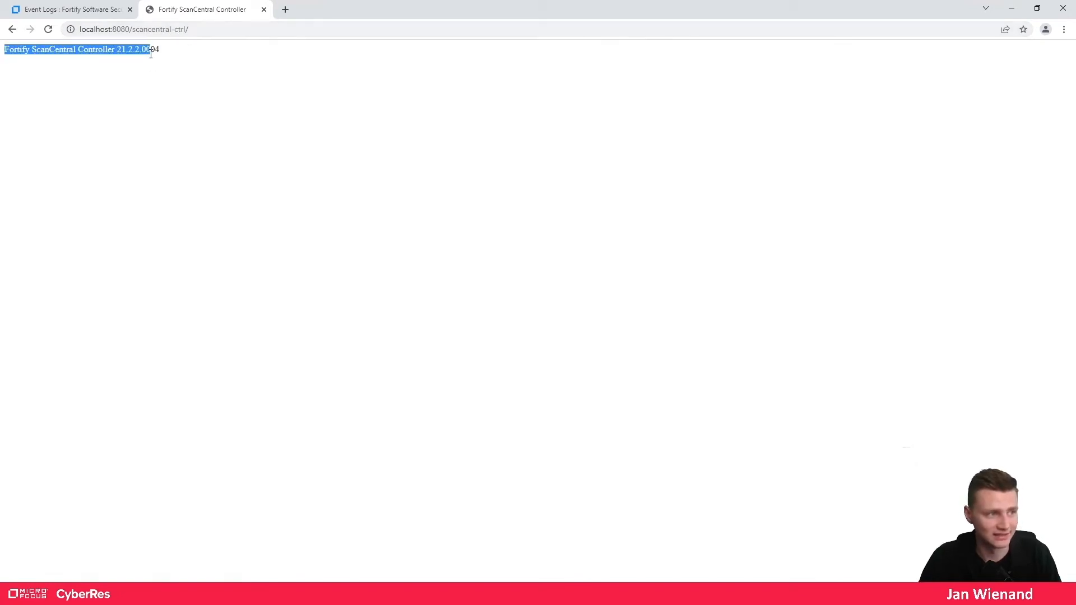
click(204, 66)
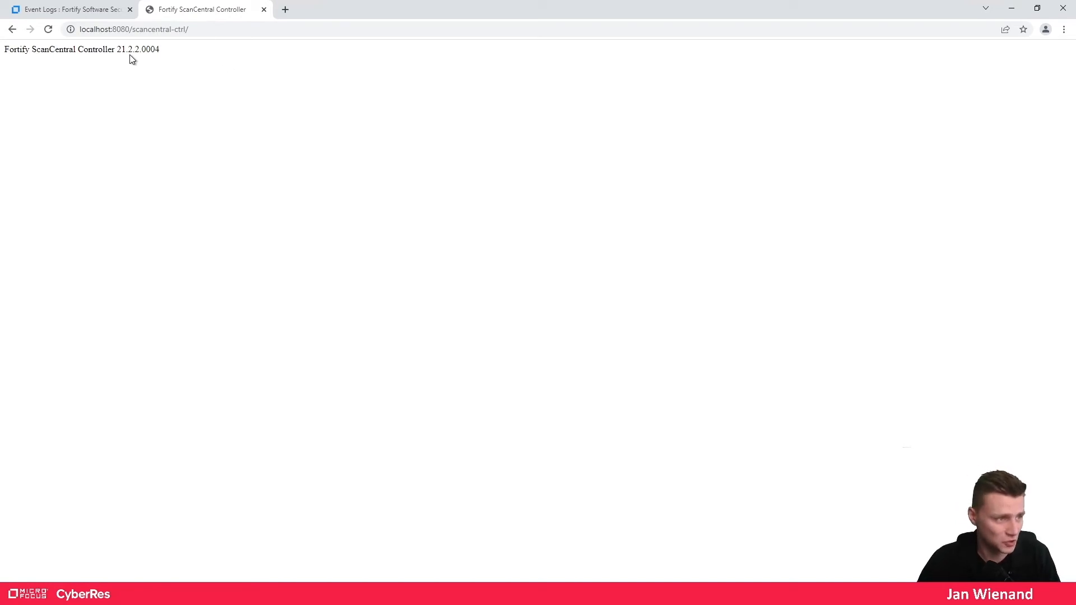
click(84, 10)
click(247, 179)
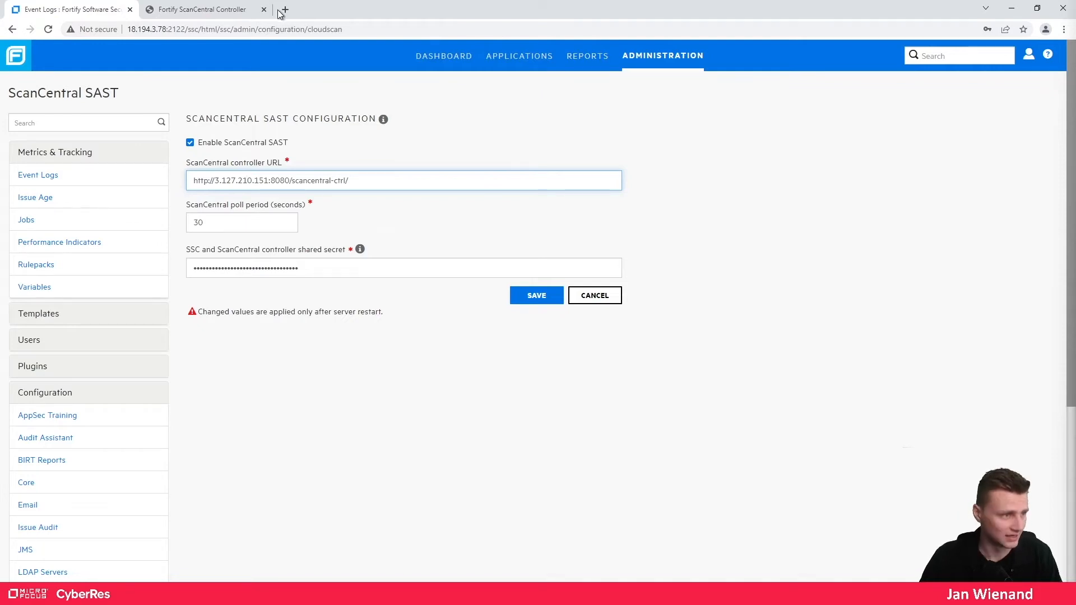
- Reload the controller page at 3.64.149.154:8080/scancentral-ctrl/ instead of localhost and select its address
click(192, 9)
drag(112, 30, 76, 38)
text(3.64.149.154)
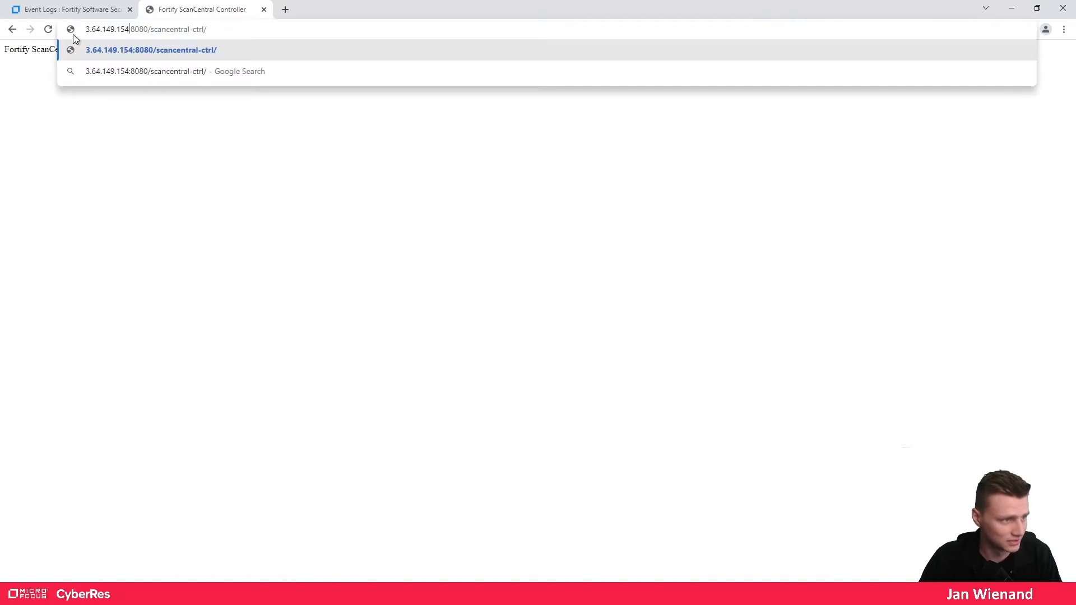
key(Return)
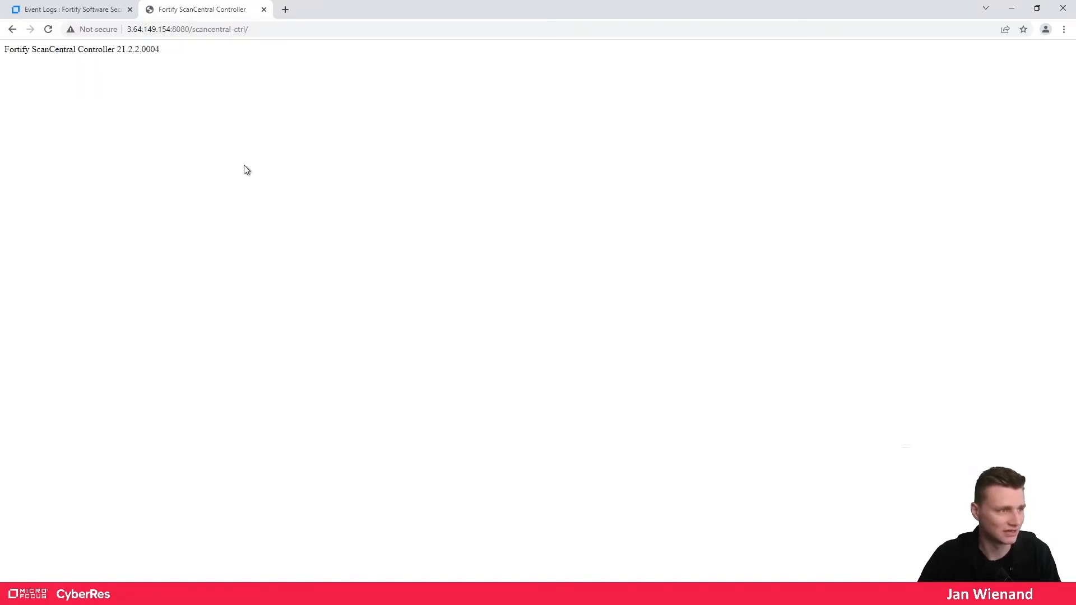
click(362, 32)
key(ctrl+c)
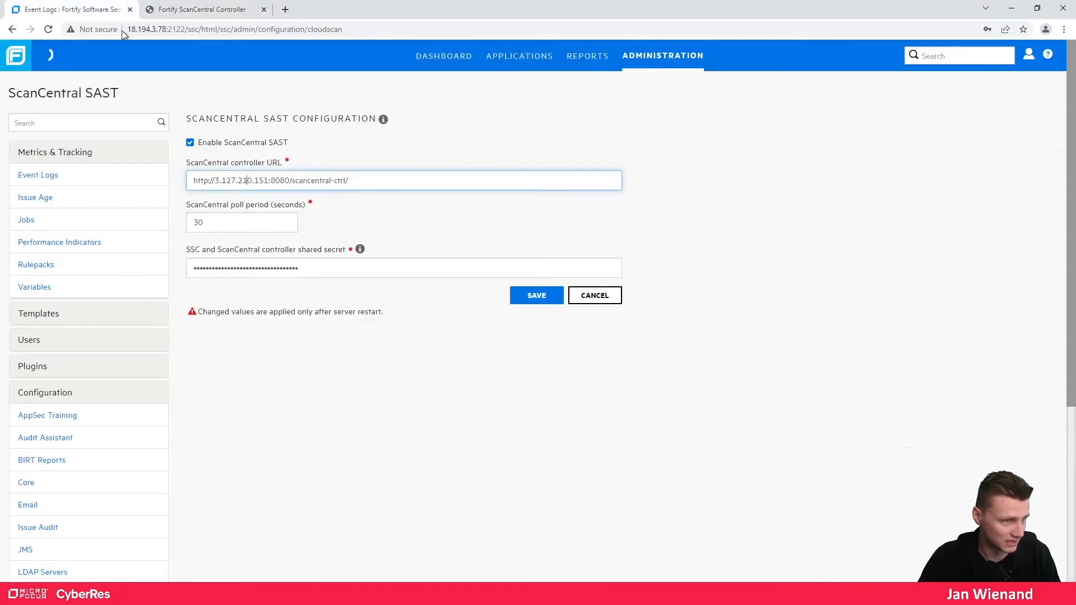
click(62, 10)
drag(392, 180, 151, 175)
key(ctrl+v)
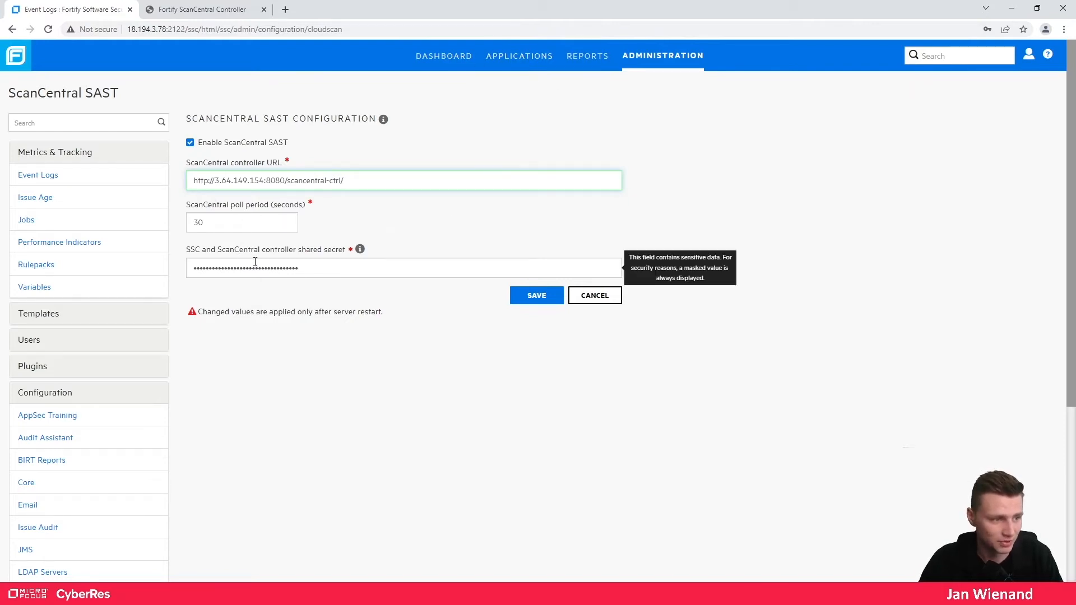
- Copy the ssc_scancentral_ctrl_secret value from config.properties in VS Code and select SSC's shared secret field
drag(260, 249, 338, 250)
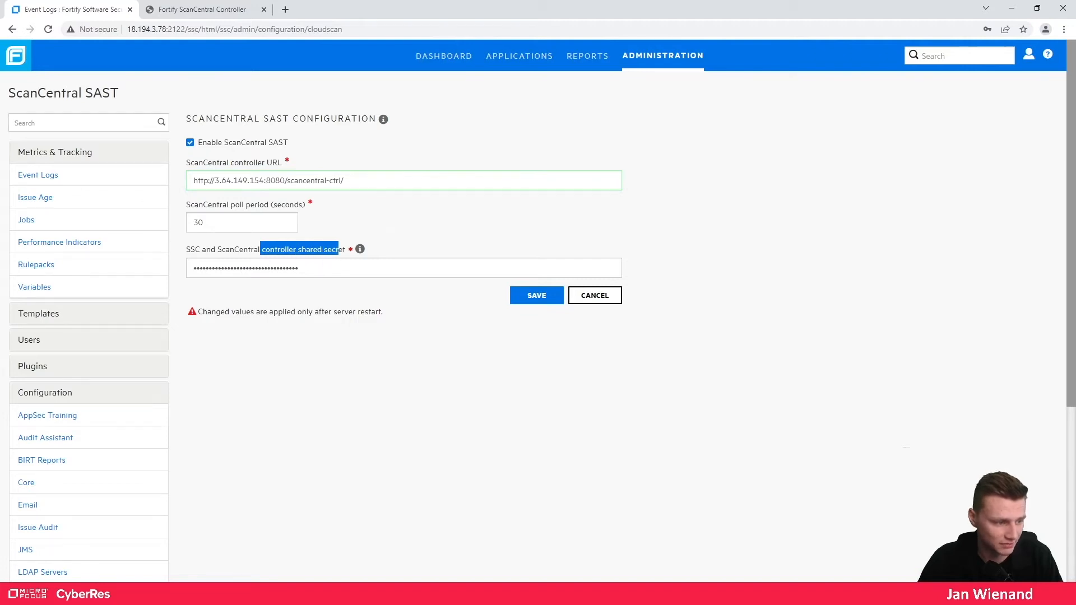
key(alt+Tab)
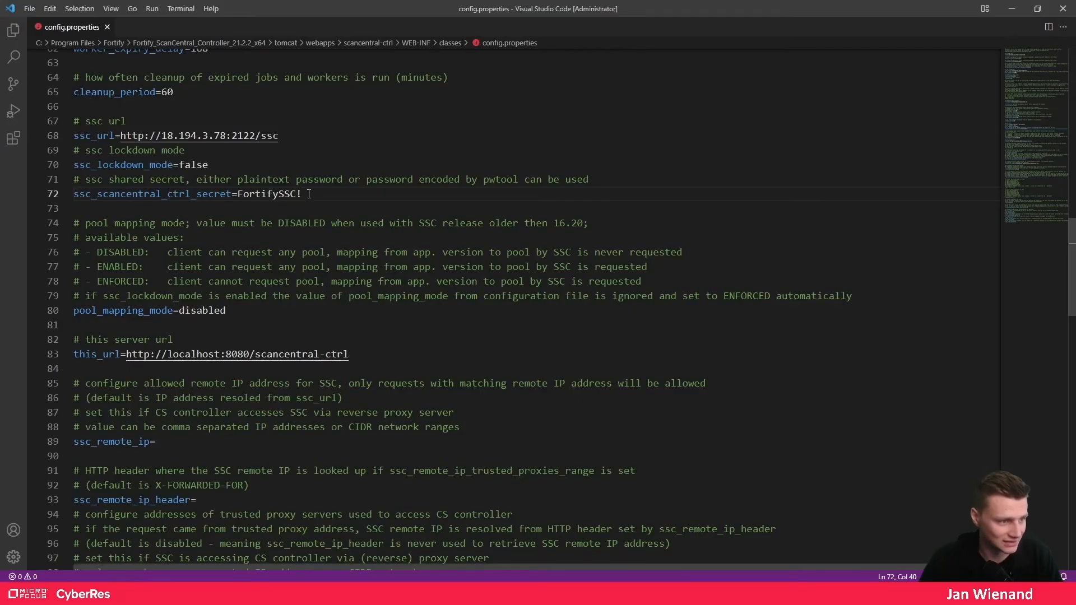
drag(309, 194, 237, 200)
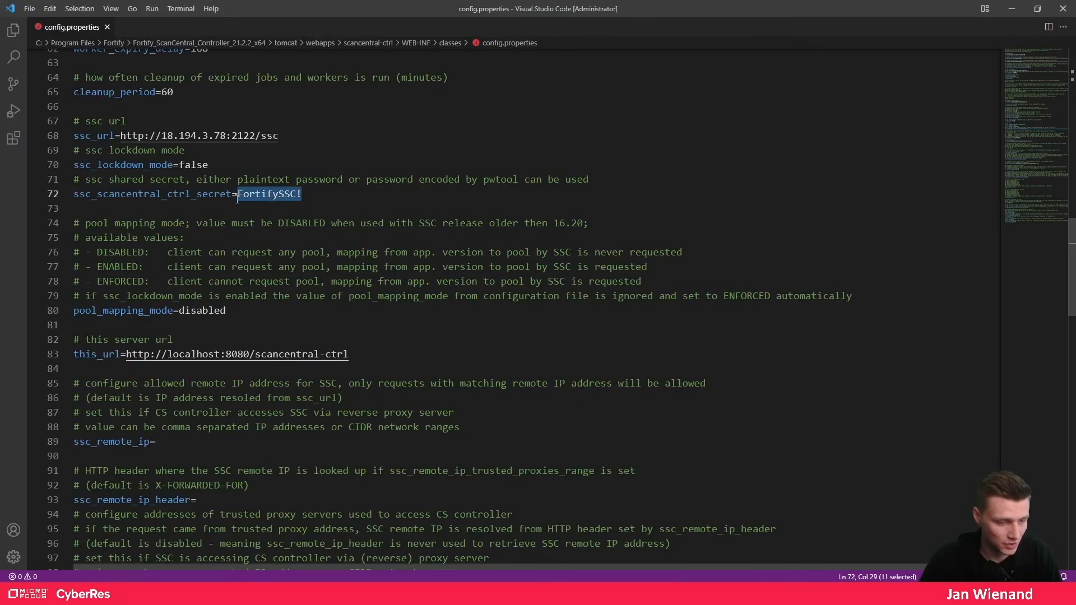
key(alt+Tab)
drag(417, 267, 146, 263)
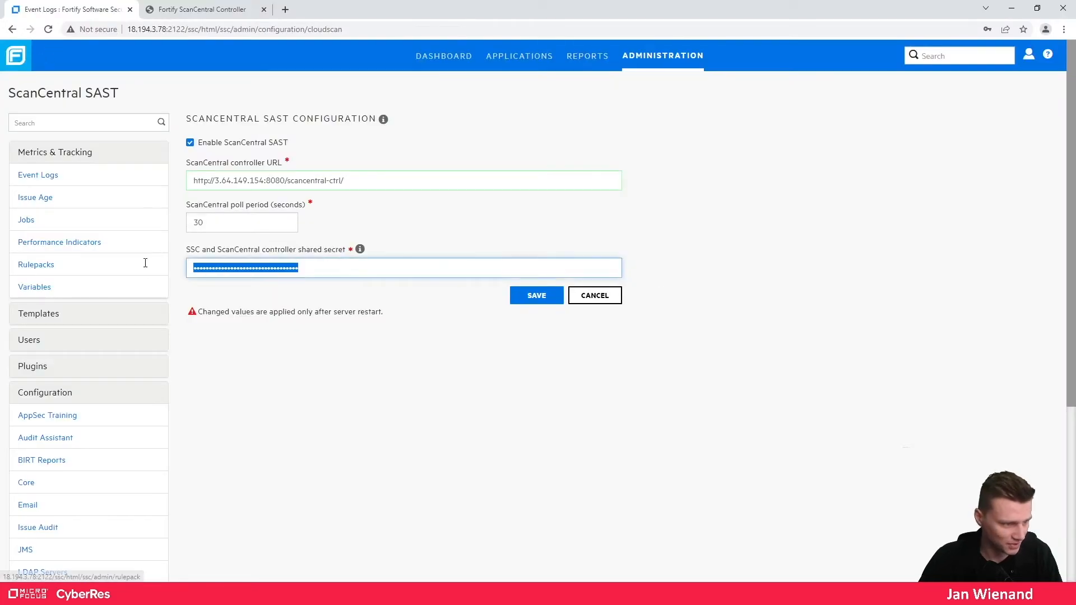
- Save the controller's shared secret in ScanCentral SAST settings, then load 18.194.3.78:2122/ssc in a new tab
key(ctrl+v)
click(537, 297)
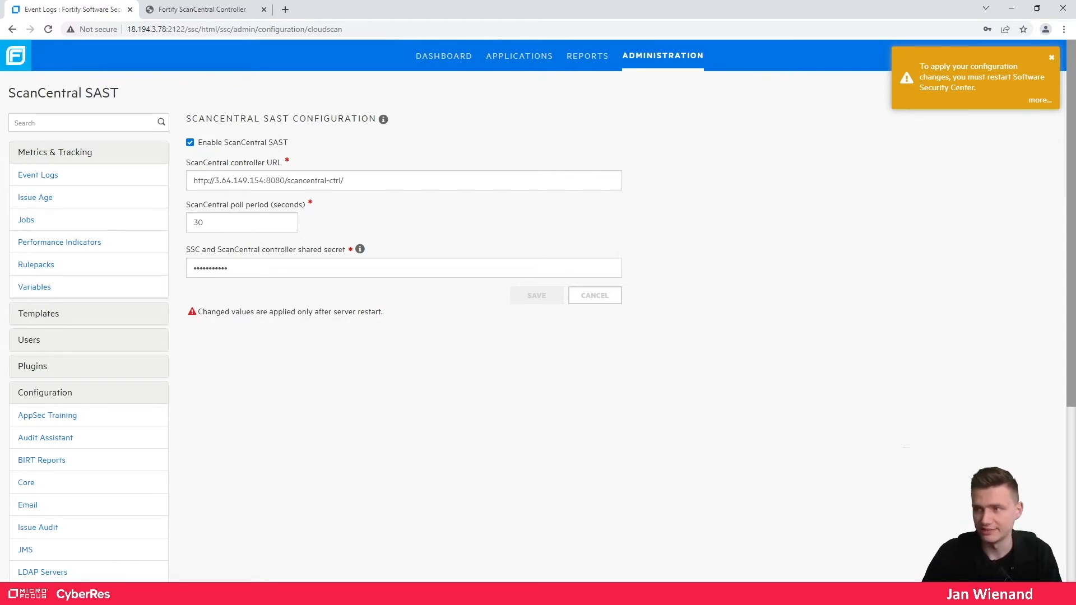
click(196, 30)
click(197, 30)
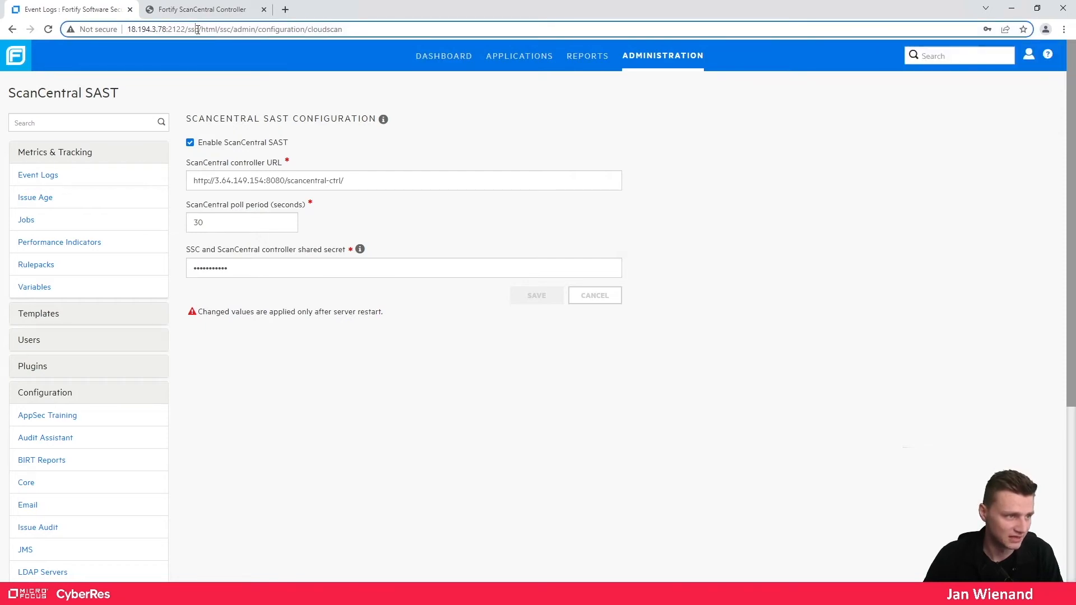
drag(197, 29, 127, 30)
key(ctrl+c)
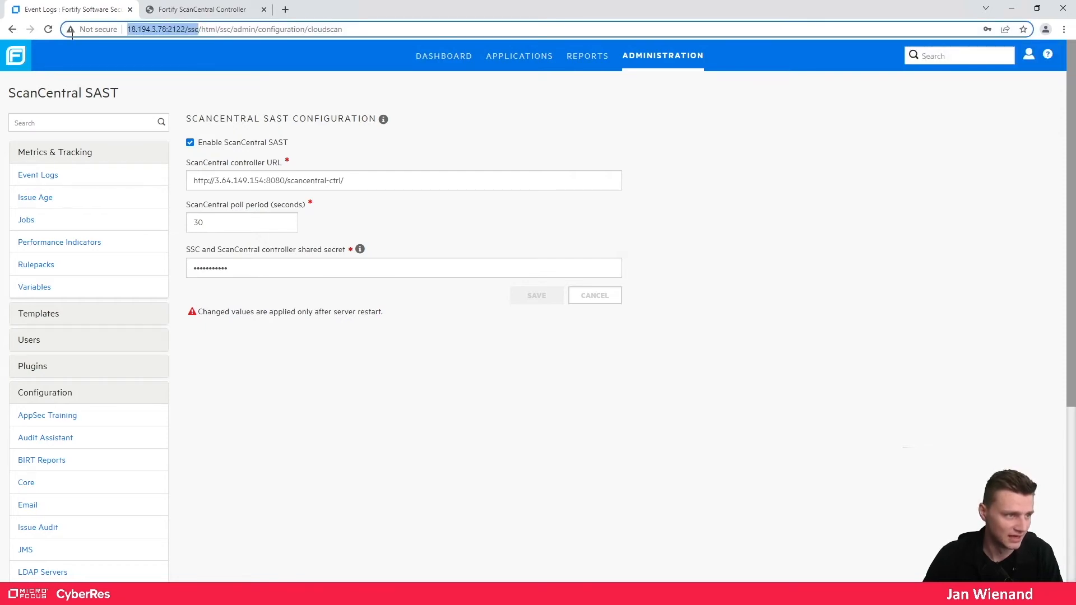
click(286, 10)
key(ctrl+v)
key(Return)
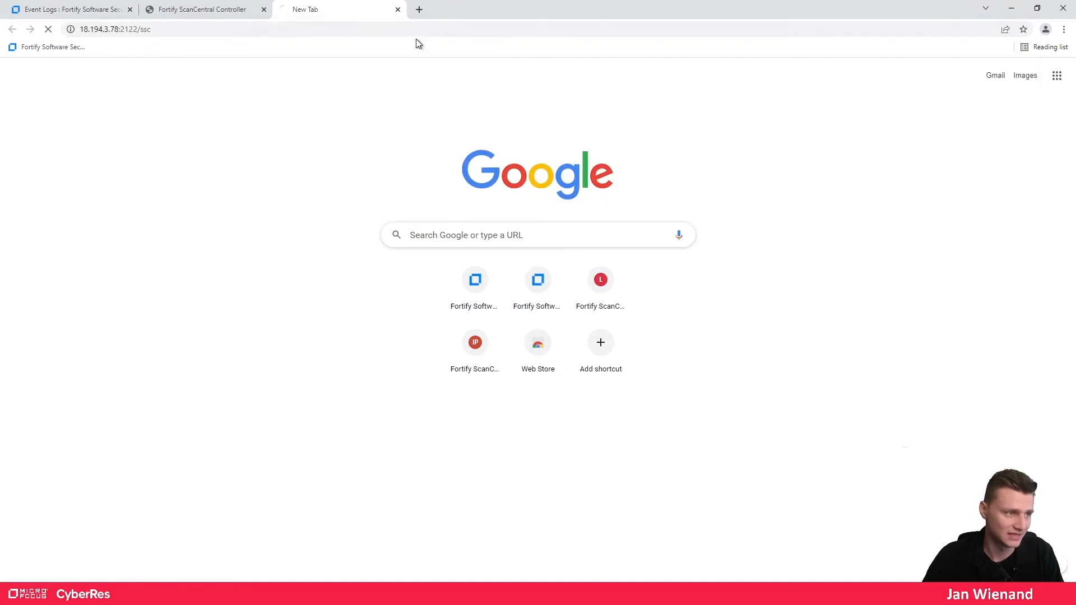
- Close the old Event Logs configuration tab and return to the Windows Services console
middle_click(93, 11)
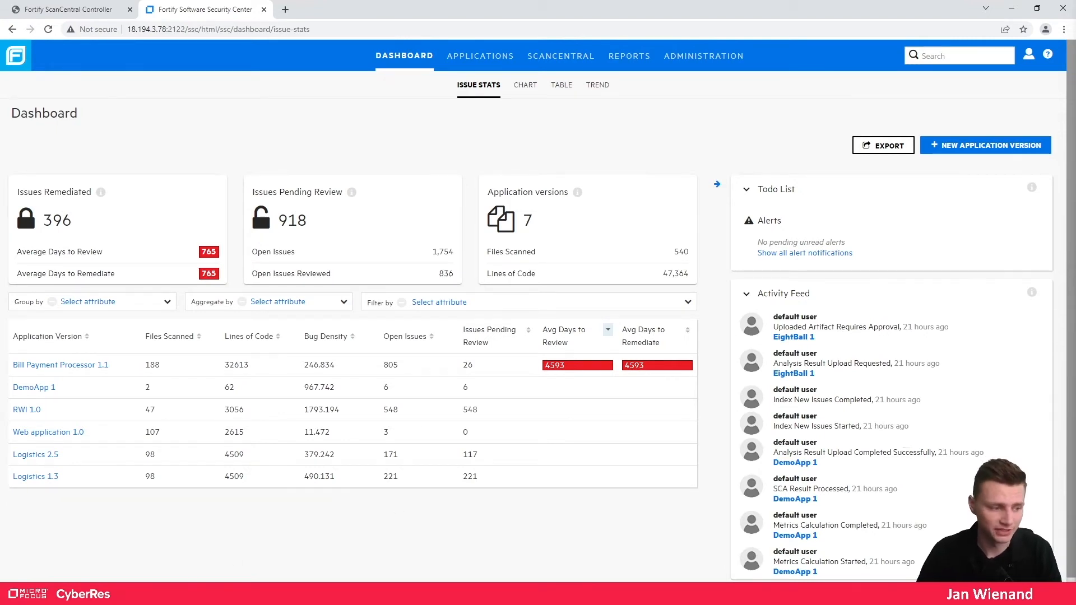
key(alt+Tab)
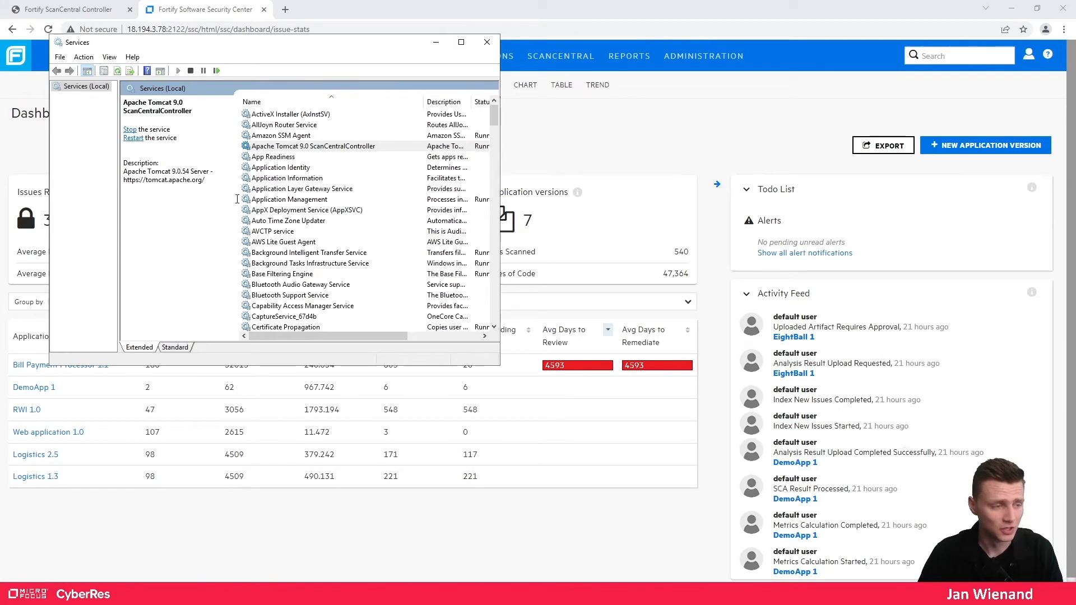
- Restart the Apache Tomcat 9.0 ScanCentralController service
click(278, 149)
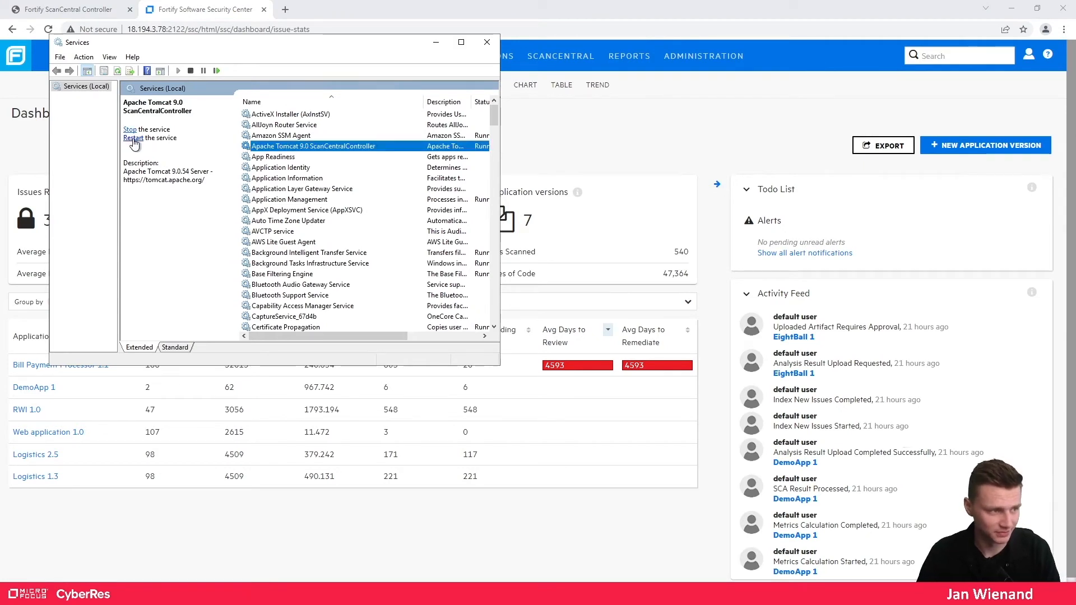
click(134, 139)
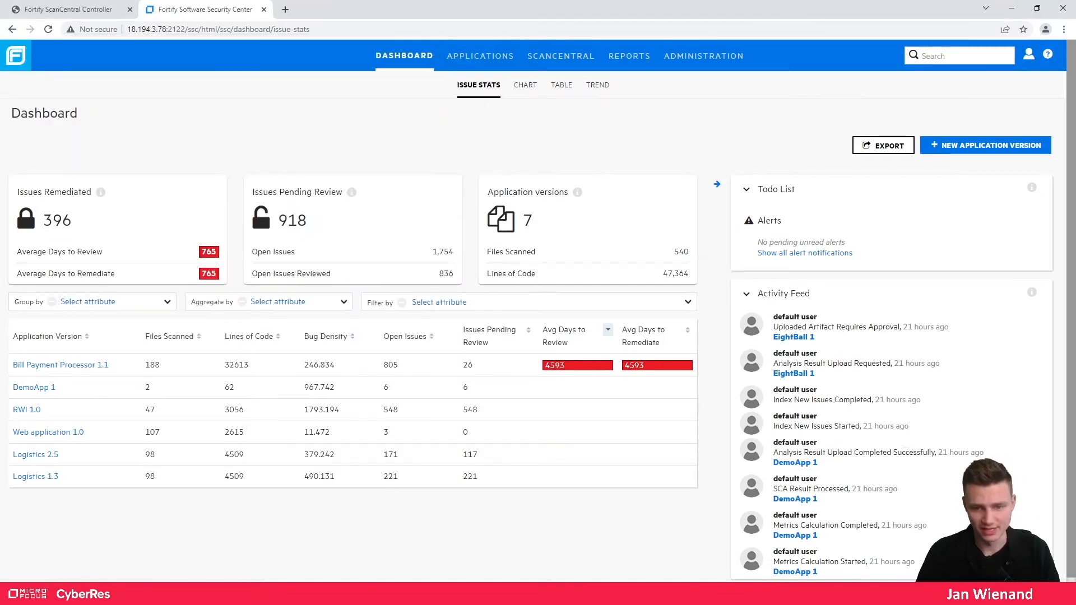
- Reload the controller page and the SSC dashboard to confirm both are running
click(69, 9)
click(49, 29)
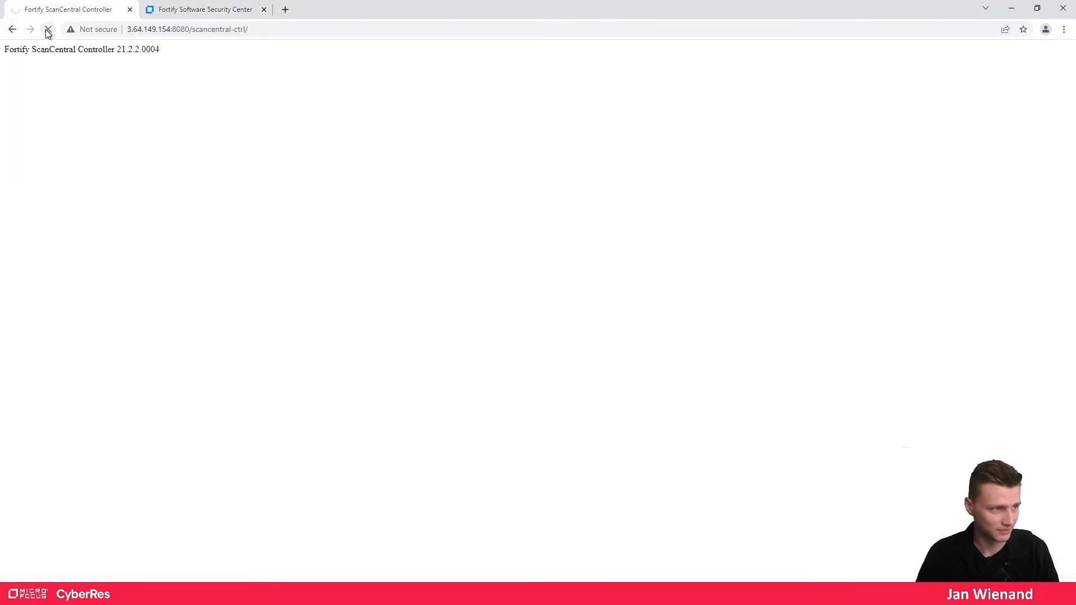
click(189, 9)
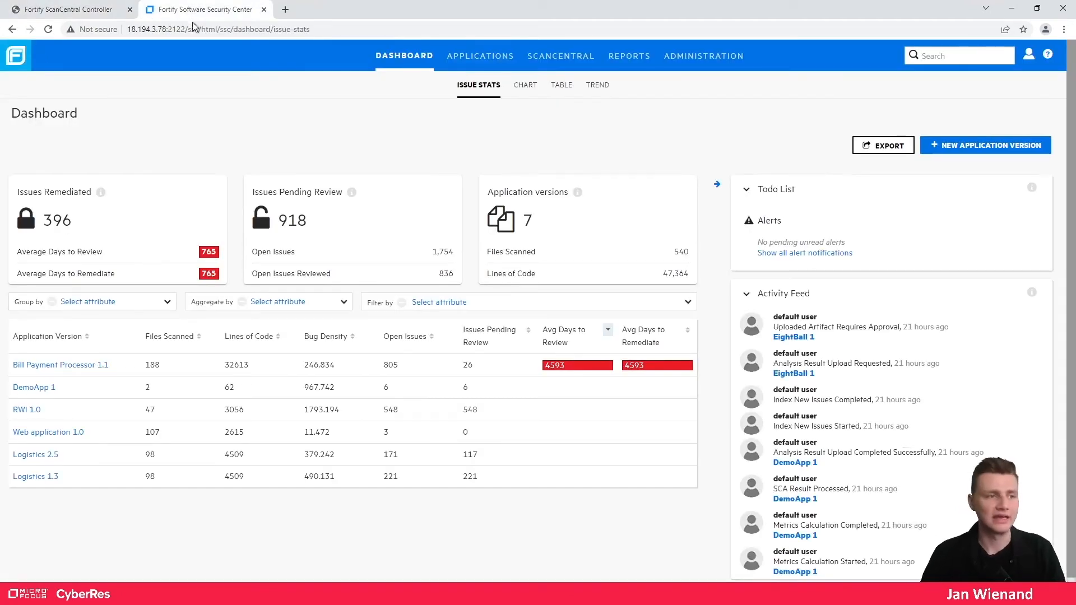
click(49, 29)
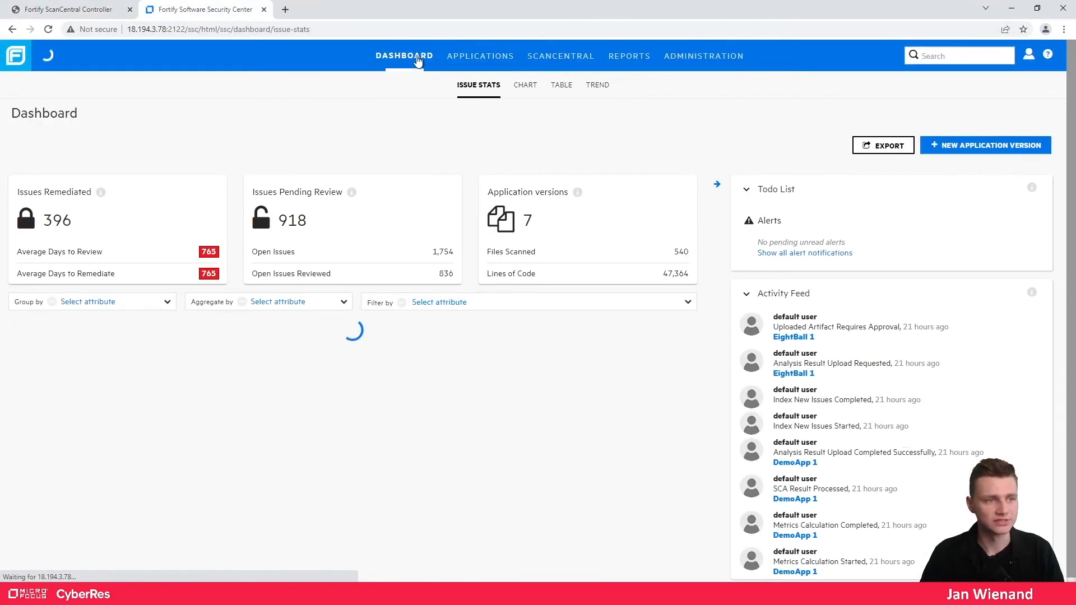
- Check that ScanCentral Controller details show last poll status Available / Active, then advance to the sensor slide
click(558, 59)
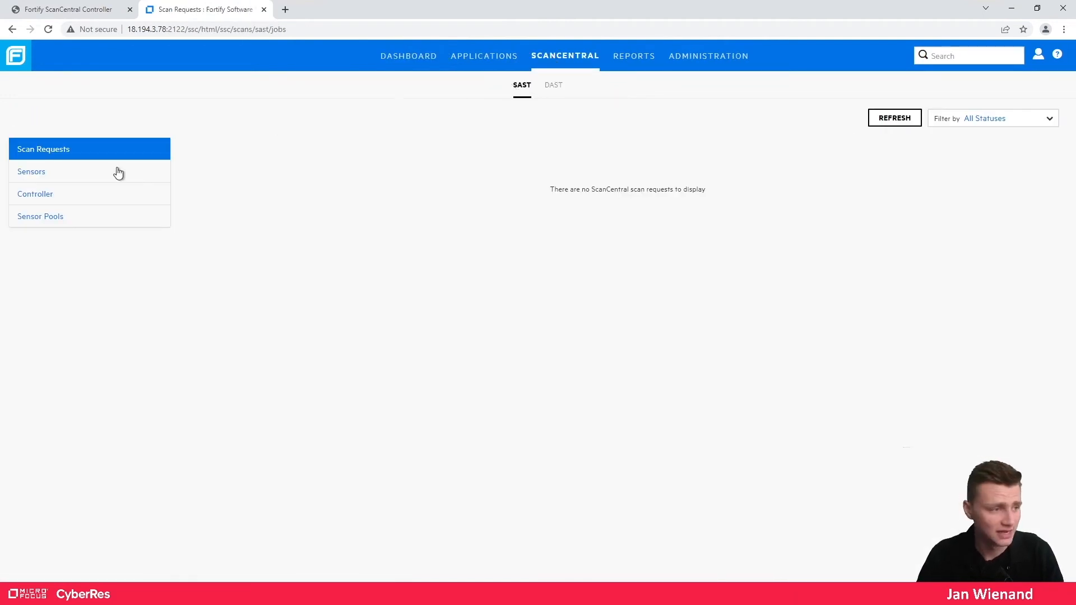
click(55, 199)
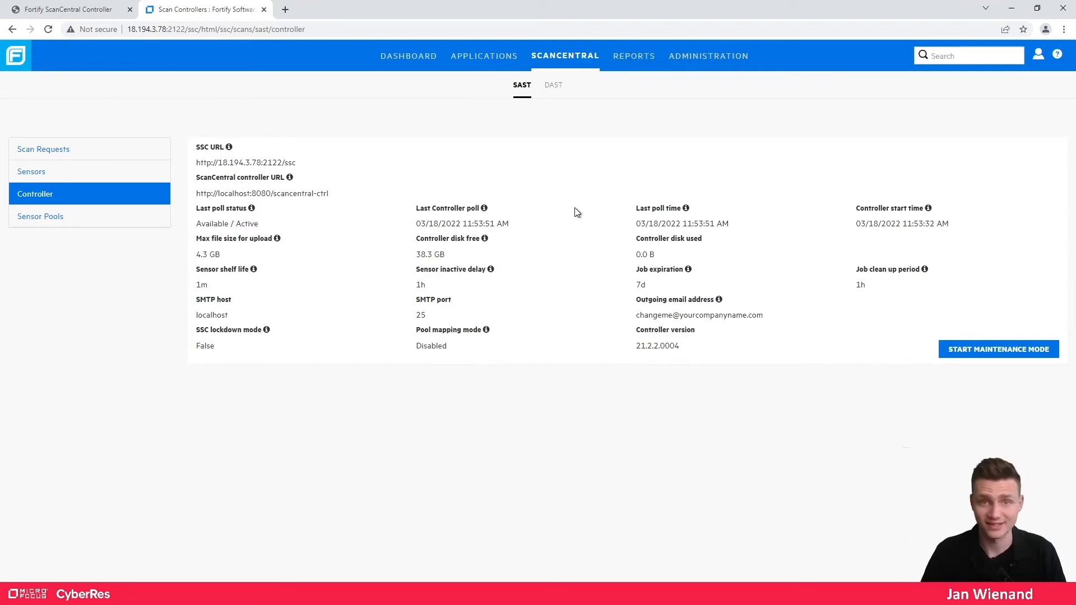
click(121, 219)
click(116, 196)
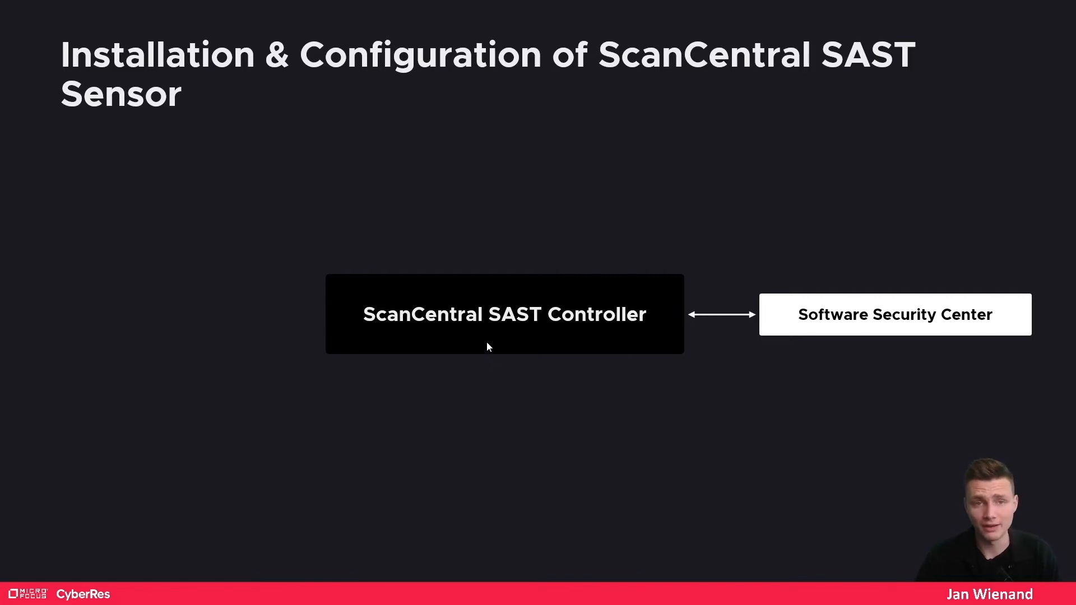
click(527, 344)
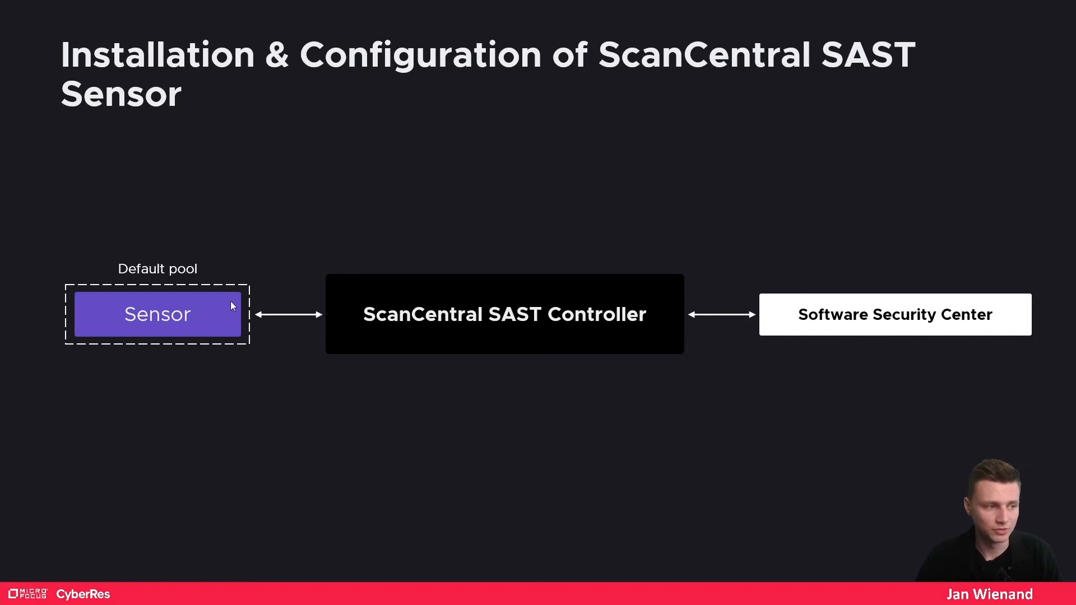
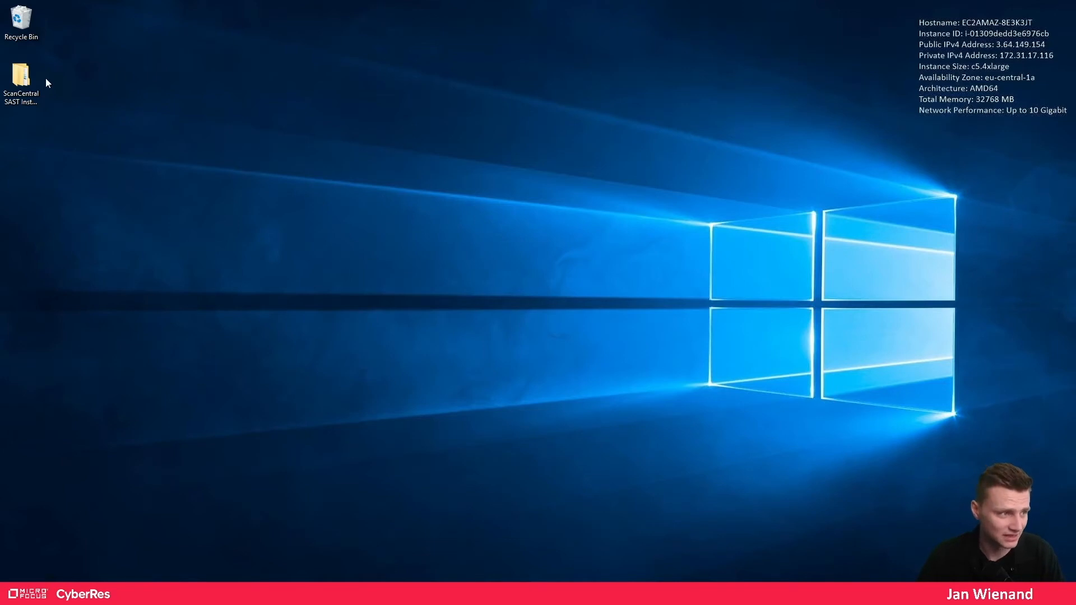
- Launch the Fortify_SCA_and_Apps installer from the Prep folder
double_click(21, 79)
click(365, 206)
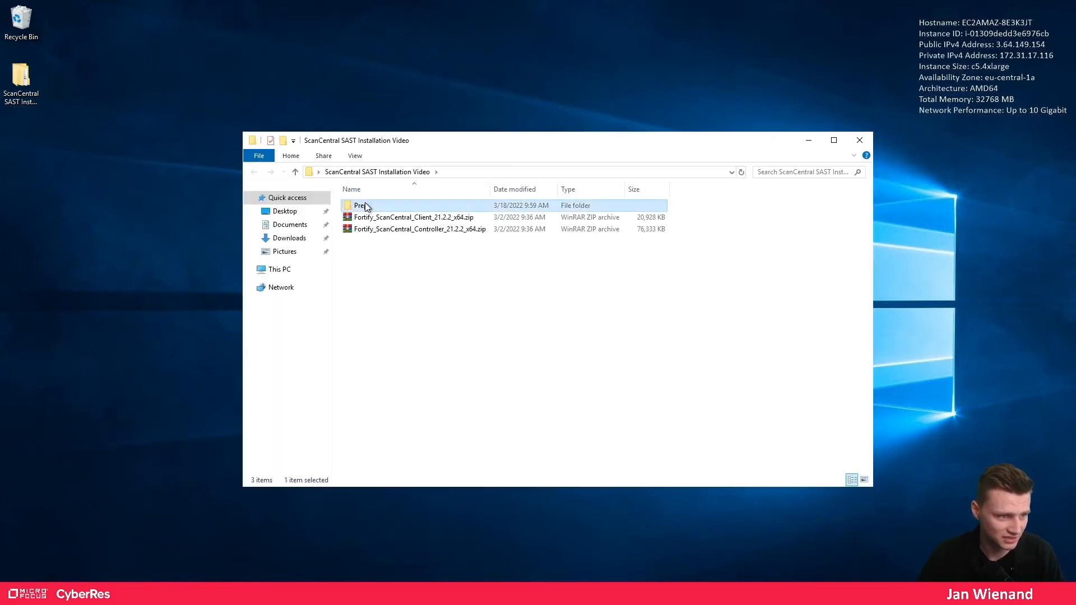
double_click(365, 208)
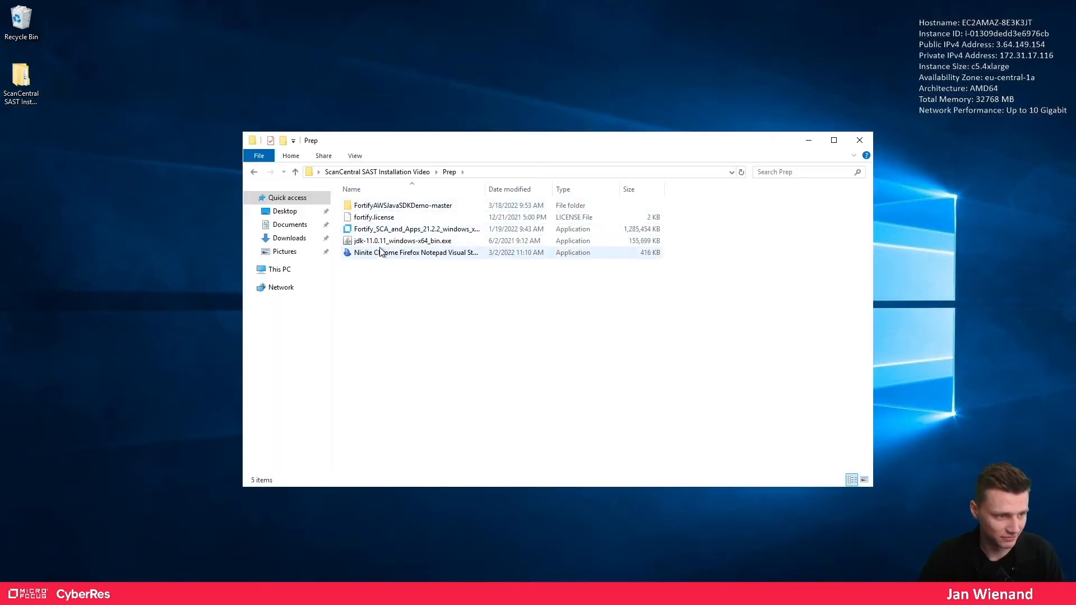
double_click(384, 230)
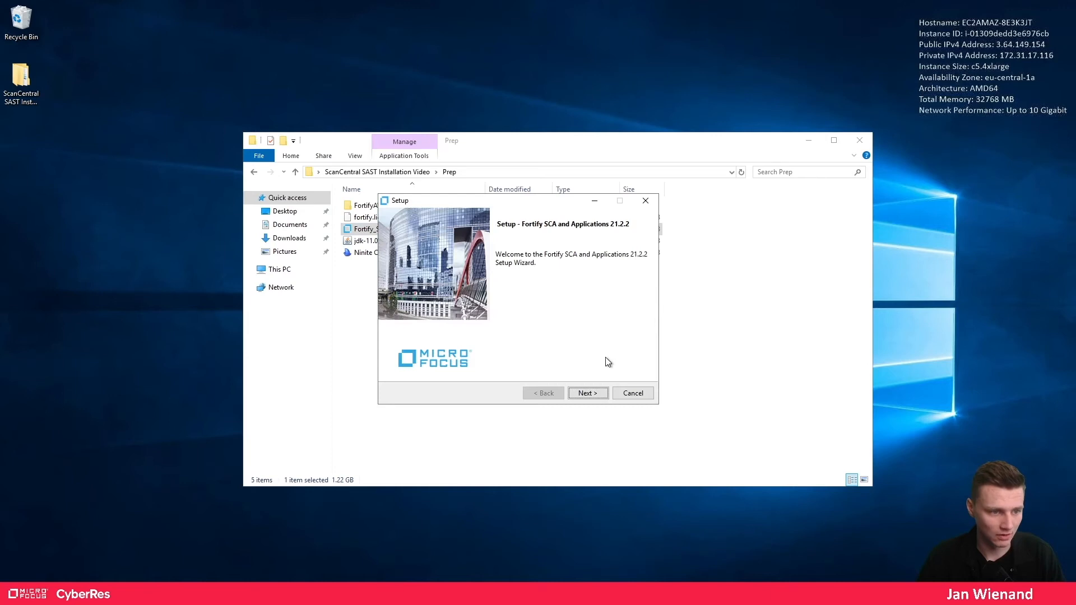
- Accept the license agreement, keep the default directory and components, and select fortify.license
click(588, 393)
click(539, 357)
click(580, 393)
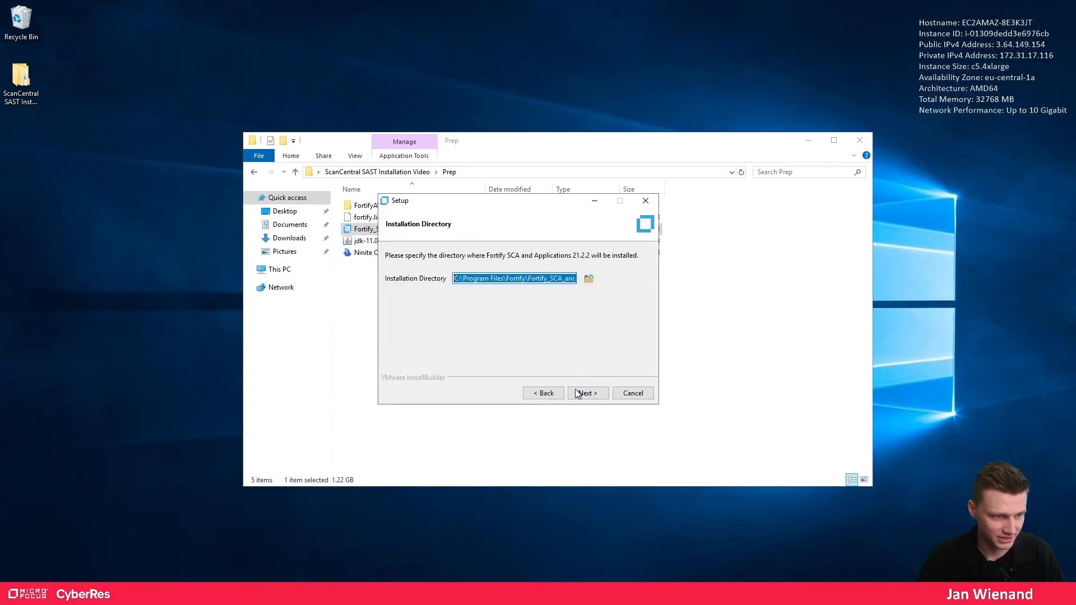
click(583, 393)
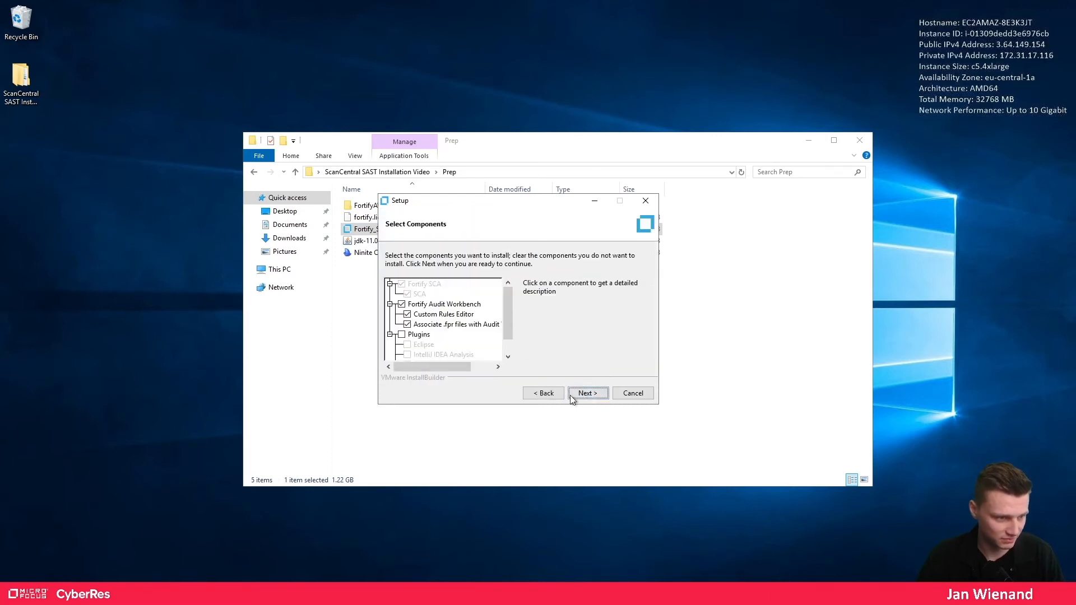
click(584, 394)
click(590, 279)
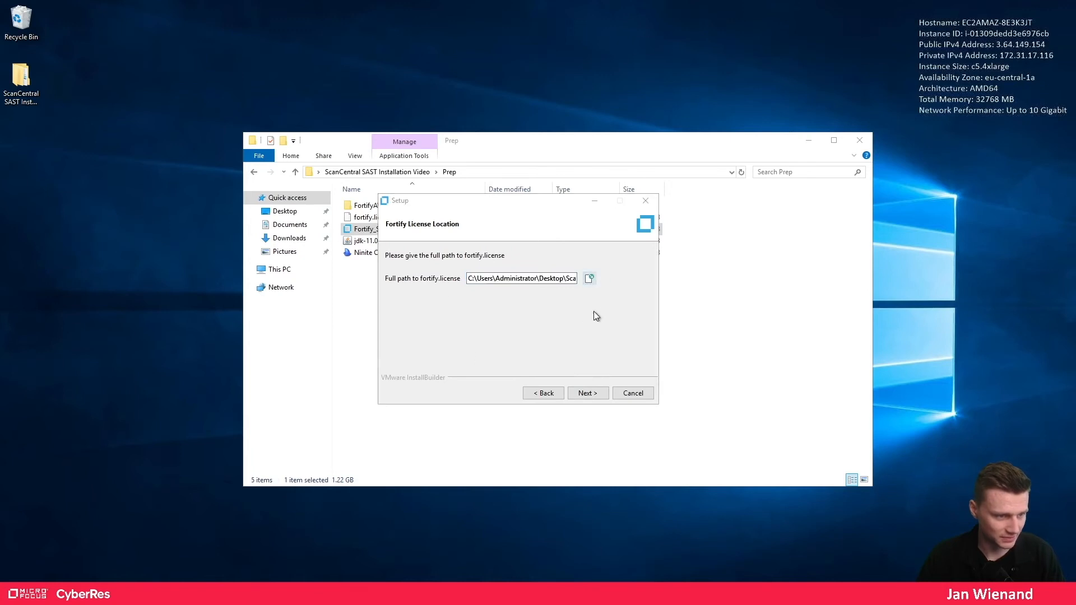
double_click(504, 123)
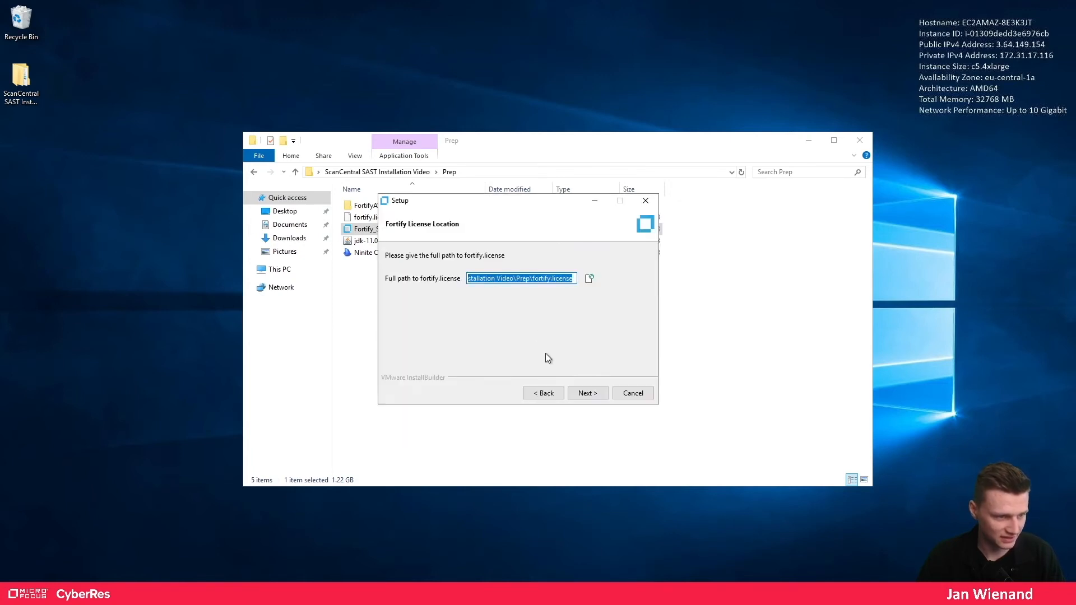
click(591, 396)
- Keep the default update server, choose No migration and Yes to samples, and start installing
click(590, 396)
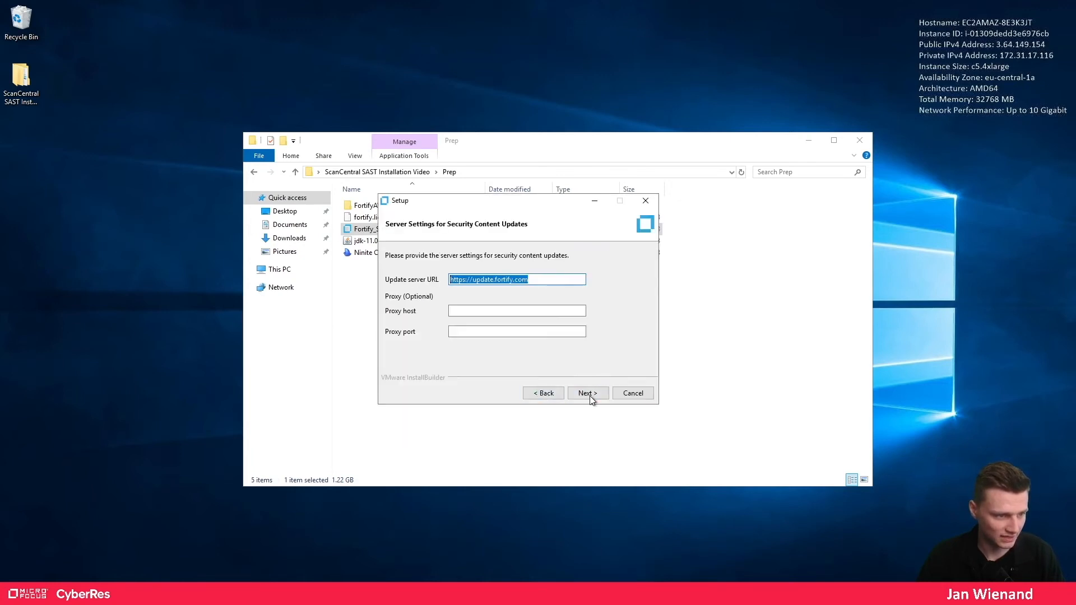
click(594, 394)
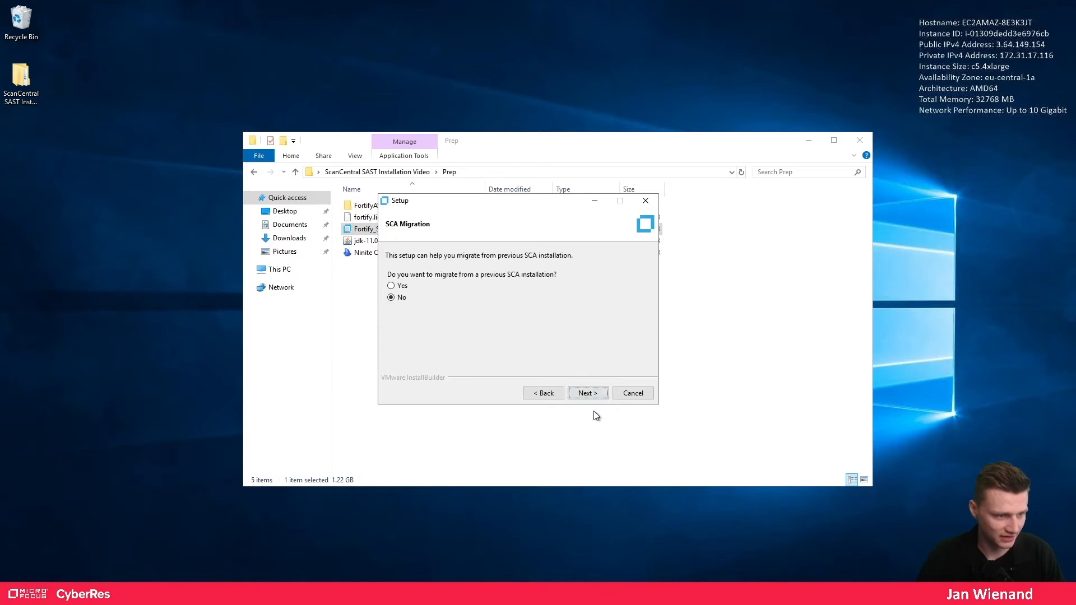
click(592, 395)
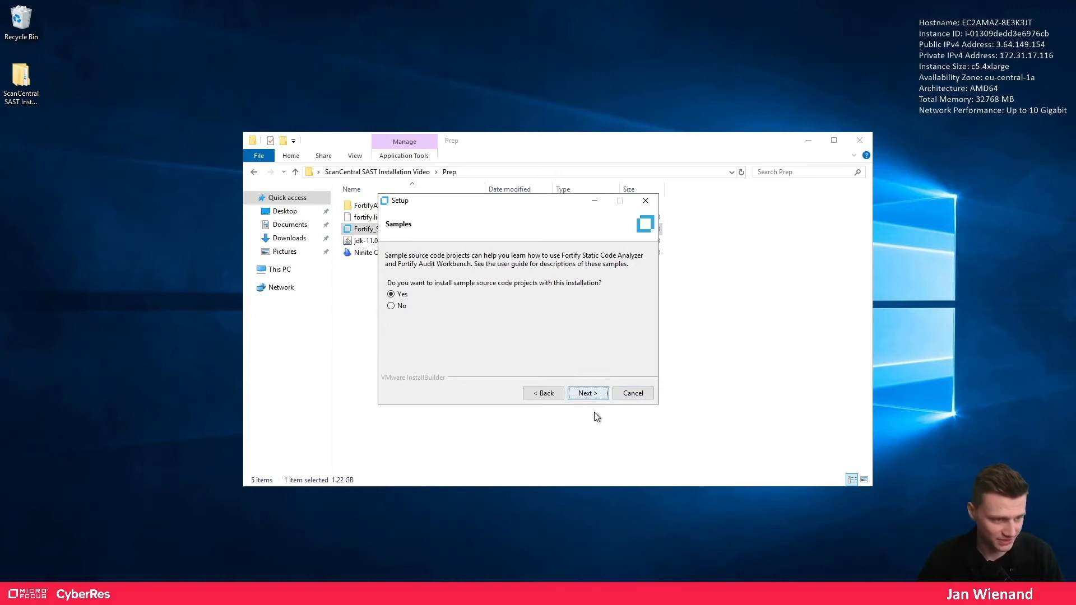
click(596, 395)
click(600, 395)
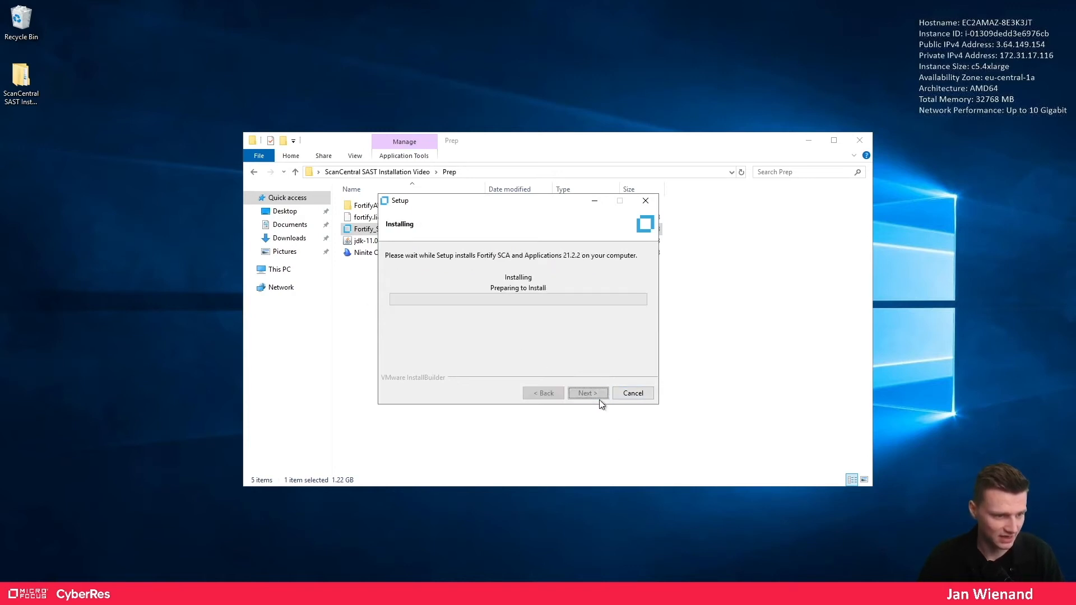
- Wait for the installation to finish, then dismiss the Security Content Update Result window
click(810, 140)
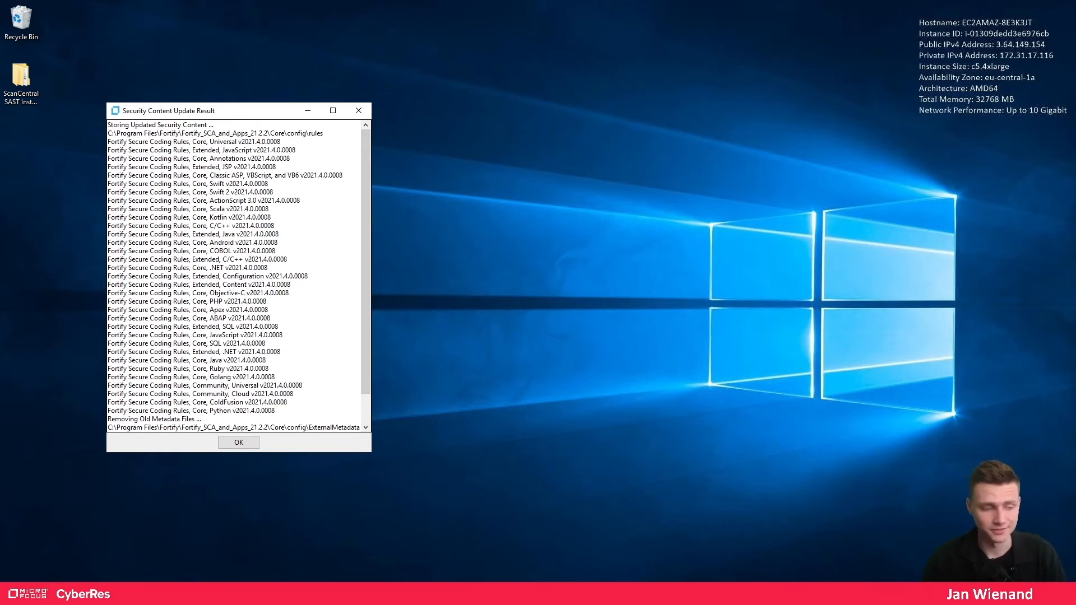
click(240, 444)
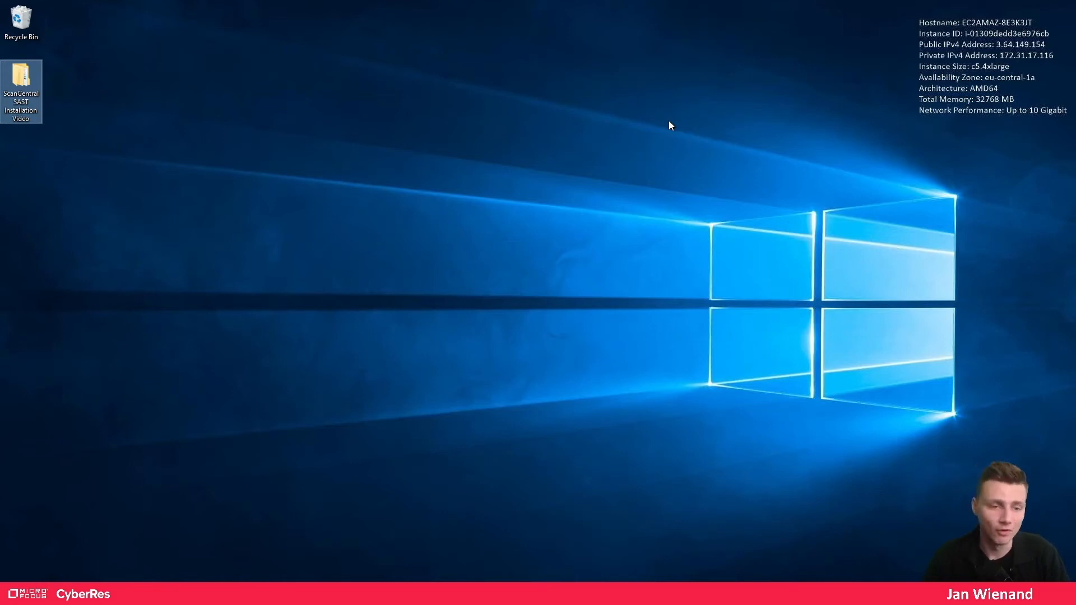
- Browse to C:\Program Files\Fortify\Fortify_SCA_and_Apps_21.2.2\Core\config in File Explorer
mouse_move(106, 593)
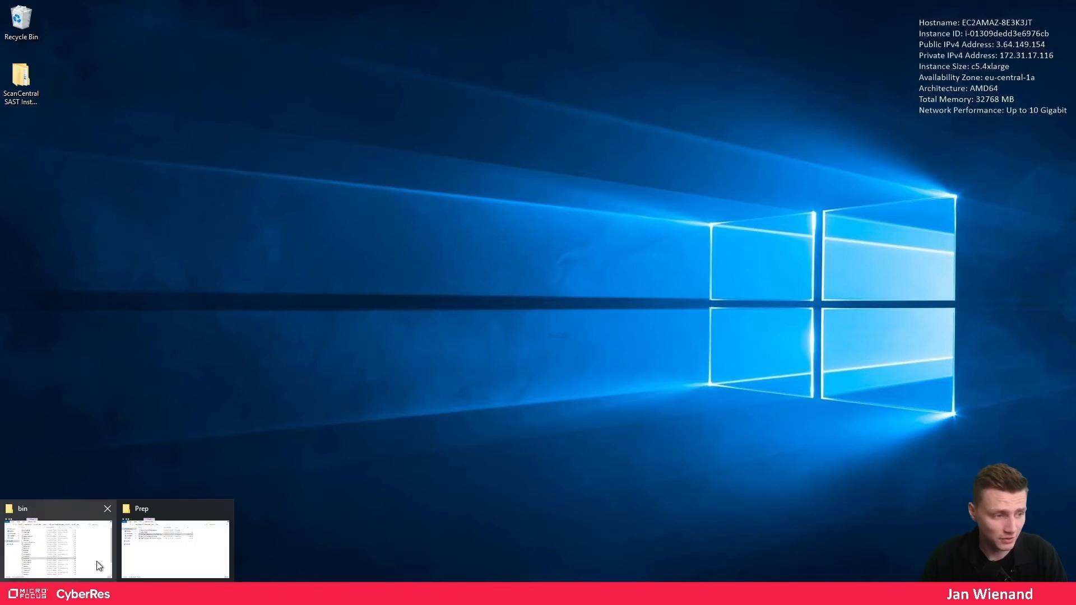
click(151, 552)
click(283, 270)
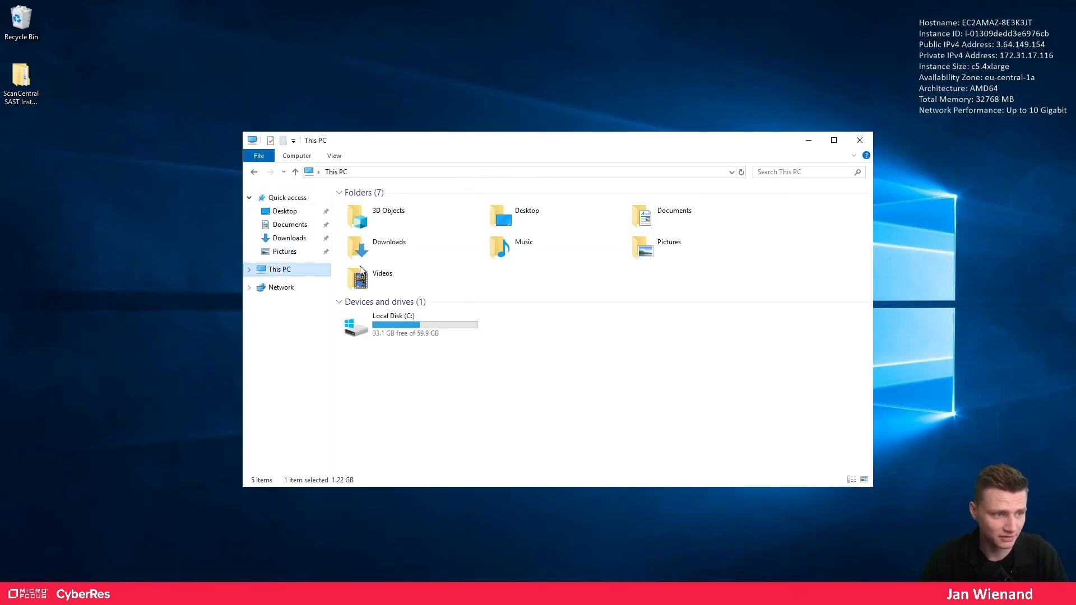
double_click(401, 331)
double_click(375, 230)
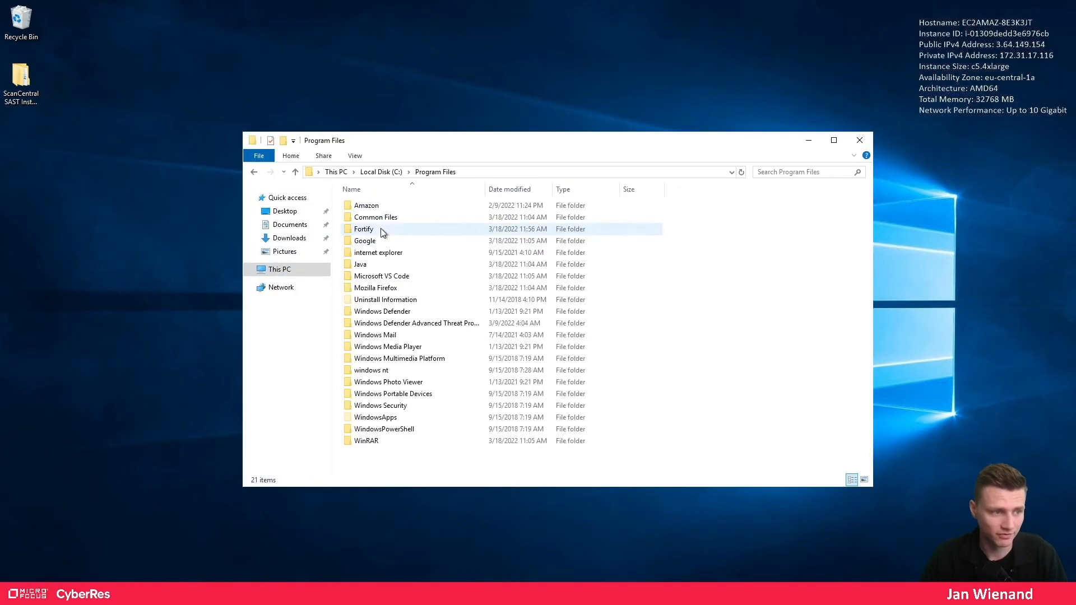
double_click(375, 231)
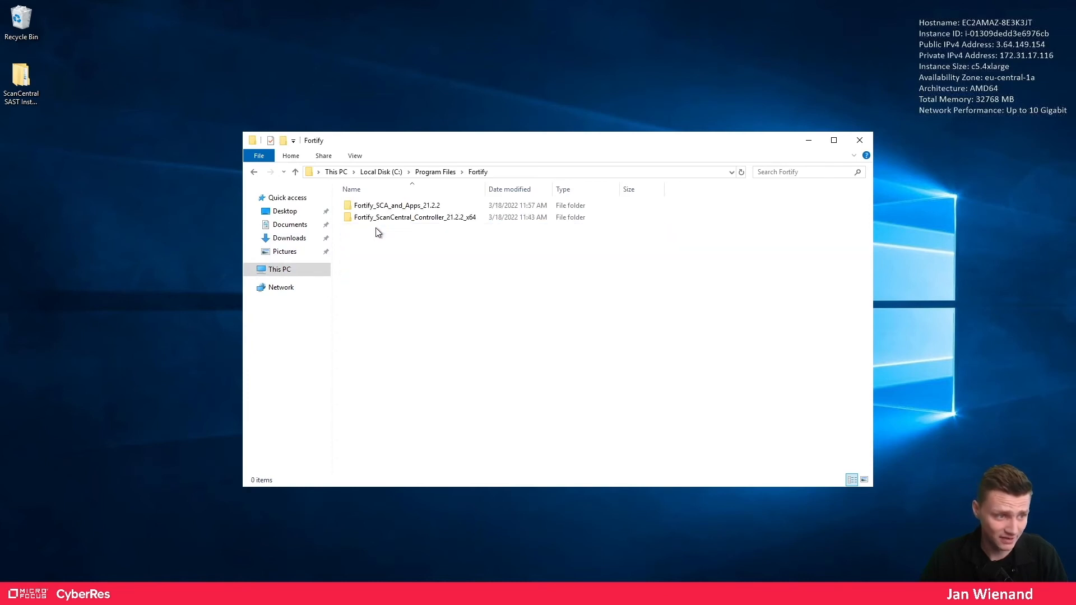
double_click(377, 208)
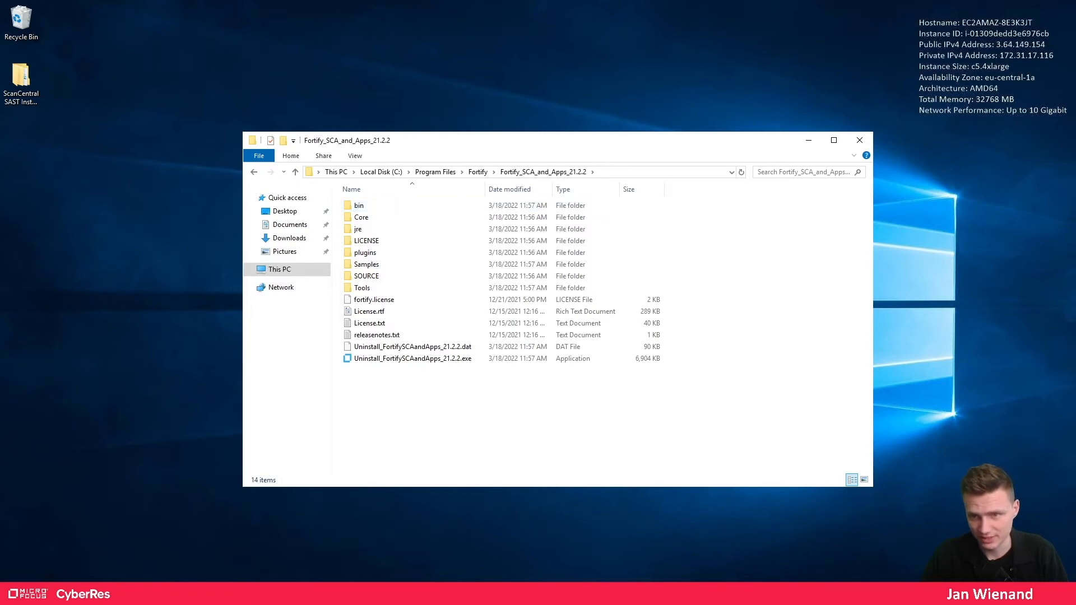
double_click(365, 219)
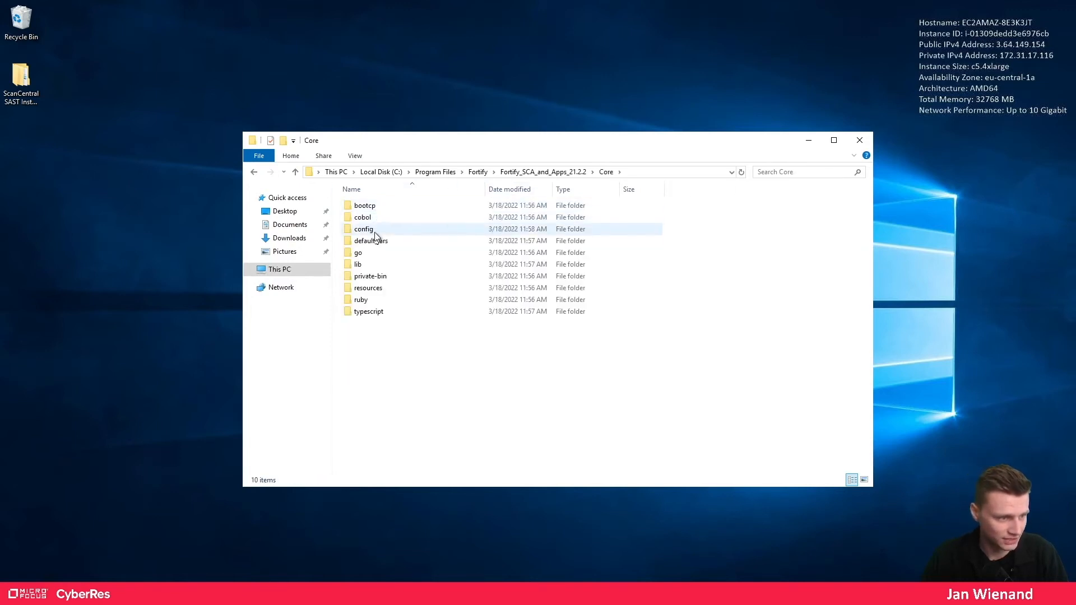
double_click(375, 231)
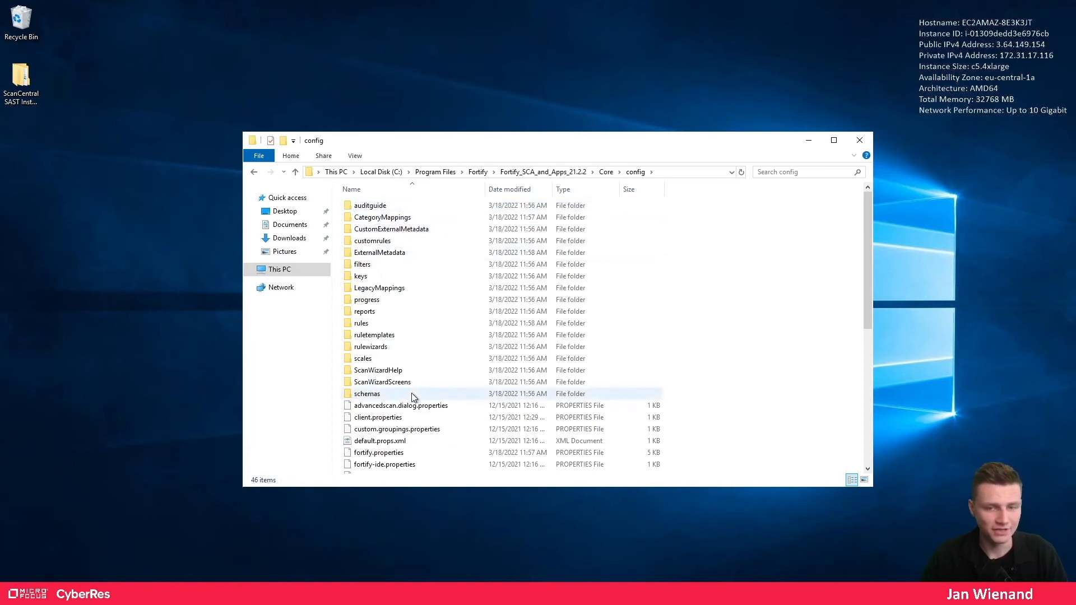
- Choose Open with for worker.properties to pick its application
scroll(563, 392, down, 8)
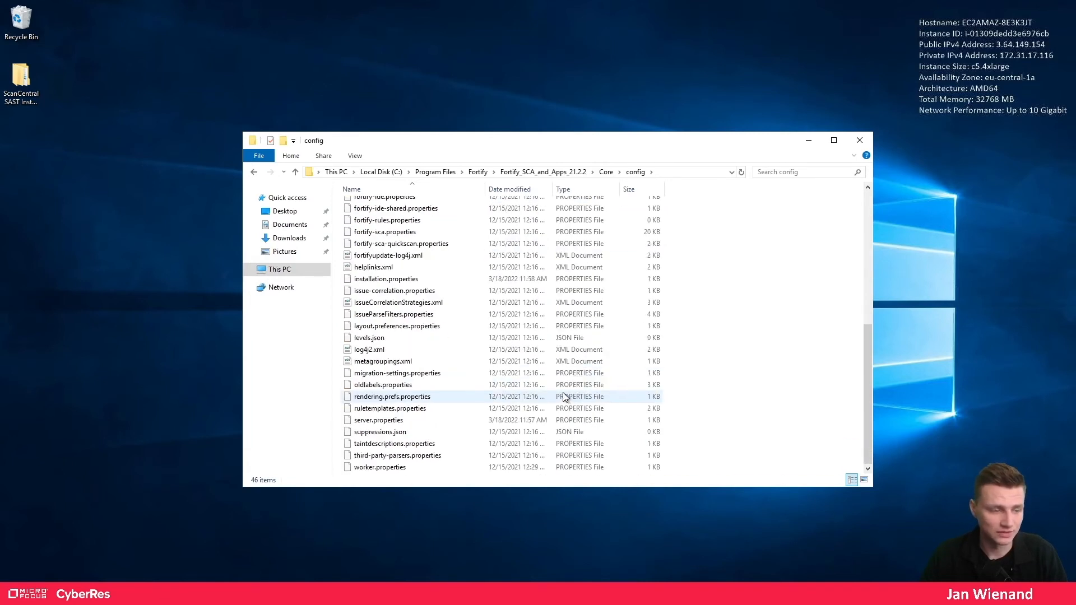
click(451, 466)
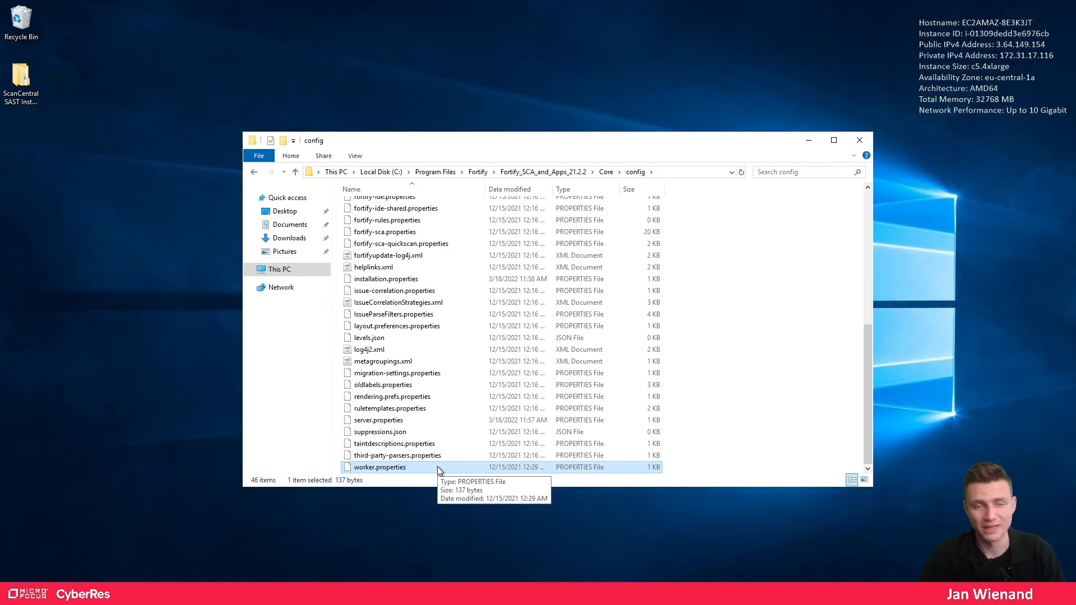
right_click(386, 468)
click(433, 270)
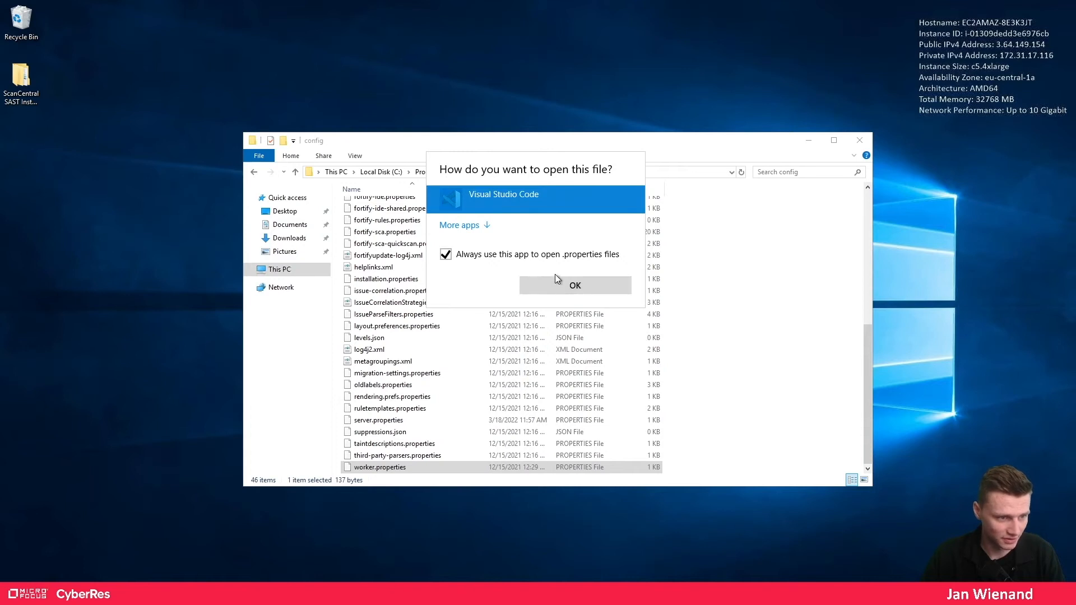
- Open worker.properties in Visual Studio Code, trusting the files, and go to line 2's worker_auth_token
click(557, 280)
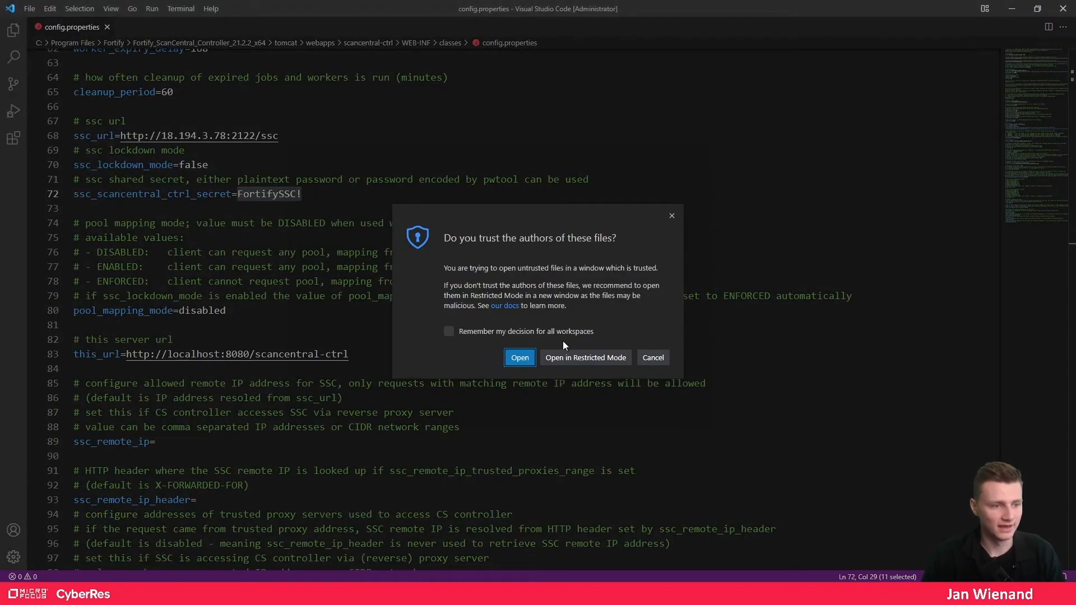
click(527, 359)
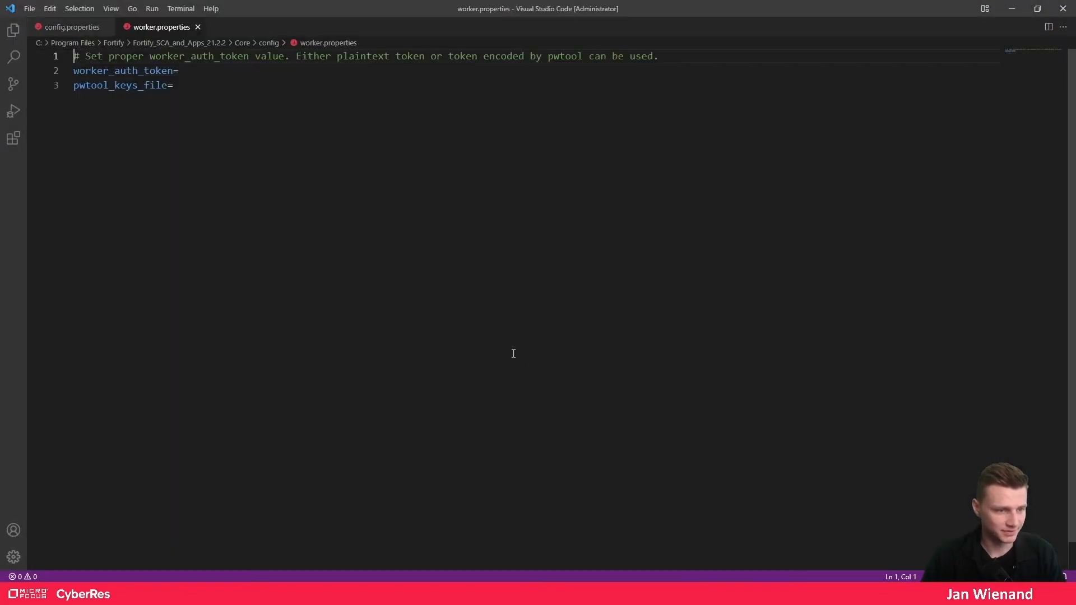
drag(74, 70, 173, 71)
click(217, 74)
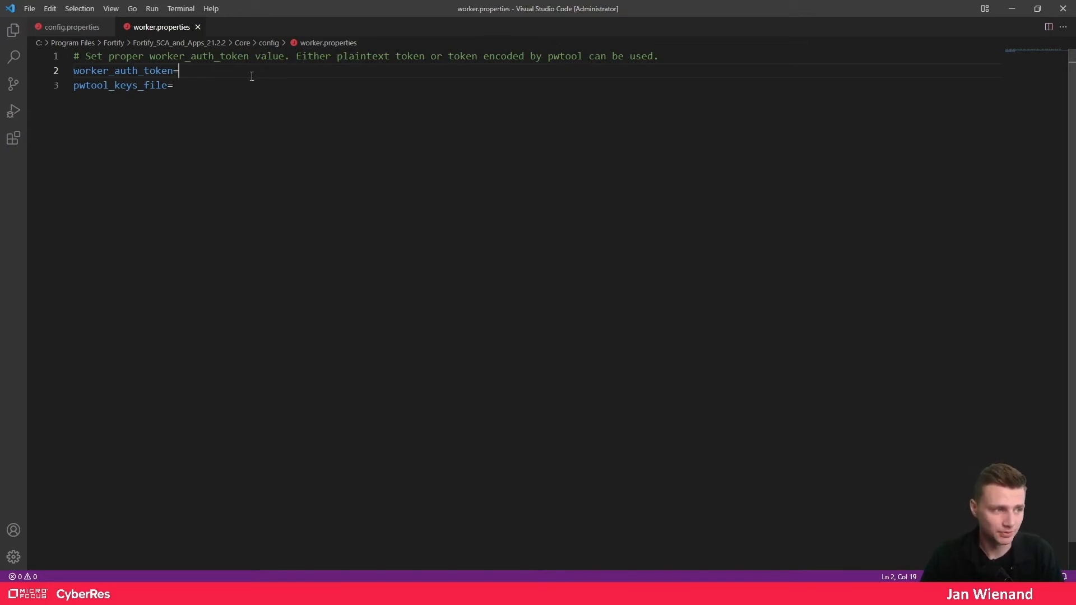
- Copy the worker_auth_token value from config.properties into worker.properties and save it
click(68, 27)
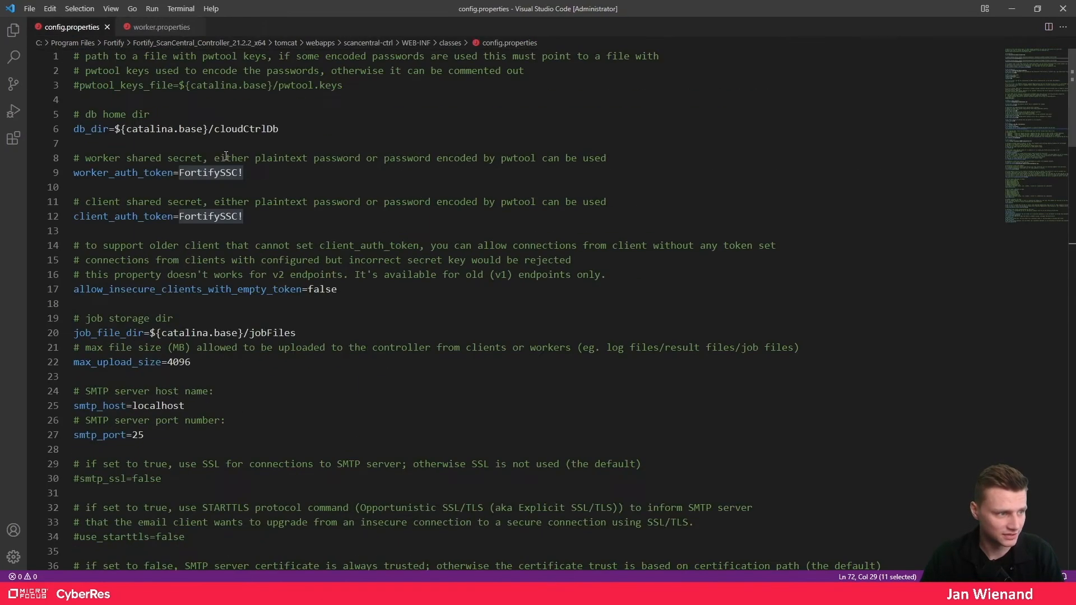
double_click(75, 173)
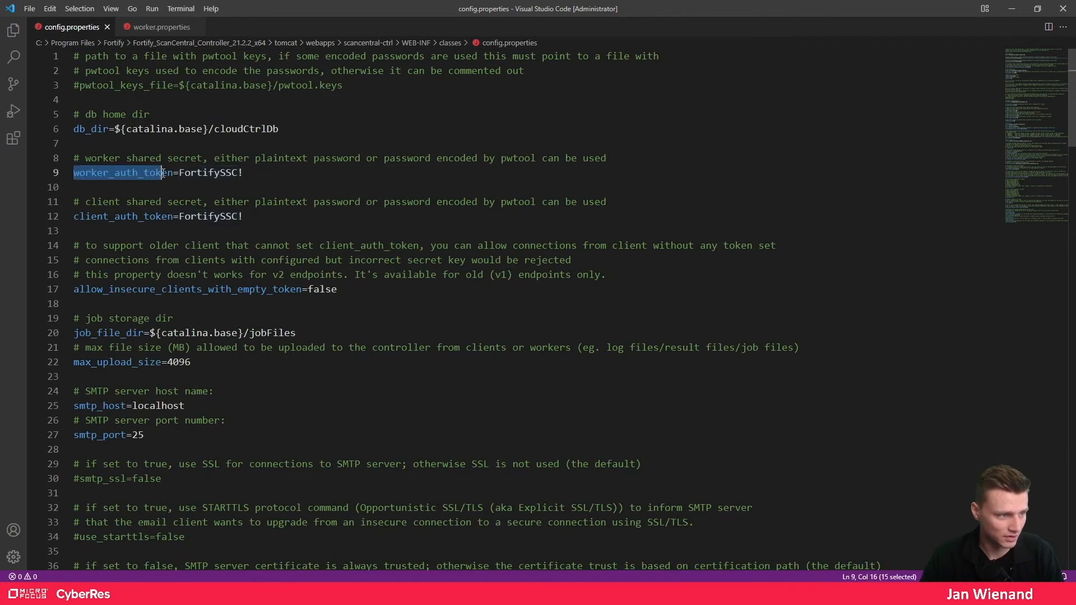
drag(243, 173, 179, 174)
key(ctrl+c)
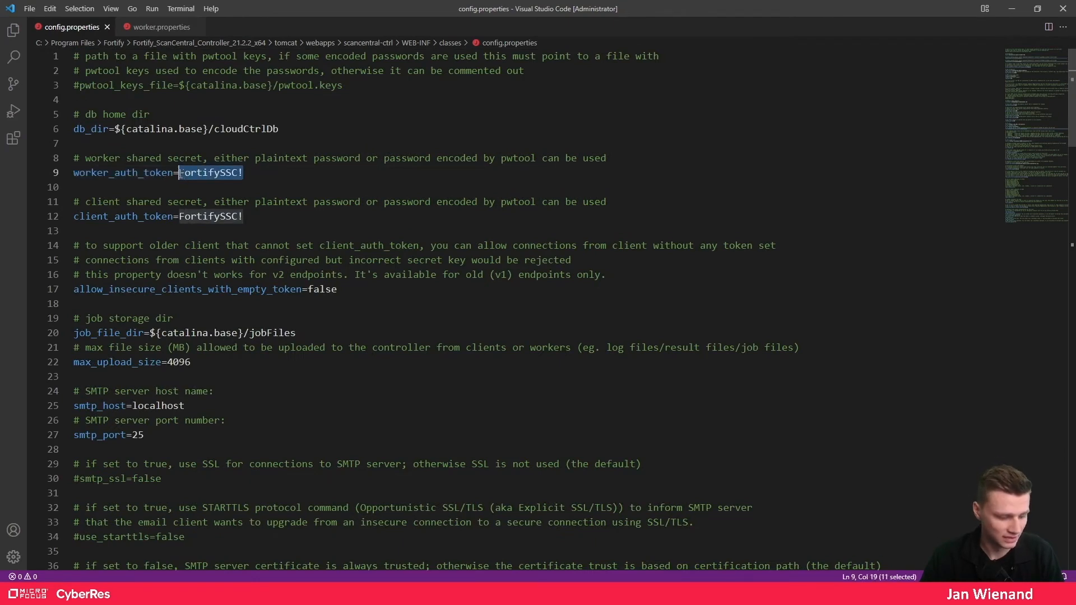
click(152, 27)
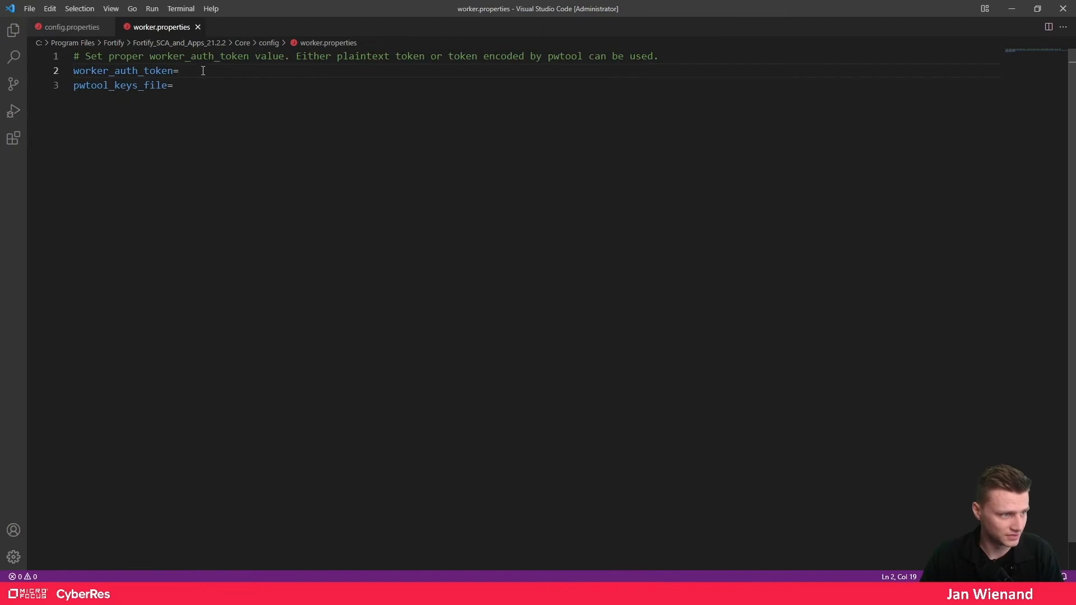
key(ctrl+v)
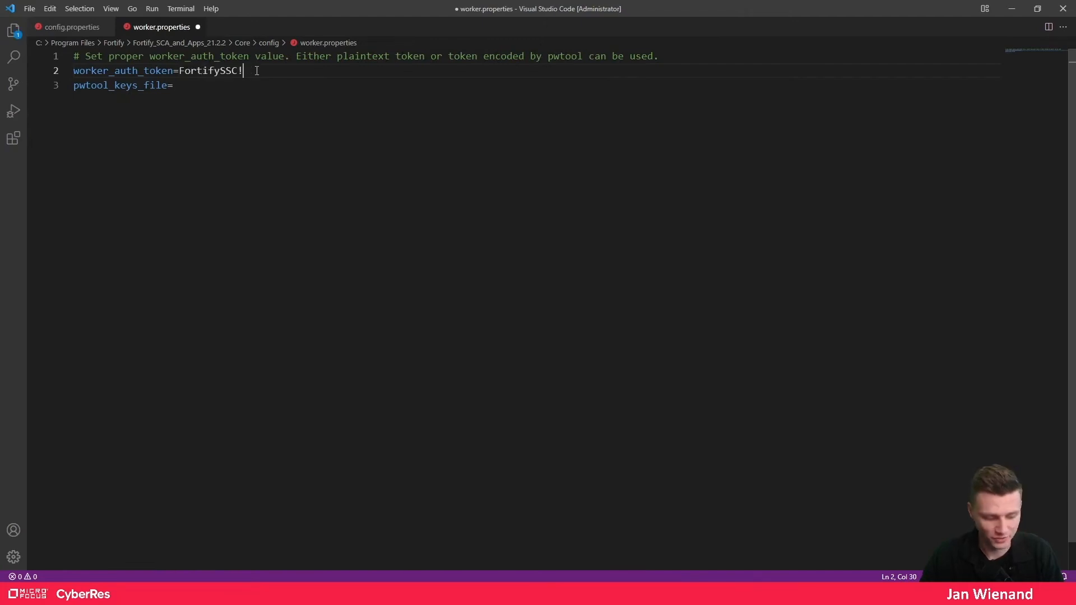
key(ctrl+s)
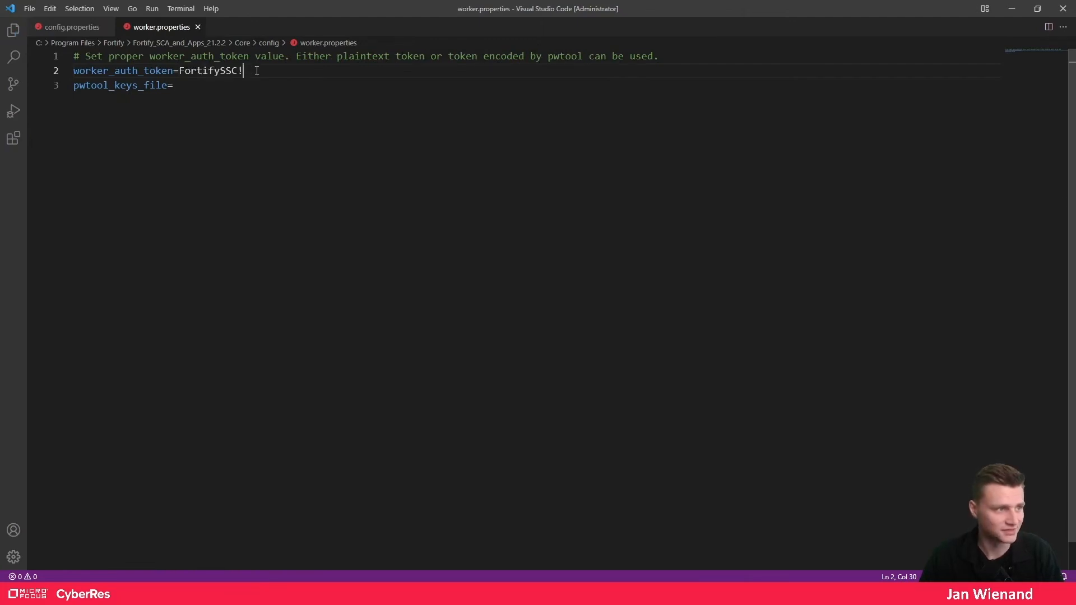
click(1012, 9)
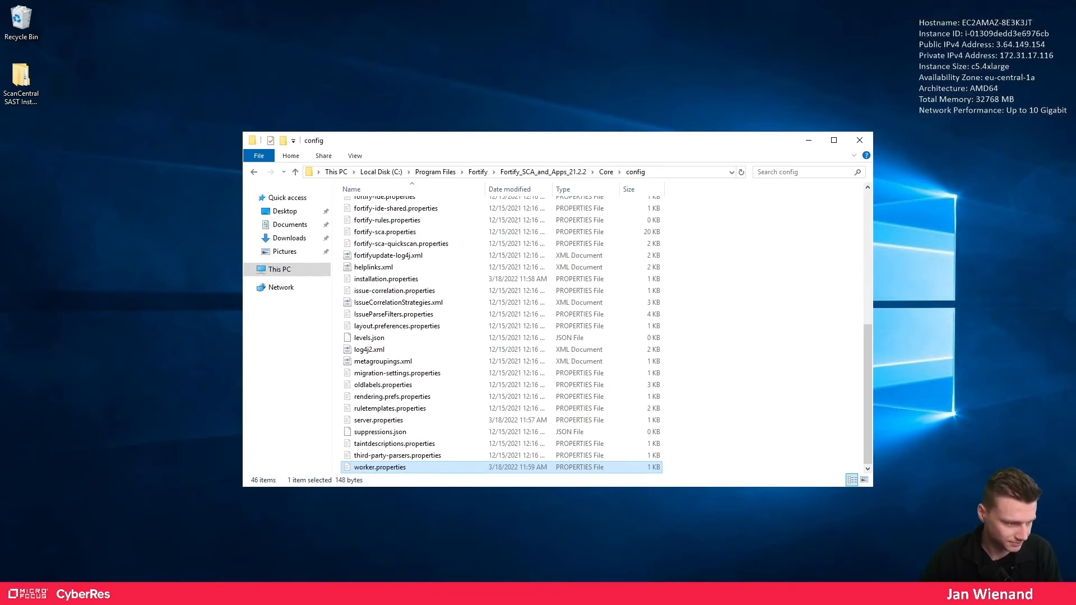
- Launch Command Prompt through a 'cmd' Start search and position its window
key(super)
text(cmd)
key(Return)
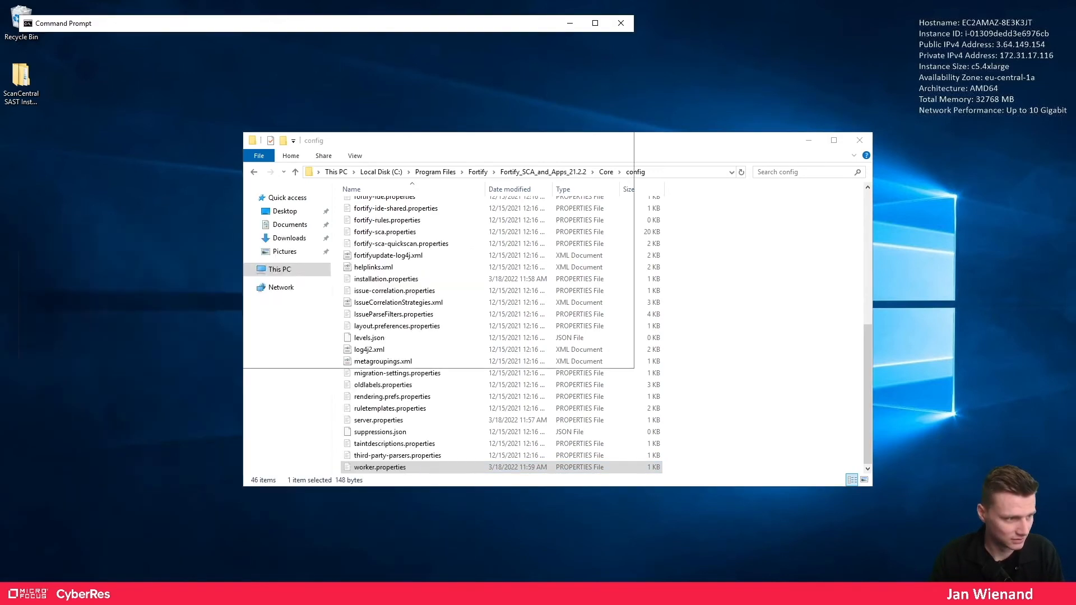
drag(367, 22, 738, 112)
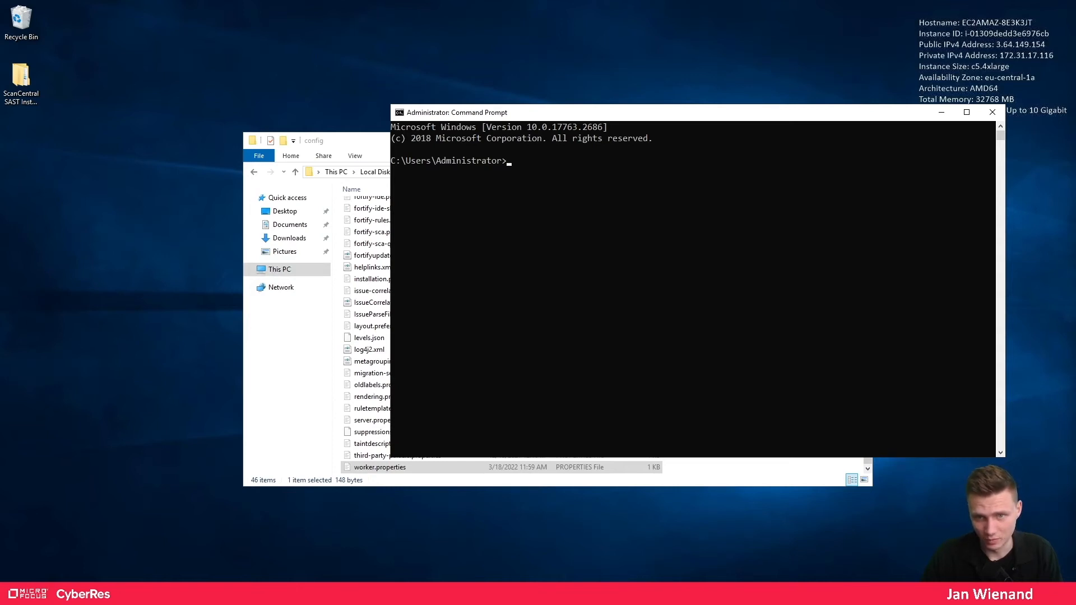
key(alt+Tab)
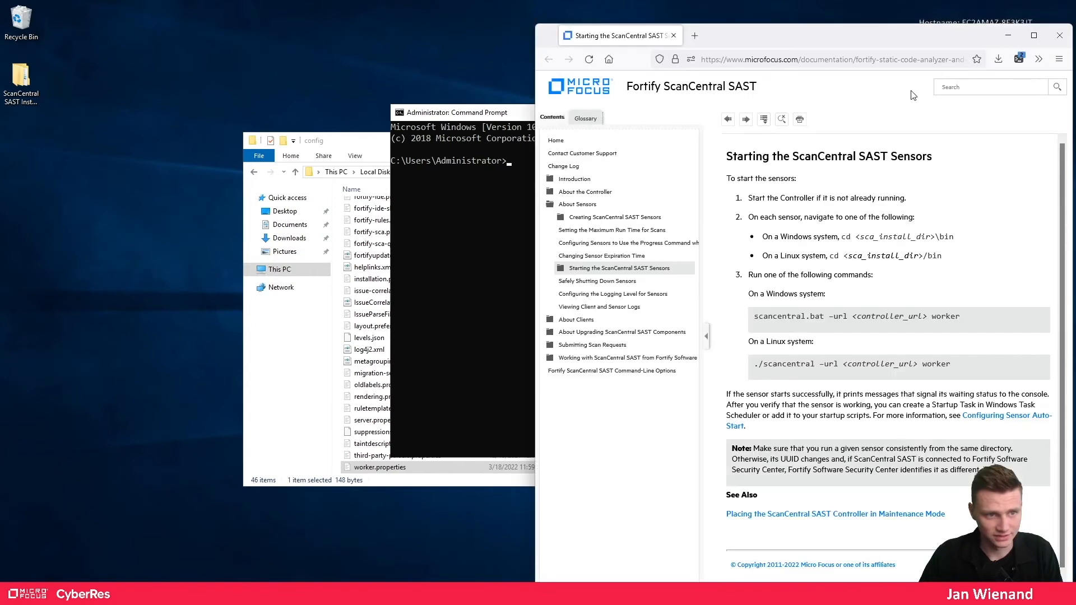
- Review the Windows scancentral.bat sensor start command in the documentation, then close Firefox
double_click(850, 35)
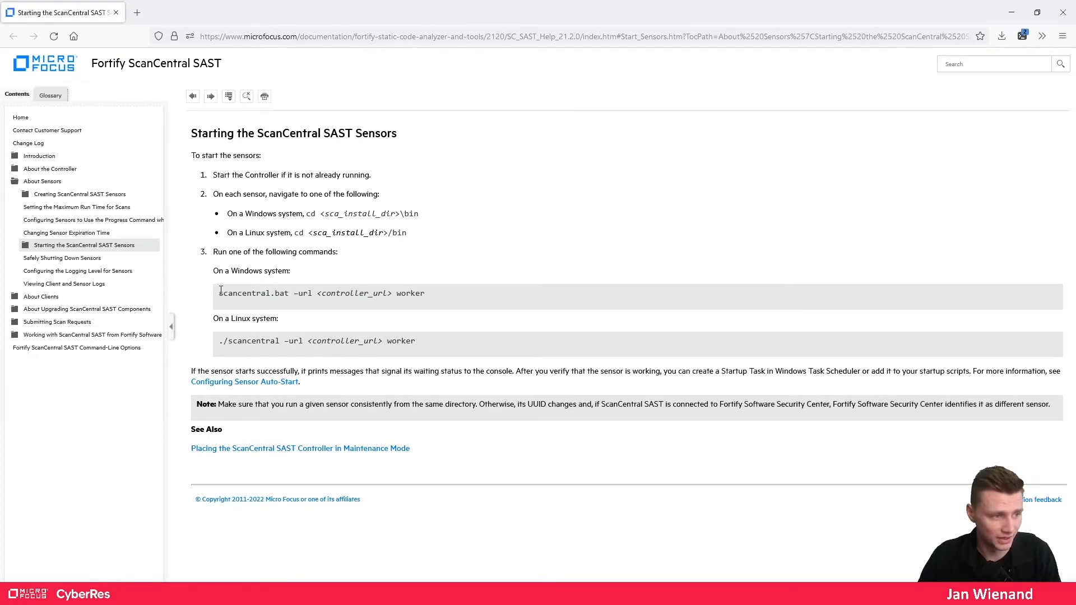
drag(221, 298, 348, 298)
drag(385, 295, 430, 303)
click(425, 293)
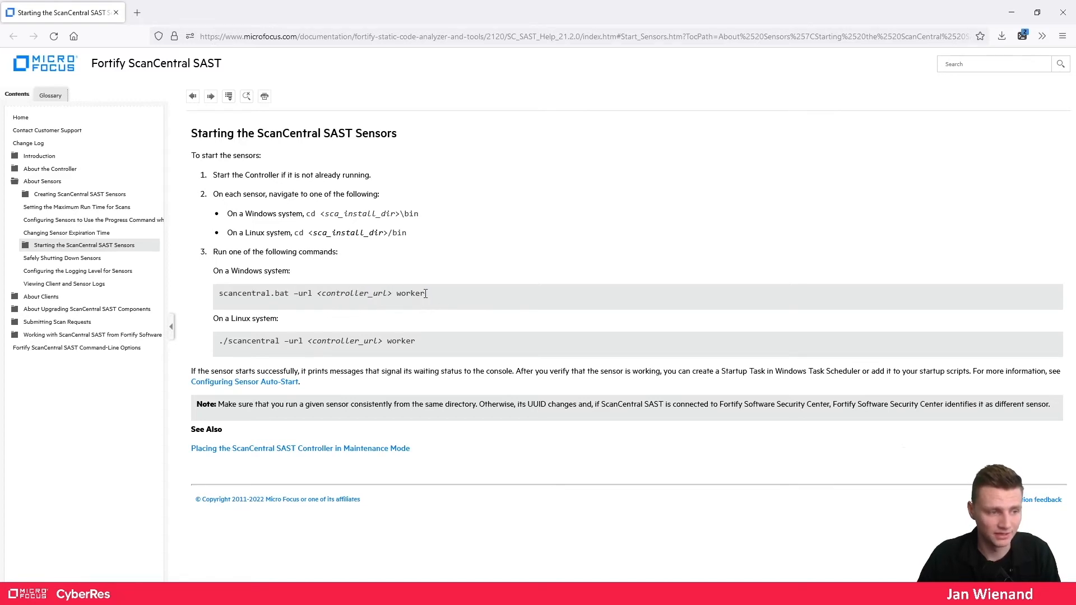
drag(224, 340, 402, 342)
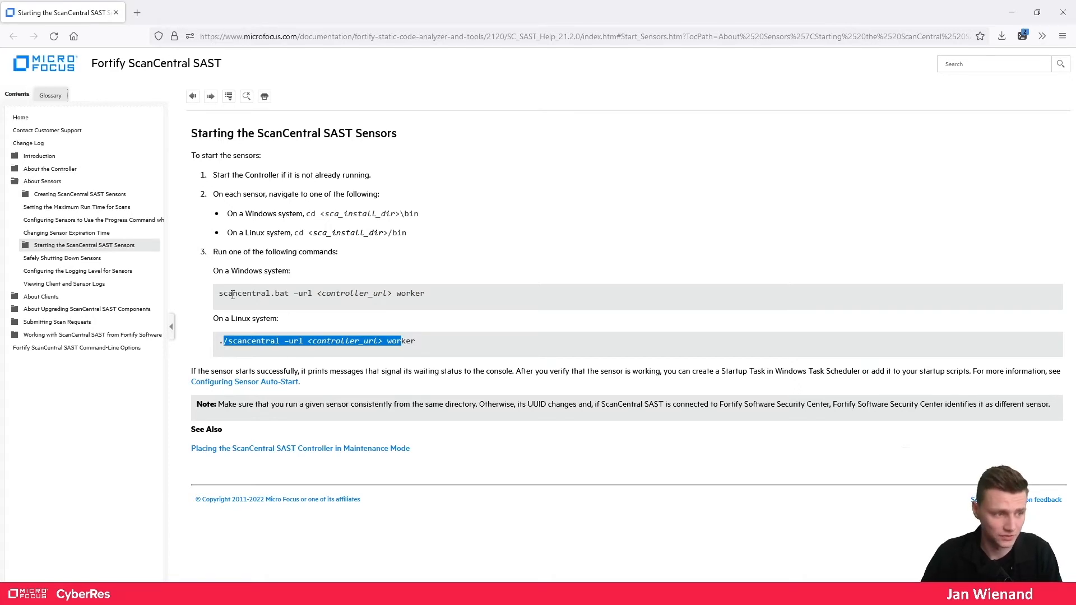
drag(220, 295, 499, 299)
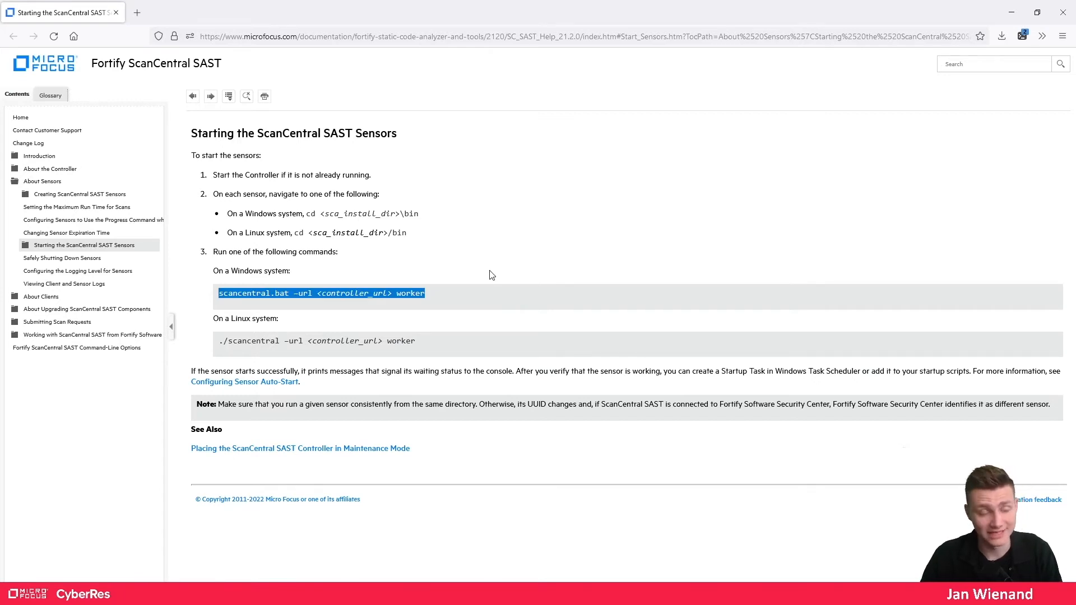
double_click(305, 14)
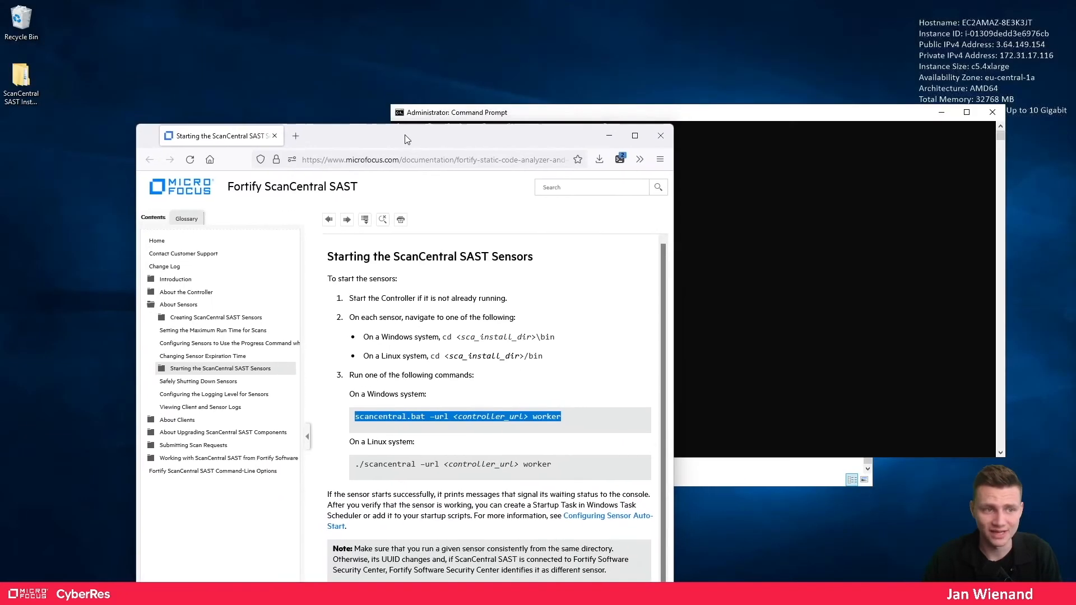
click(665, 139)
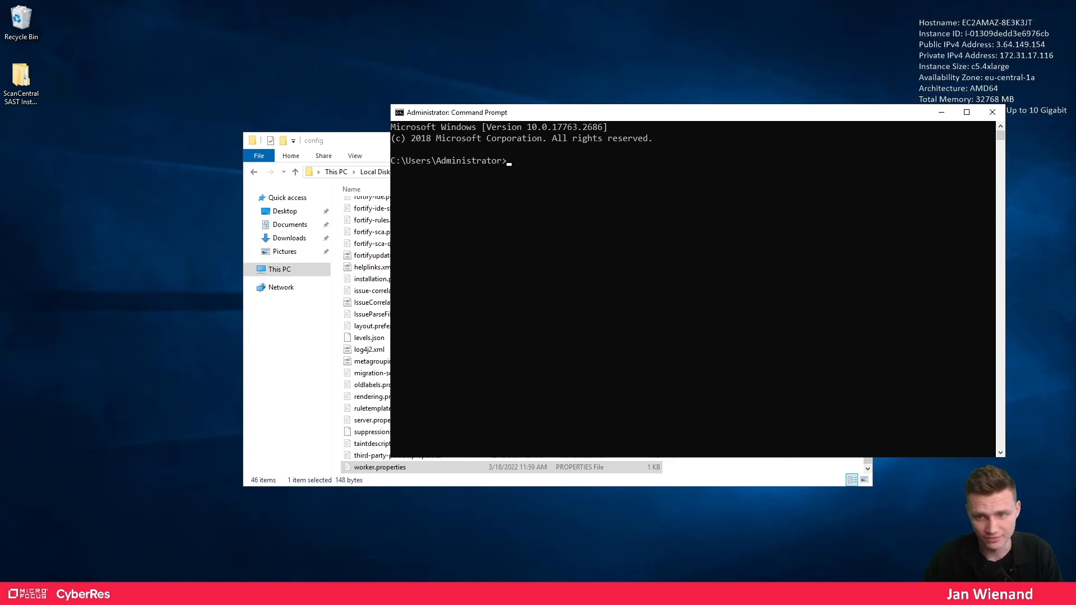
- Open Fortify_SCA_and_Apps_21.2.2\bin\scancentral-worker-service in File Explorer and copy its path
click(365, 139)
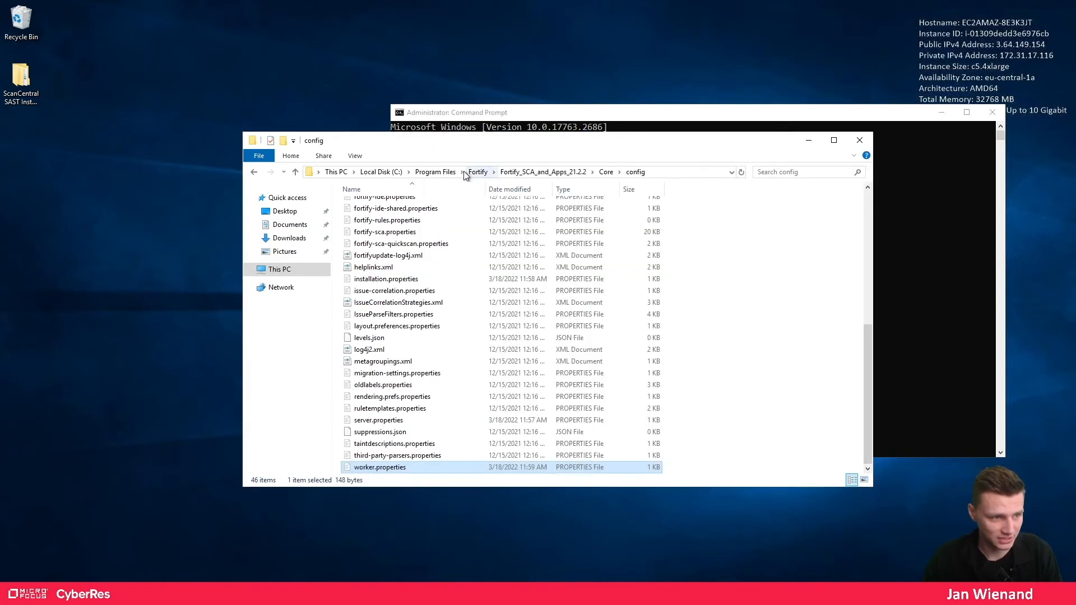
click(543, 172)
double_click(373, 206)
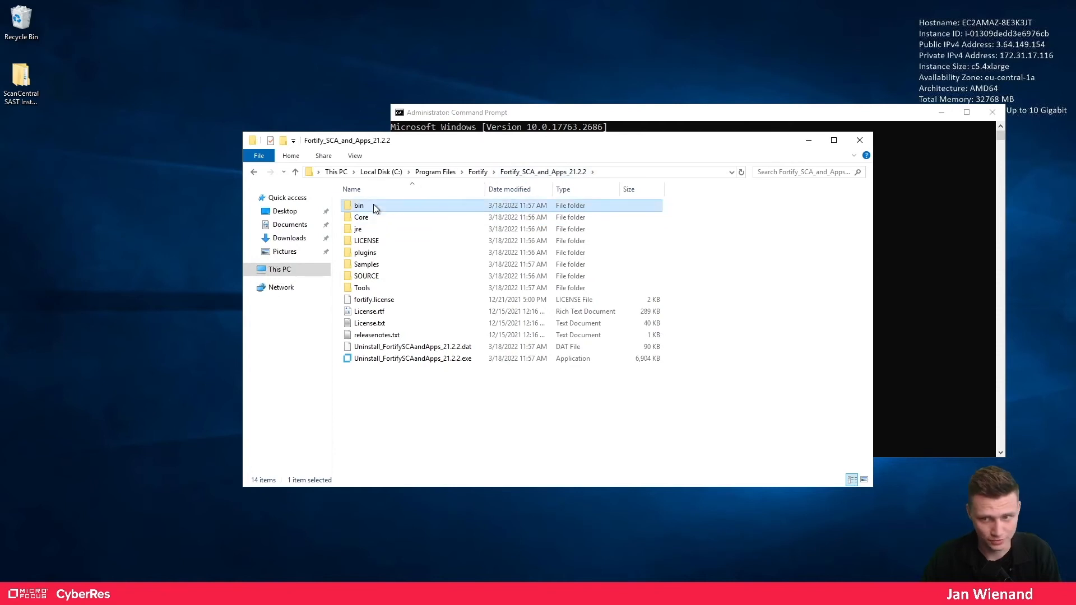
double_click(375, 207)
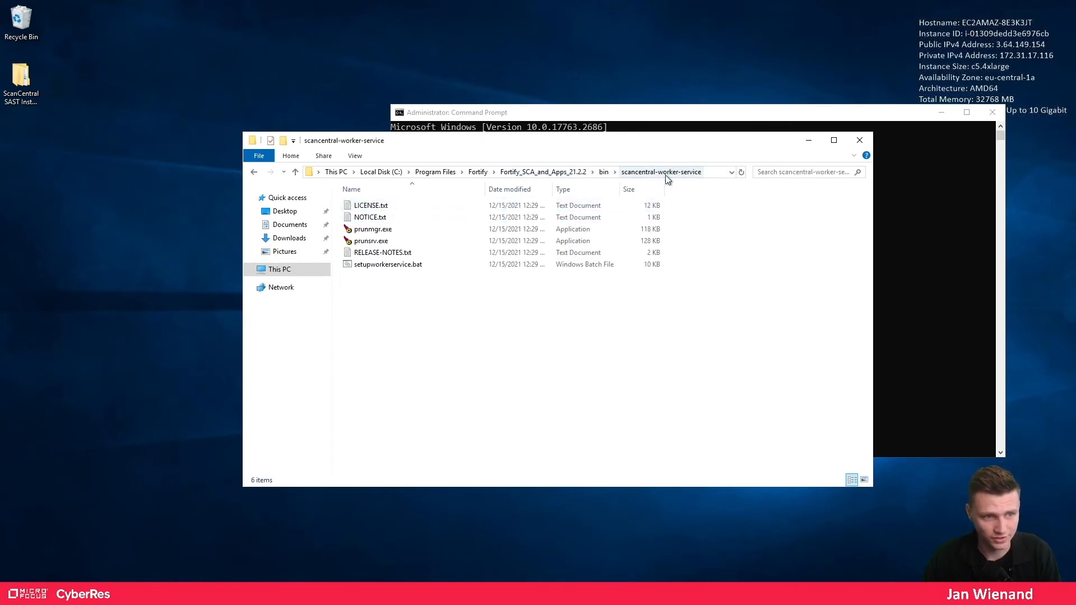
click(710, 173)
key(ctrl+c)
- Change the Command Prompt directory to the pasted scancentral-worker-service folder path
click(909, 225)
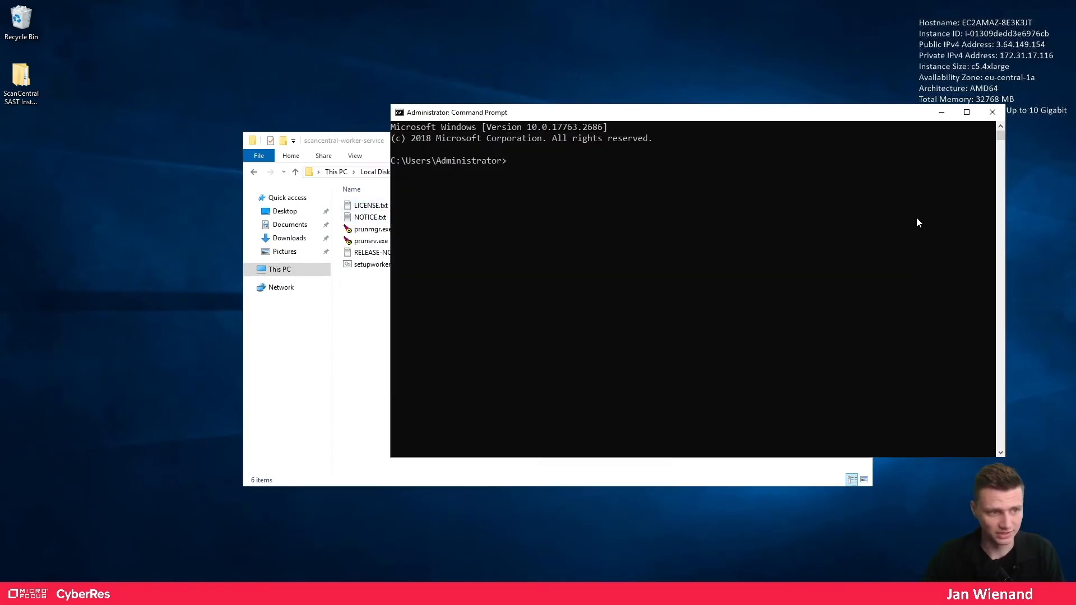
text(cd)
key(ctrl+v)
key(Return)
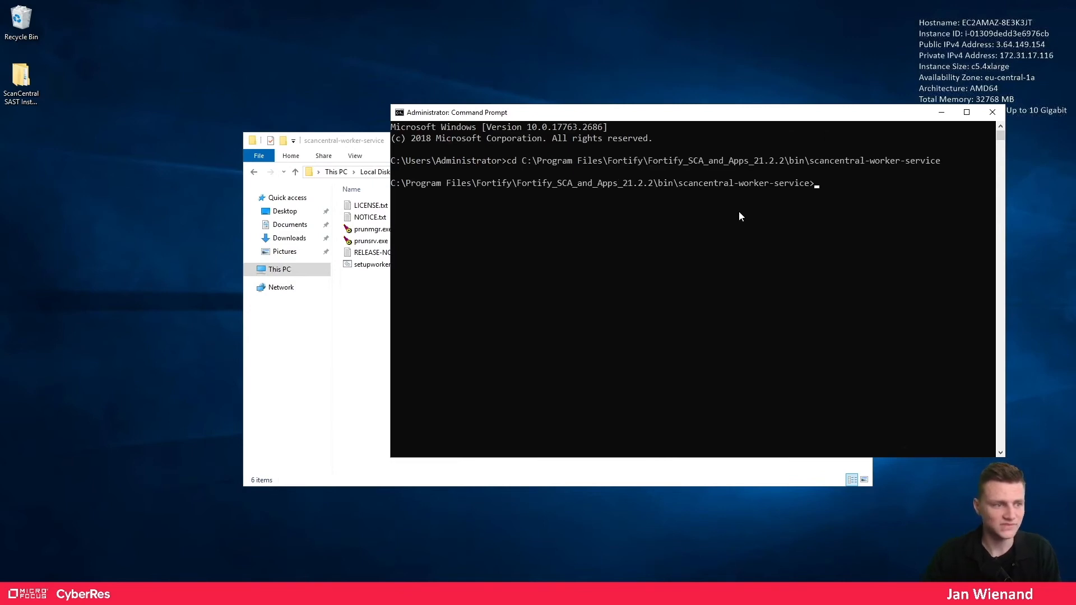
click(297, 354)
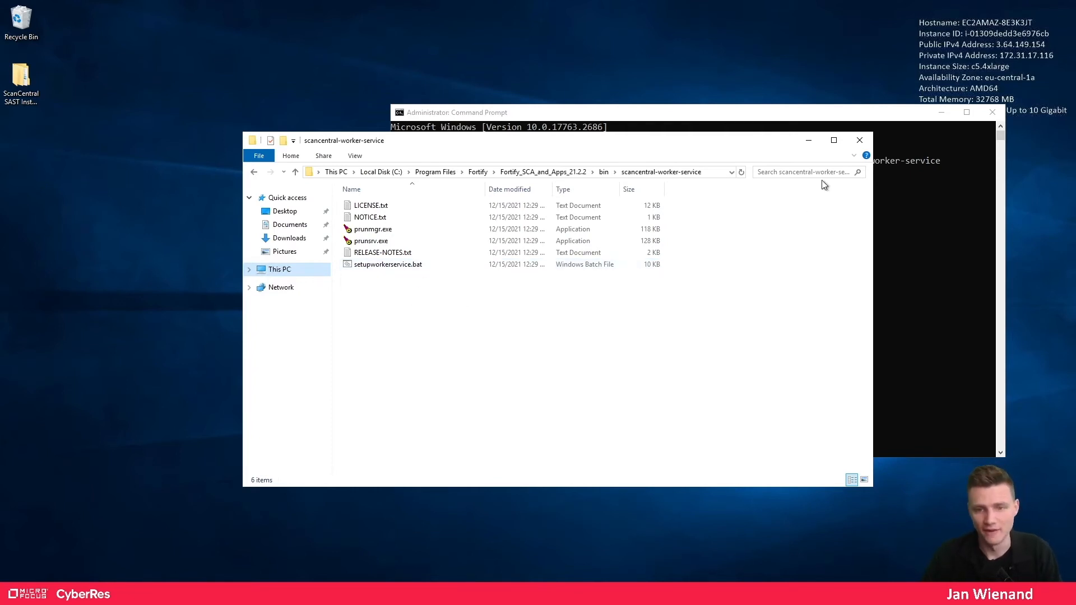
- Arrange File Explorer and Command Prompt side by side on the desktop
click(943, 271)
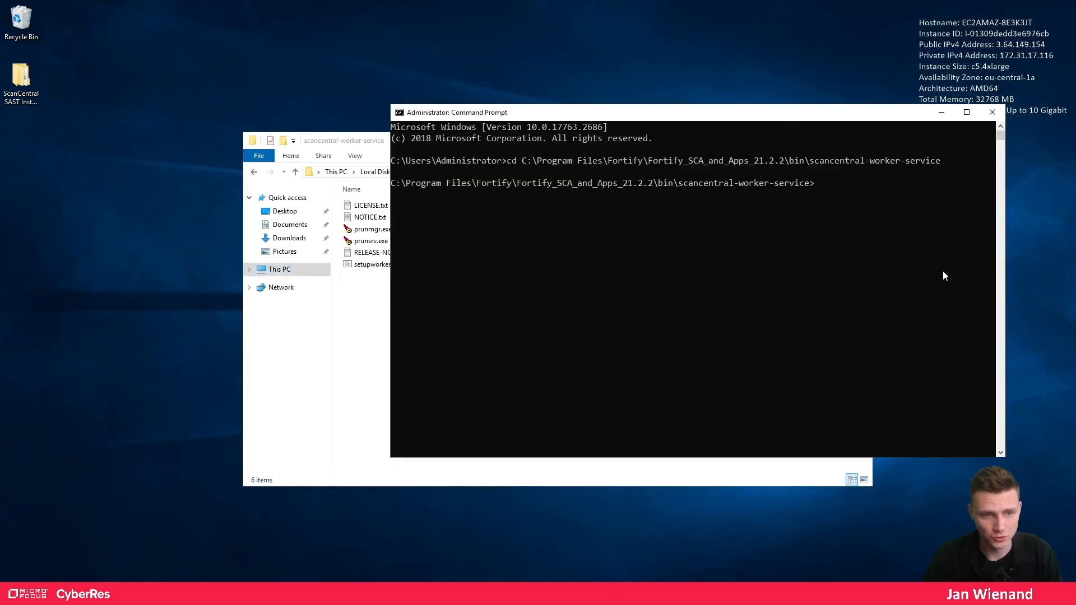
drag(816, 117, 750, 141)
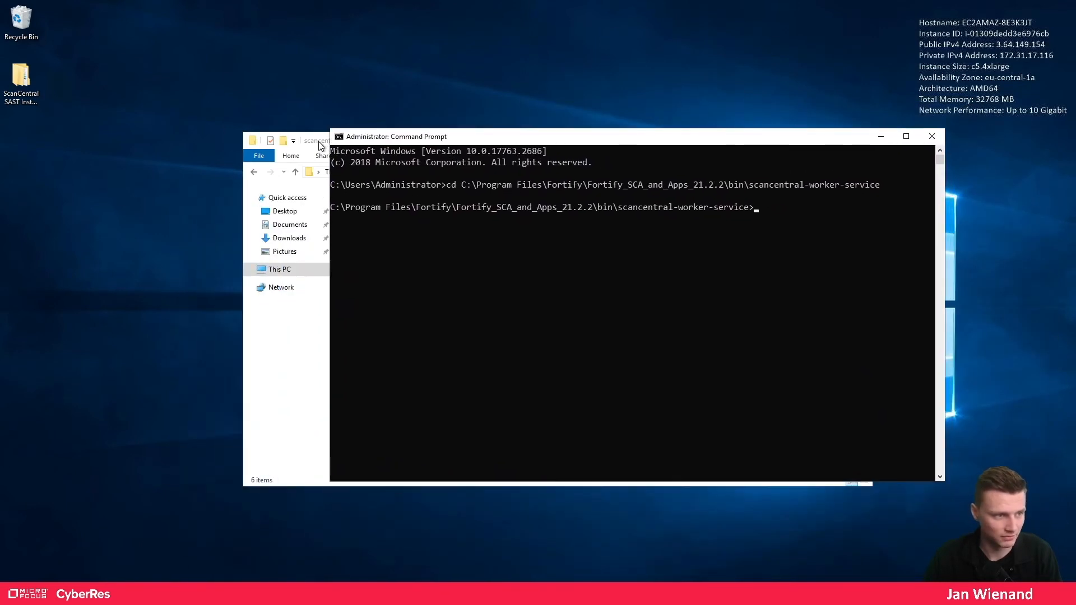
drag(318, 144, 76, 15)
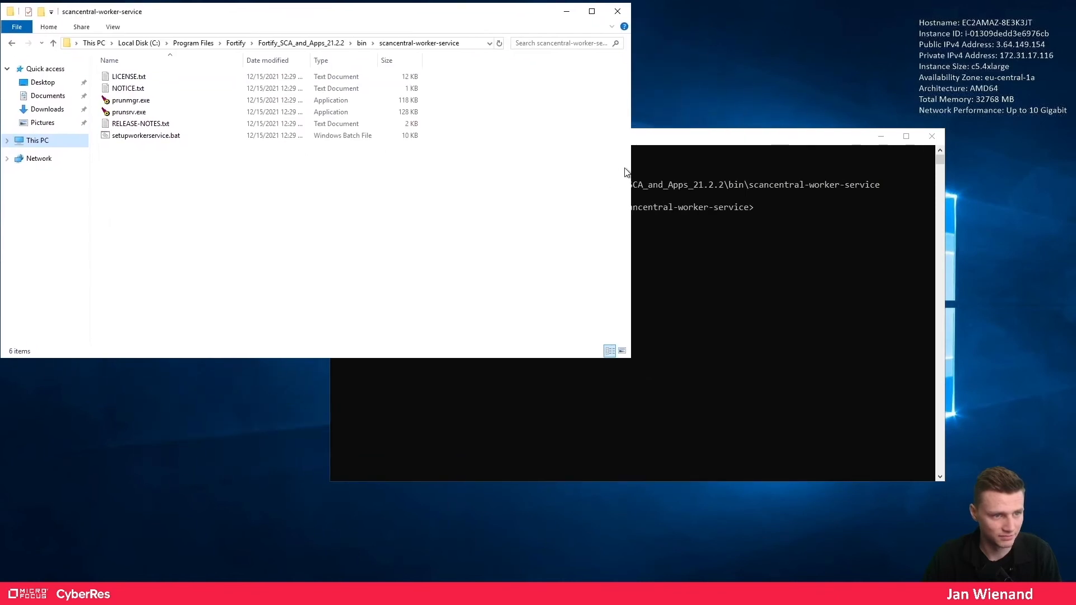
drag(627, 172, 311, 175)
click(615, 292)
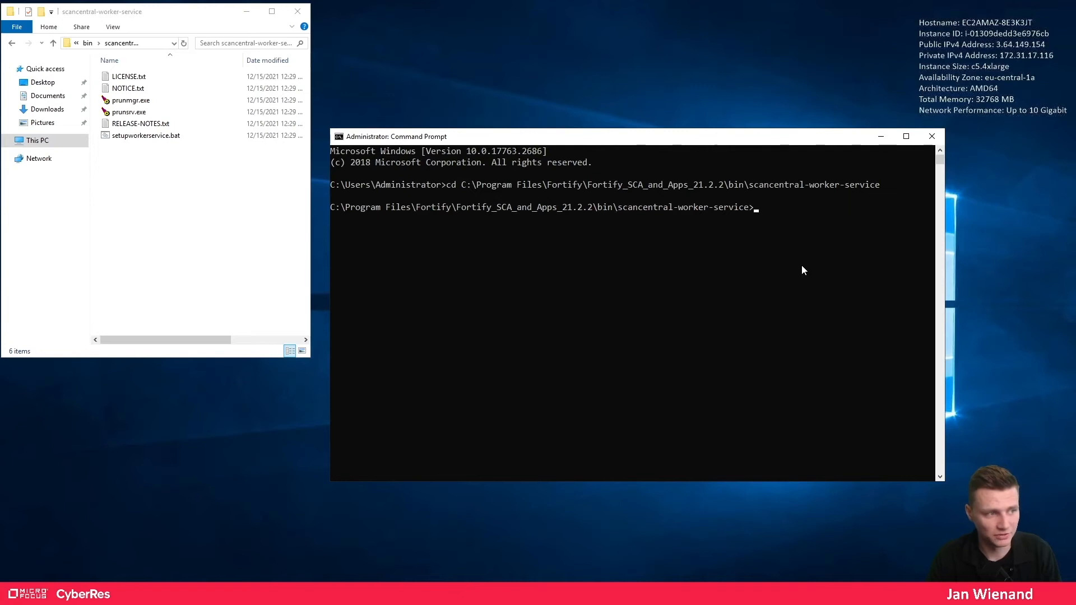
- Enter setupworkerservice.bat 21.2 in the Command Prompt using Tab completion
text(seut)
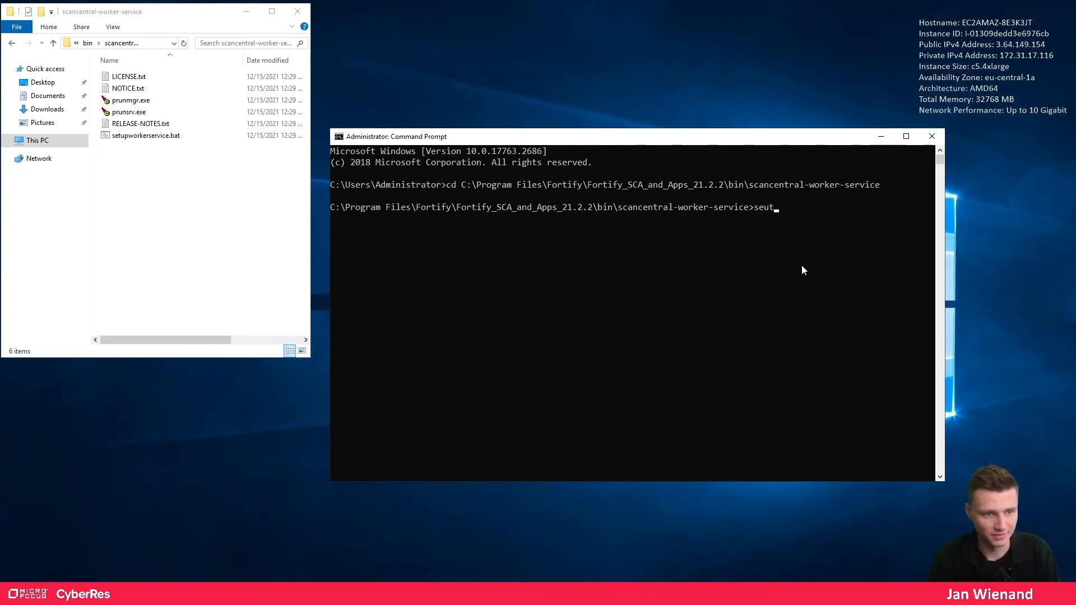
key(BackSpace)
key(BackSpace)
text(tu)
key(Tab)
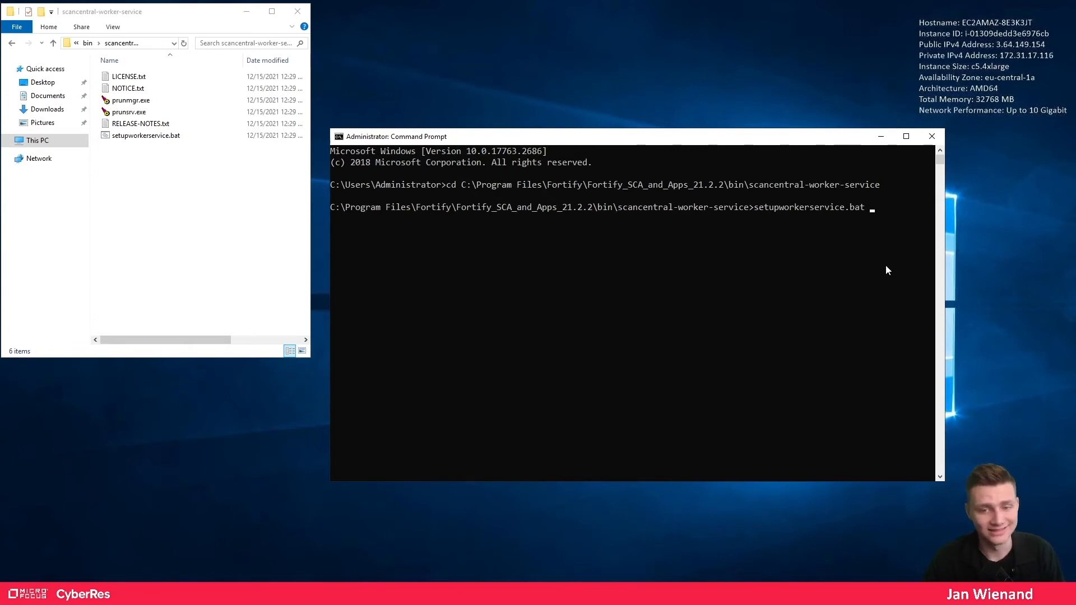
text(21.2)
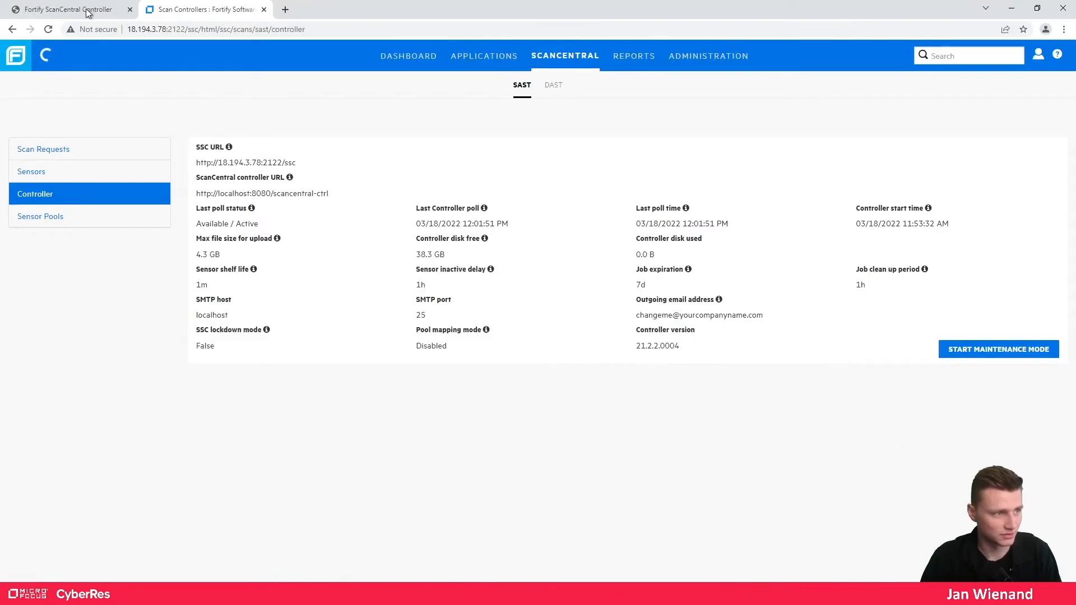
click(90, 10)
click(286, 28)
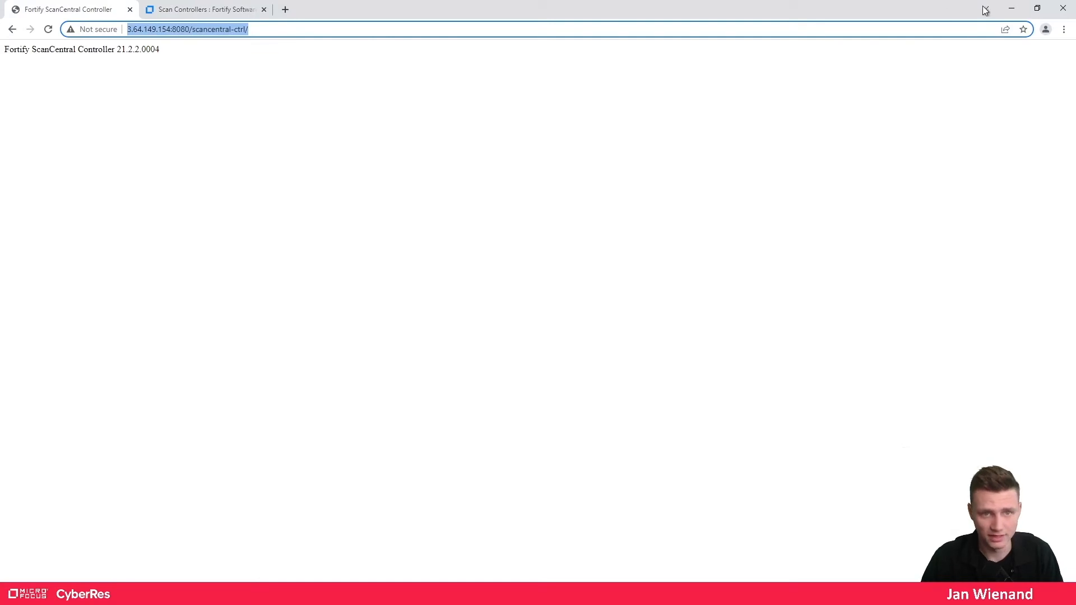
click(1011, 8)
text(http://3.64.149.154:8080/scancentral-ctrl/)
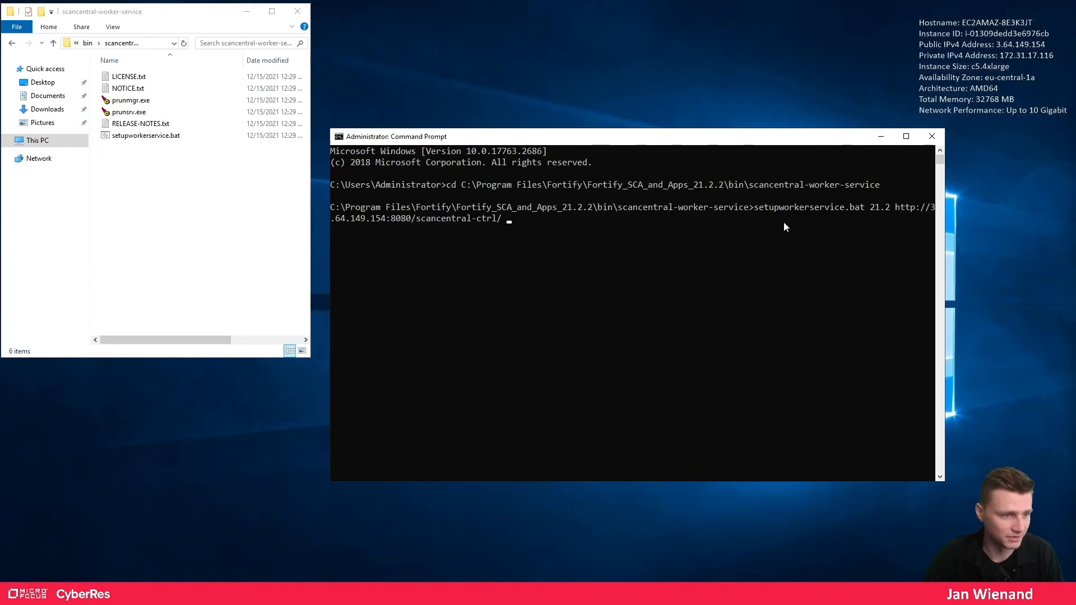
- Add the shared worker secret to the command and run setupworkerservice.bat
click(684, 252)
right_click(684, 254)
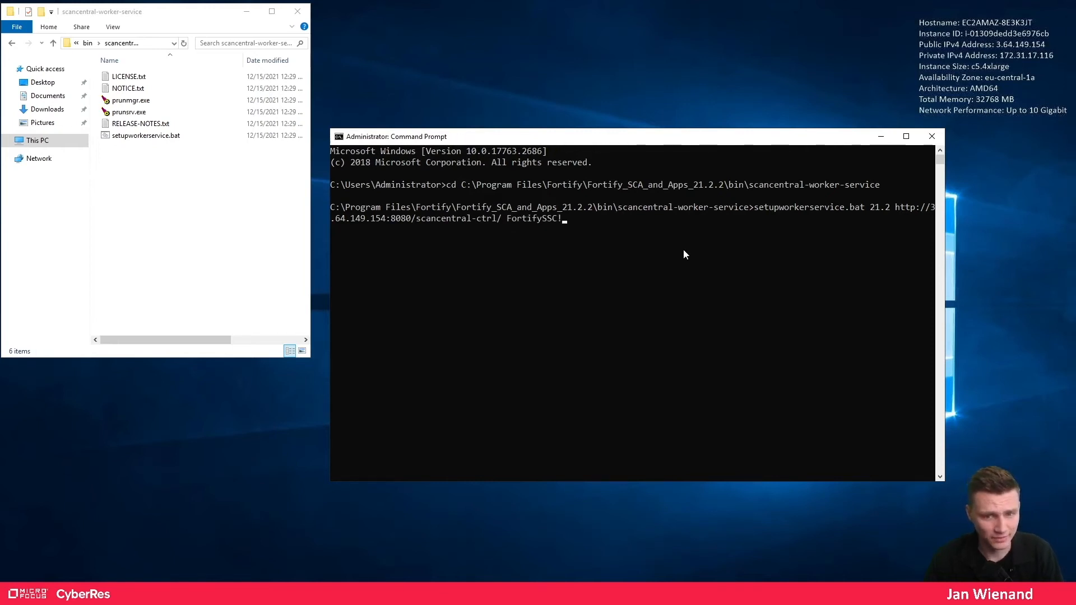
key(Return)
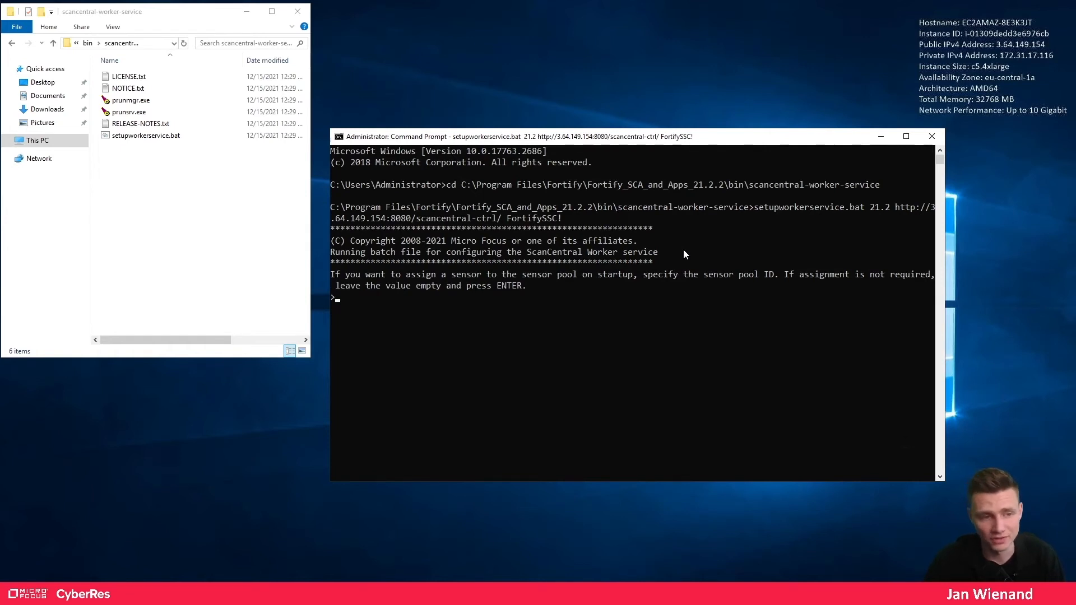
- Leave the sensor pool unassigned and answer Y to install FortifyScancentralWorkerService
click(578, 321)
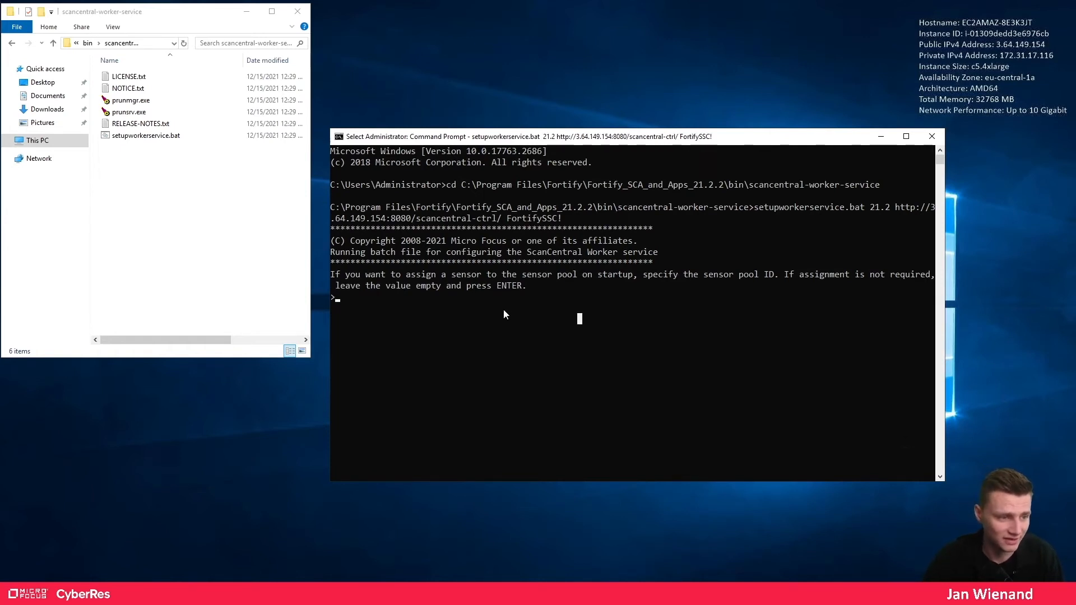
key(Escape)
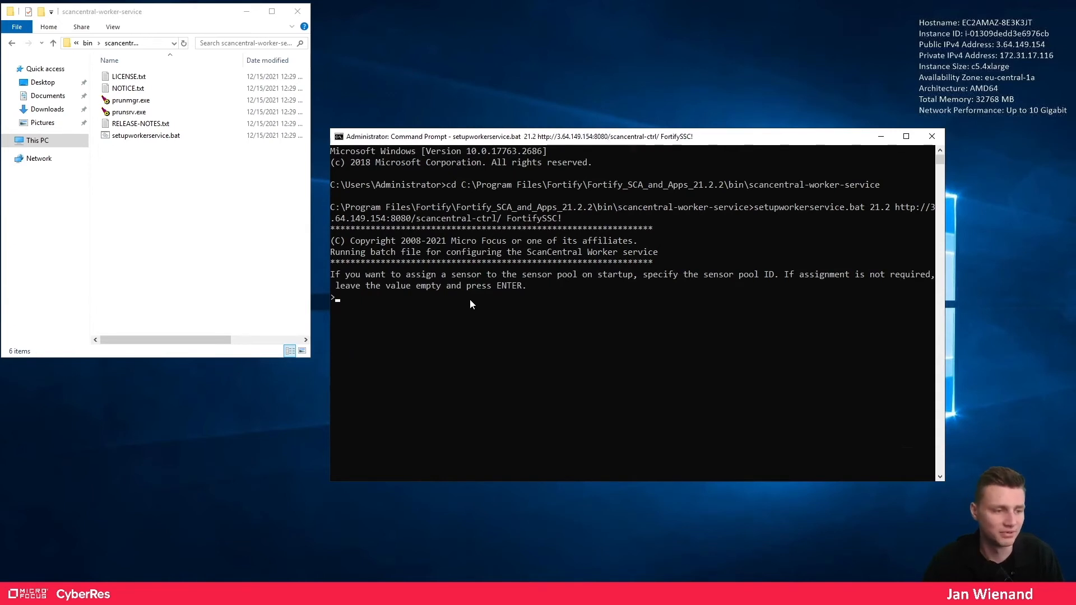
key(Return)
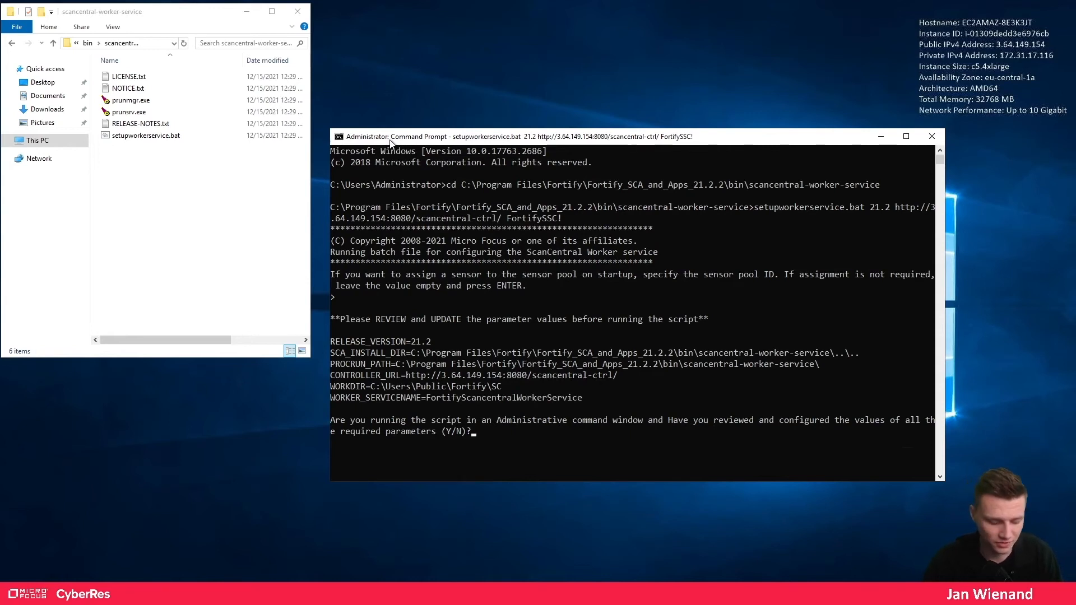
text(Y)
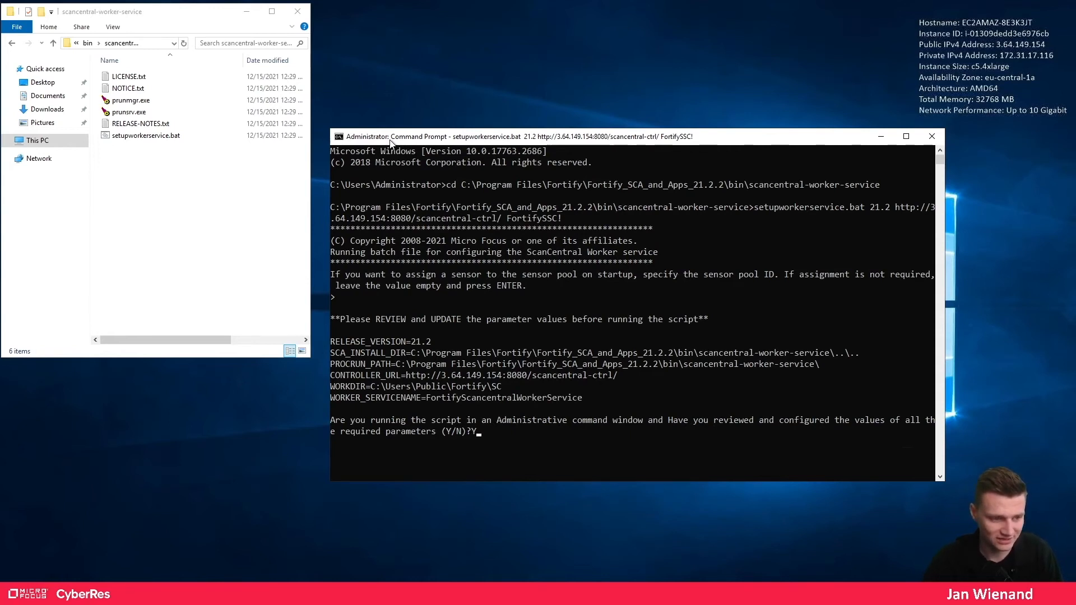
key(Return)
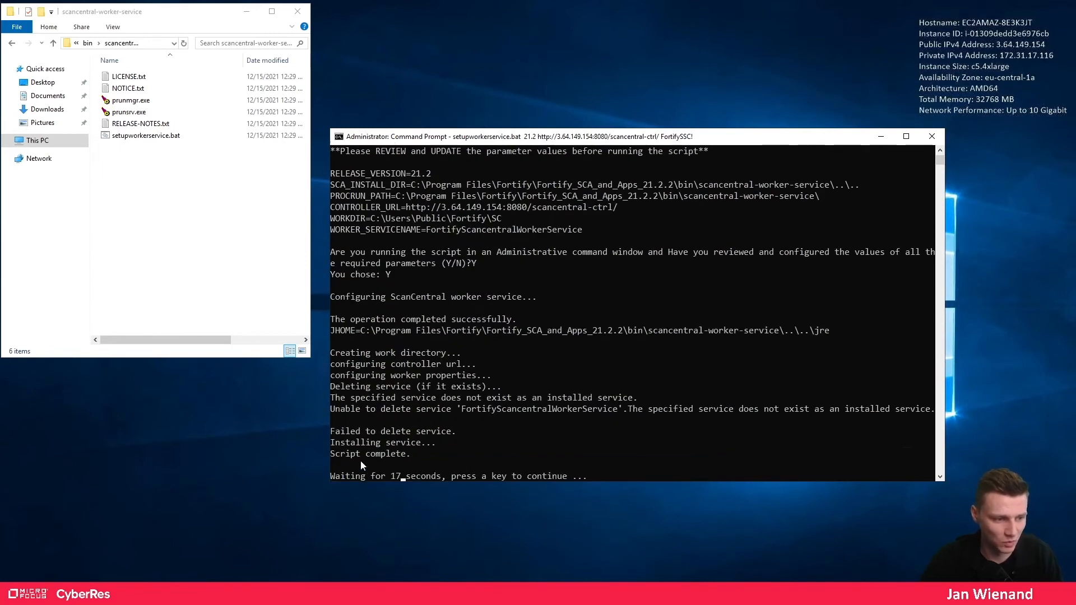
- Maximise the Services window and locate FortifyScancentralWorkerService
click(879, 137)
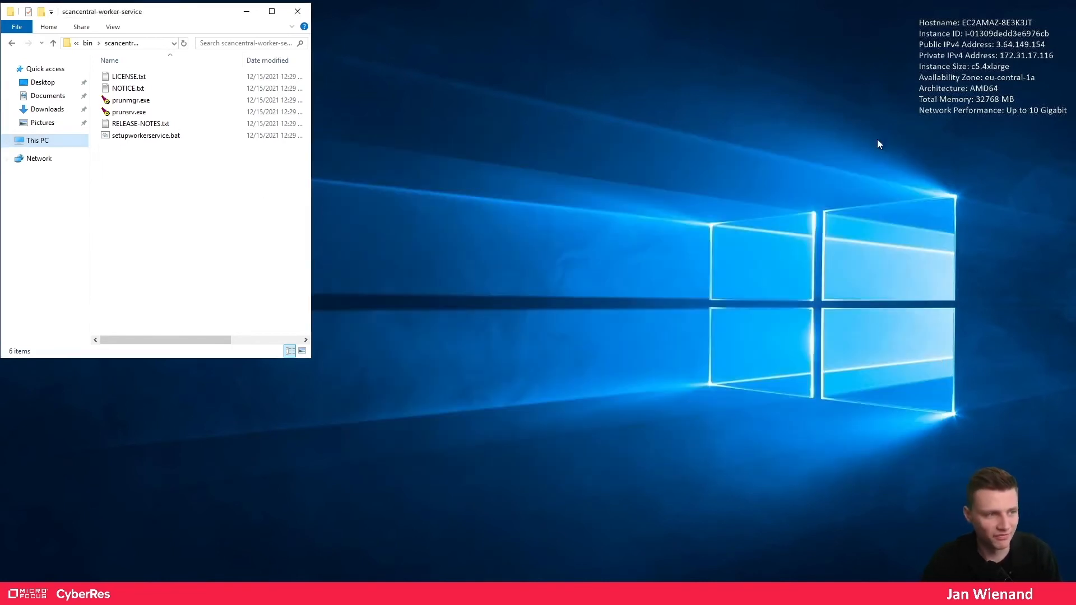
click(247, 11)
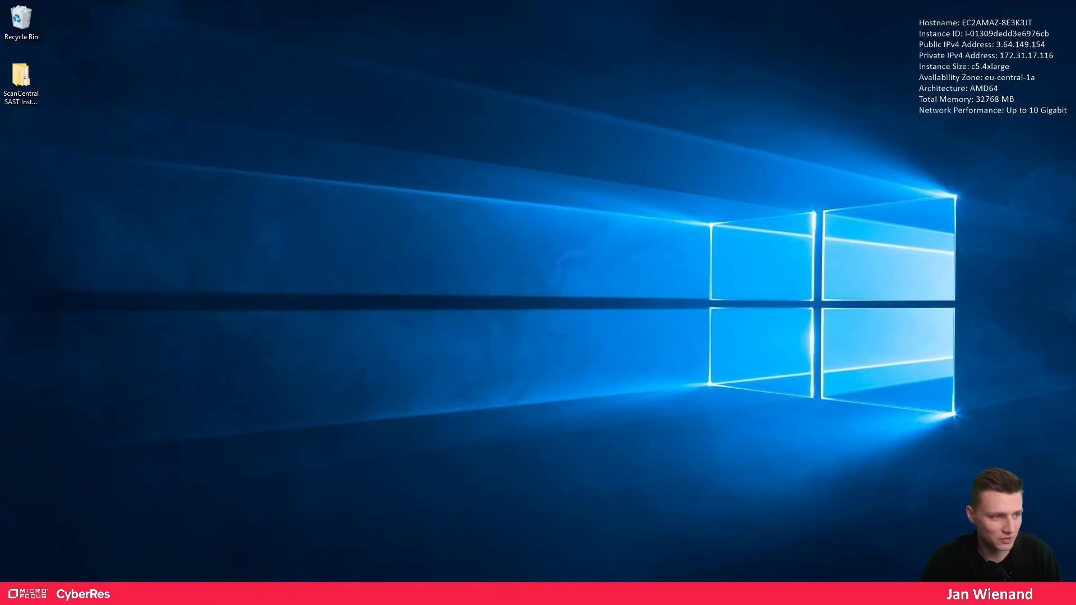
click(143, 593)
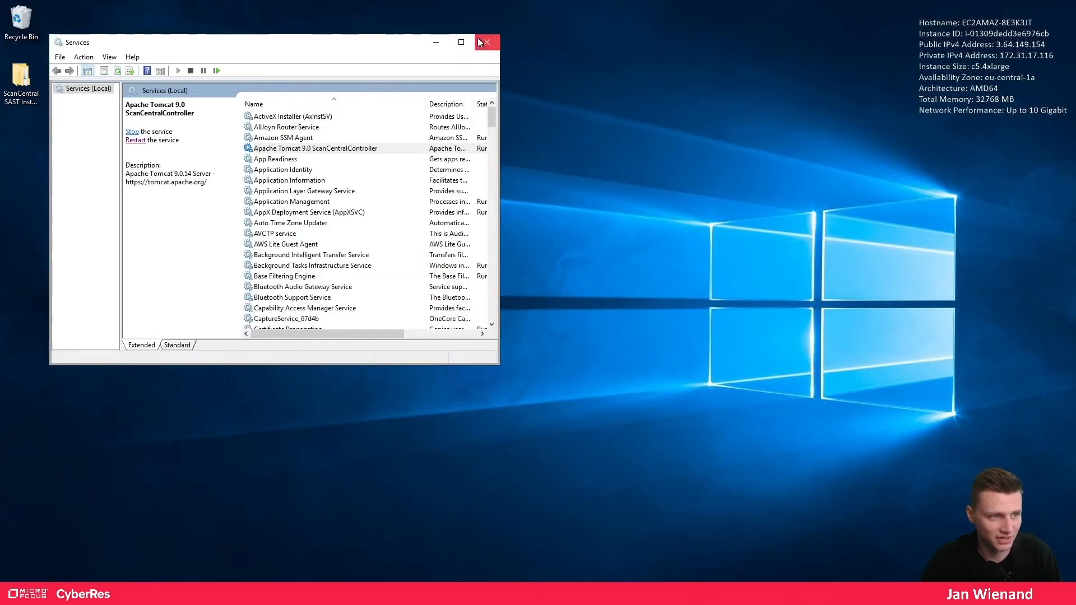
click(462, 42)
click(289, 164)
key(g)
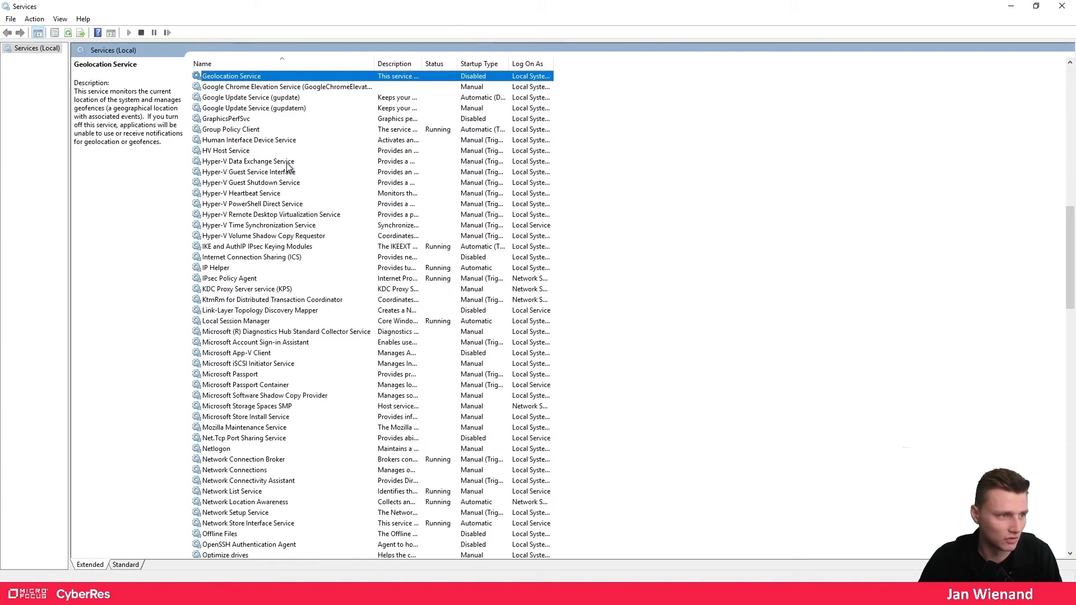
key(f)
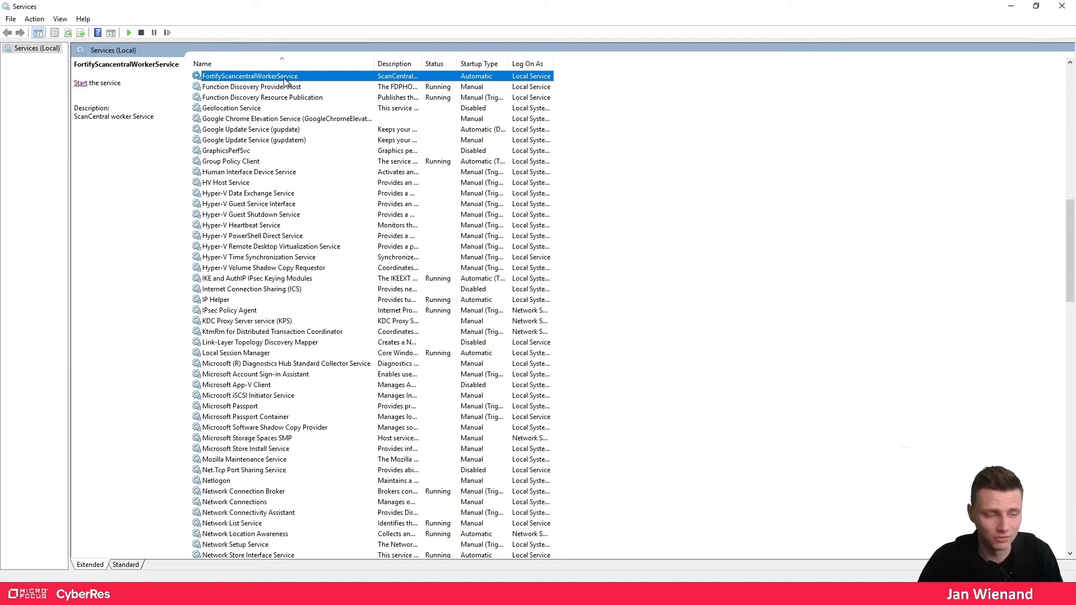
- Allow the worker service to interact with the desktop under Log On, apply, and start it
right_click(279, 77)
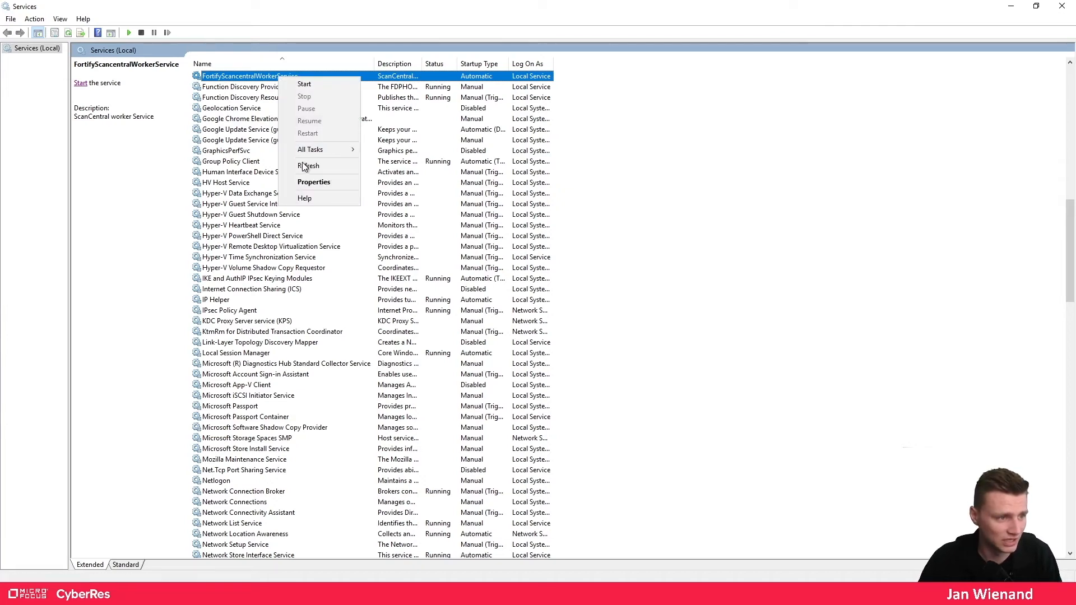
click(309, 181)
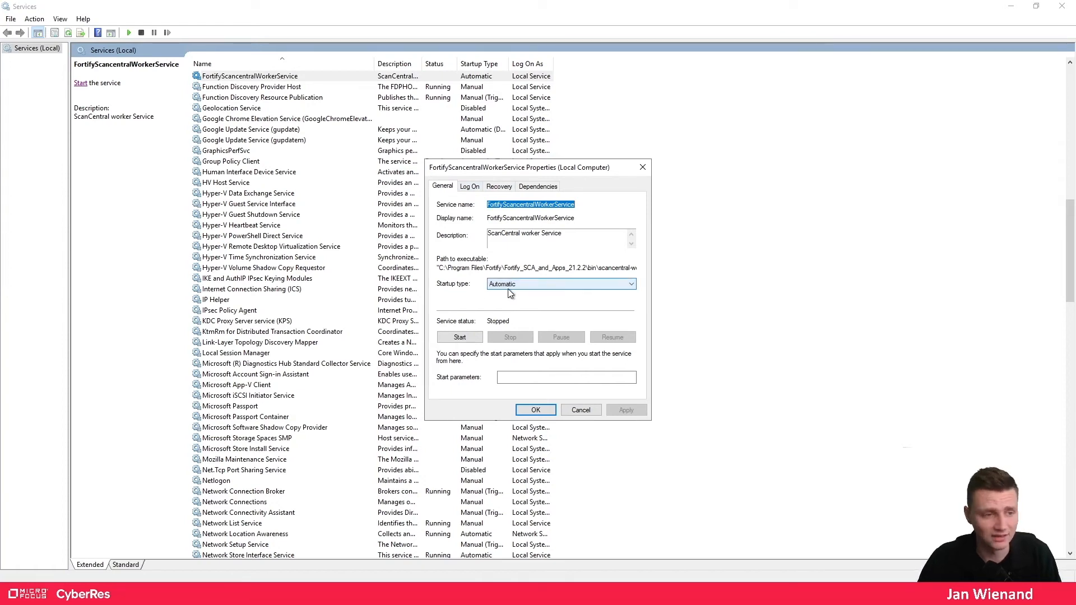
click(470, 189)
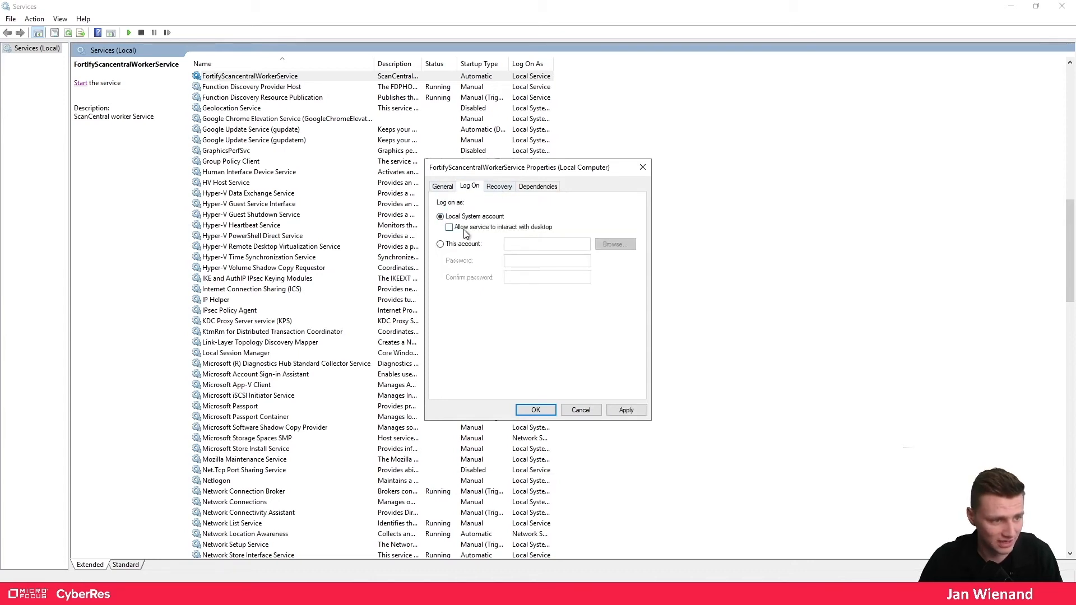
click(464, 228)
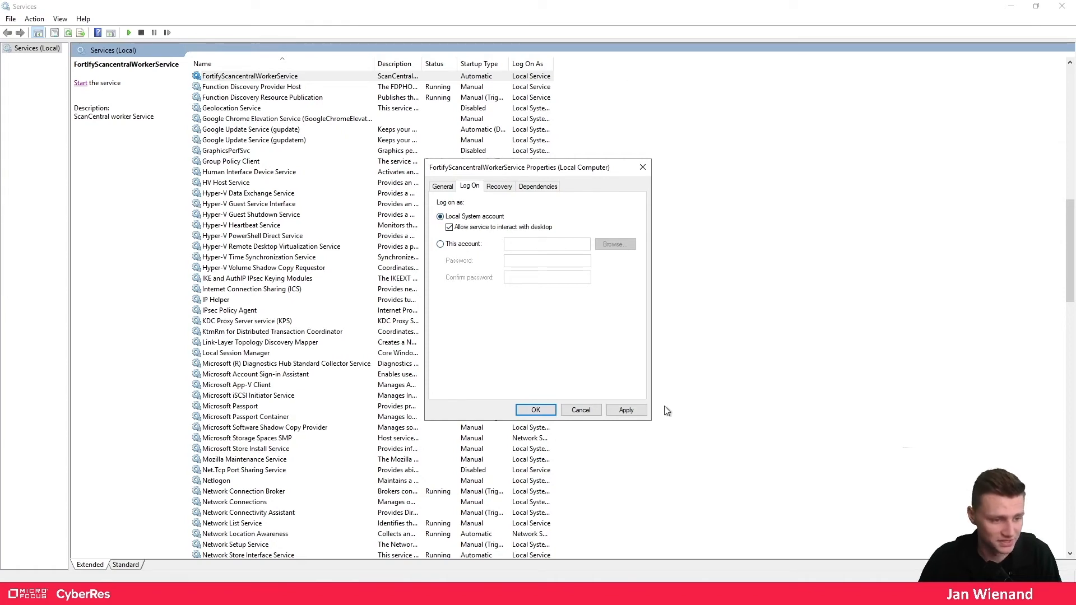
click(624, 411)
click(546, 415)
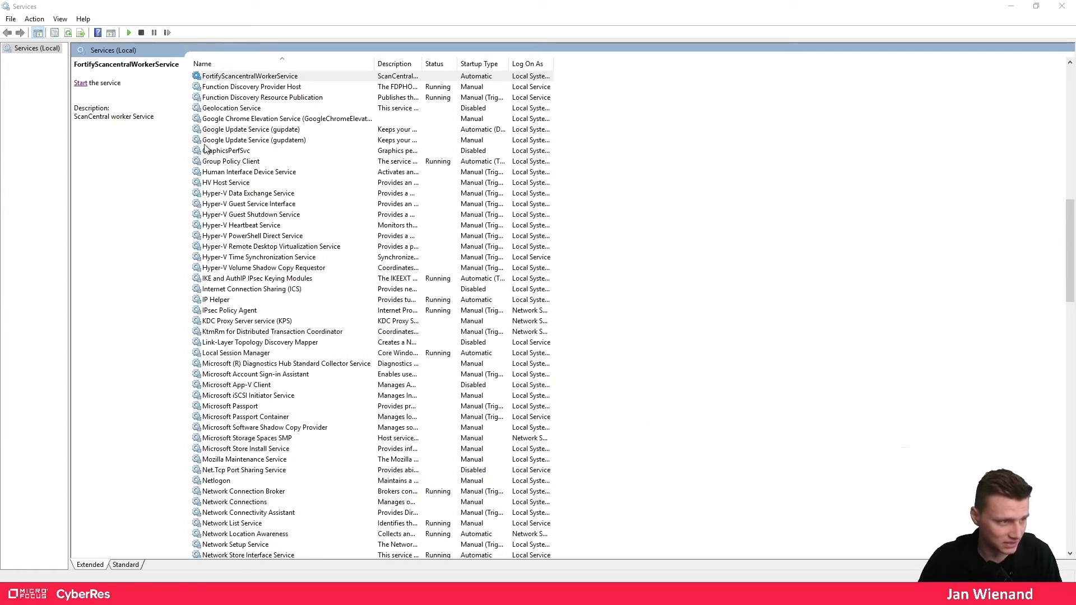
click(80, 83)
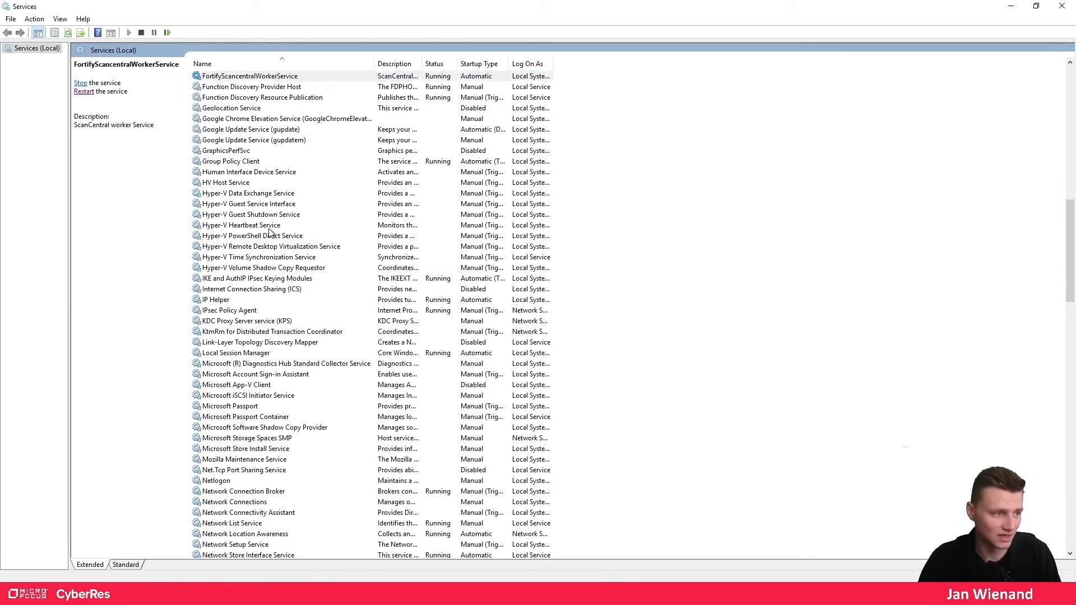
click(1010, 6)
- In SSC, open the ScanCentral SAST Sensors list and refresh it to find the new sensor
click(163, 594)
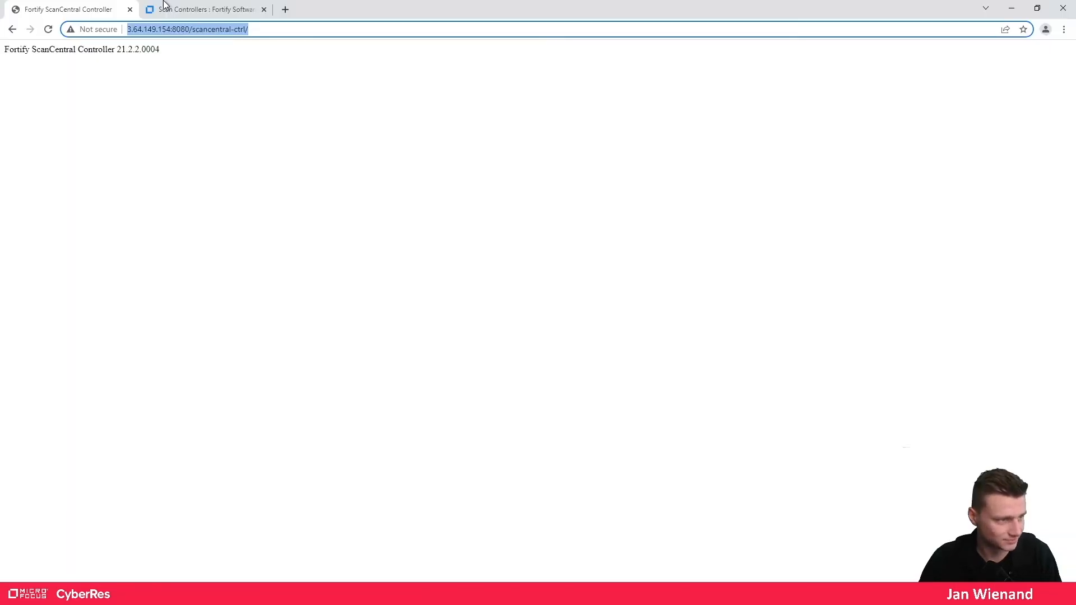
click(195, 7)
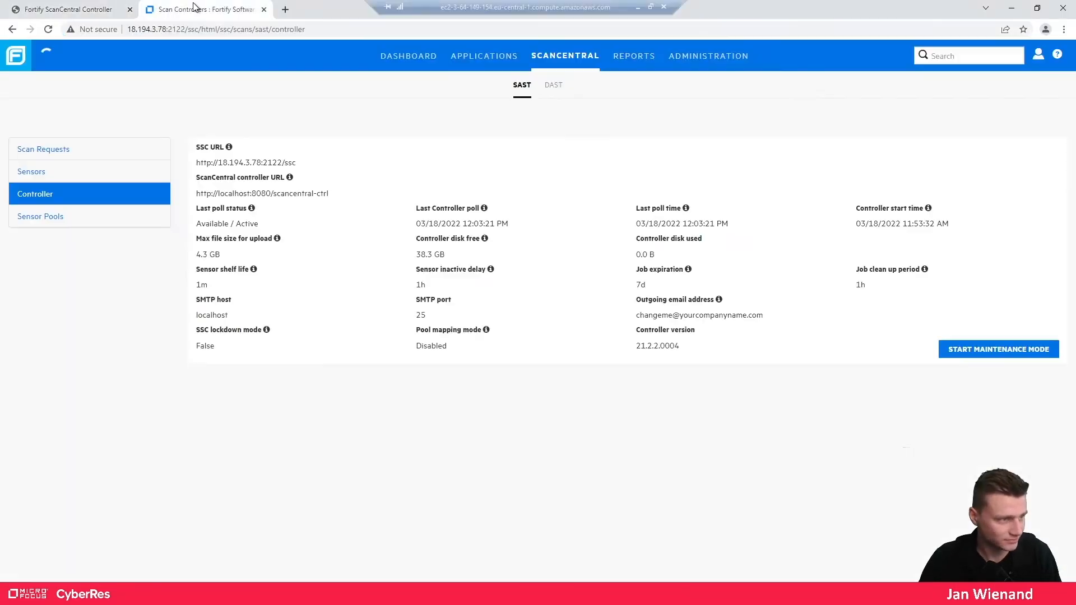
click(48, 29)
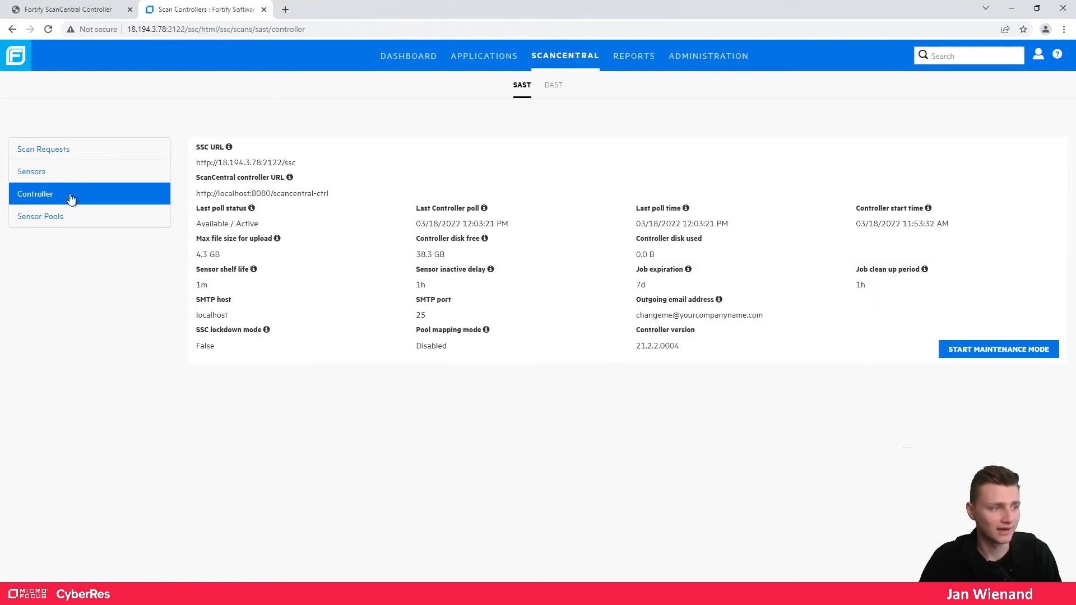
click(57, 173)
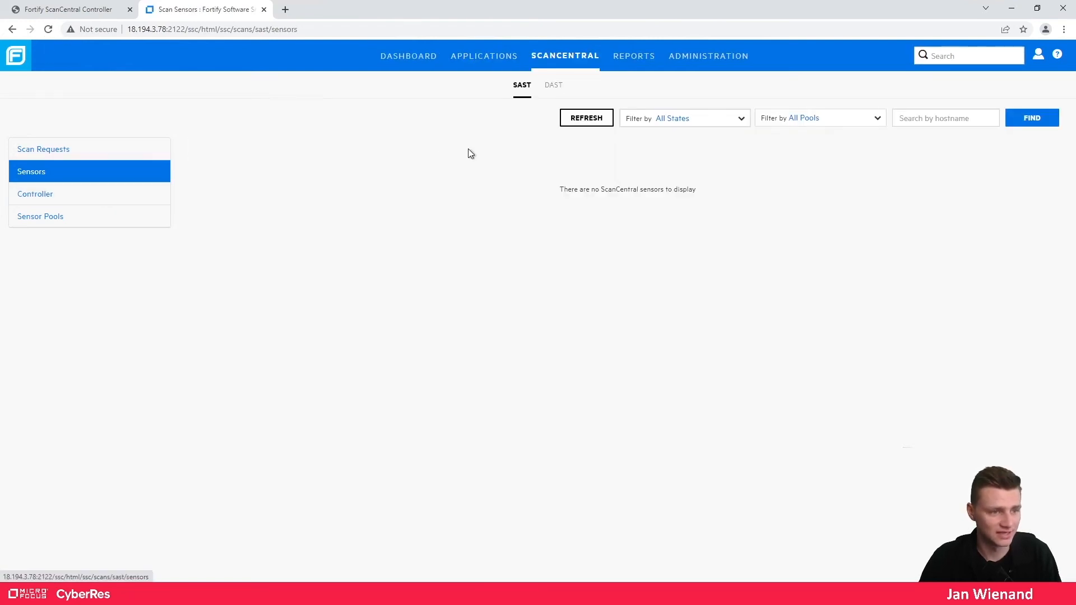
click(595, 119)
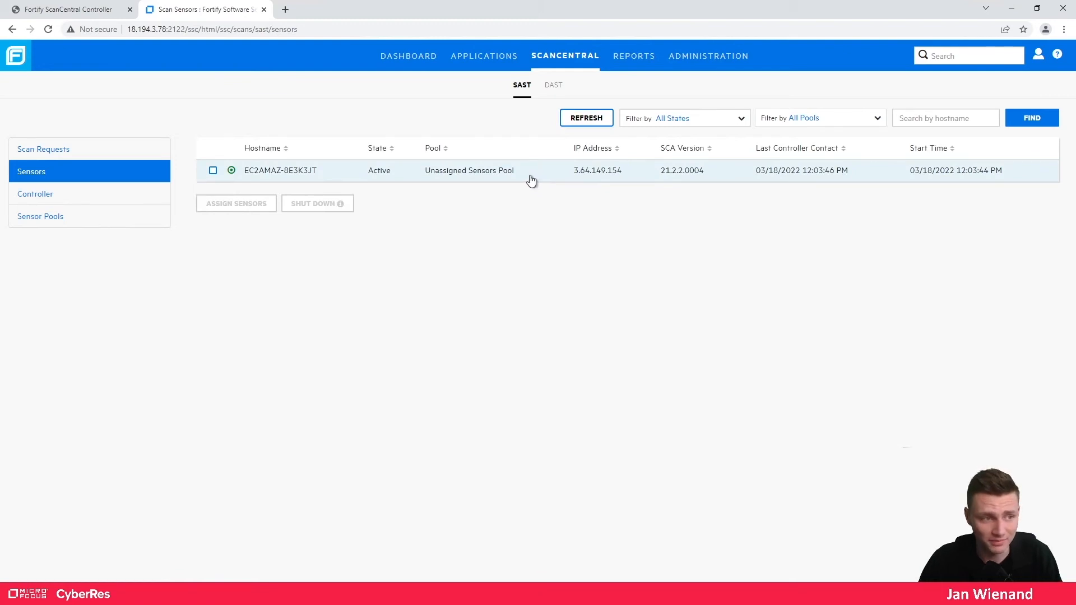
- Review sensor EC2AMAZ-8E3K3JT's details: SCA 21.2.2.0004, Windows Server 2019, 16 processors, 33.5 GB memory
drag(284, 176, 282, 176)
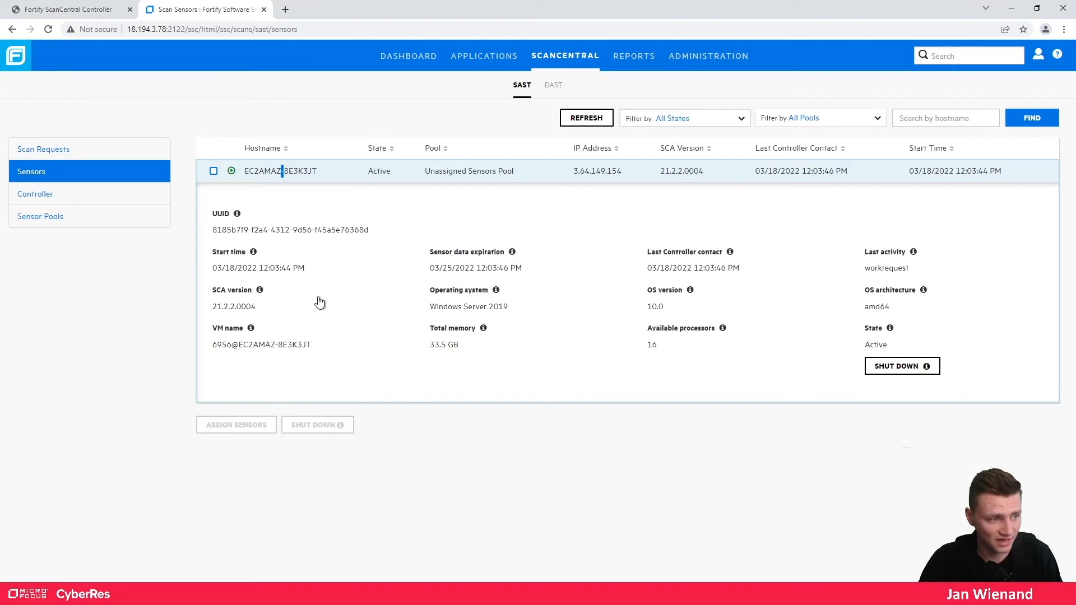
drag(259, 310, 213, 317)
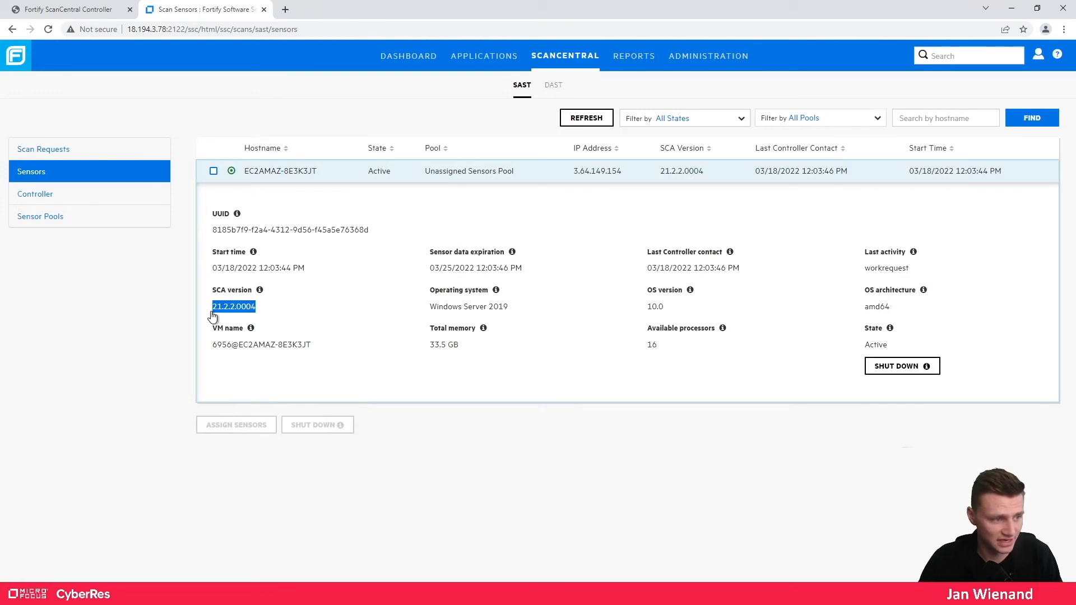
drag(423, 308, 532, 308)
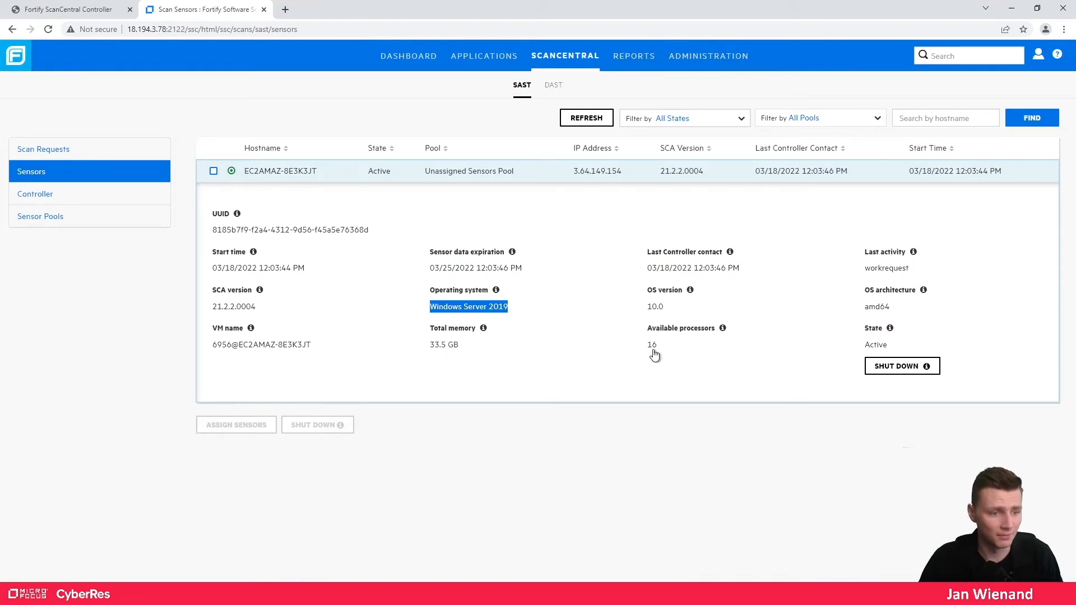
drag(665, 349, 642, 353)
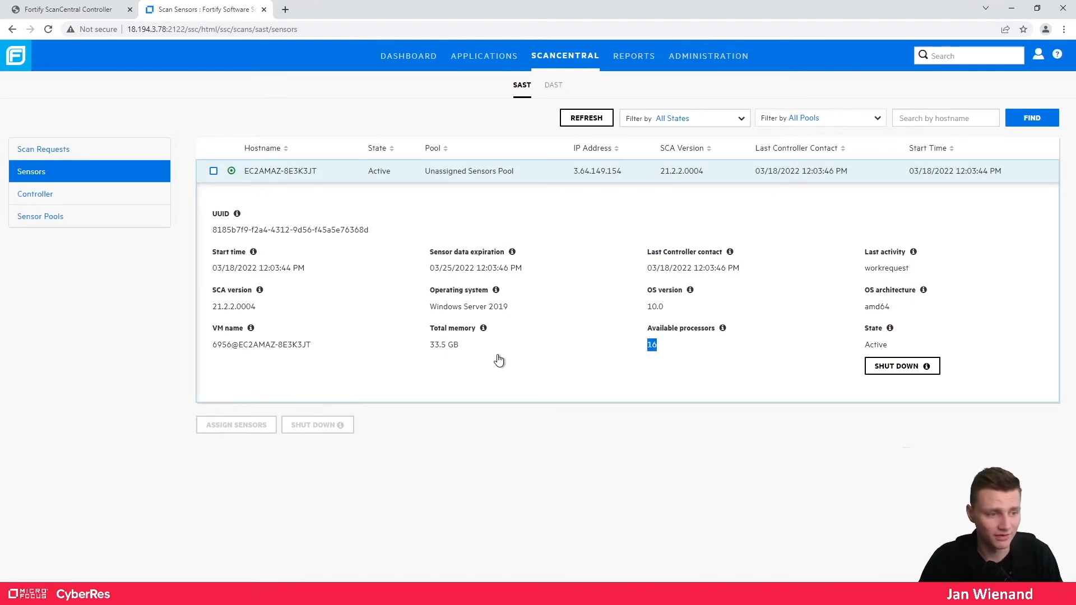
drag(461, 348, 421, 350)
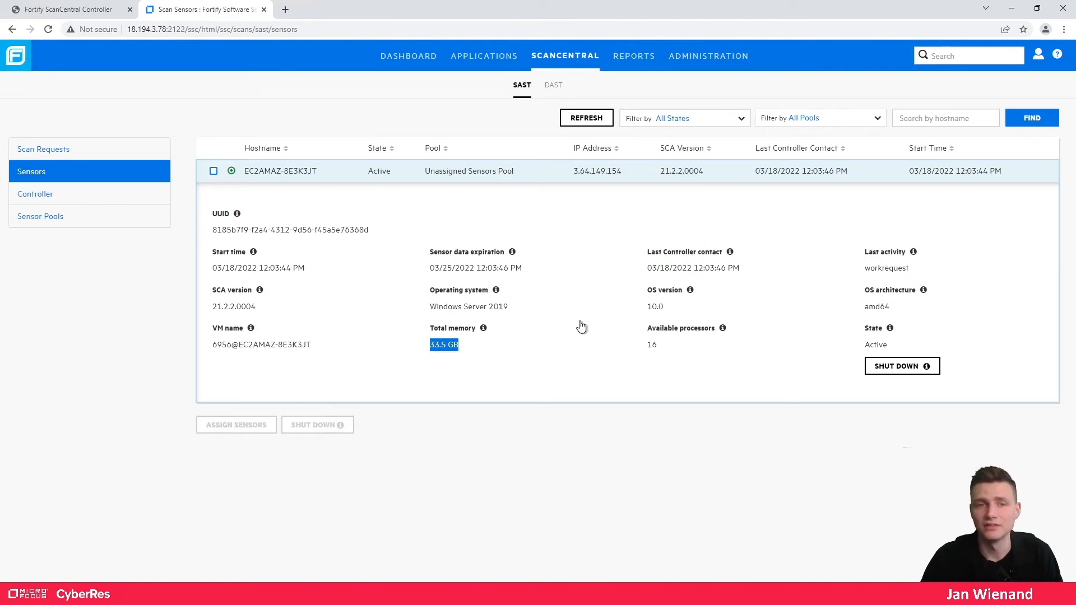
click(503, 177)
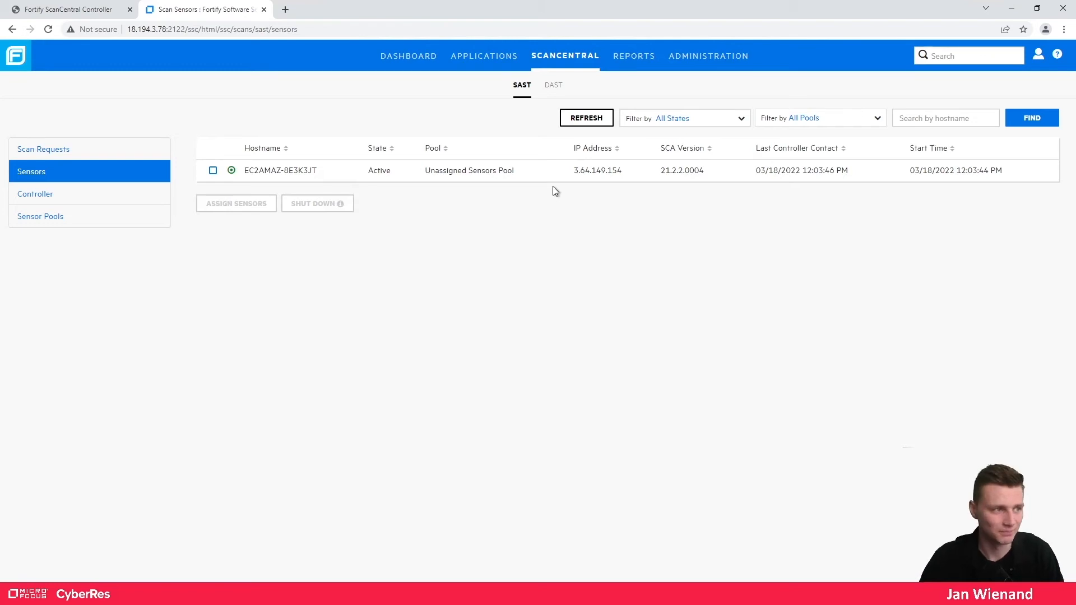
- Advance the architecture slide to add the Standalone Client linked to the ScanCentral SAST Controller
click(1016, 10)
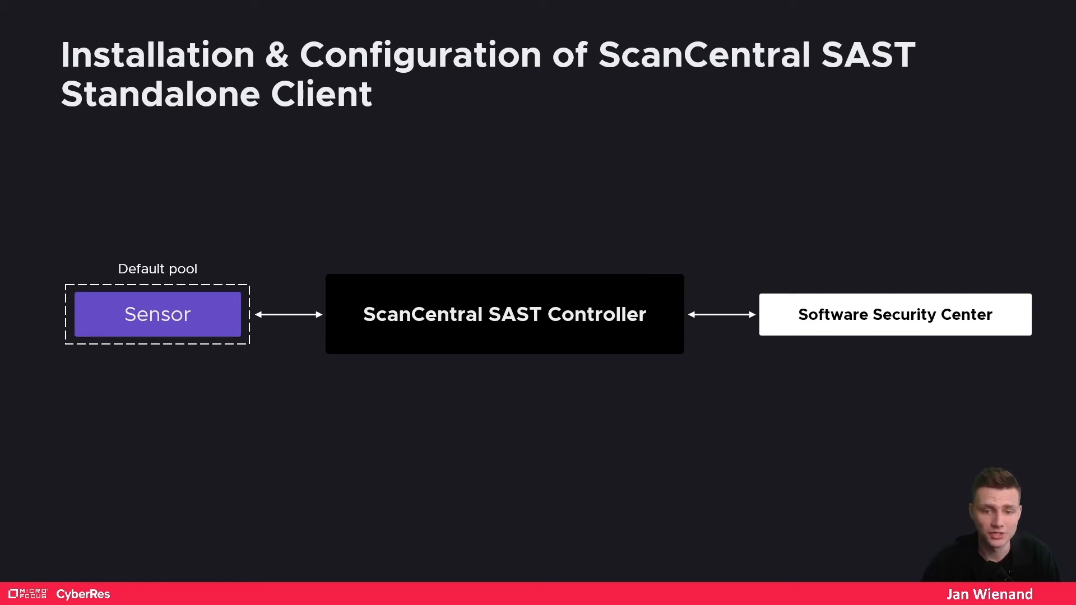
key(Right)
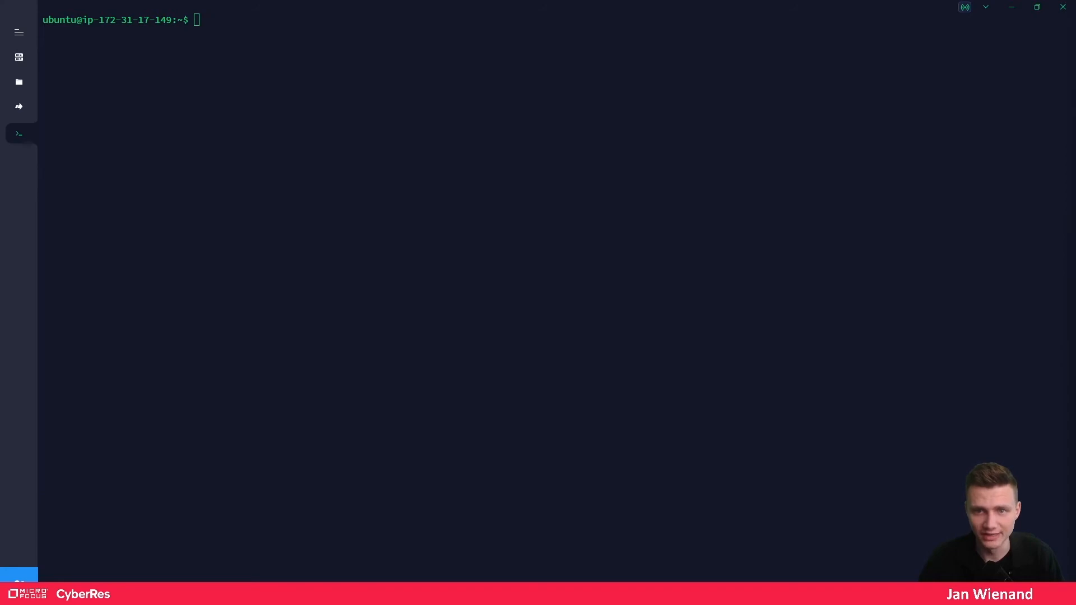
- Minimize the Ubuntu terminal and maximize the Submitting Scan Requests documentation window
click(1012, 7)
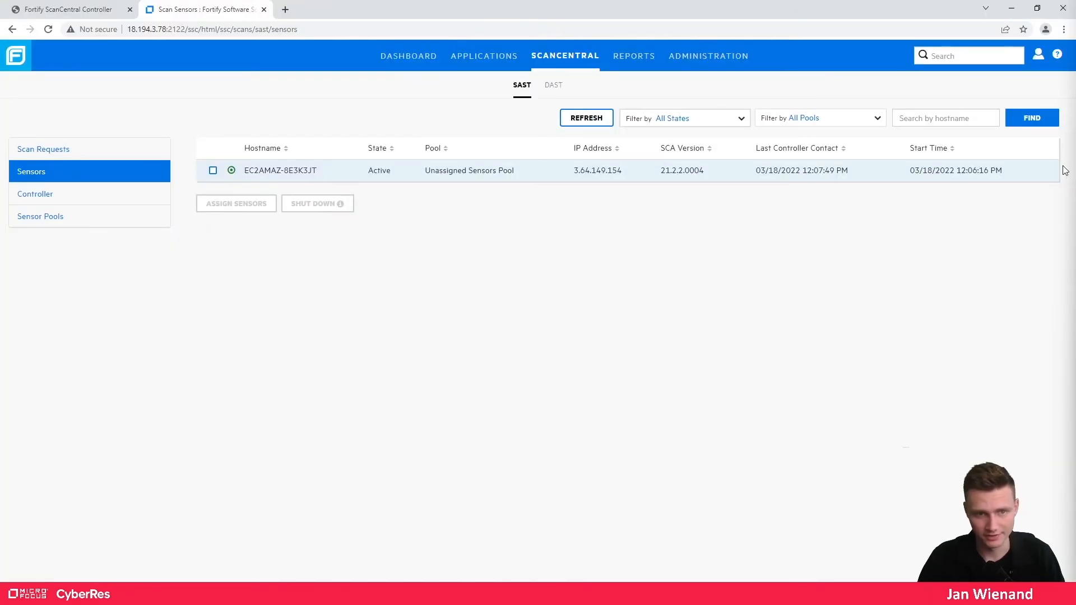
key(alt+Tab)
double_click(845, 33)
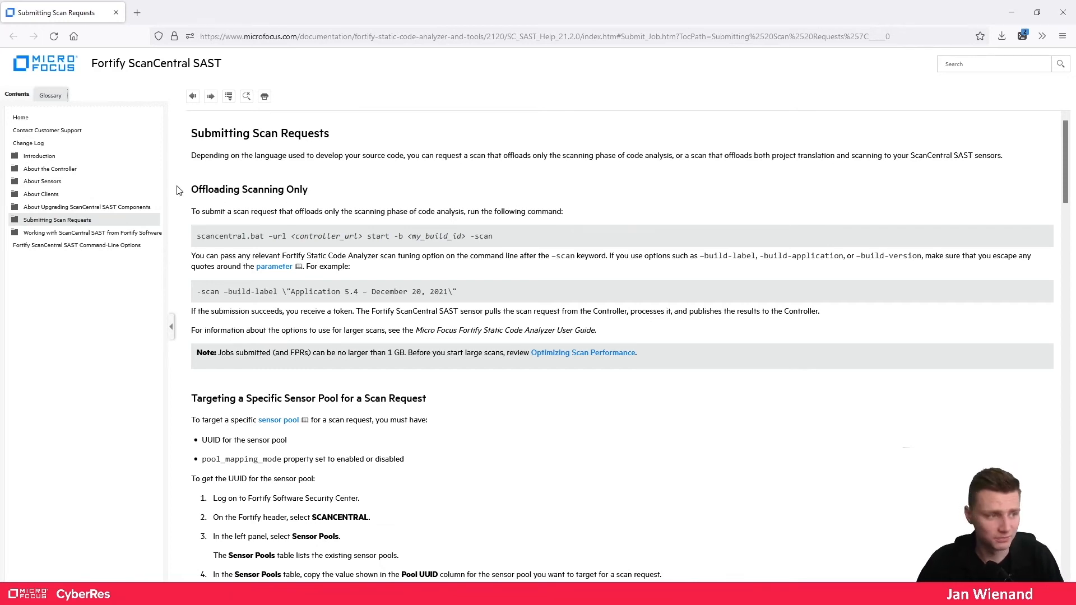
- Highlight the Offloading Scanning Only heading and skim its section
drag(192, 191, 312, 194)
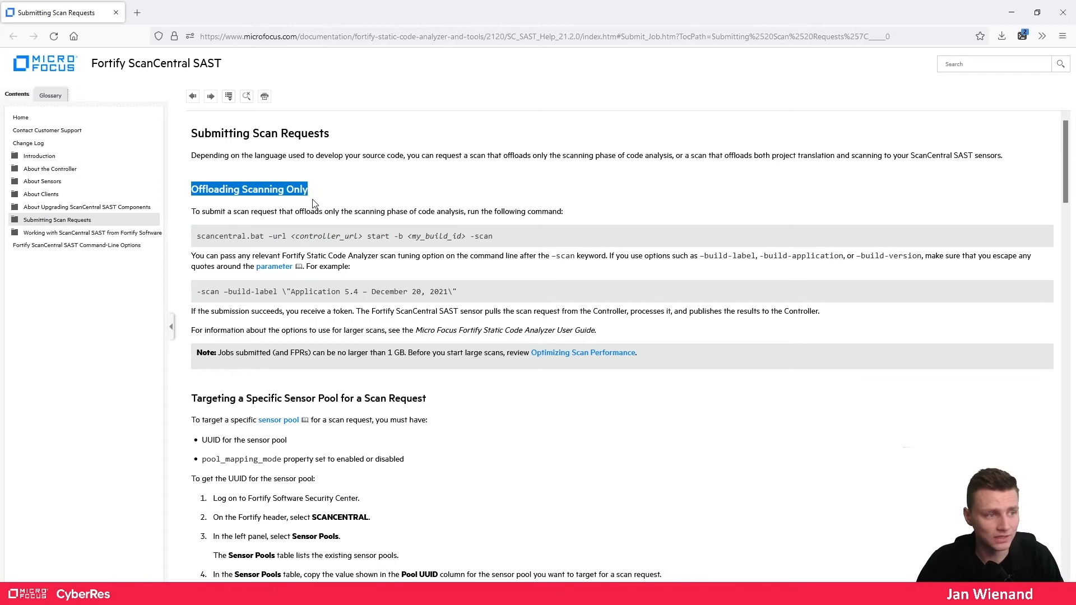
scroll(306, 253, down, 12)
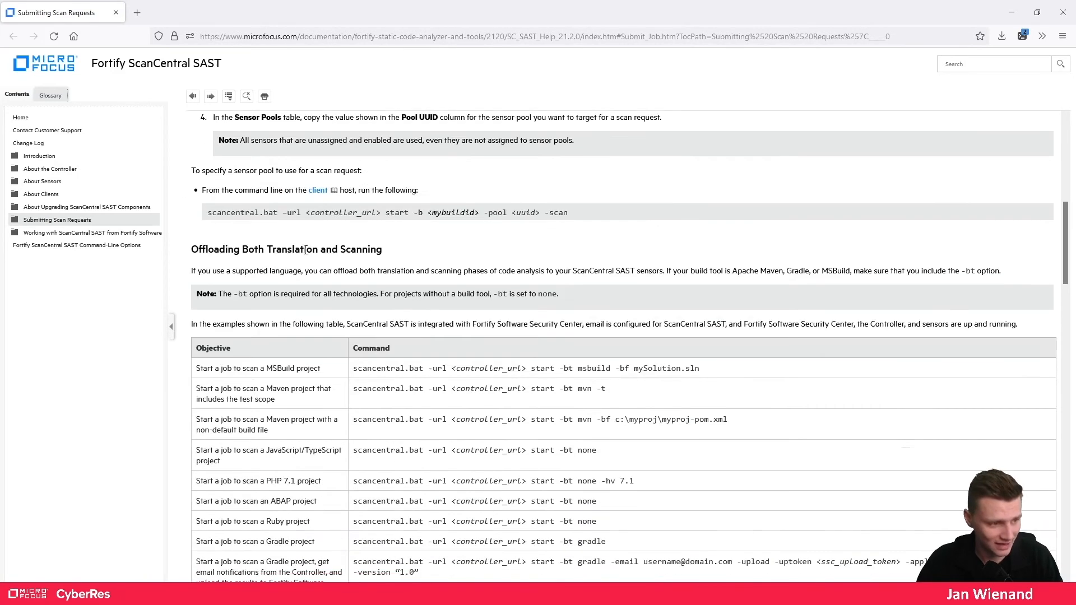
scroll(305, 253, up, 5)
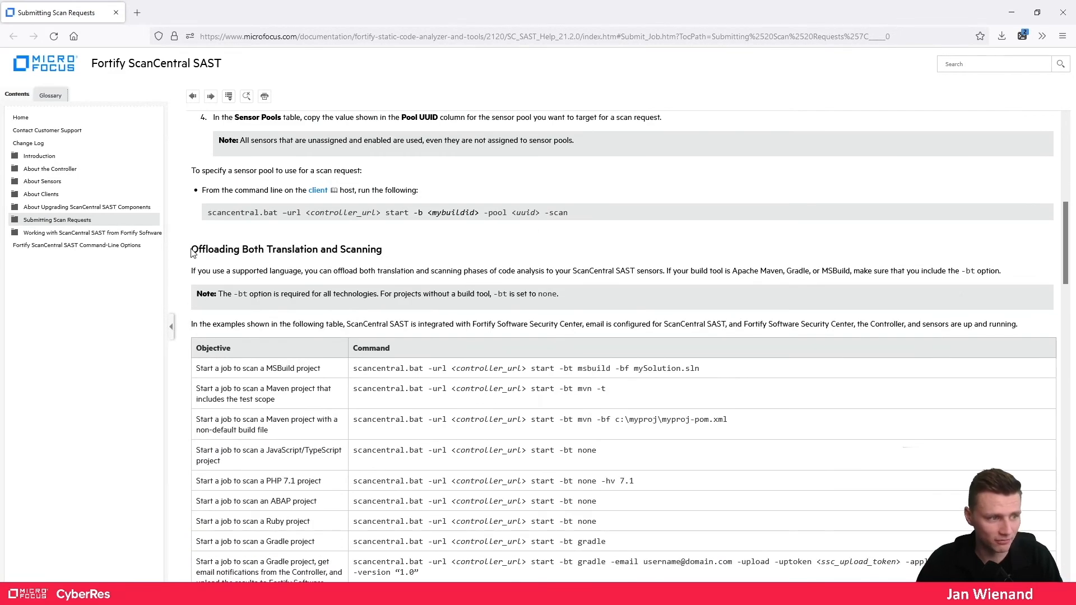
- Review the Offloading Both Translation and Scanning commands, then open Creating ScanCentral SAST Clients in a new tab
drag(192, 249, 393, 255)
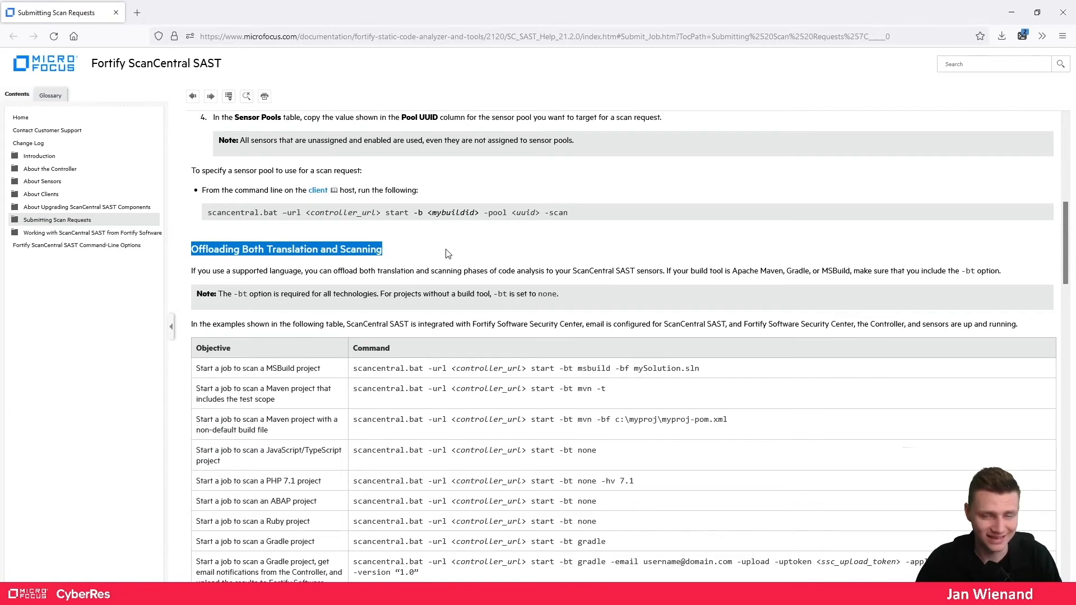
scroll(448, 254, down, 1)
drag(318, 195, 497, 530)
scroll(613, 347, down, 3)
scroll(671, 405, up, 4)
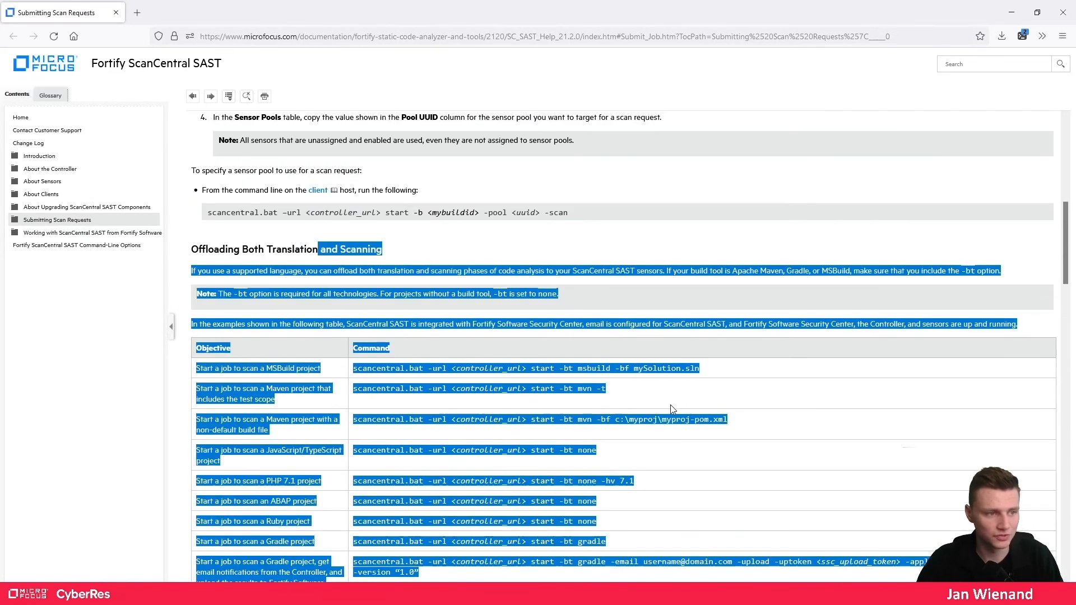
scroll(720, 408, up, 3)
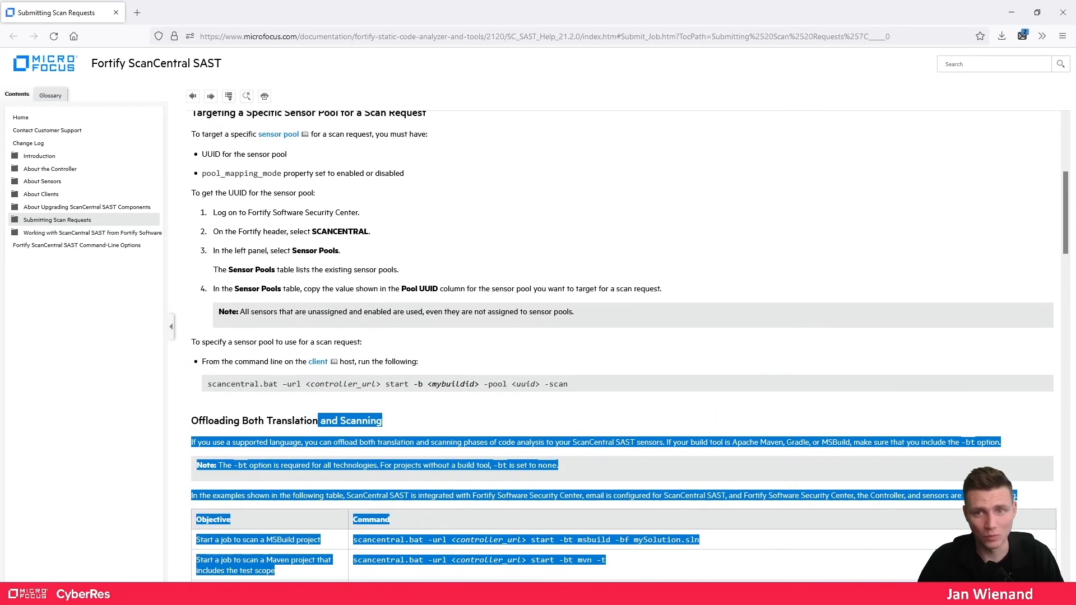
key(alt+Tab)
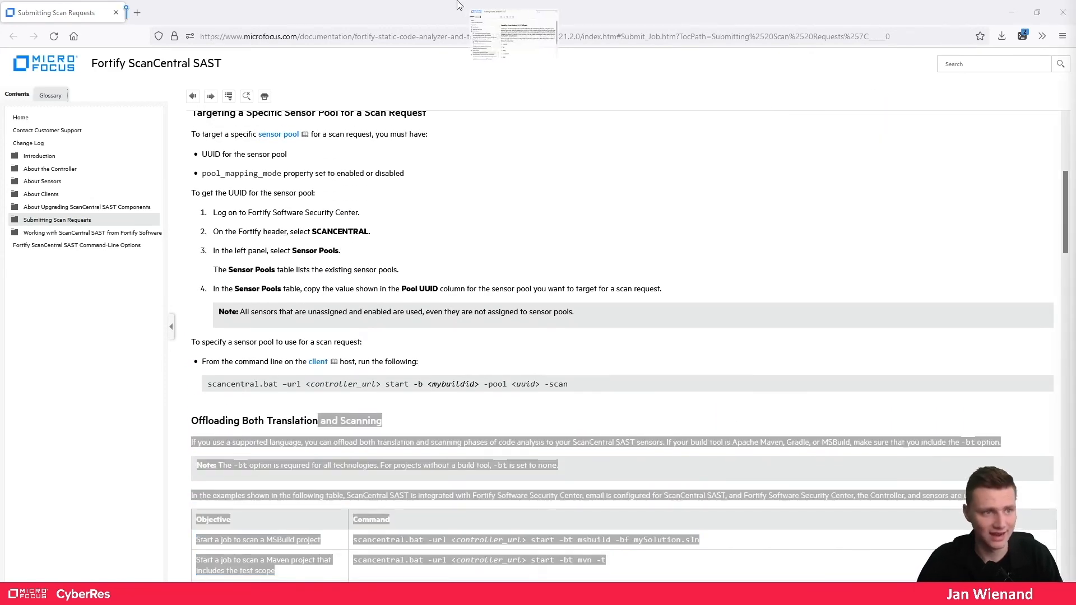
drag(457, 1, 482, 21)
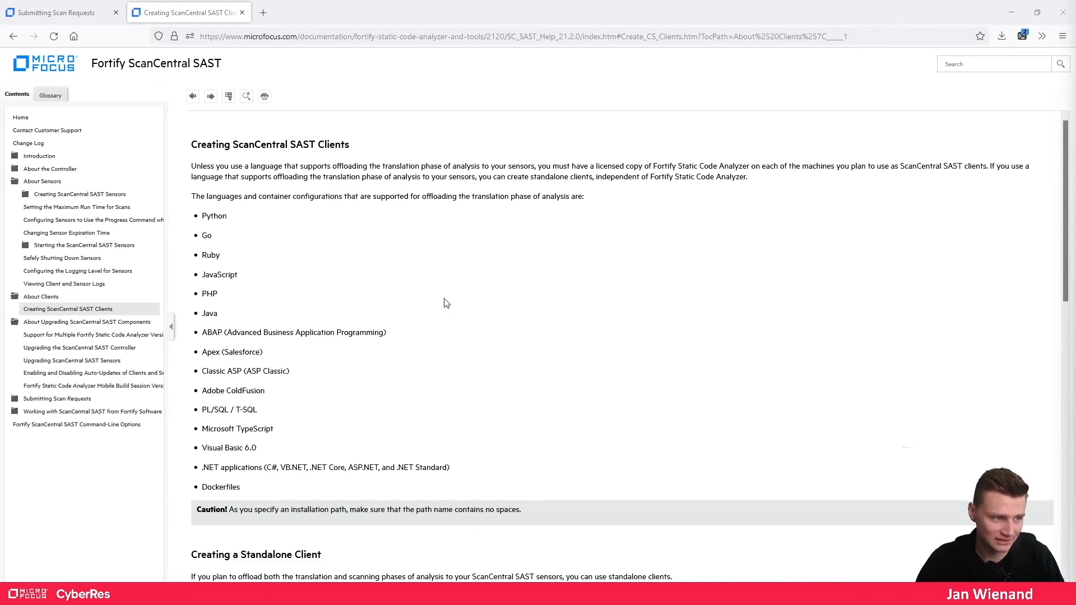
- Scroll through the Creating a Standalone Client section of the ScanCentral documentation
scroll(420, 339, down, 3)
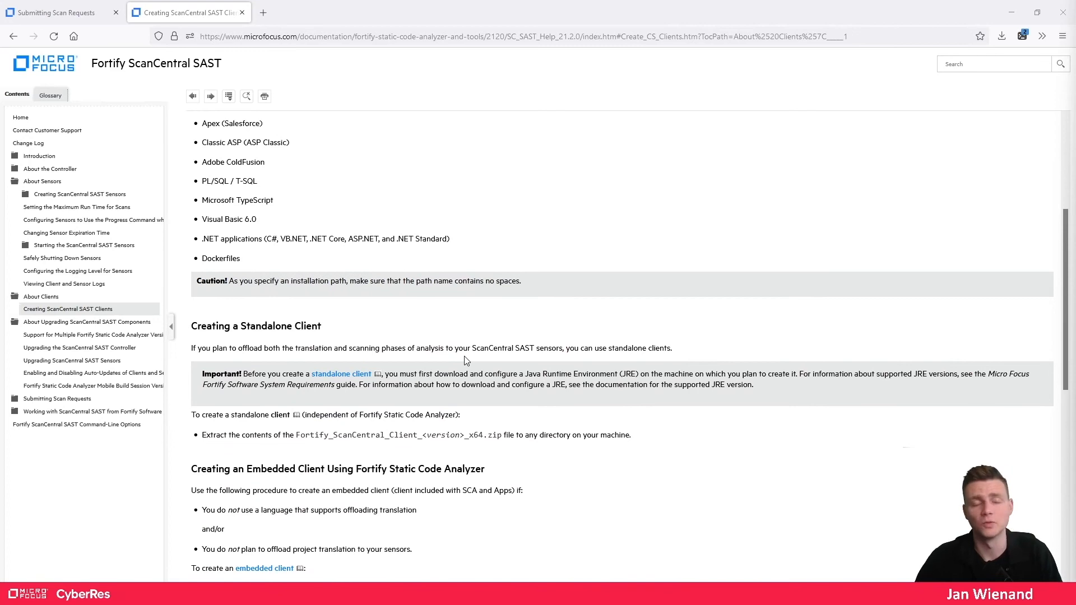
scroll(385, 294, up, 4)
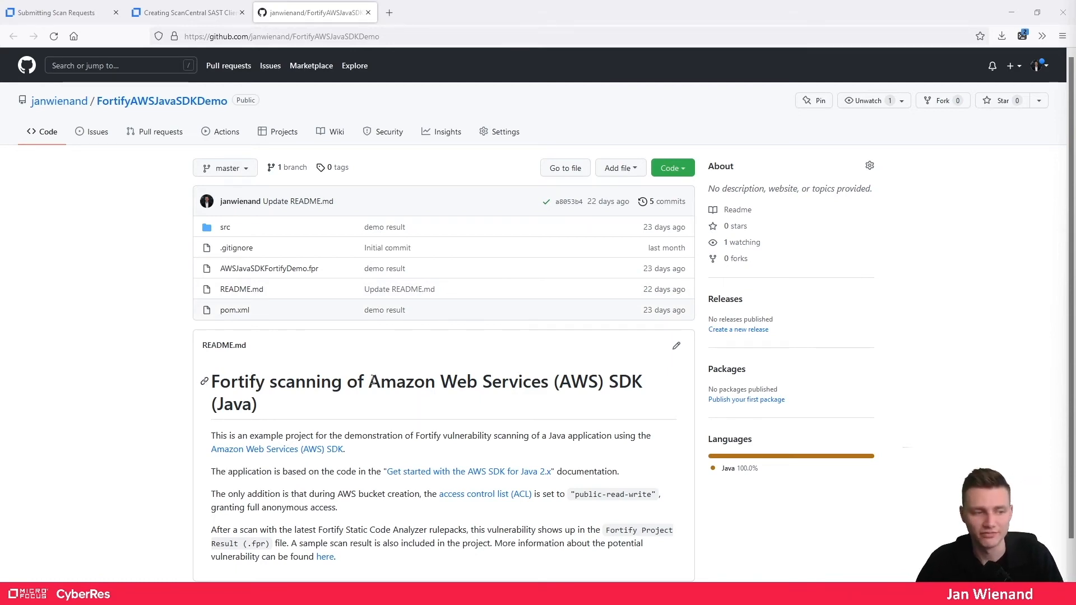
- Point out the AWS SDK README heading, then minimize the GitHub window to show the Sensors page
drag(369, 382, 656, 381)
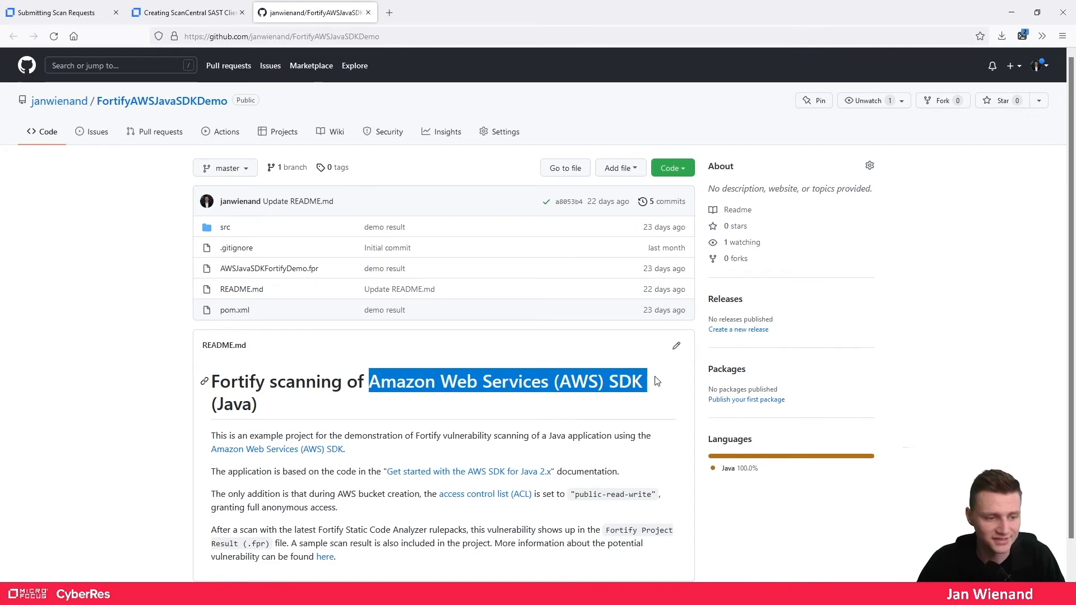
click(582, 404)
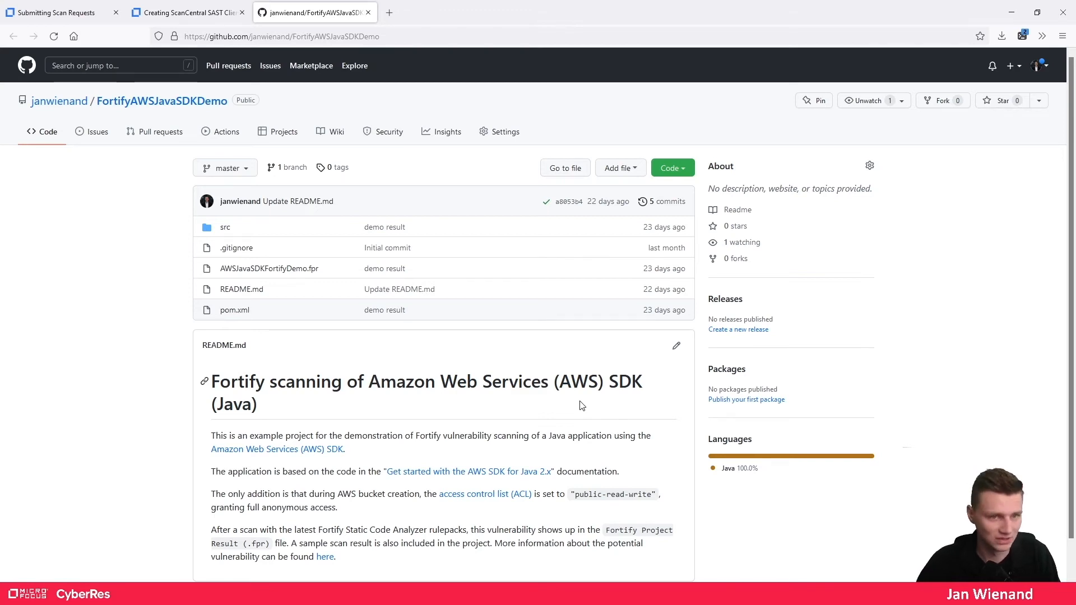
click(1019, 16)
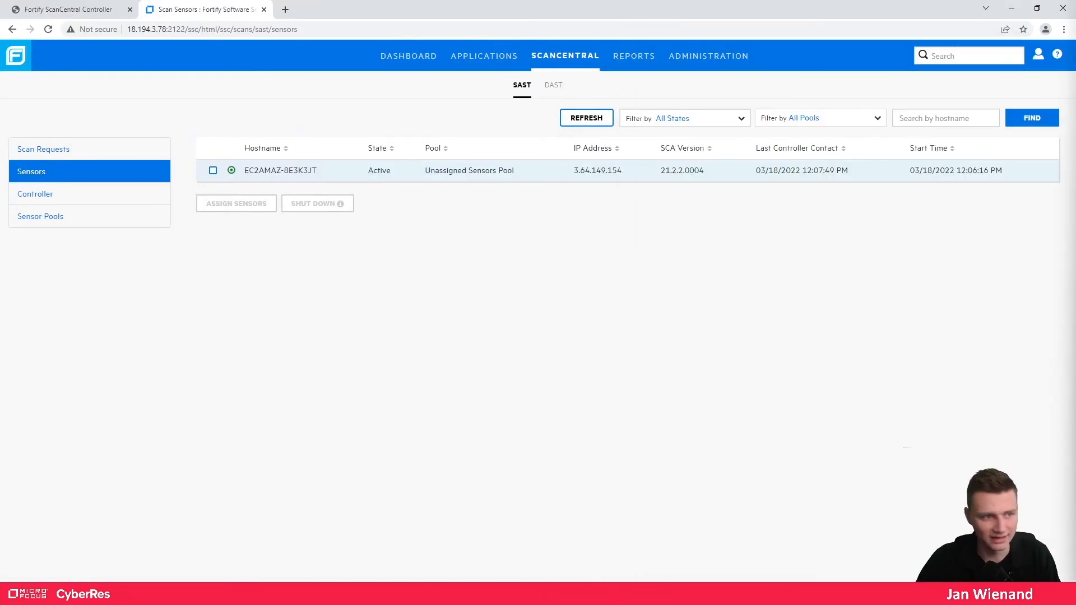
- List the home directory and point out the FortifyAWSJavaSDKDemo-master and ScanCentral client folders
click(1014, 9)
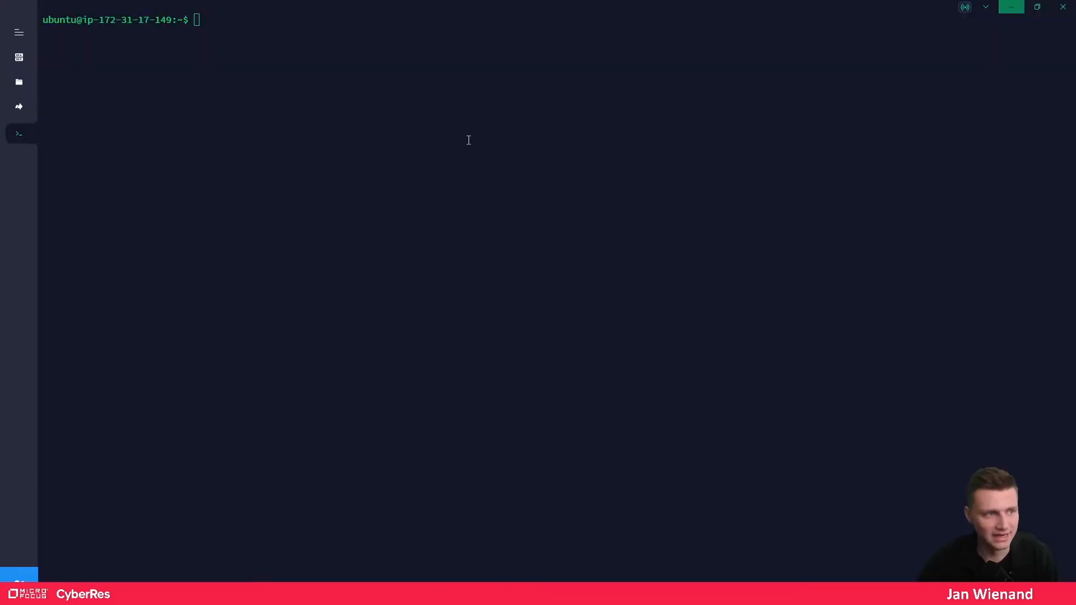
text(ll)
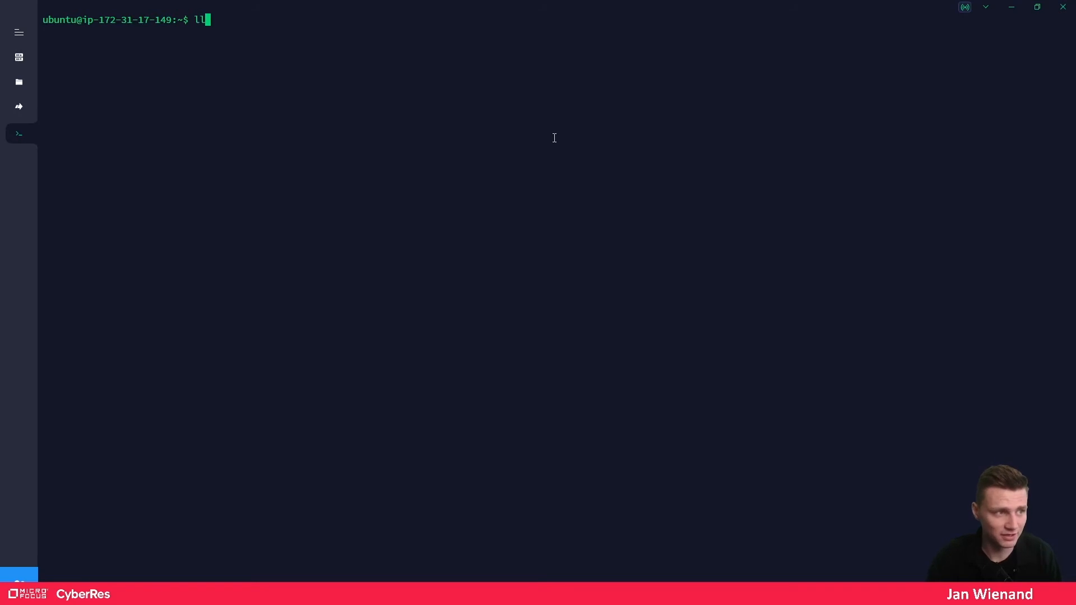
key(Return)
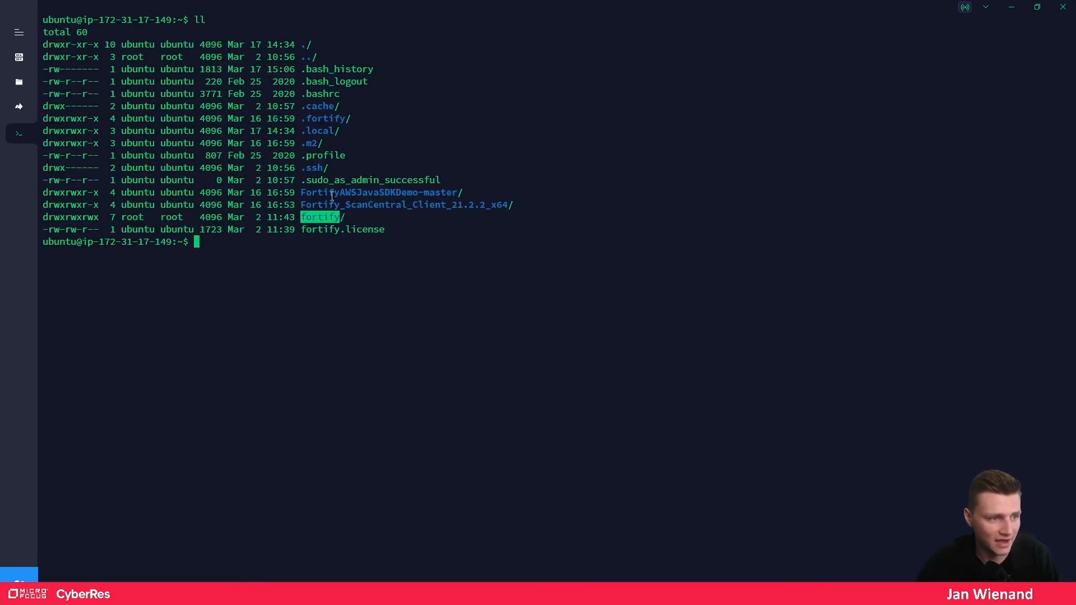
drag(301, 192, 470, 192)
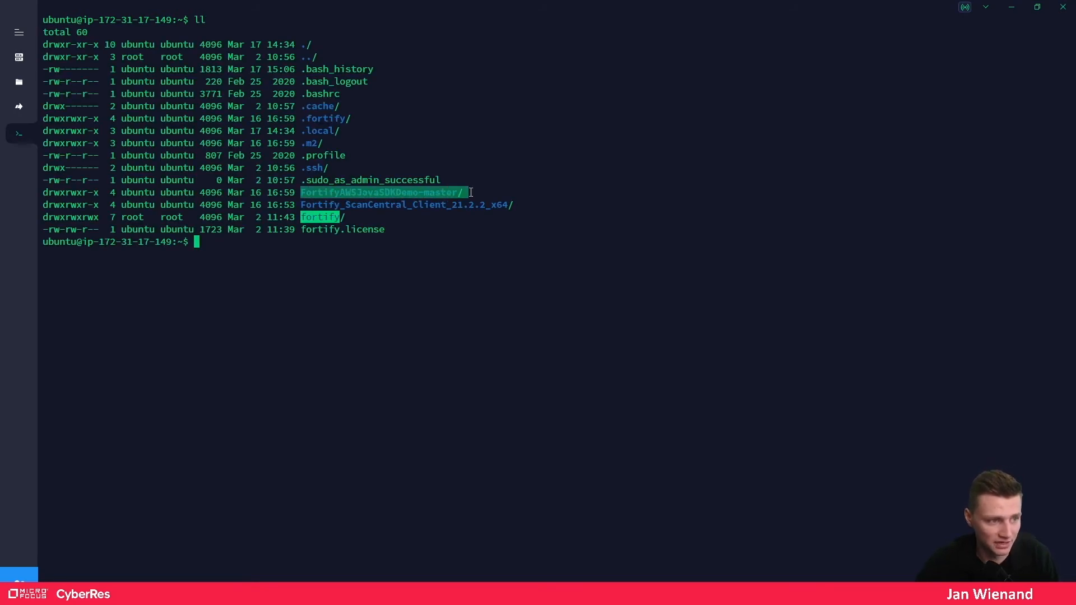
drag(301, 204, 514, 204)
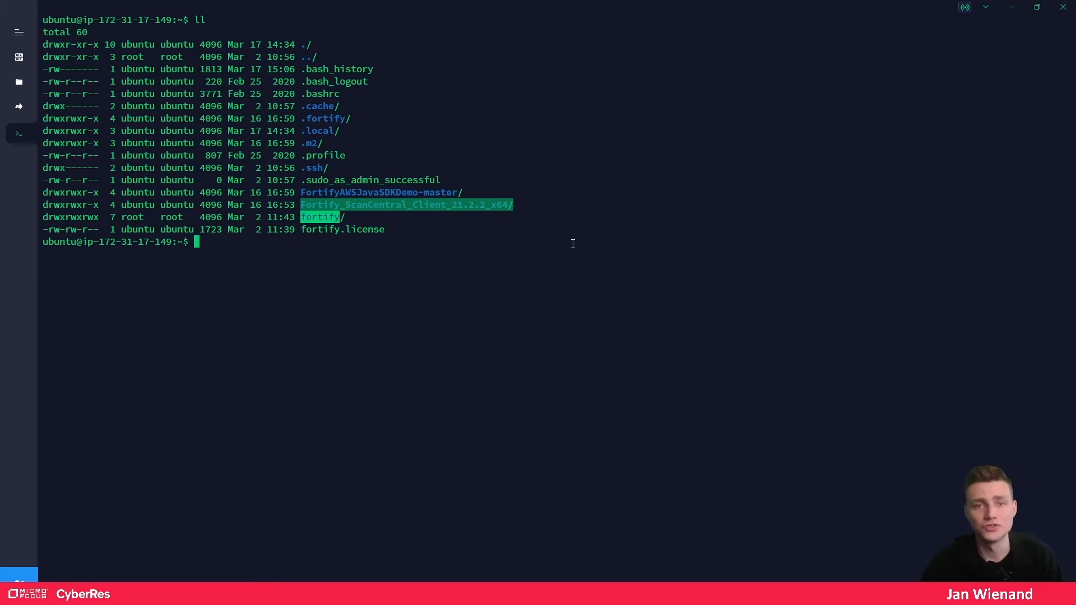
click(520, 291)
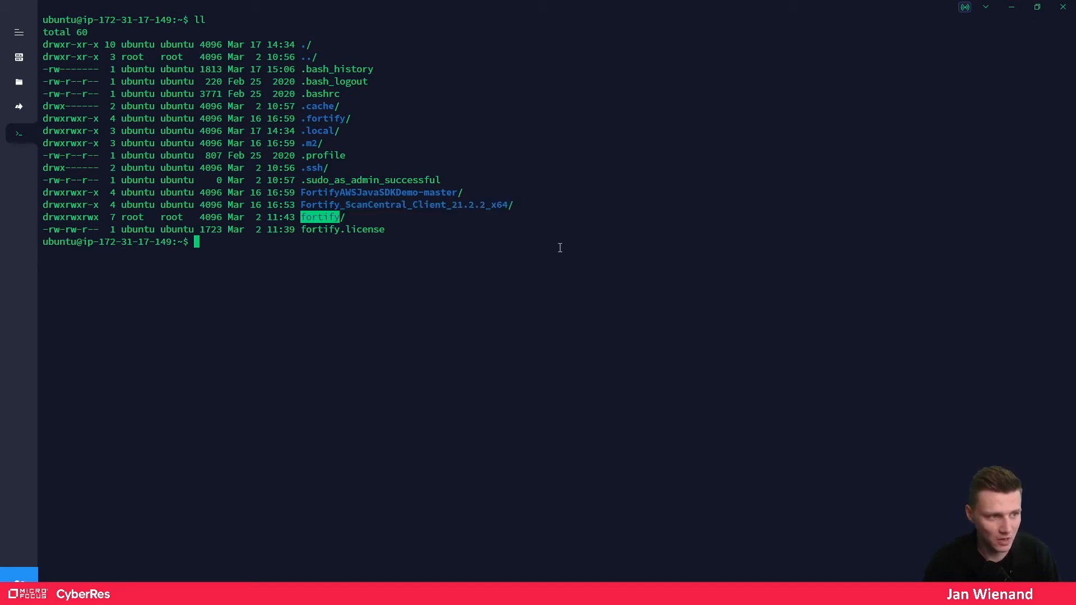
- Move into the ScanCentral client folder and then its Core folder, listing each
text(cd Fortify)
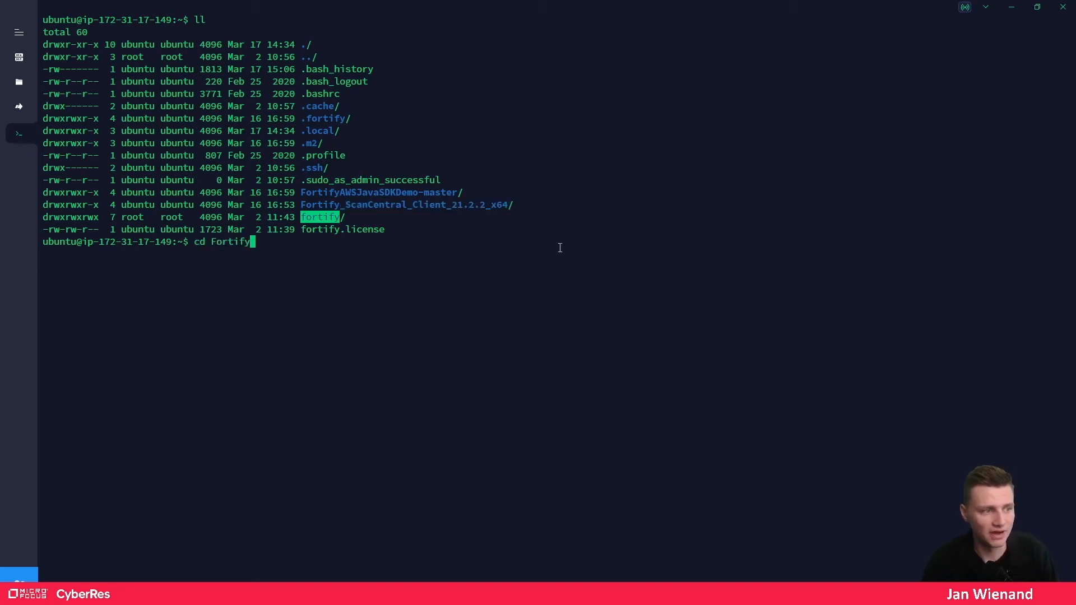
text(_)
key(Tab)
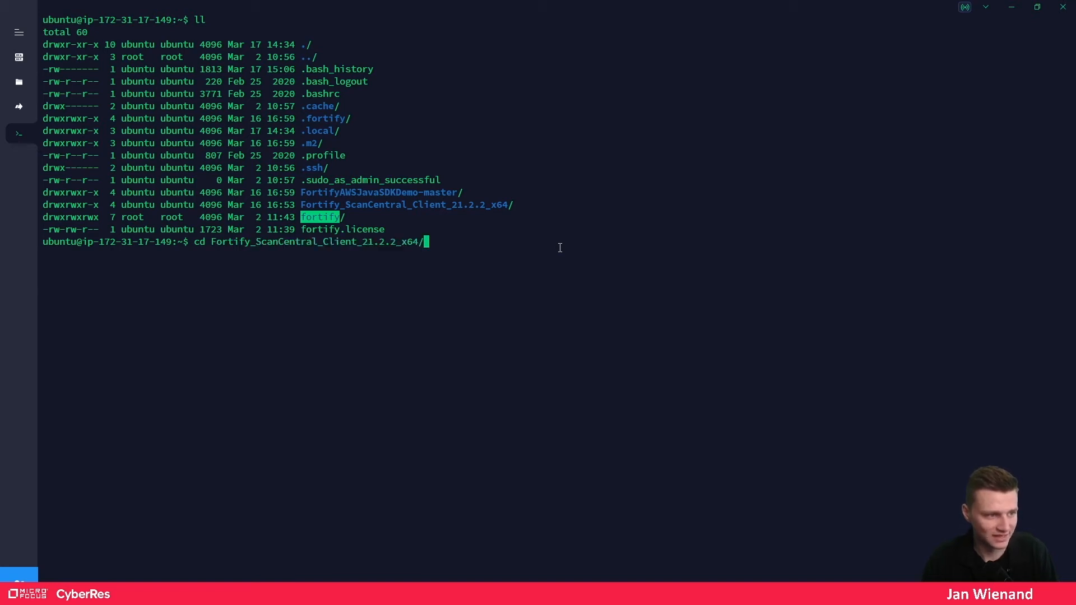
key(Return)
text(ll)
key(Return)
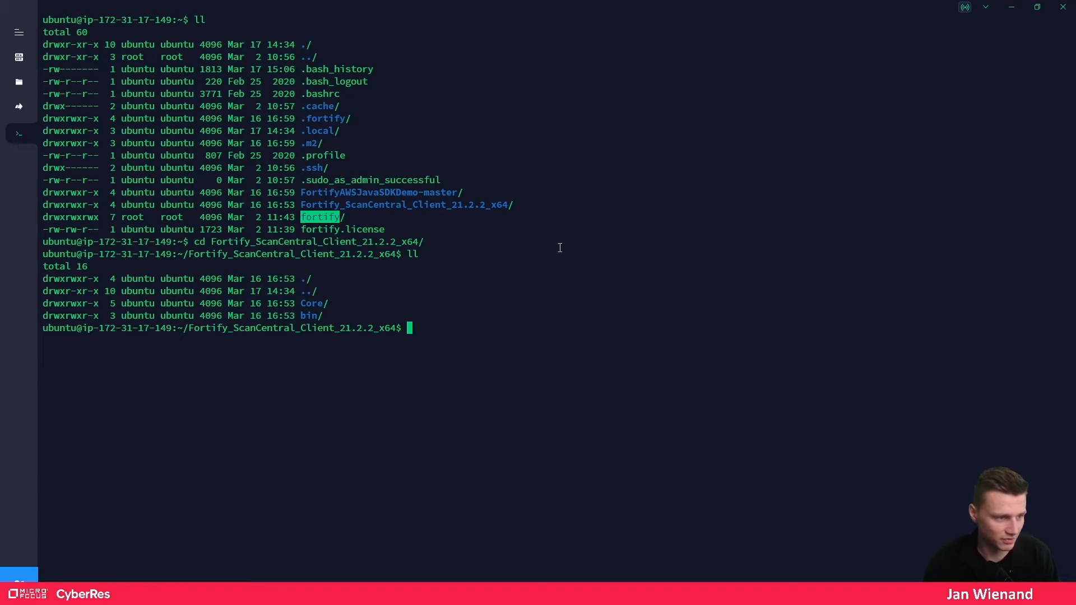
text(cd C)
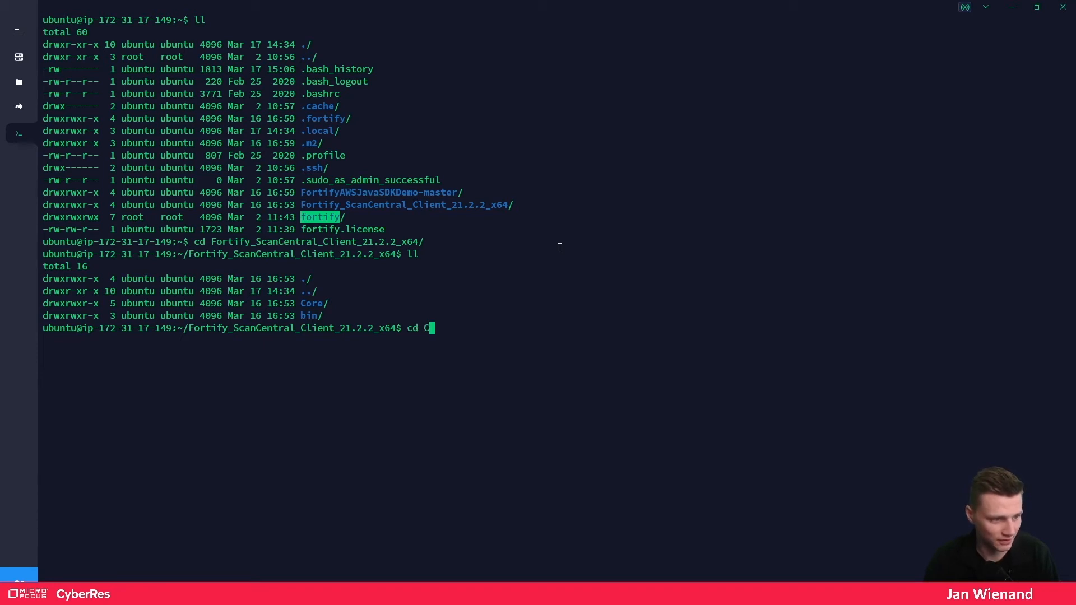
key(Tab)
key(Return)
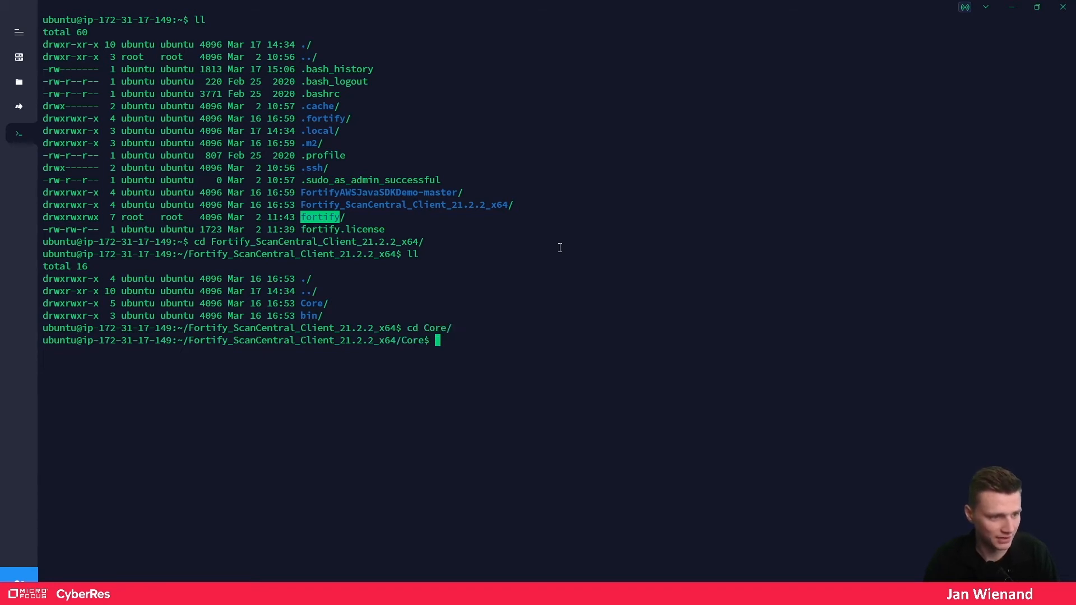
text(ll)
key(Return)
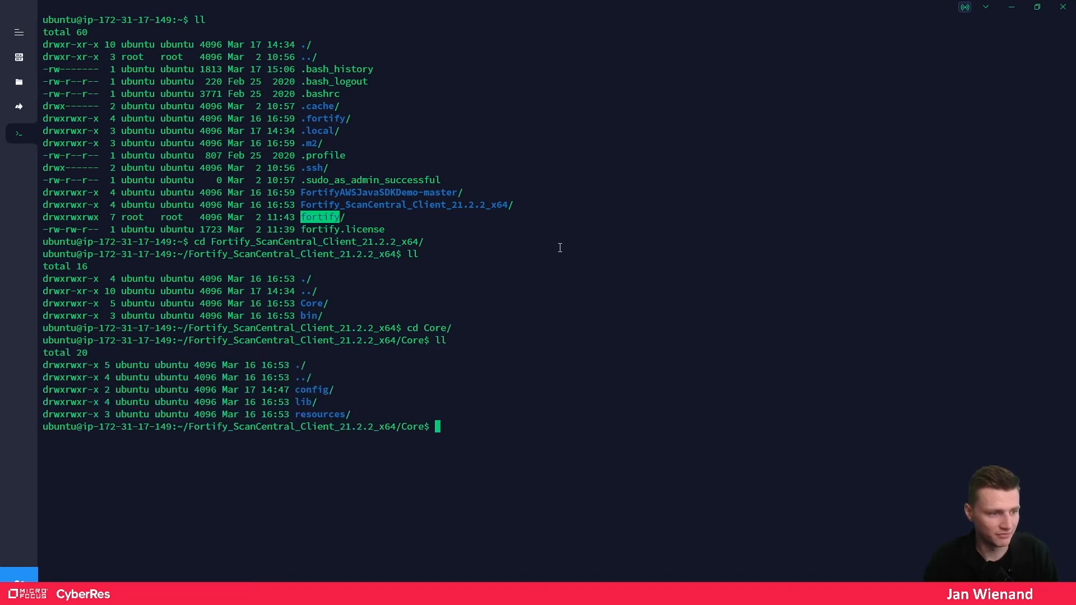
- Enter the config folder, locate client.properties, and open it in nano
text(cd con)
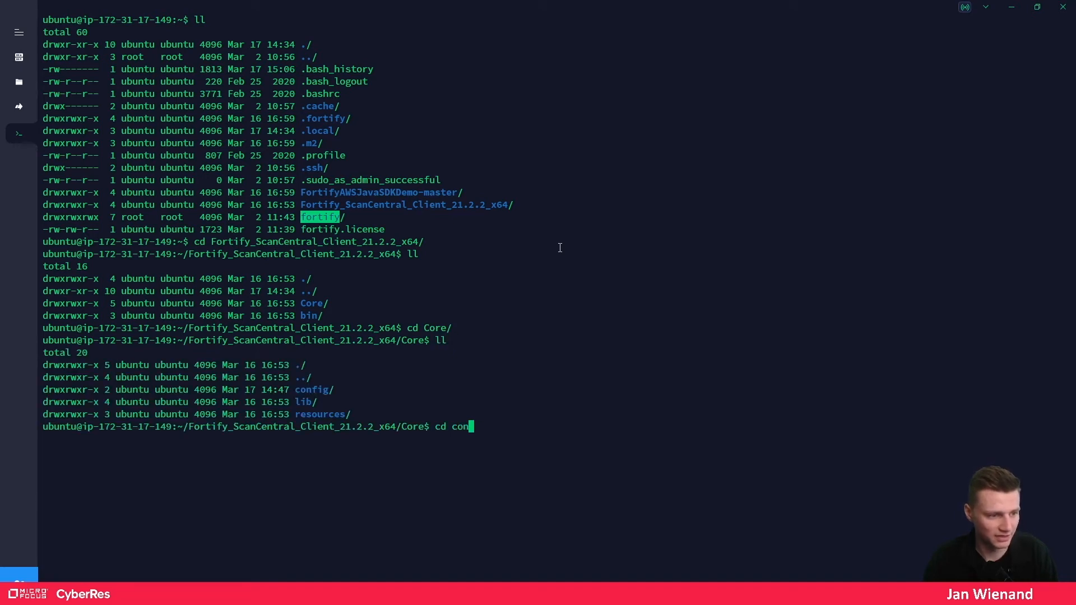
key(Tab)
key(Return)
text(ll)
key(Return)
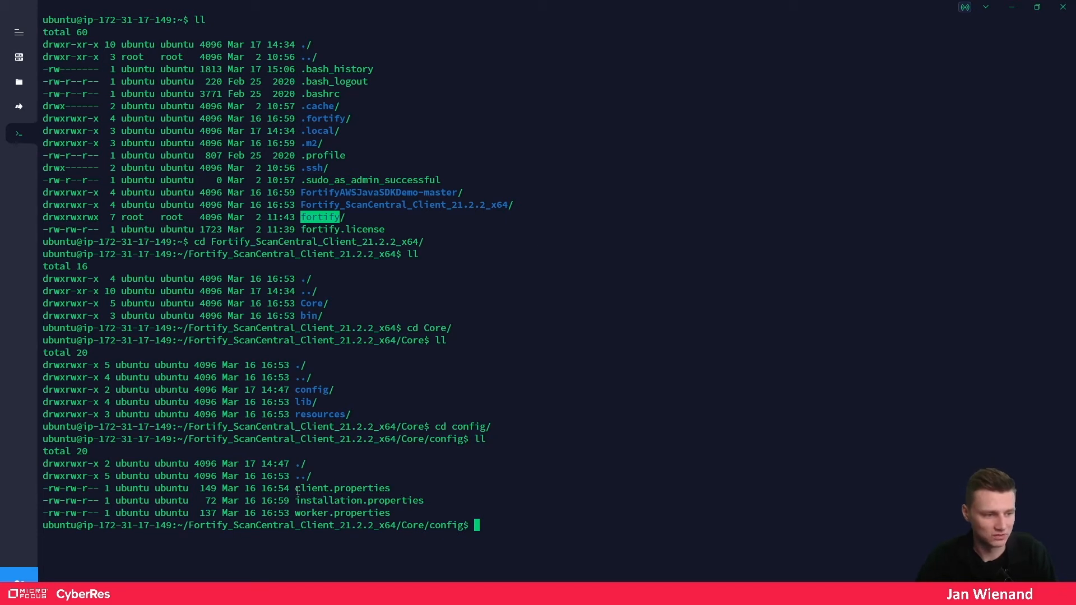
drag(295, 489, 390, 488)
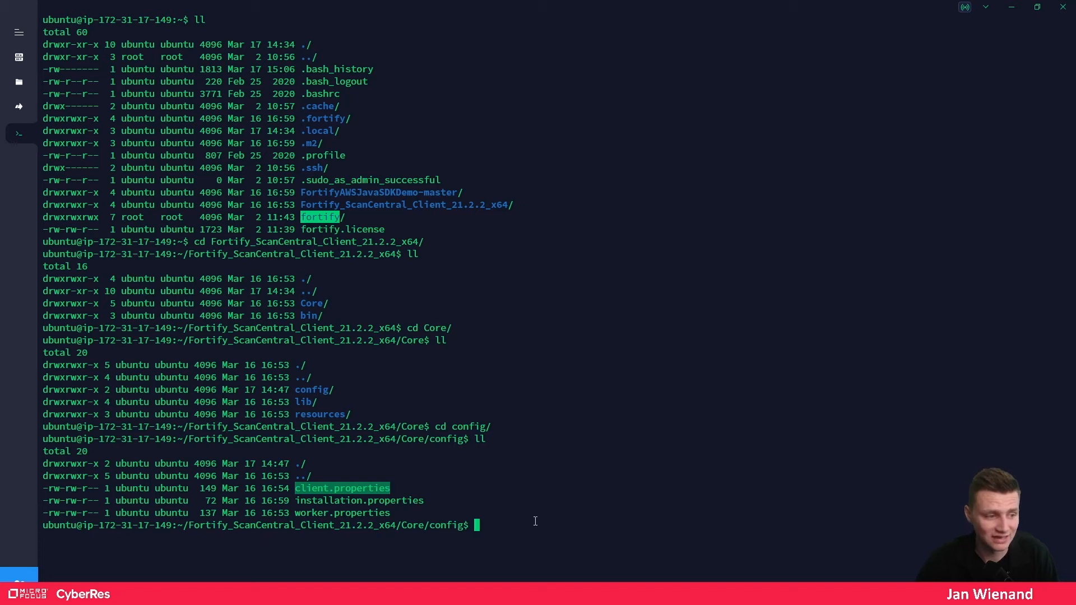
click(562, 531)
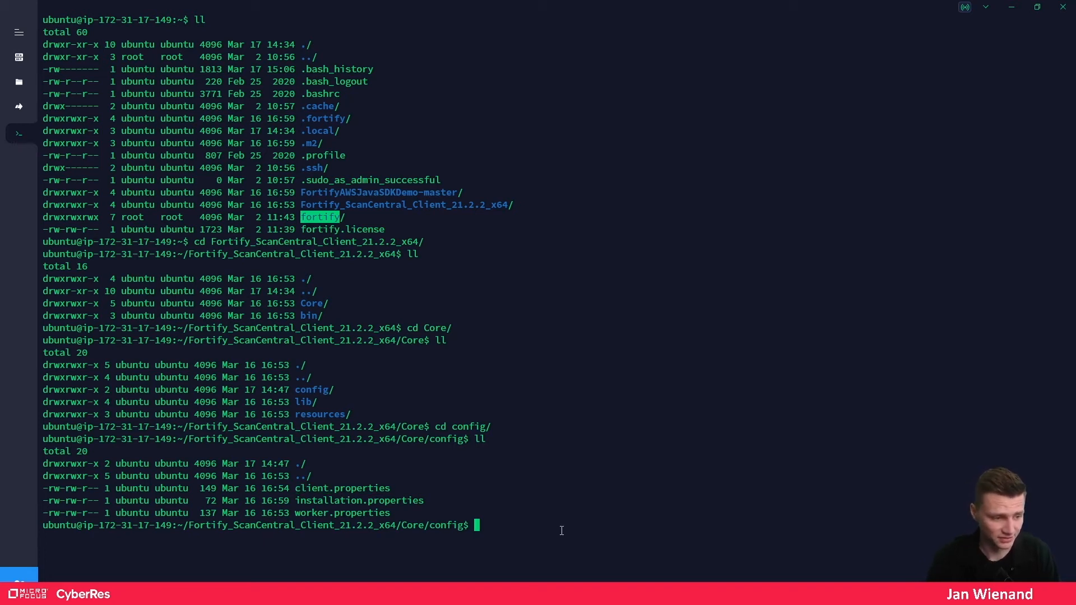
text(nano )
text(cl)
key(Tab)
key(Return)
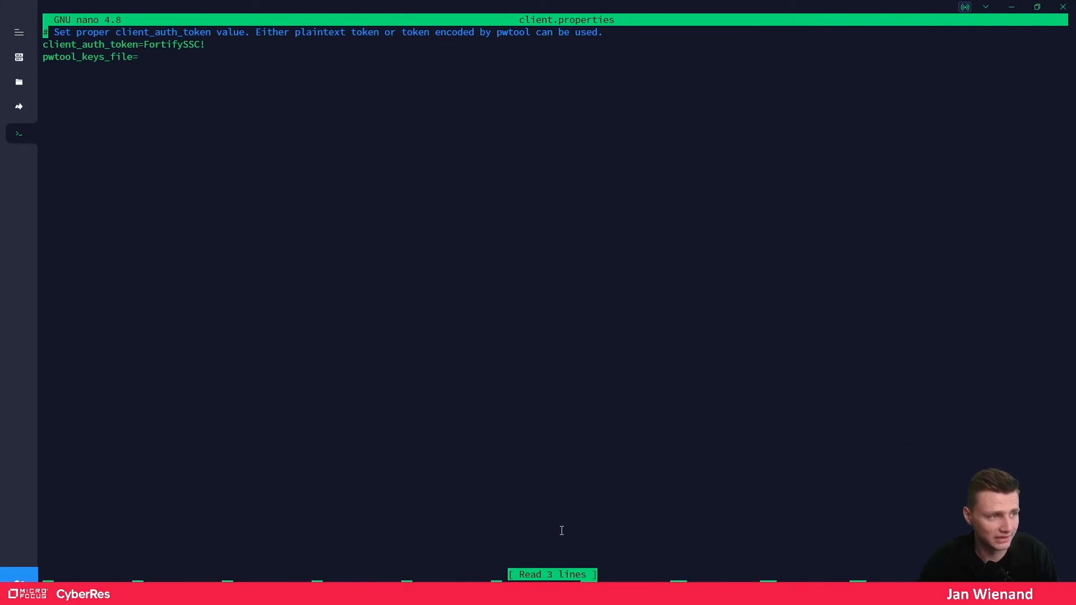
- Match client.properties' client_auth_token against the controller's config.properties token, then exit nano unchanged
key(Down)
key(Down)
key(Down)
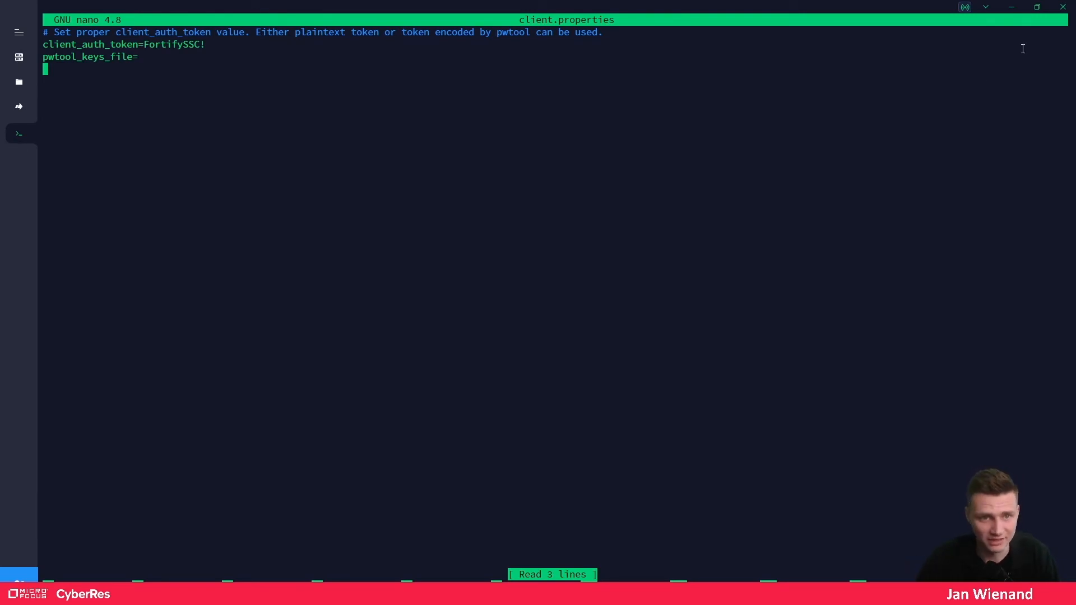
click(1012, 7)
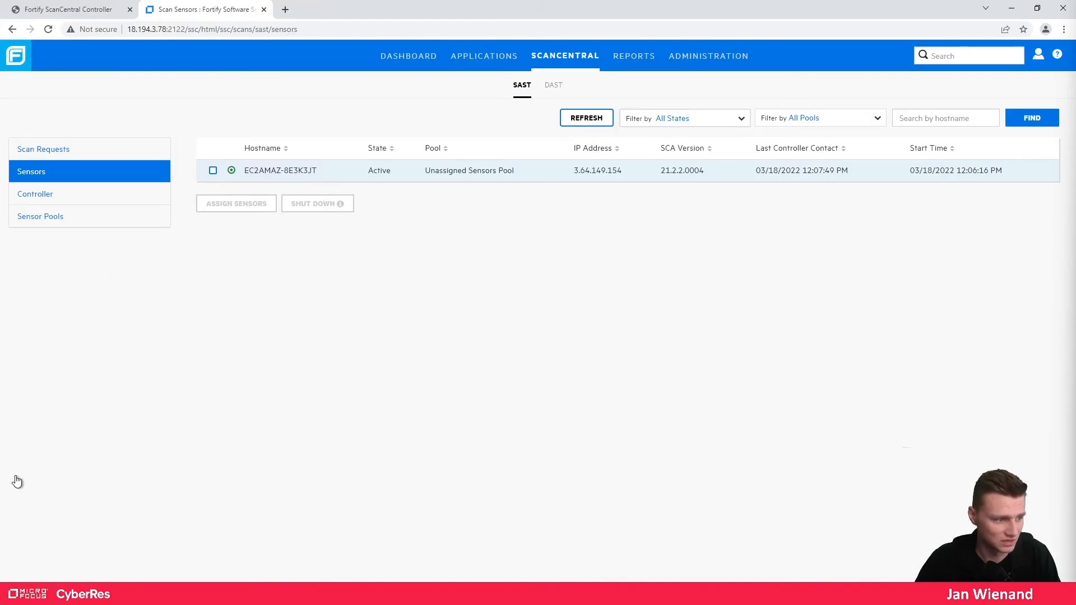
key(alt+Tab)
click(71, 27)
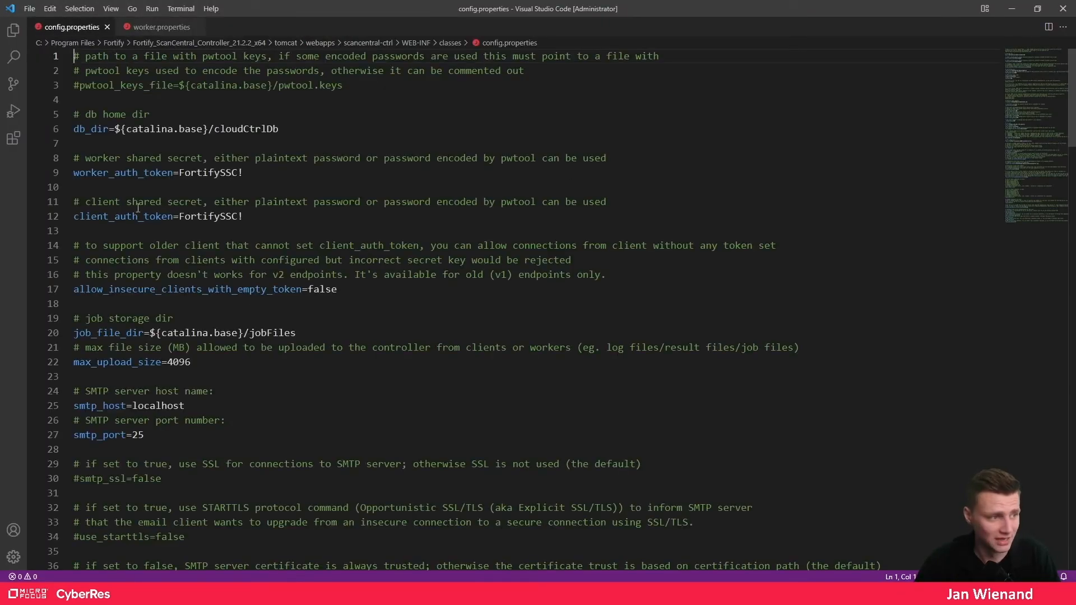
drag(73, 216, 244, 216)
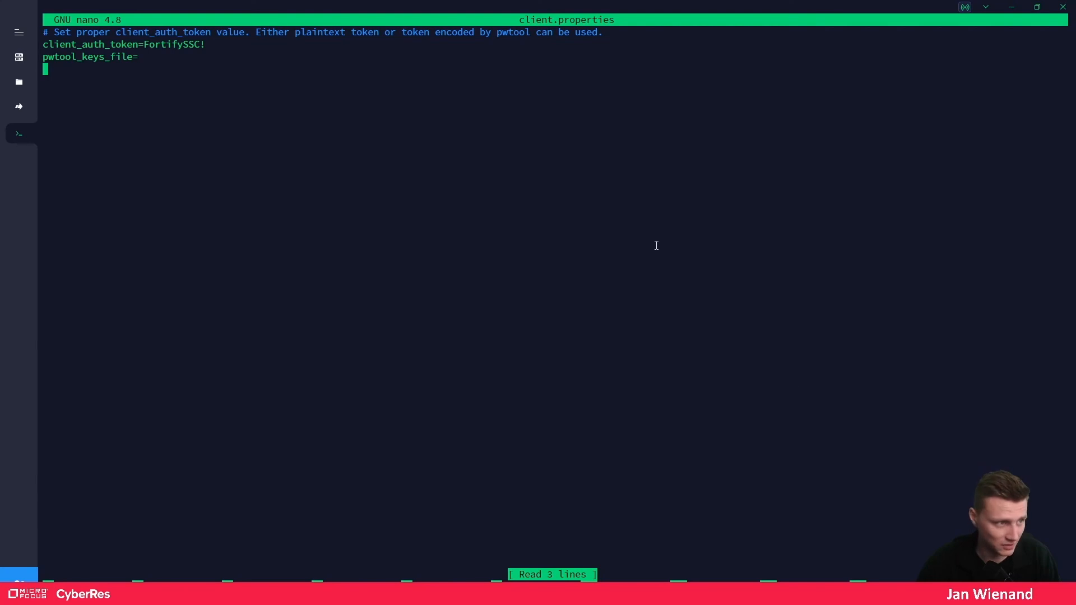
key(ctrl+x)
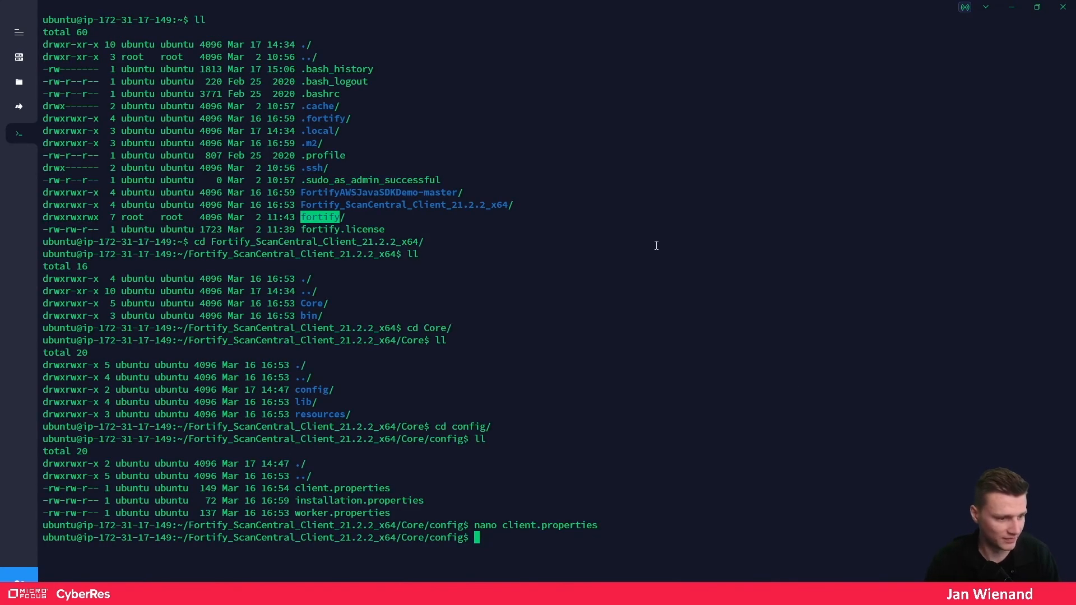
- Go back up from Core/config to the home folder and clear the screen
text(cd)
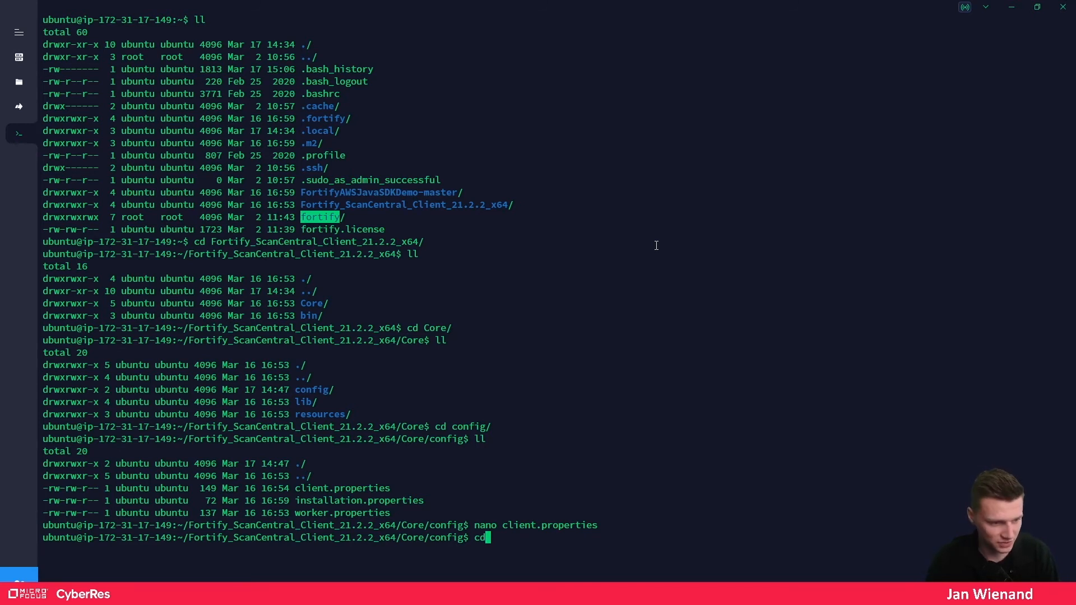
text(..)
key(Return)
text(cd ..)
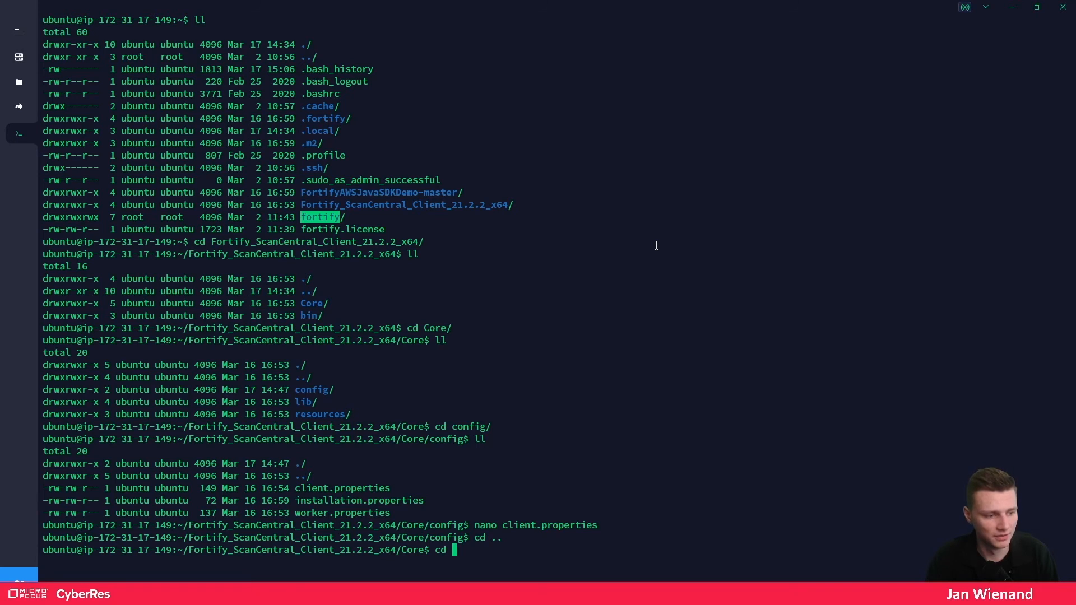
key(Return)
text(cd ..)
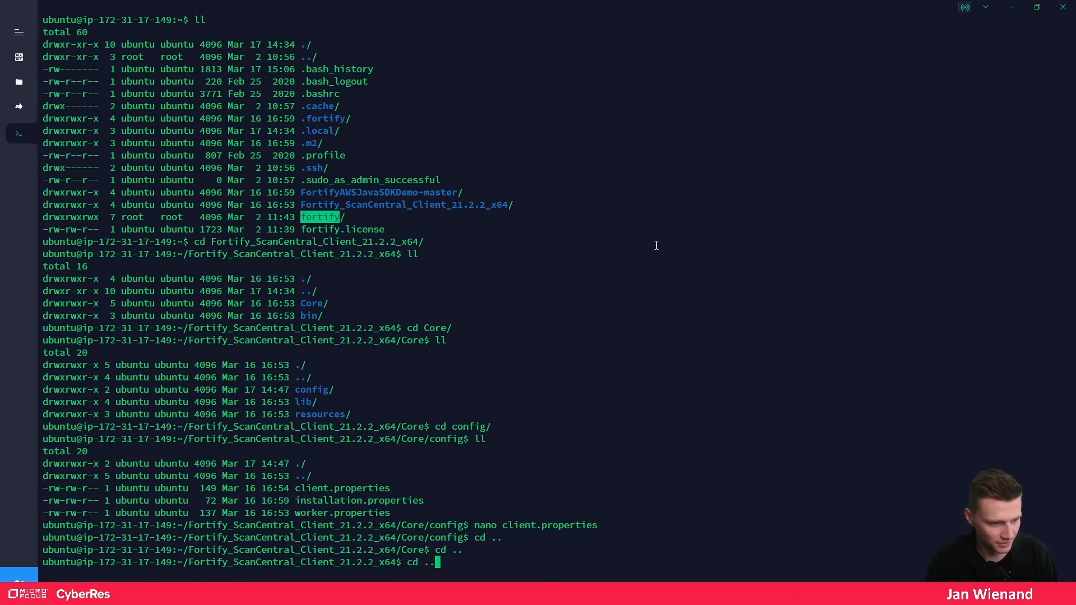
key(Return)
text(clear)
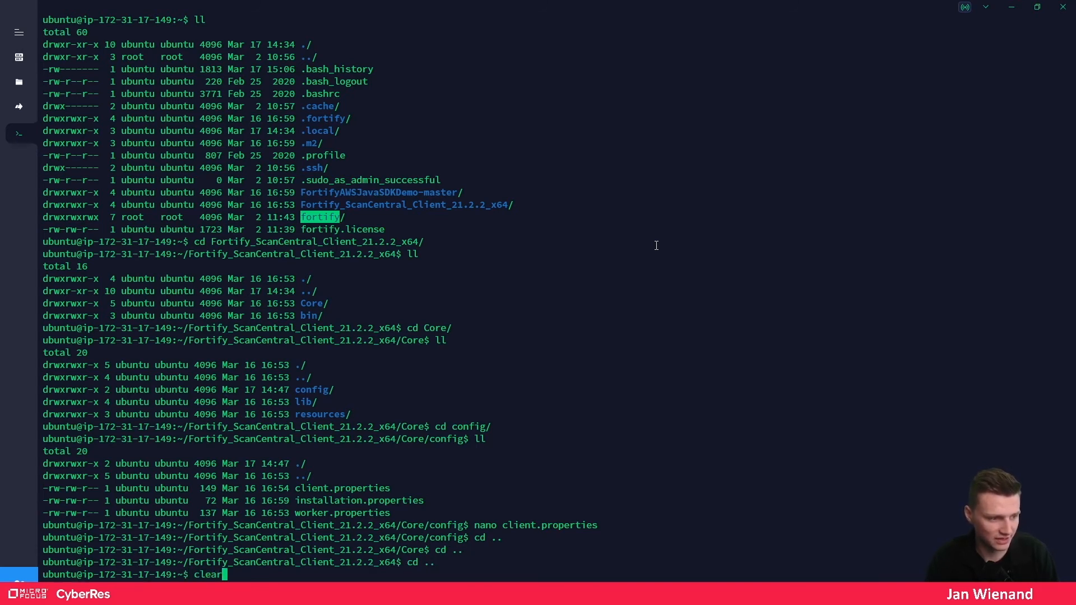
key(Return)
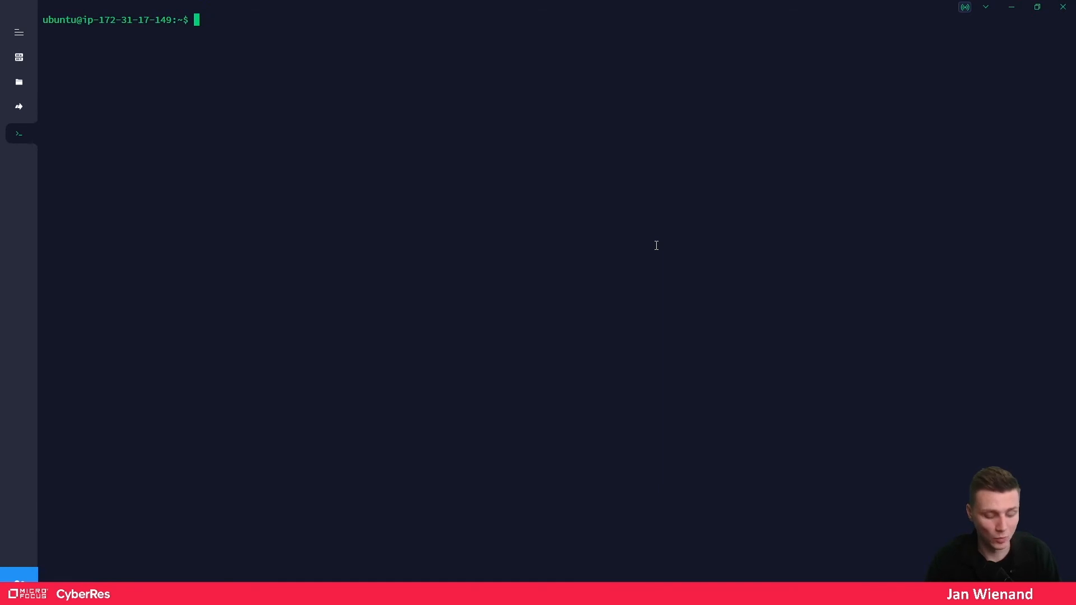
- Enter the FortifyAWSJavaSDKDemo-master folder and point out its pom.xml build file
text(v)
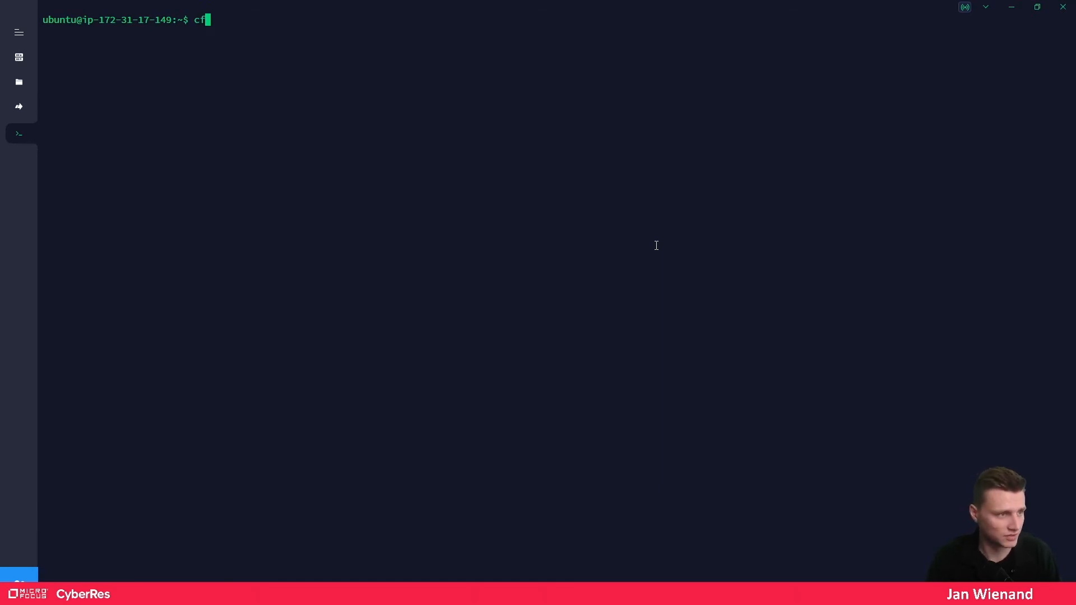
text(d Fortify)
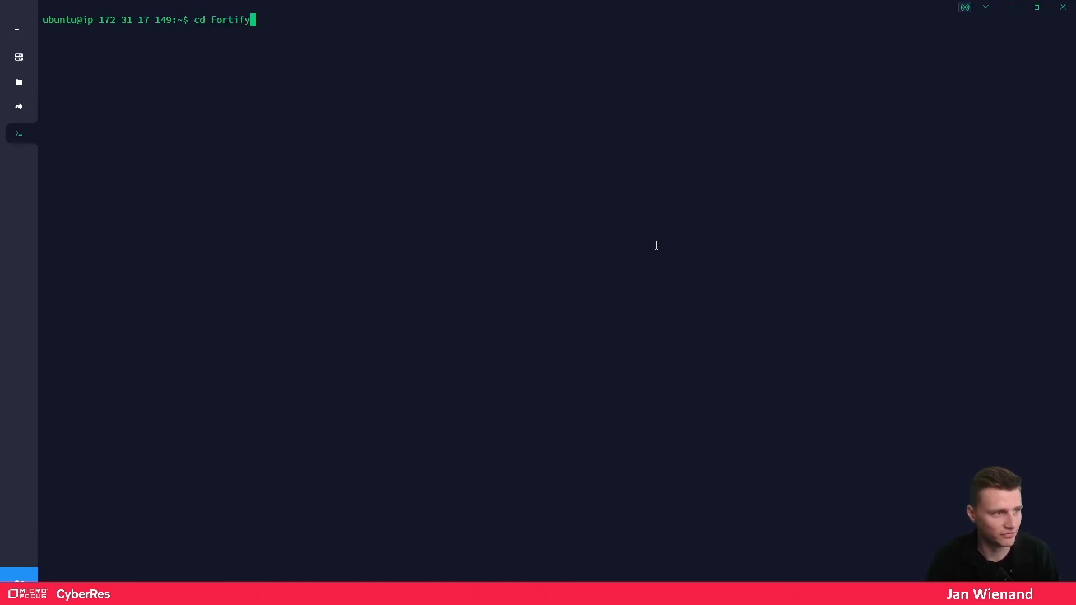
key(BackSpace)
key(BackSpace)
text(fyA)
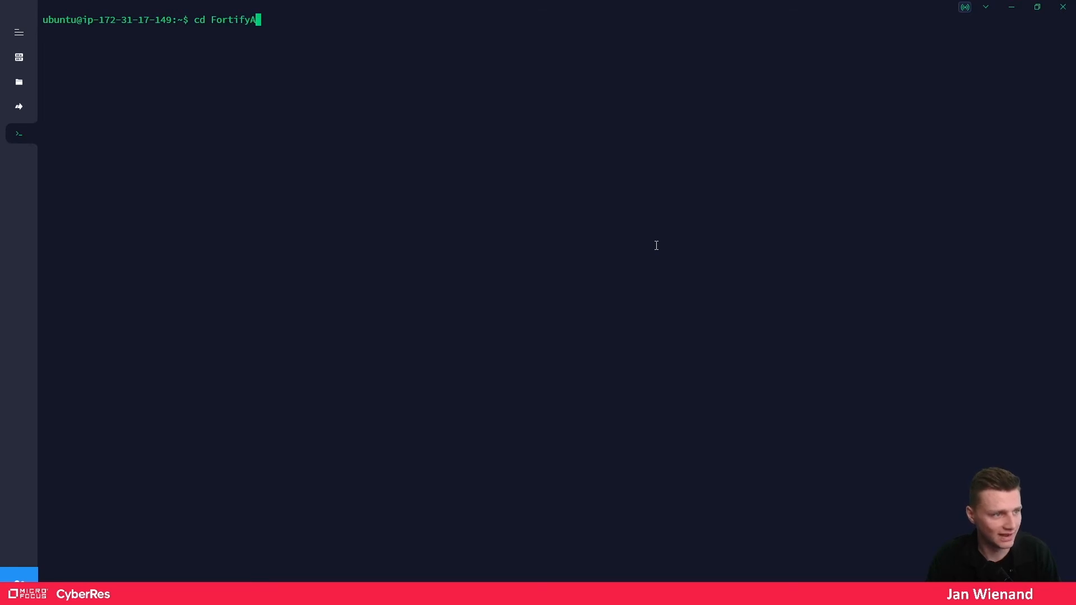
key(Tab)
key(Return)
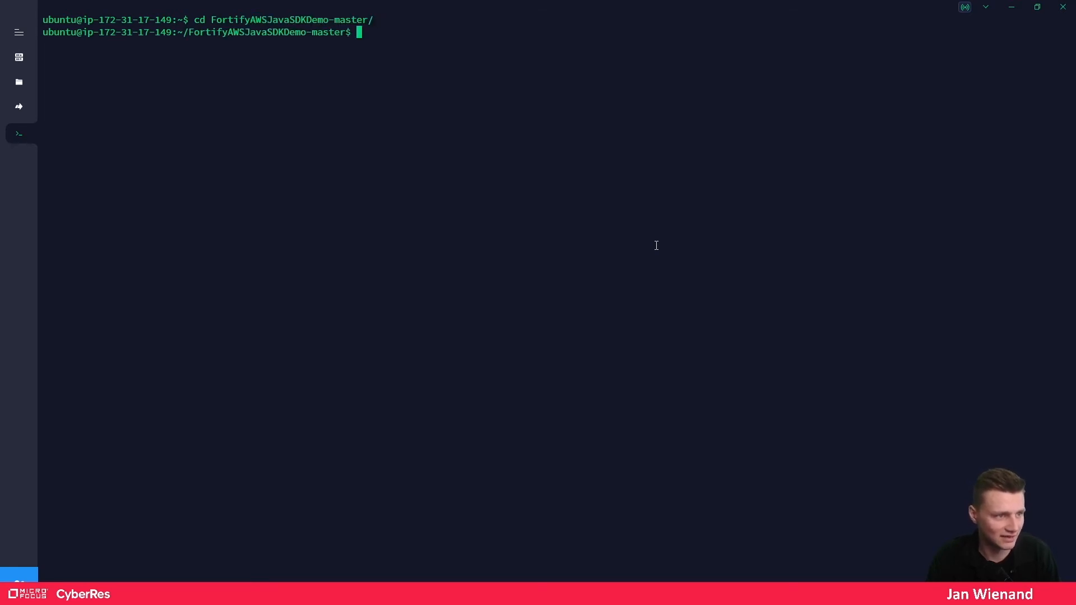
text(ll)
key(Return)
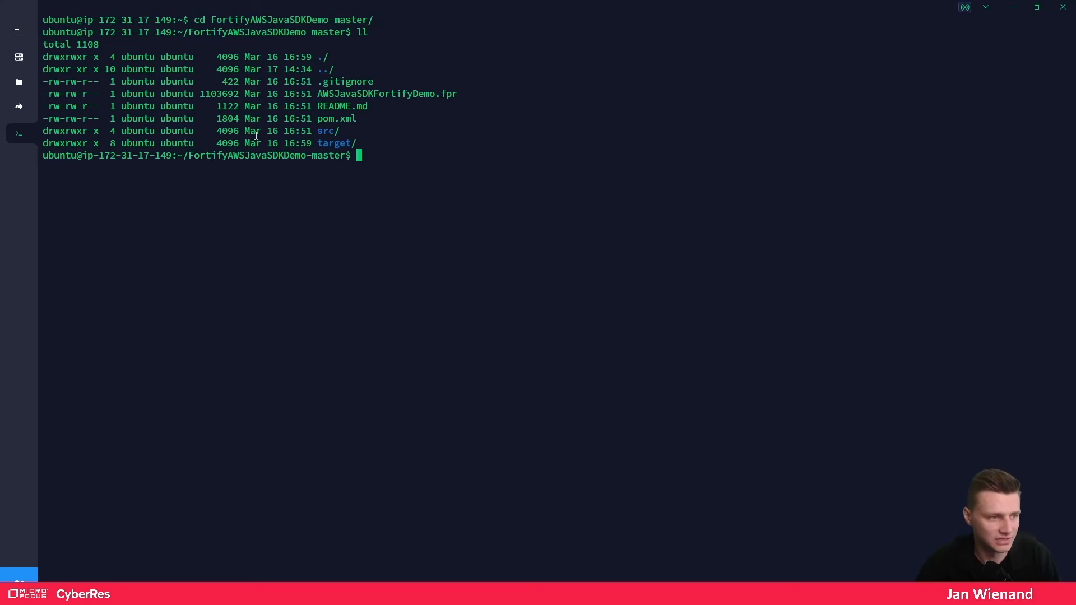
drag(344, 131, 318, 118)
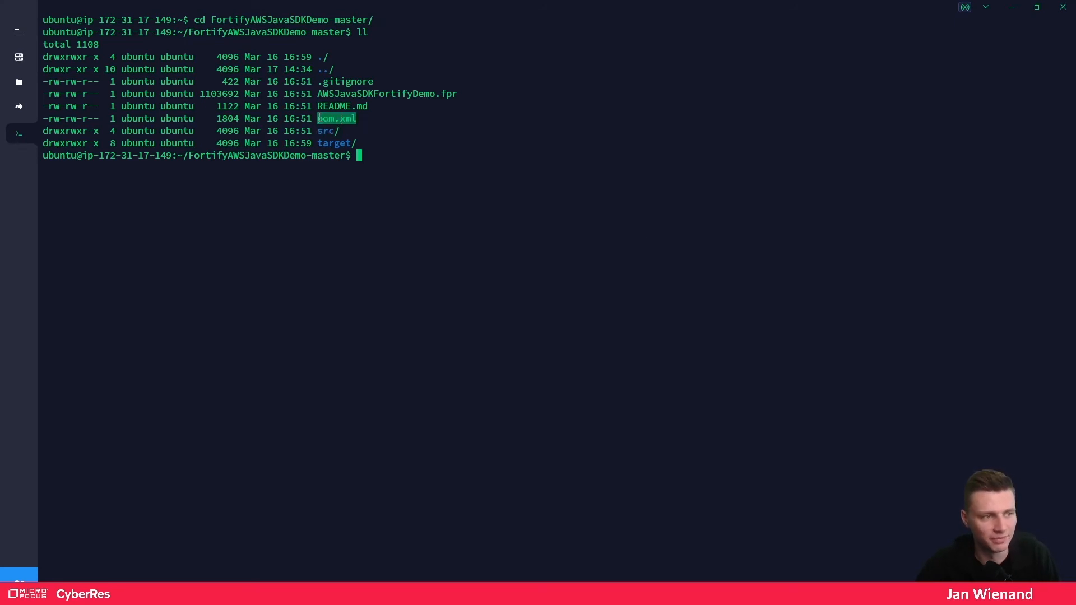
click(419, 159)
- Start the command with the client's ../Fortify_…/bin/scancentral path
text(mvn)
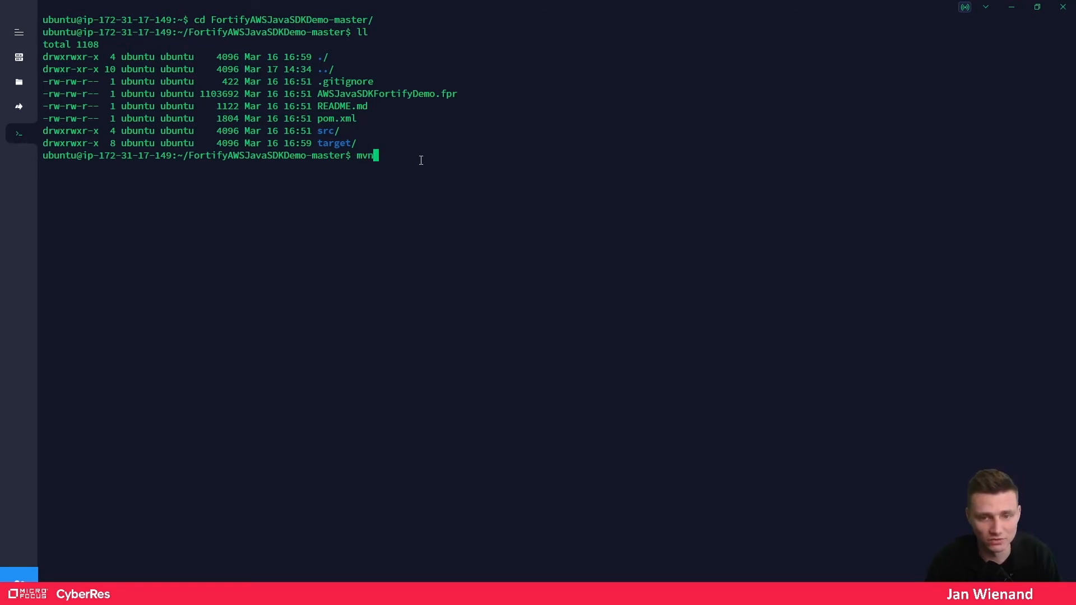
key(BackSpace)
key(BackSpace)
key(BackSpace)
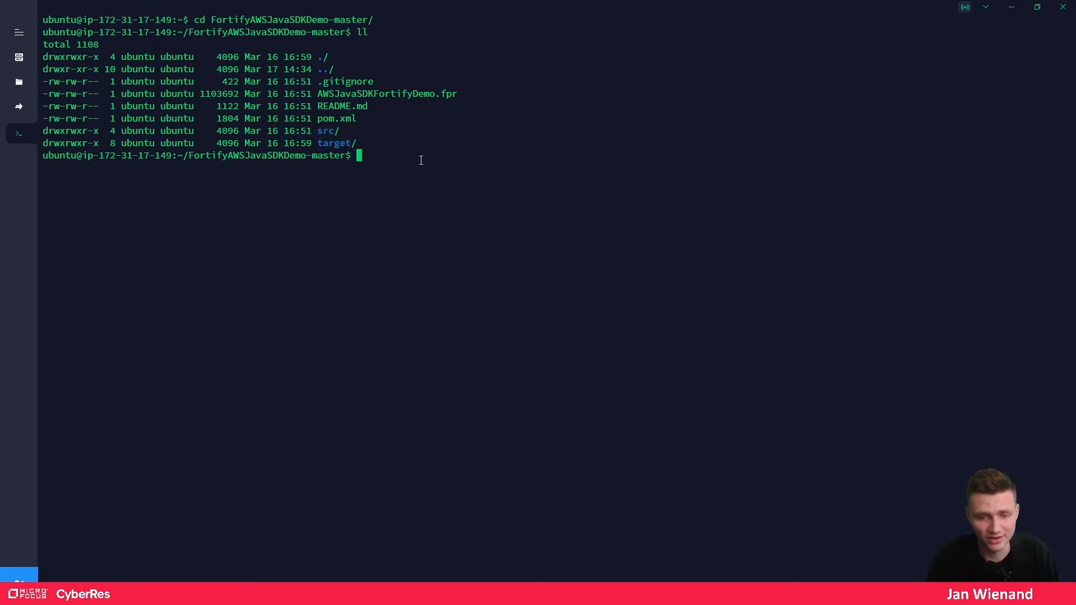
text(../Fortify)
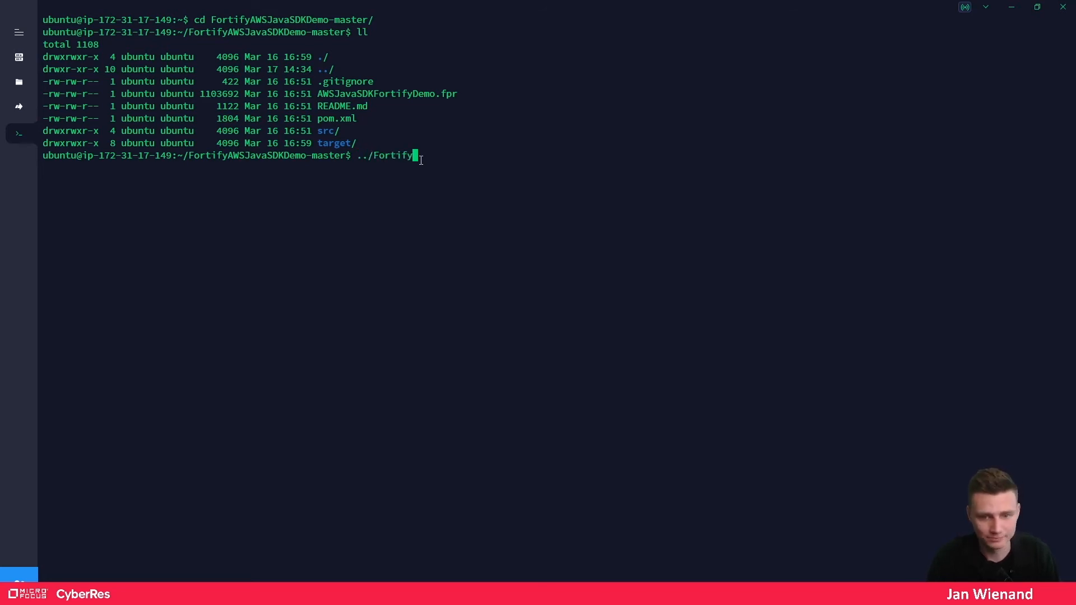
text(_S)
key(Tab)
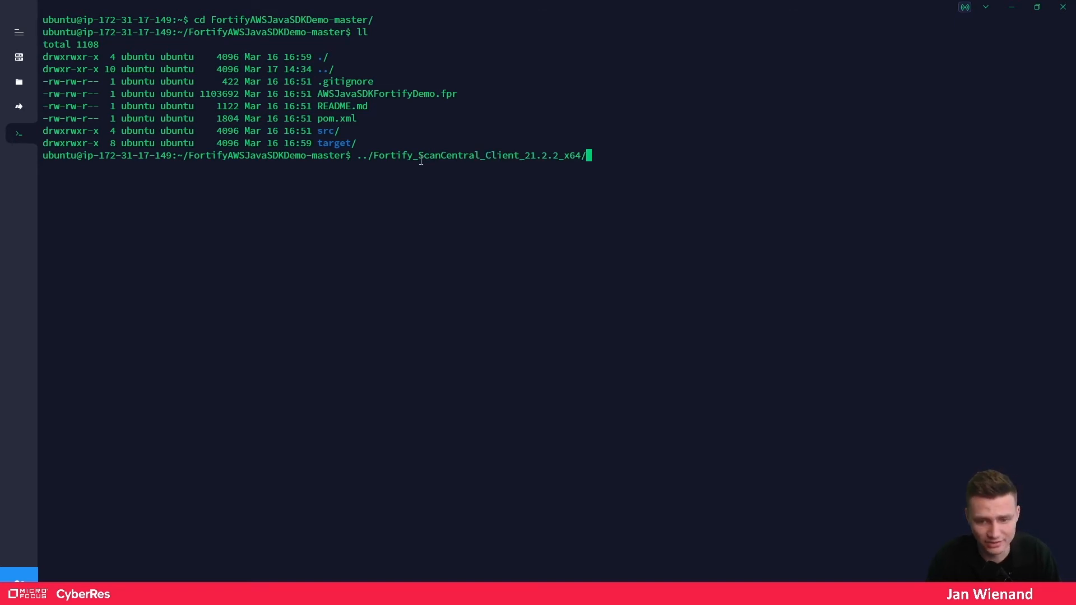
text(bin)
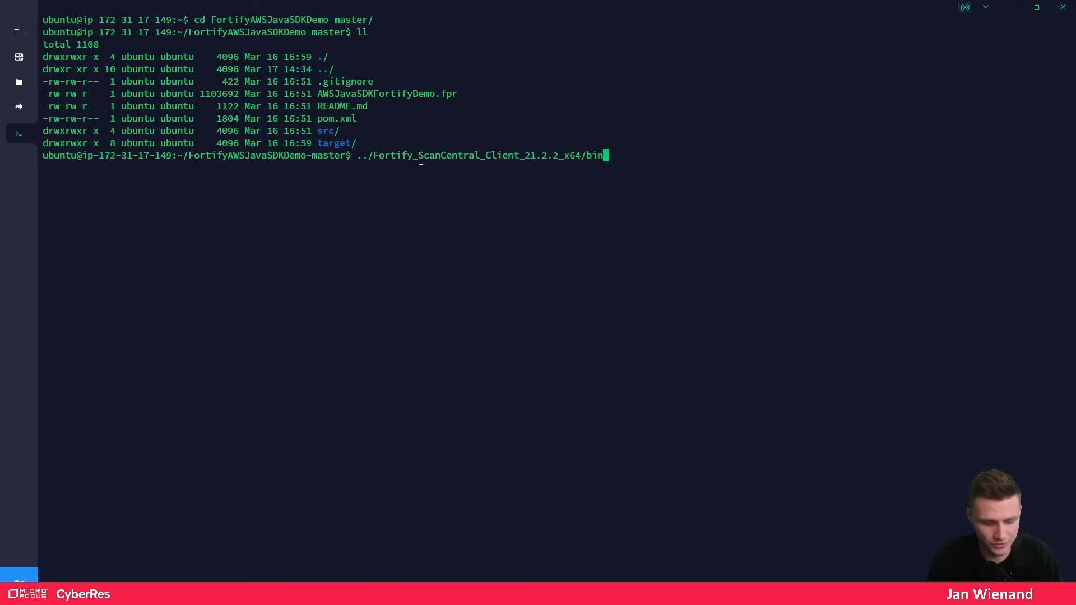
text(/scan)
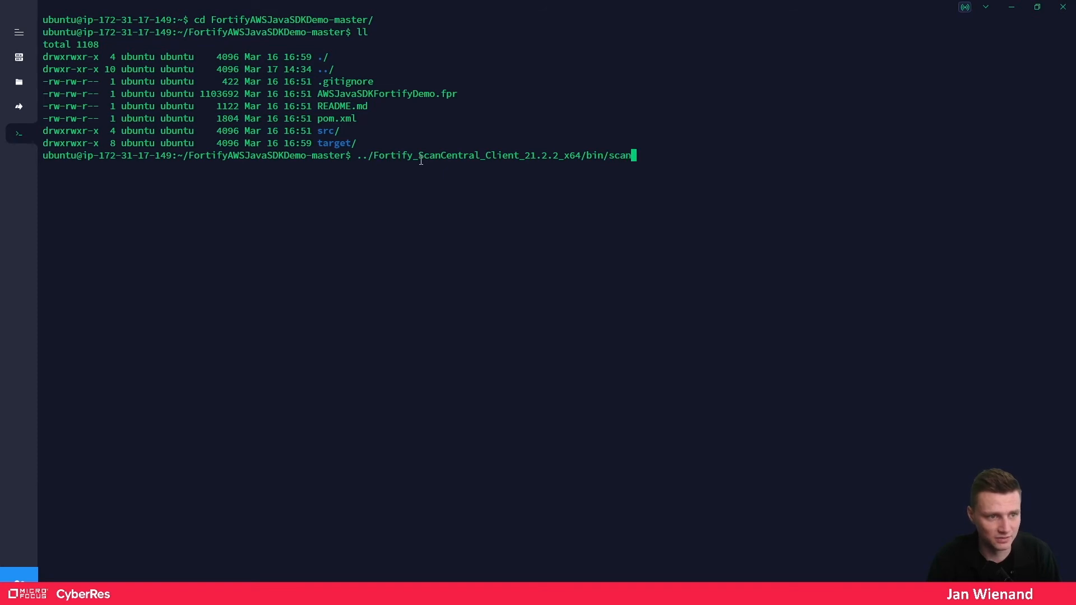
key(Tab)
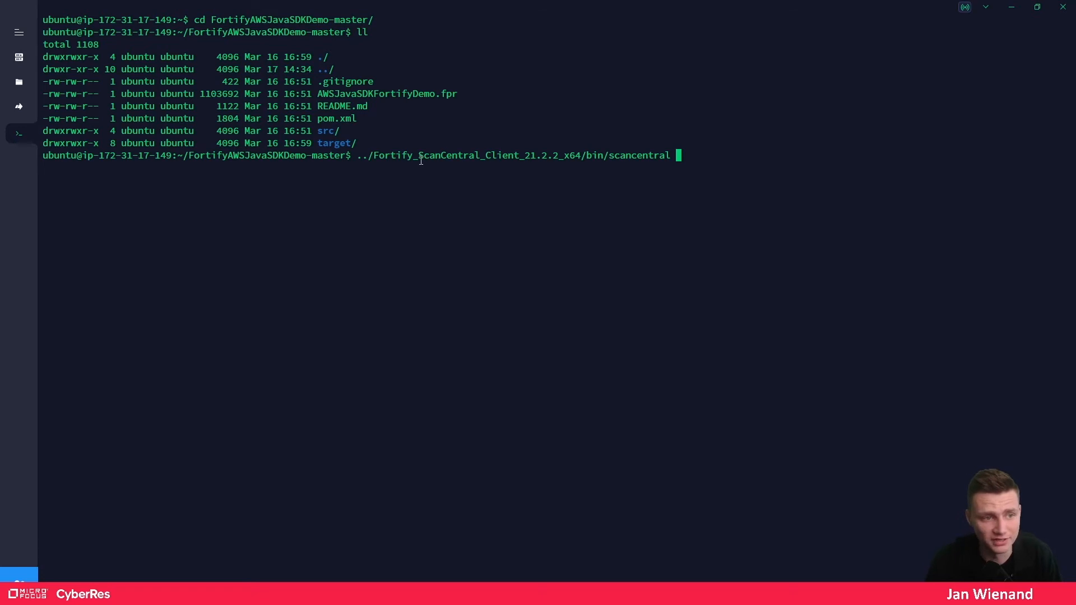
- Add -url with the pasted controller URL plus 'start -bt mvn', and run it
text(-url)
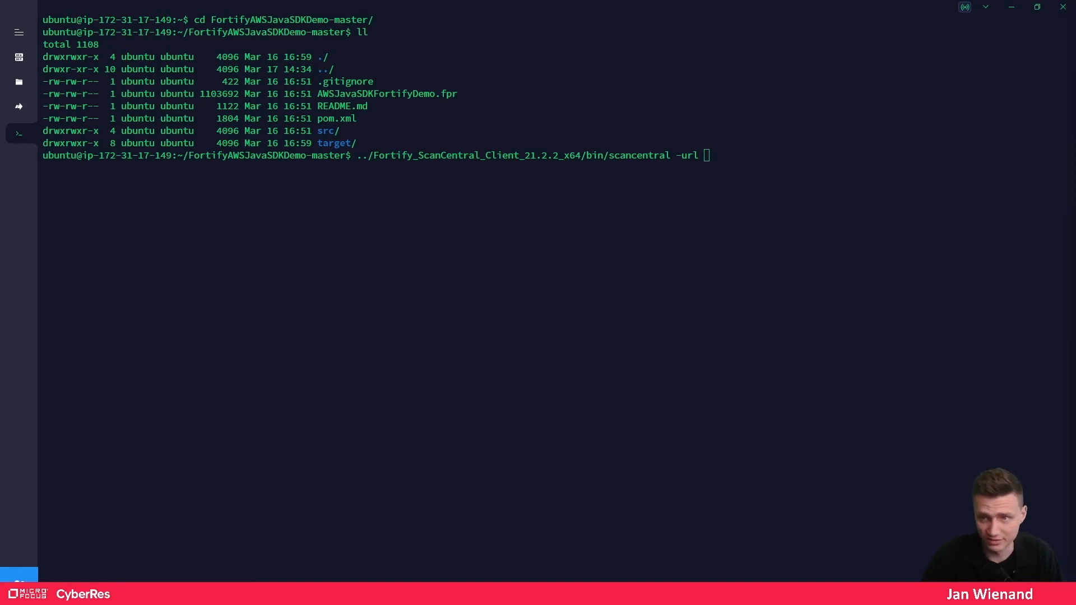
click(864, 172)
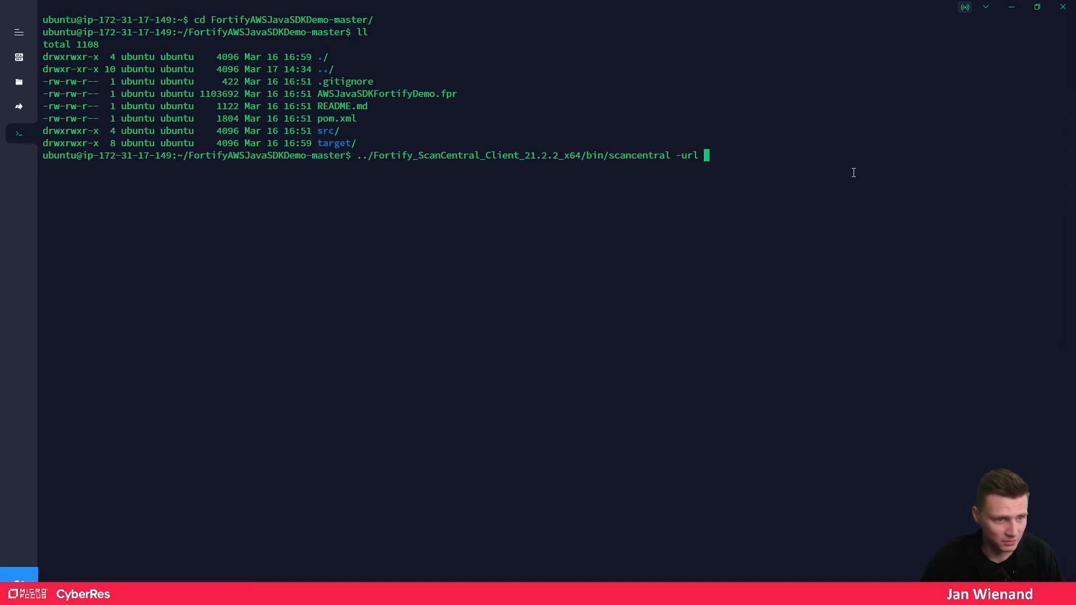
key(ctrl+v)
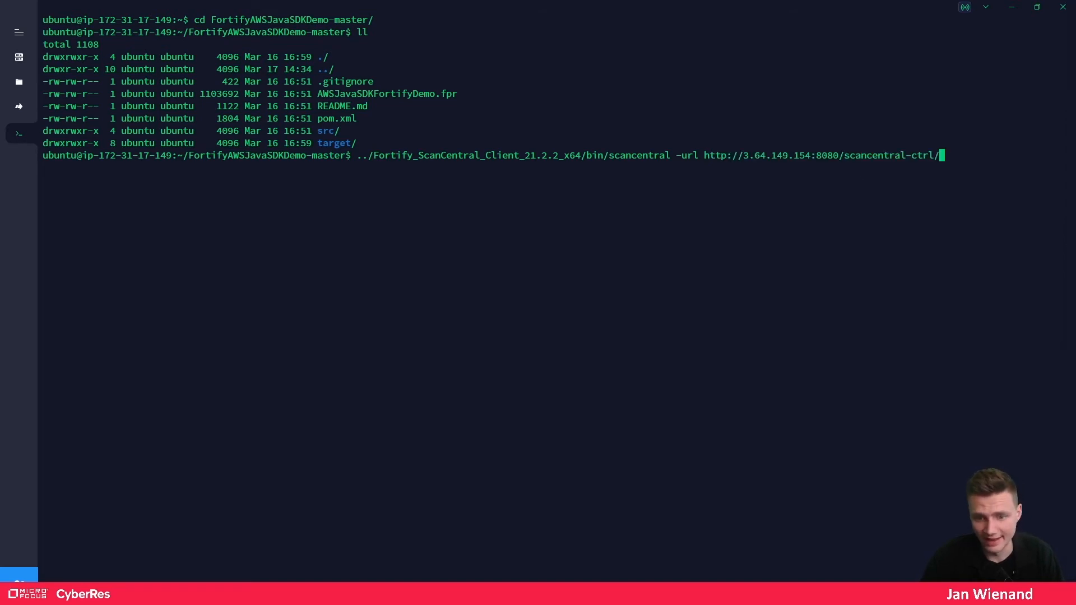
text(start)
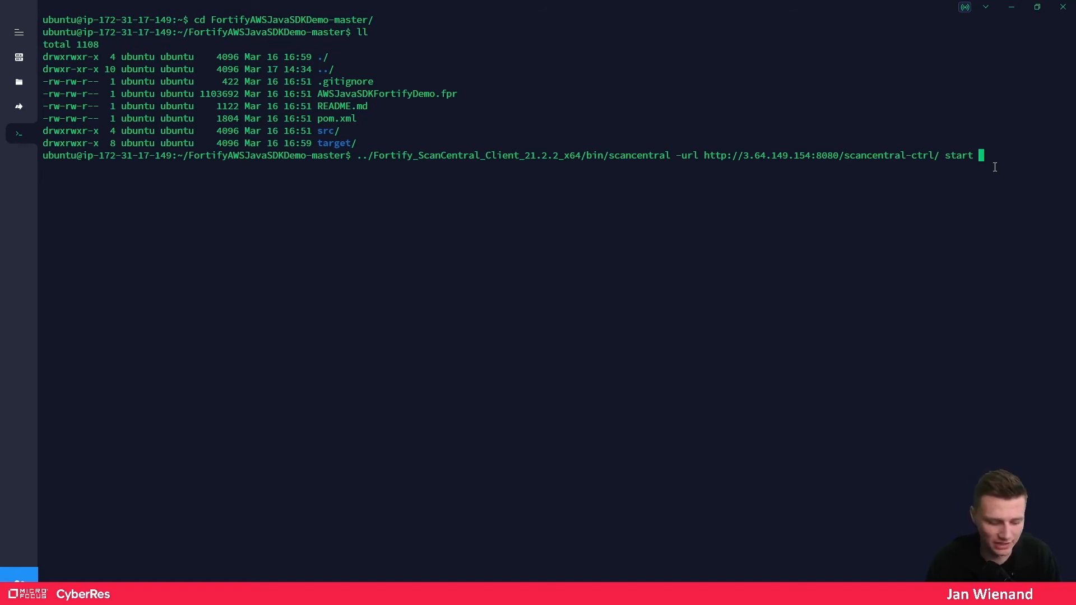
text(-)
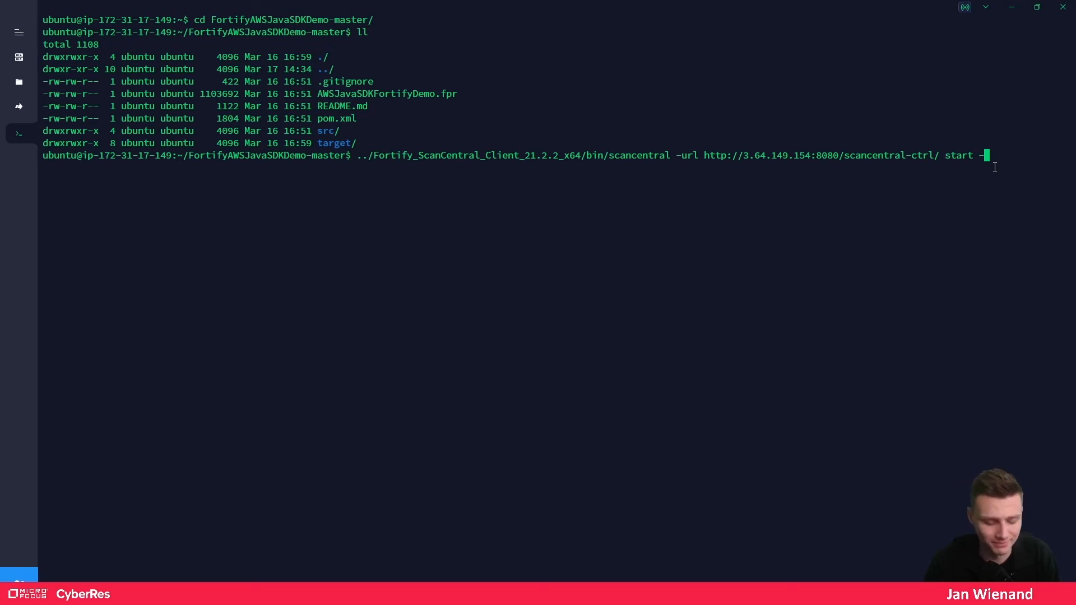
text(bt)
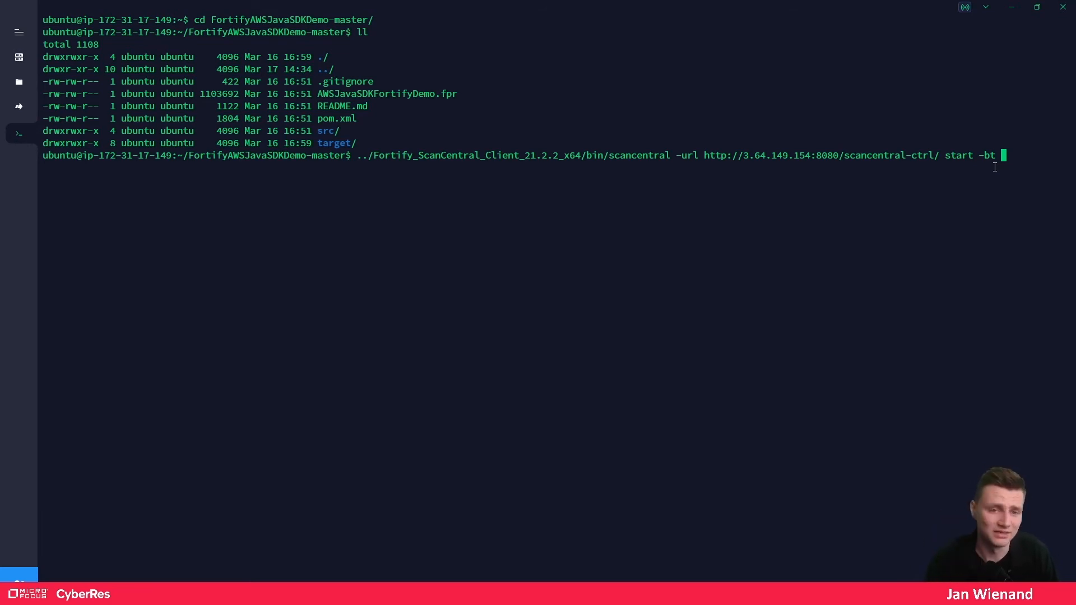
text(mvn)
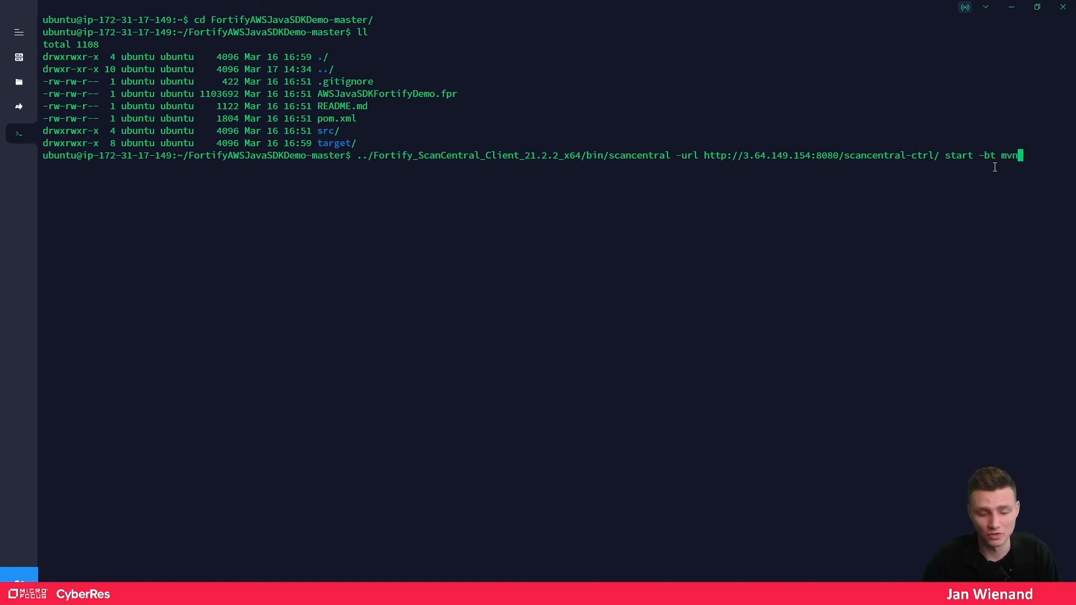
key(Return)
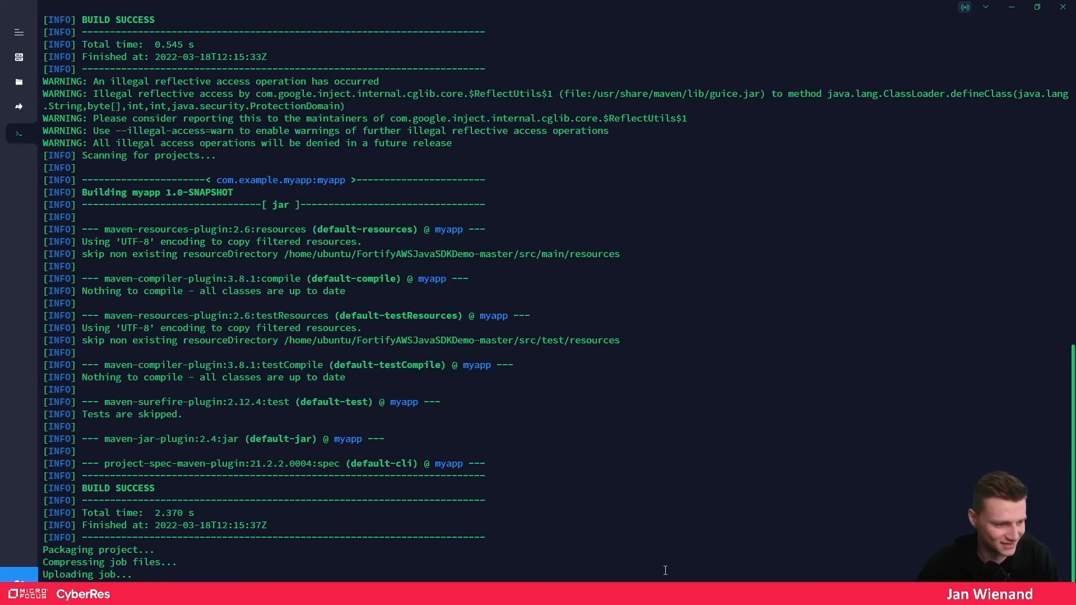
- Highlight the 'Submitted job' confirmation line, then minimize the terminal to return to the Sensors page
key(Return)
key(Return)
key(Return)
key(Return)
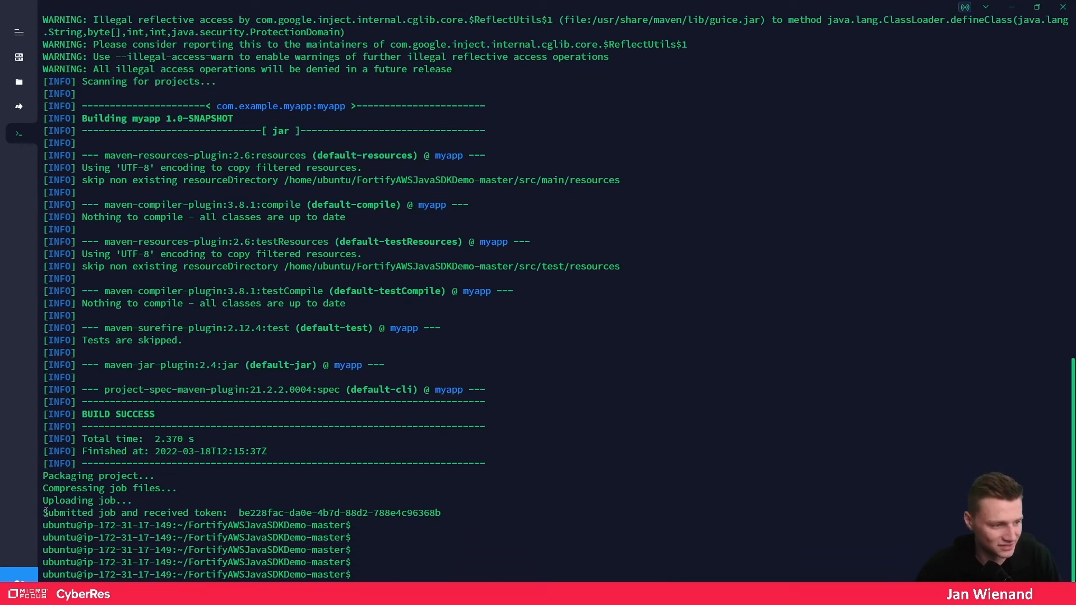
drag(45, 513, 442, 514)
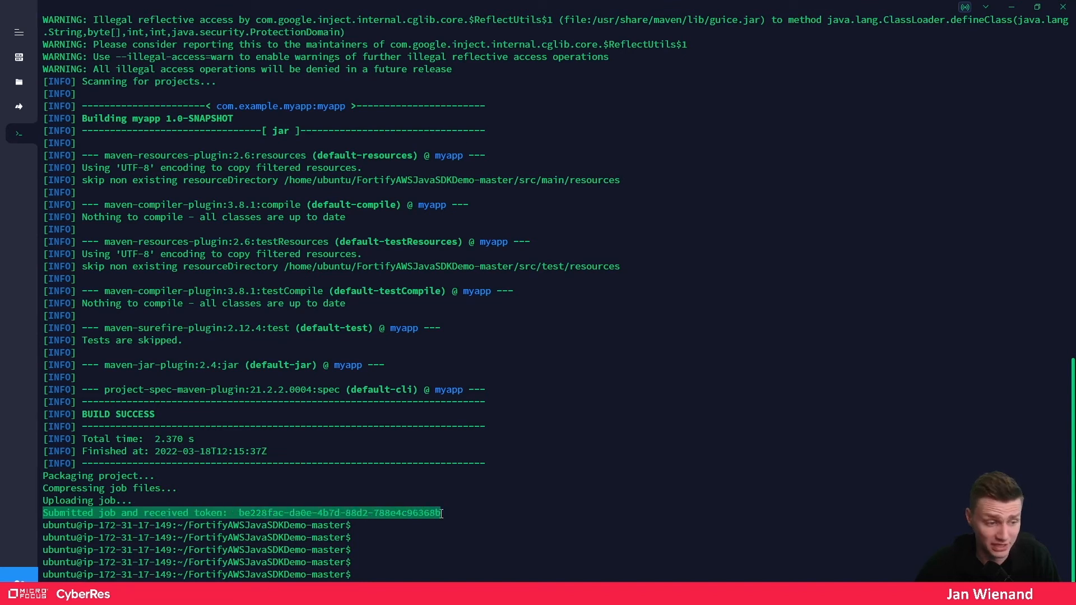
click(1012, 10)
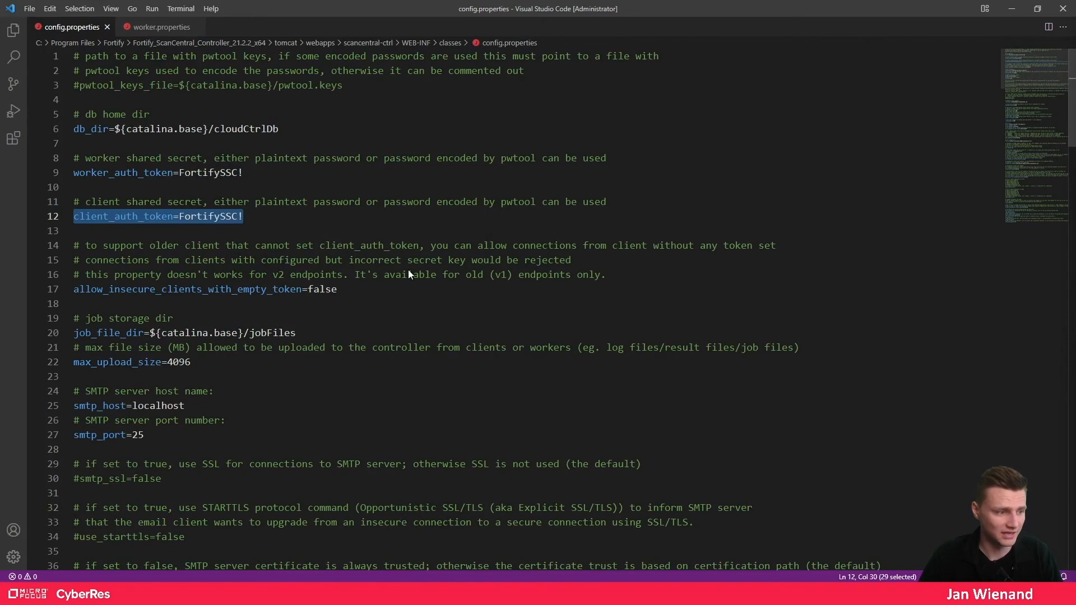
key(alt+Tab)
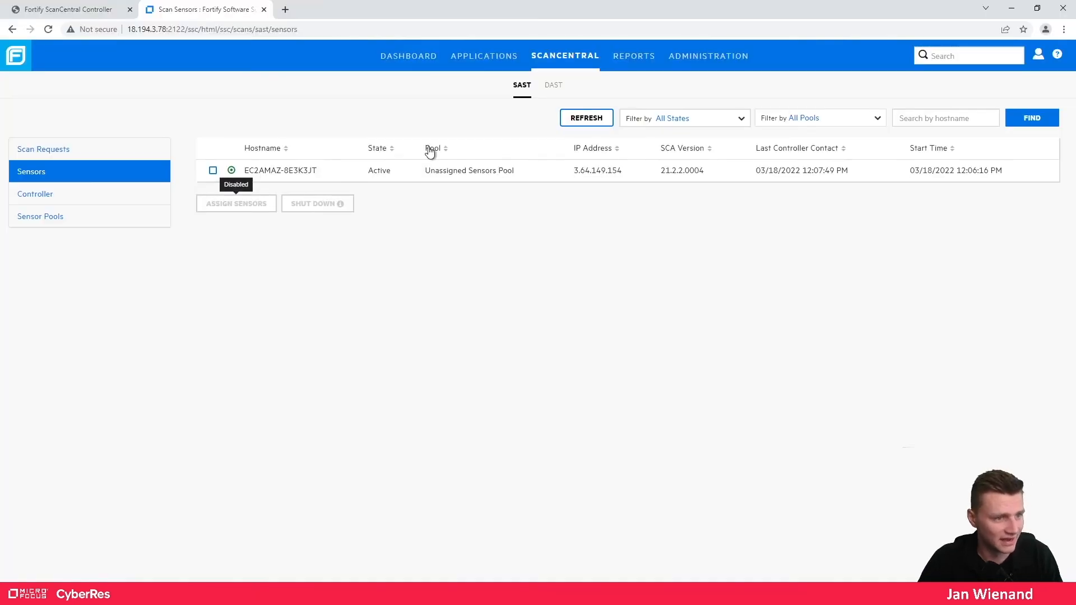
- Refresh the Scan Requests list until the FortifyAWSJavaSDKDemo-master job shows Scan Completed, then expand it
click(162, 149)
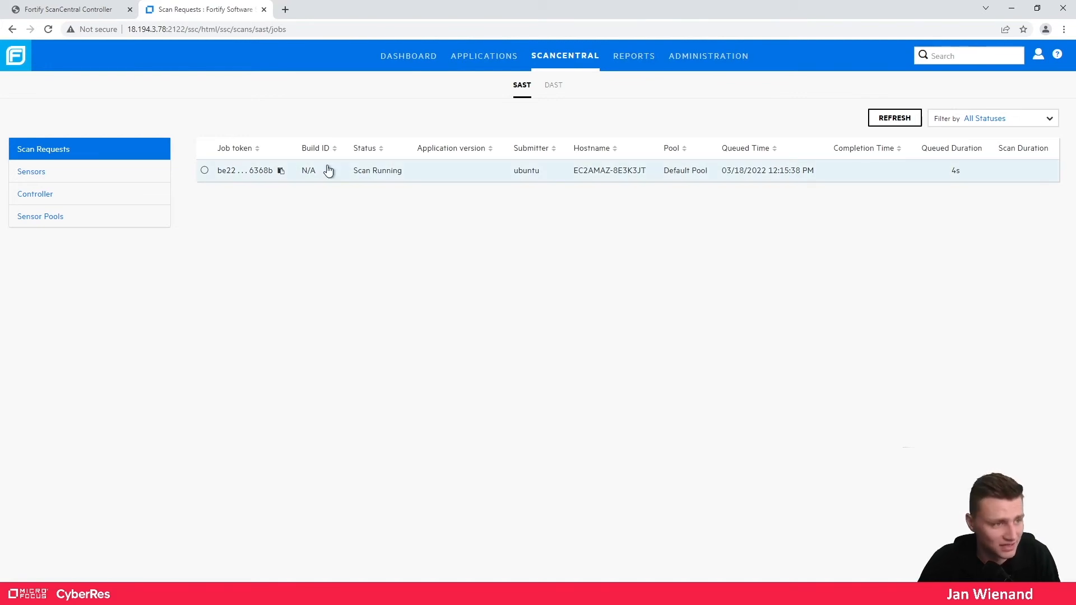
click(374, 178)
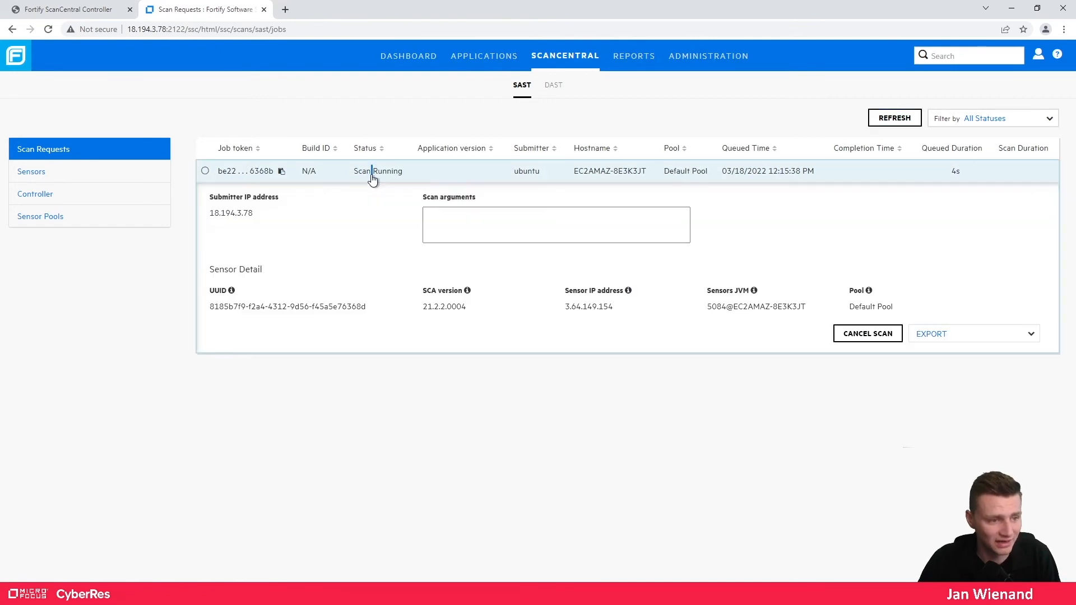
click(373, 178)
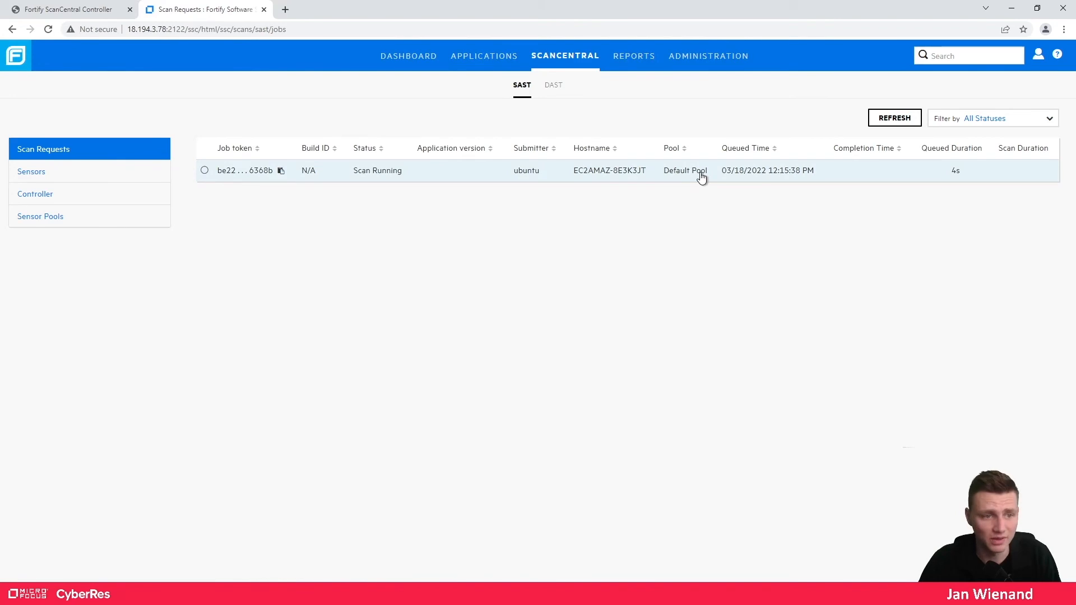
click(885, 119)
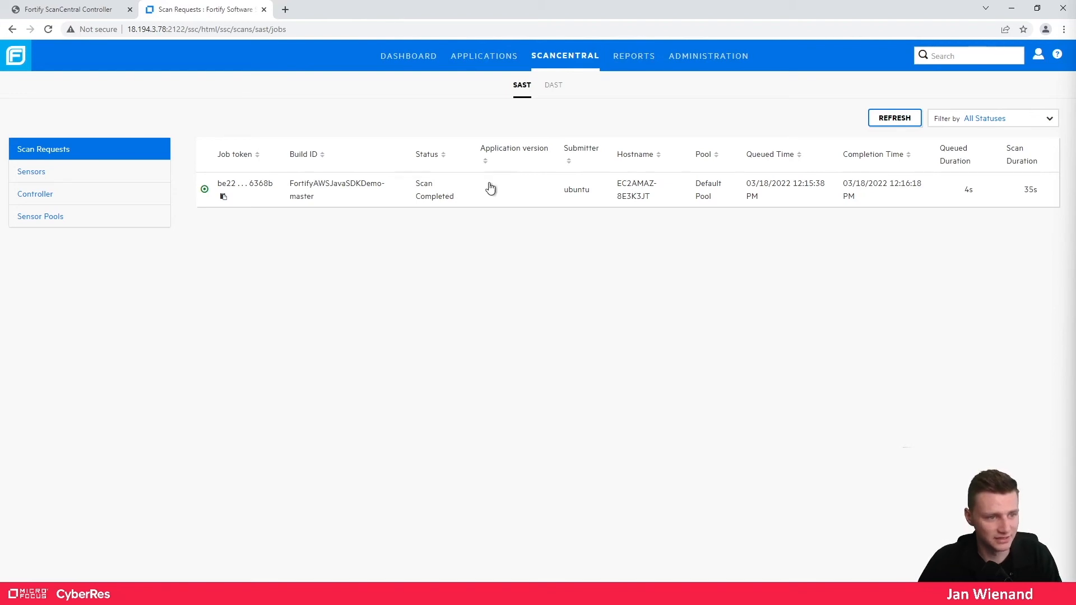
click(433, 187)
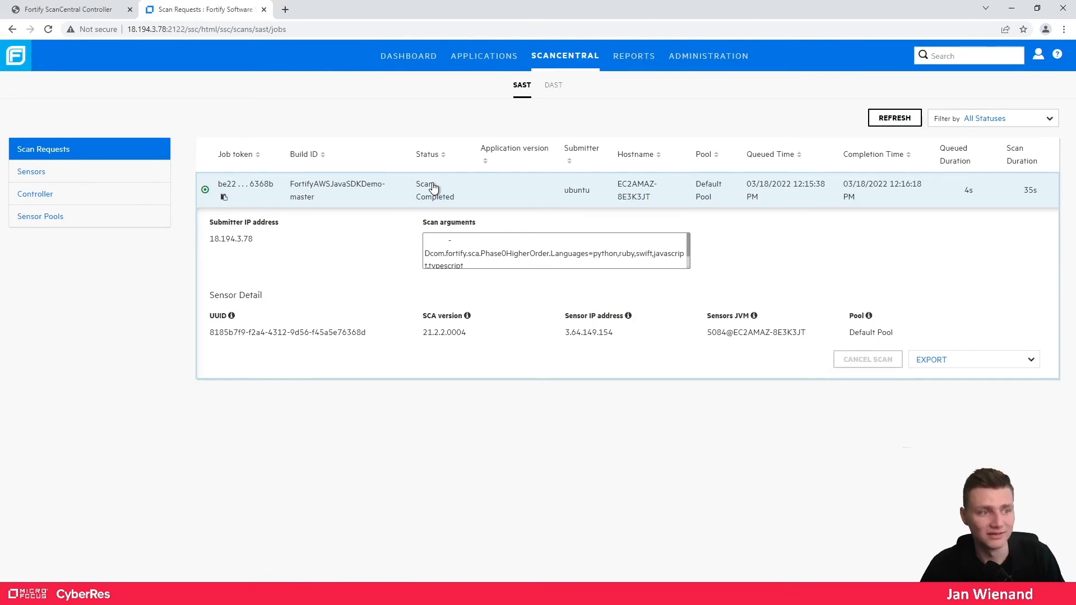
- Export the completed job's results as FPR and open the downloaded scan.fpr
click(949, 361)
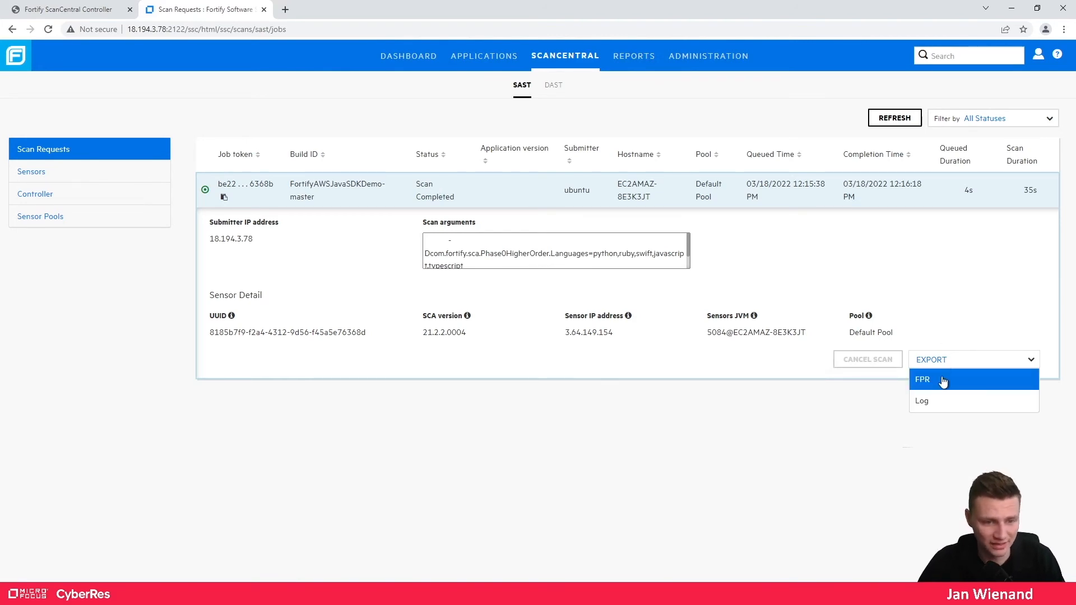
click(946, 380)
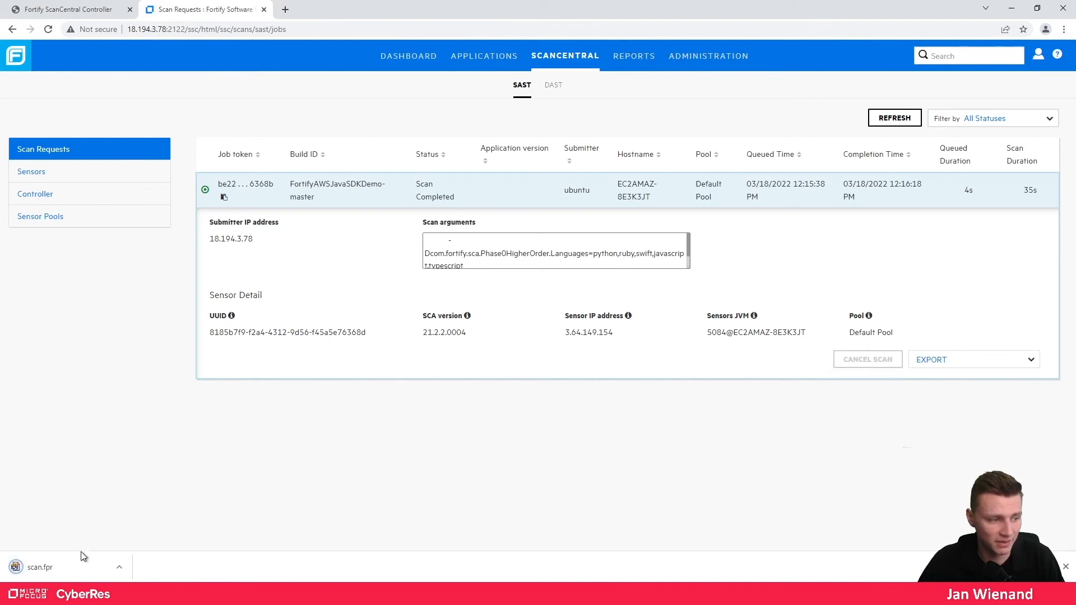
click(66, 569)
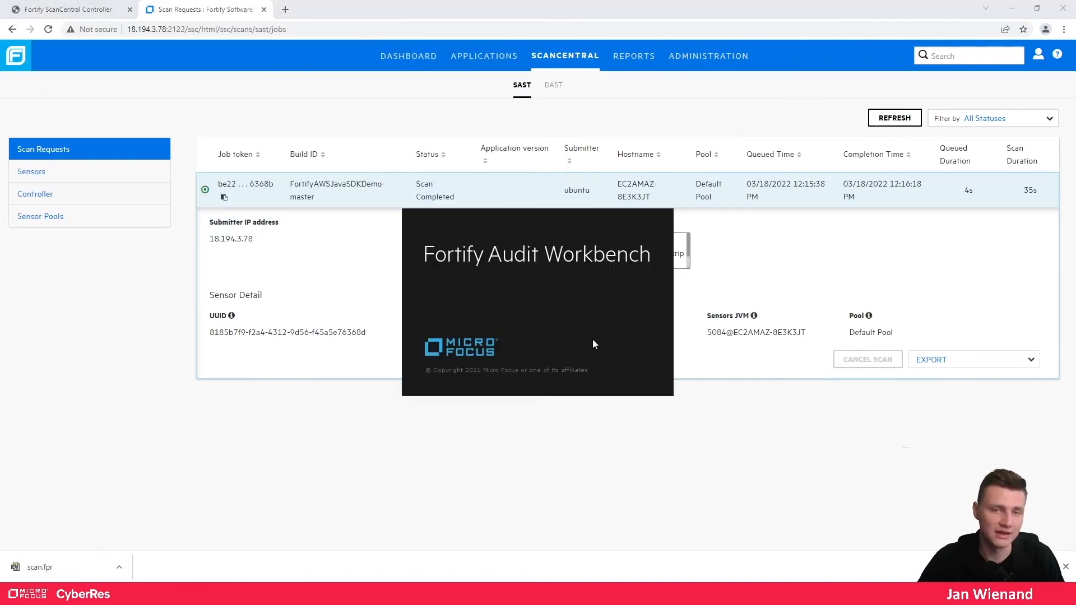
- Review scan.fpr's two issues, one Critical and one High, in Audit Workbench, then close it
click(940, 365)
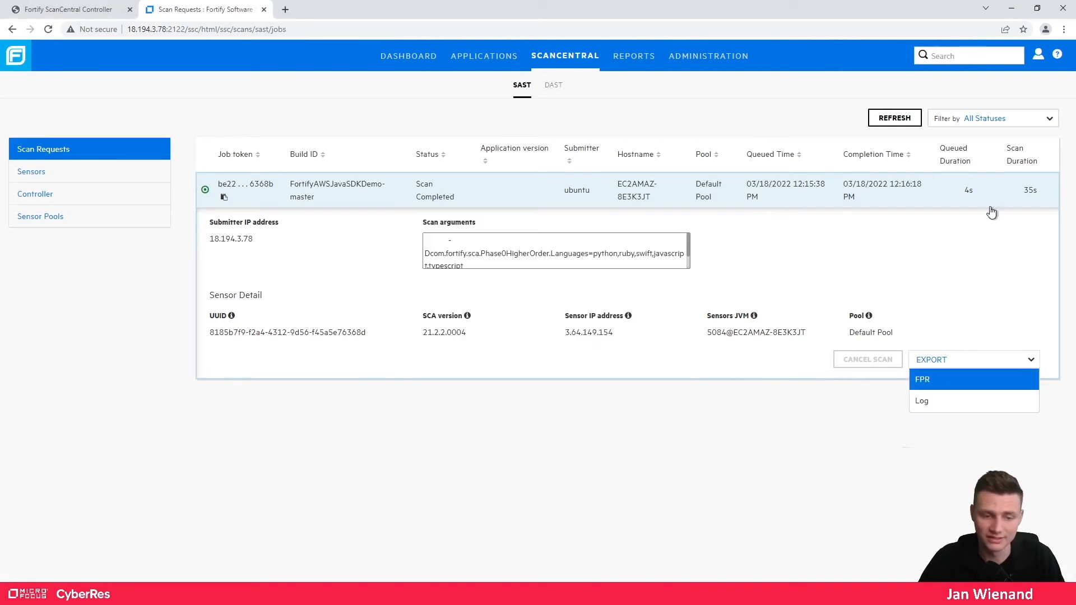
click(970, 253)
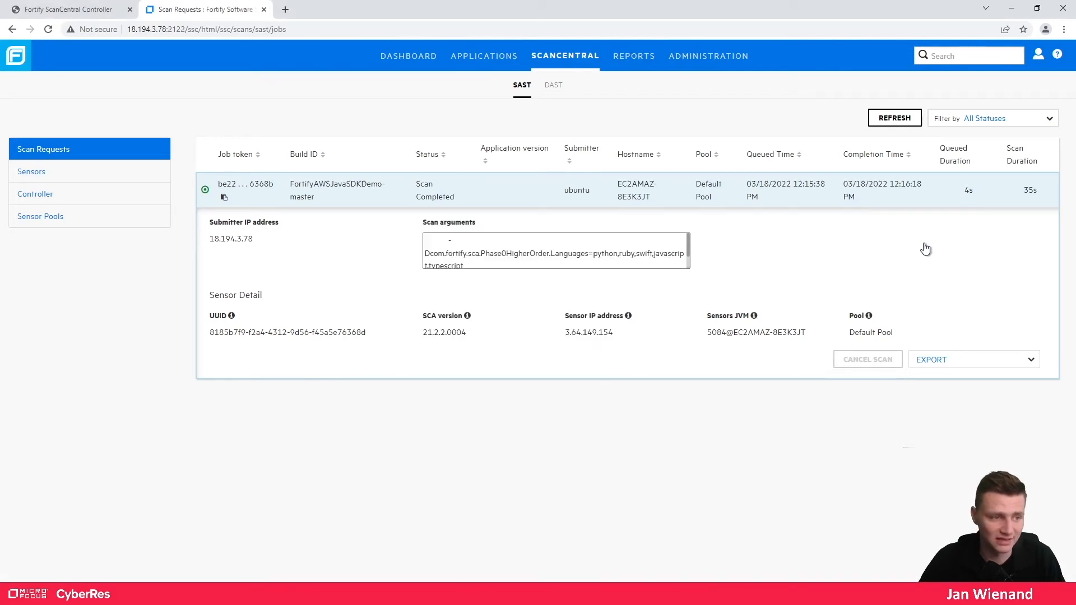
scroll(468, 266, down, 1)
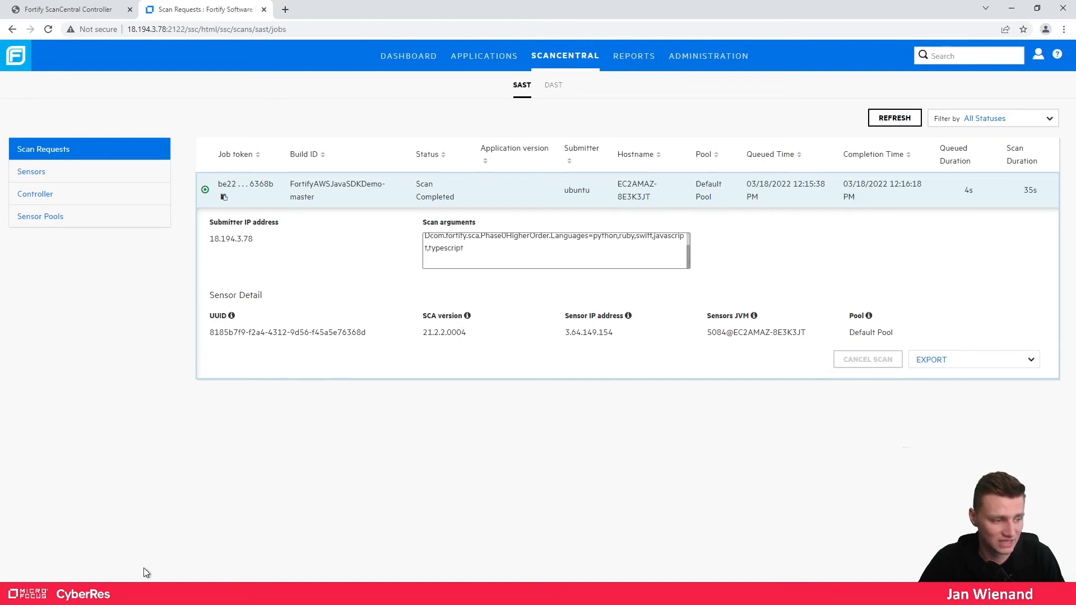
click(134, 593)
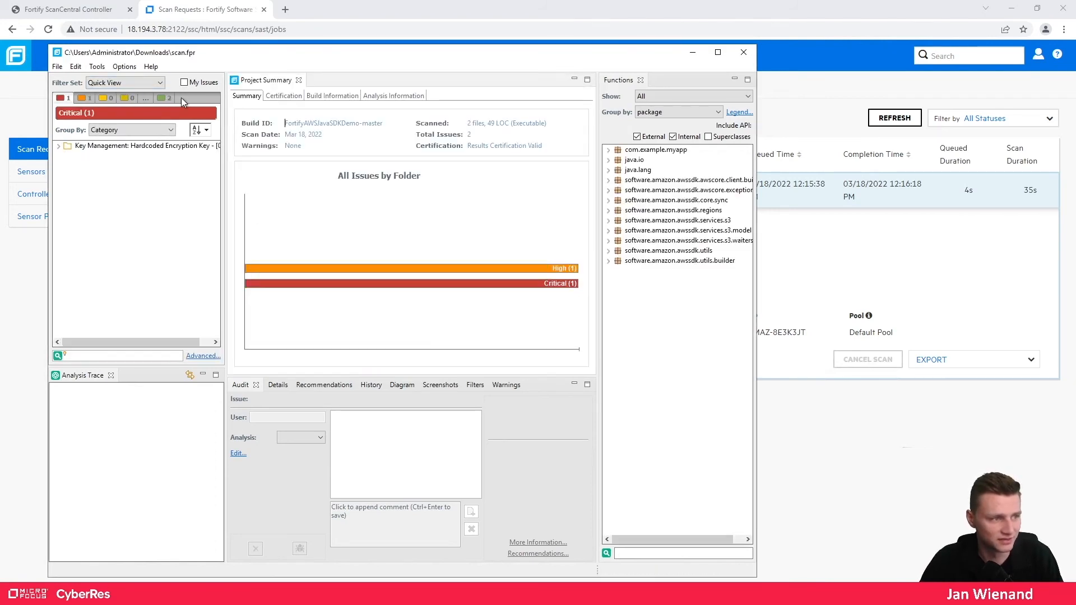
click(740, 52)
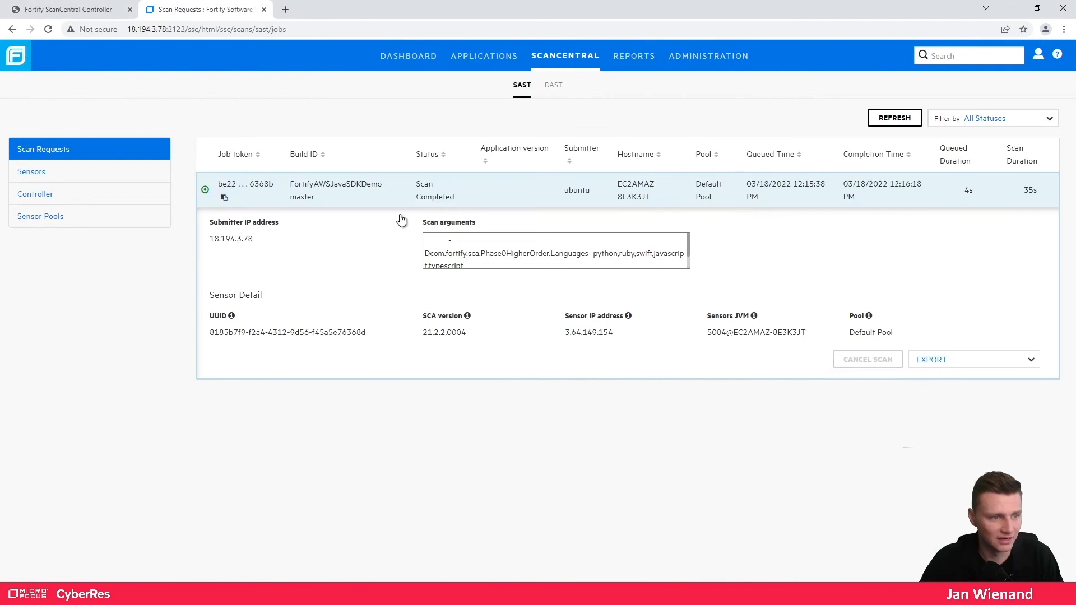
click(532, 200)
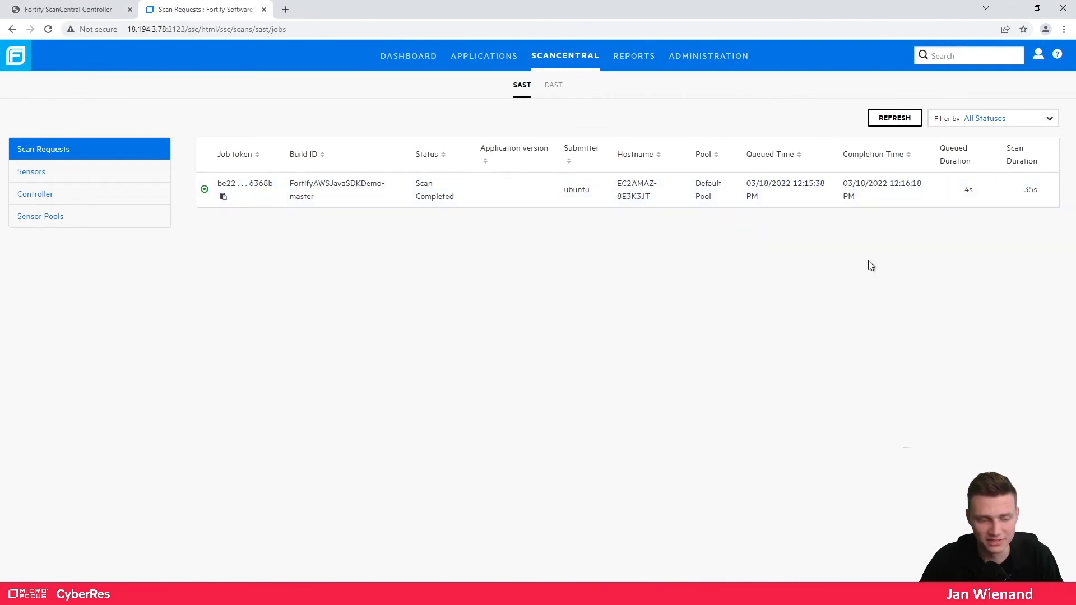
- Delete the existing scan.fpr analysis result from DemoApp Version 1's artifacts
click(494, 58)
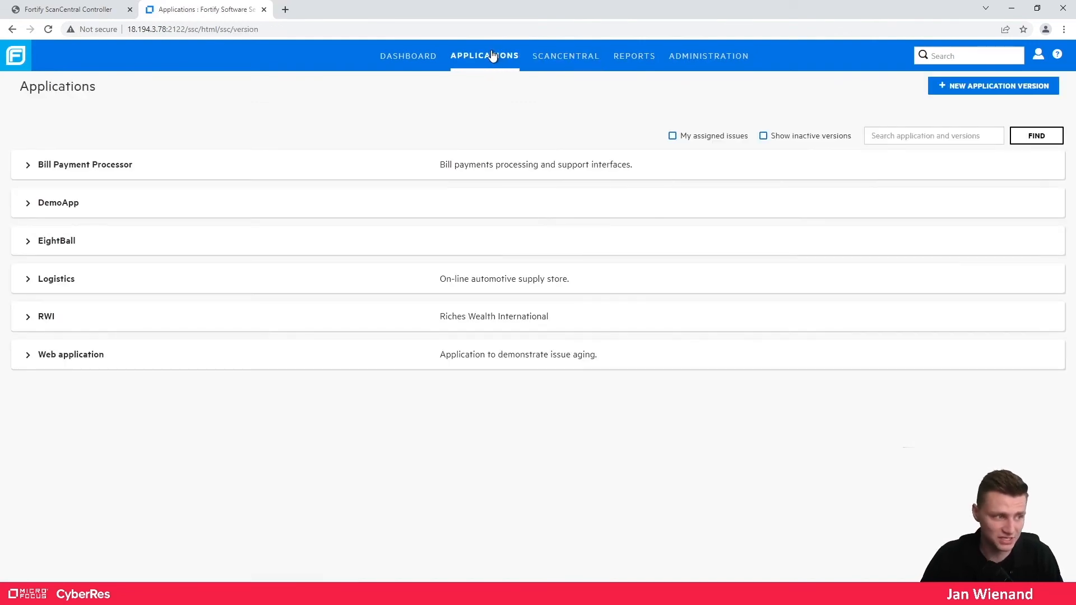
click(27, 205)
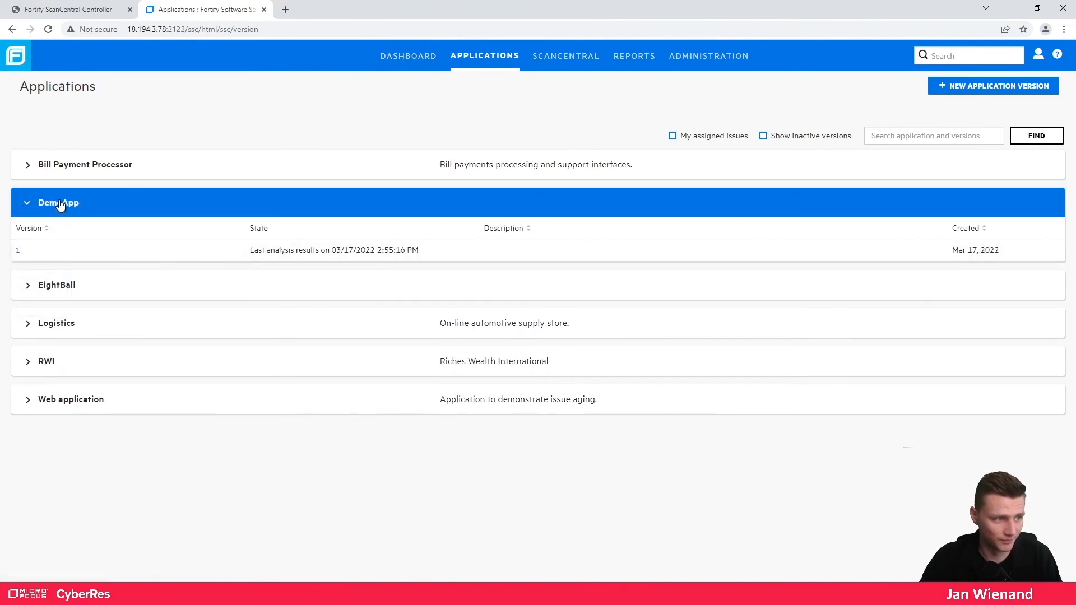
click(18, 250)
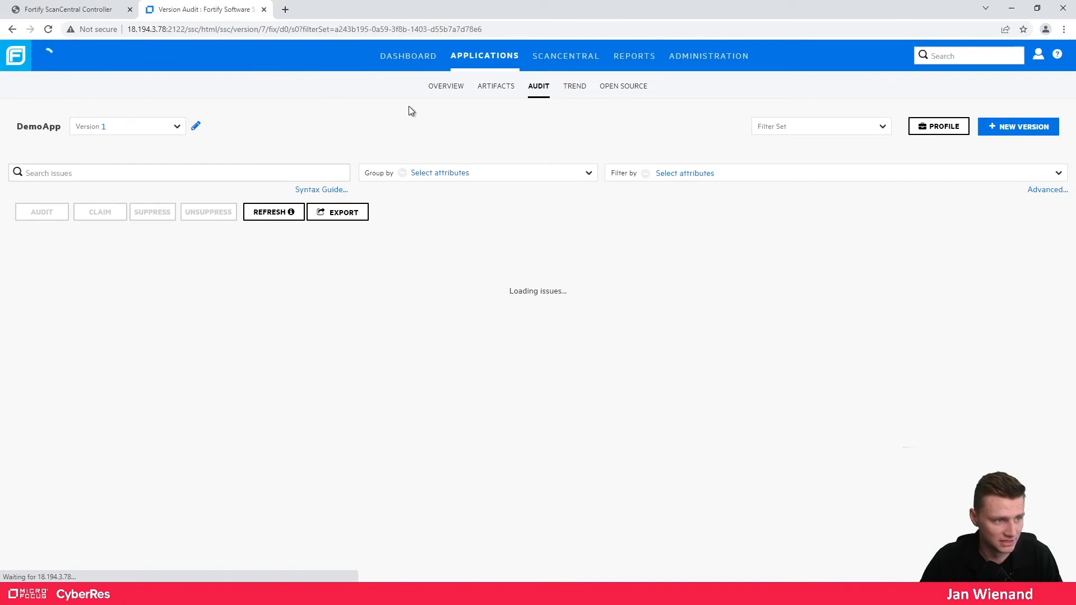
click(493, 86)
click(431, 252)
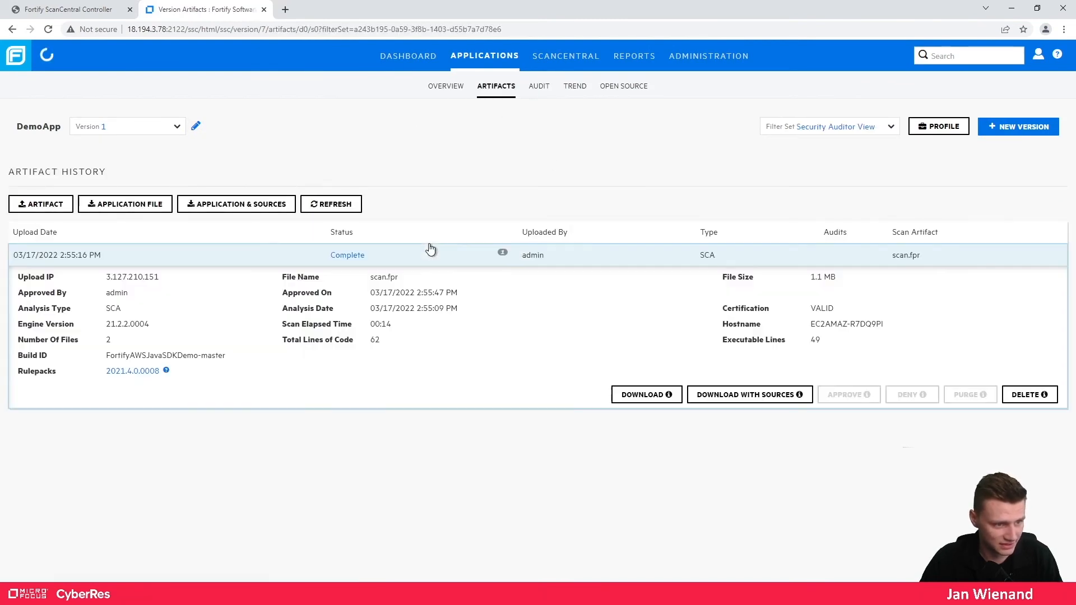
click(1028, 395)
click(672, 131)
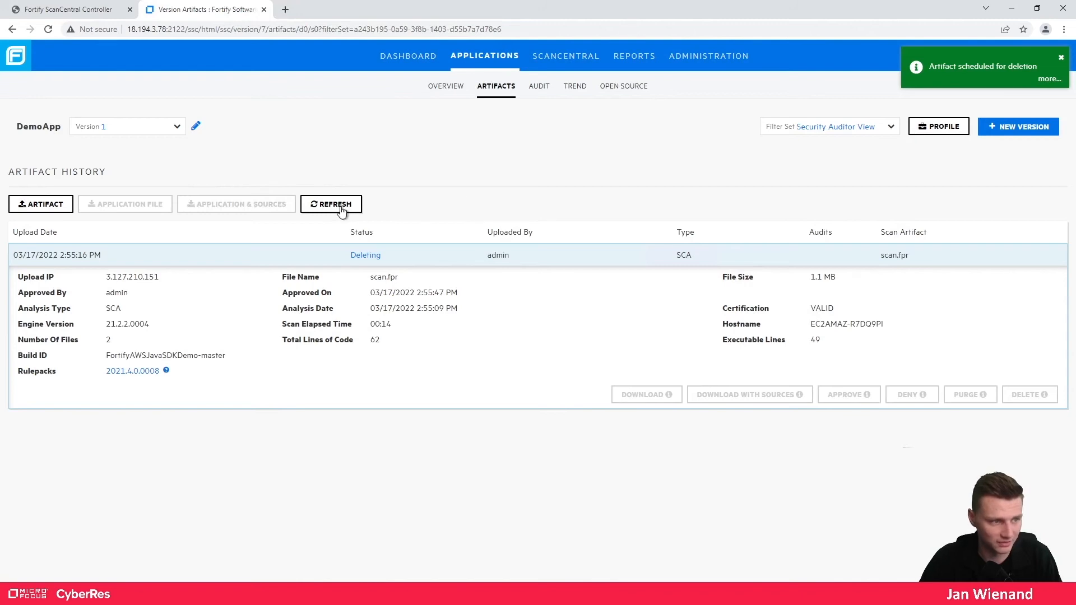
click(341, 207)
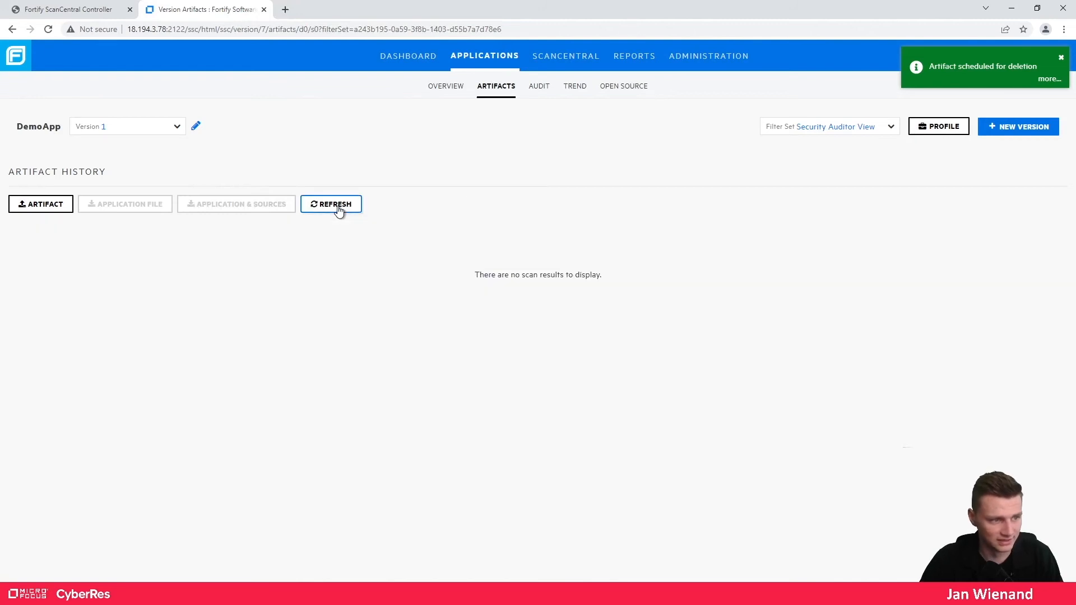
- Show Version 1's empty Audit view and select version id 7 in the address bar
click(539, 87)
click(427, 212)
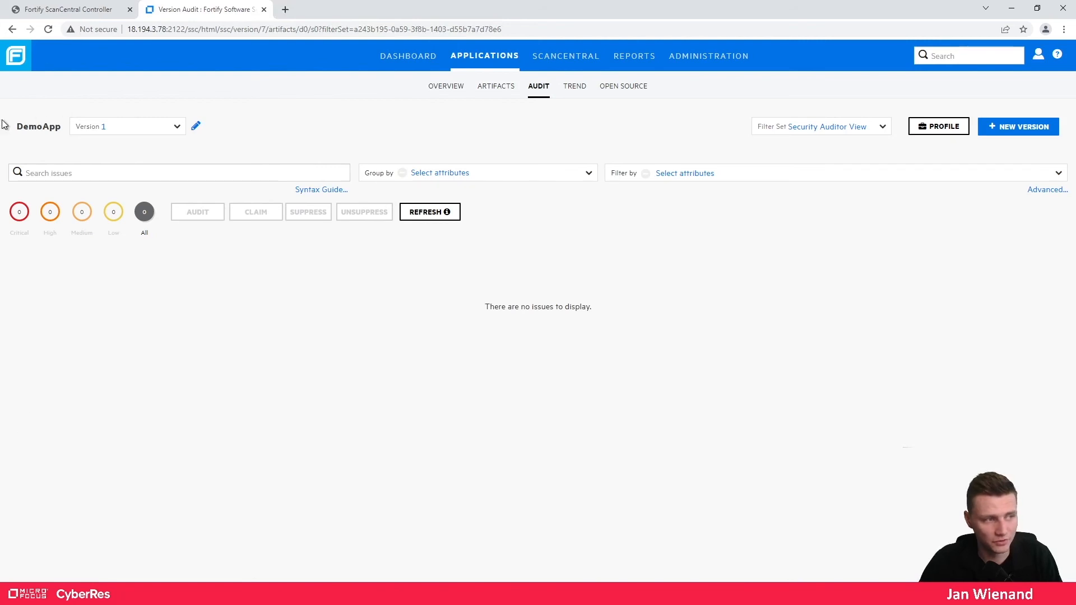
drag(16, 127, 61, 128)
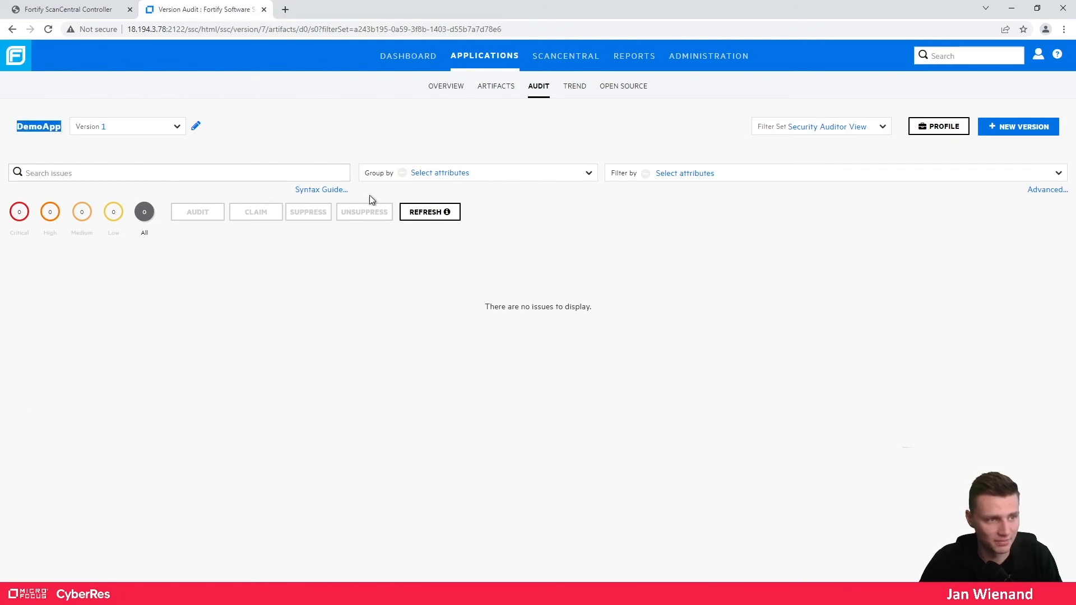
click(265, 28)
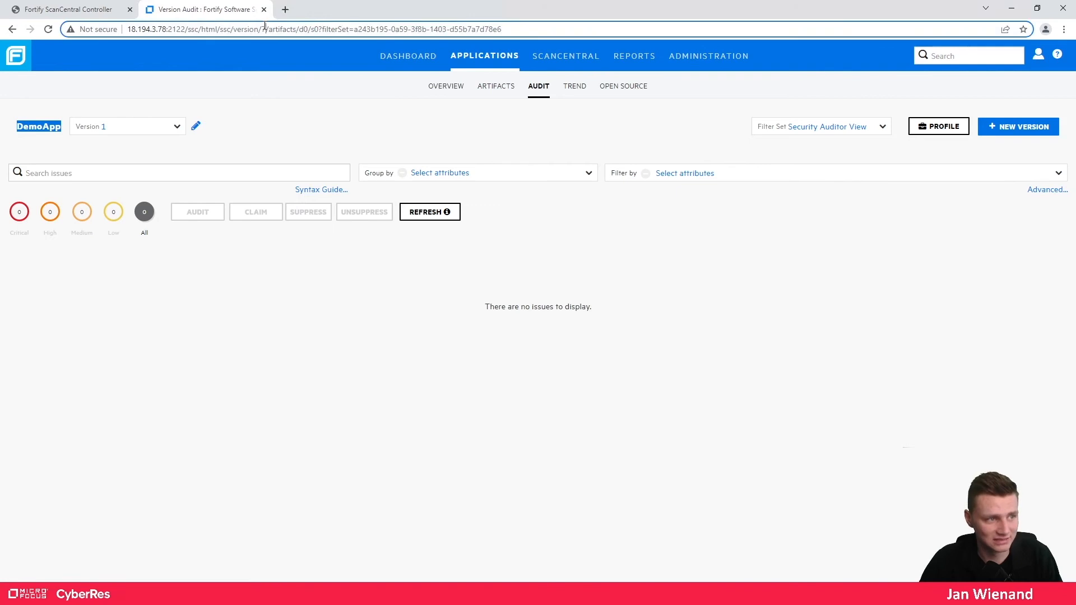
double_click(262, 28)
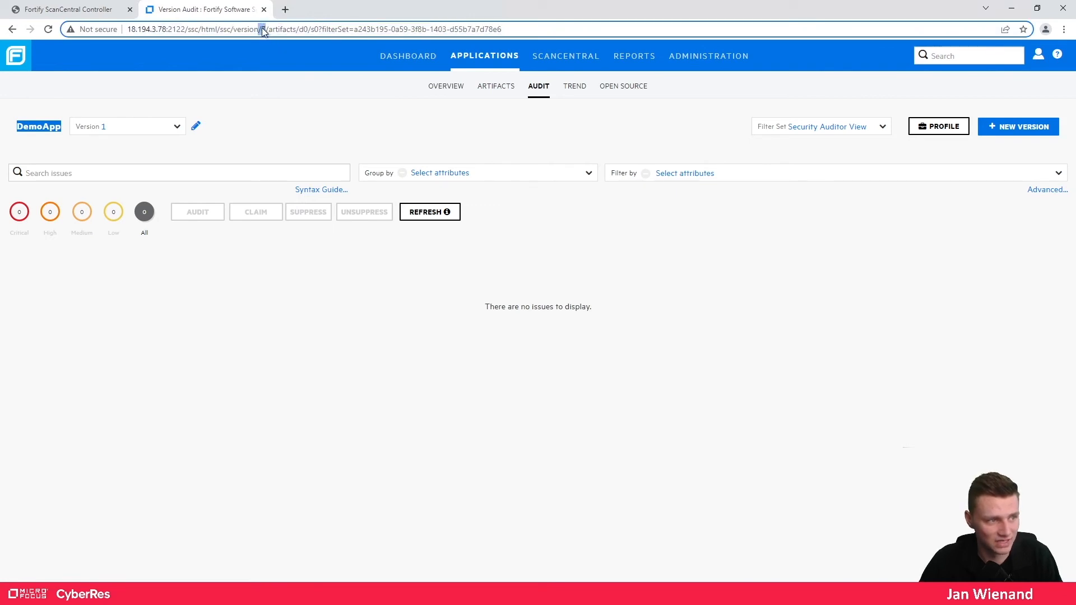
click(266, 29)
drag(263, 28, 266, 28)
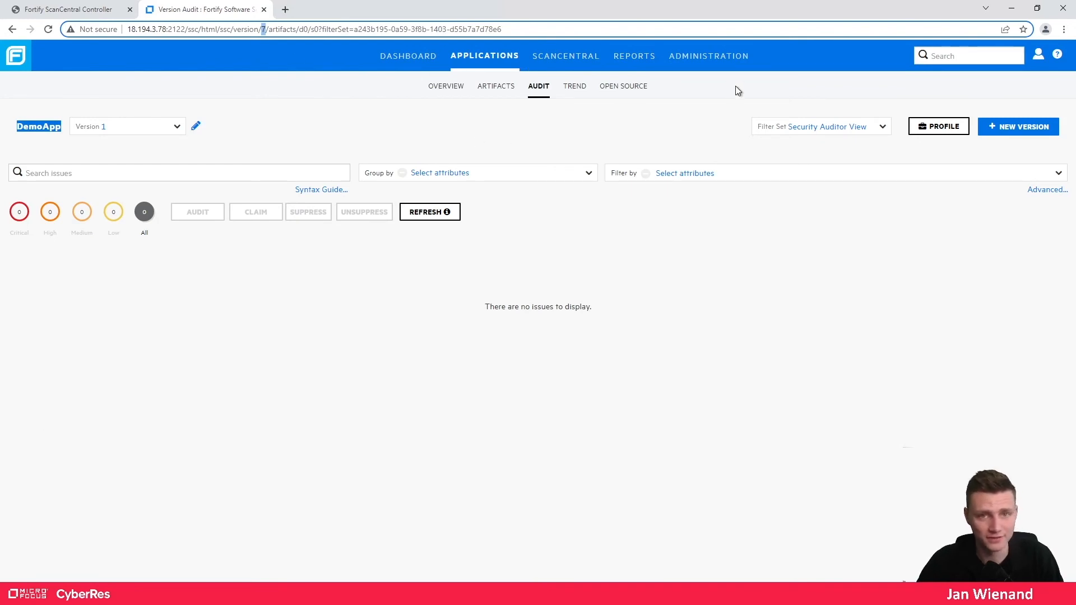
- In Token Management, create a ScanCentralCtrlToken described 'test' and copy its decoded value
click(720, 56)
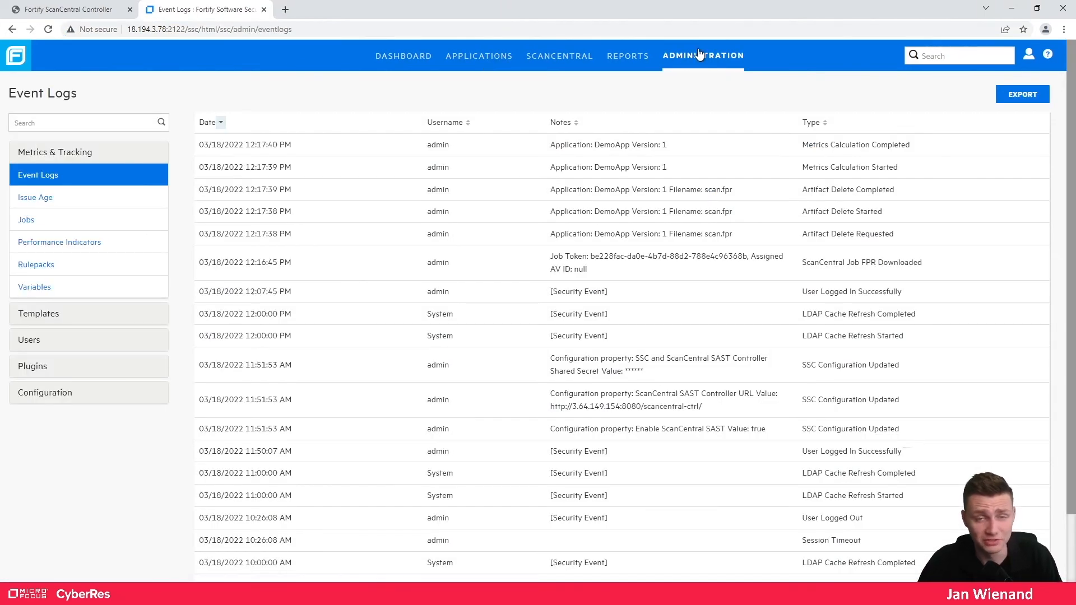
click(32, 343)
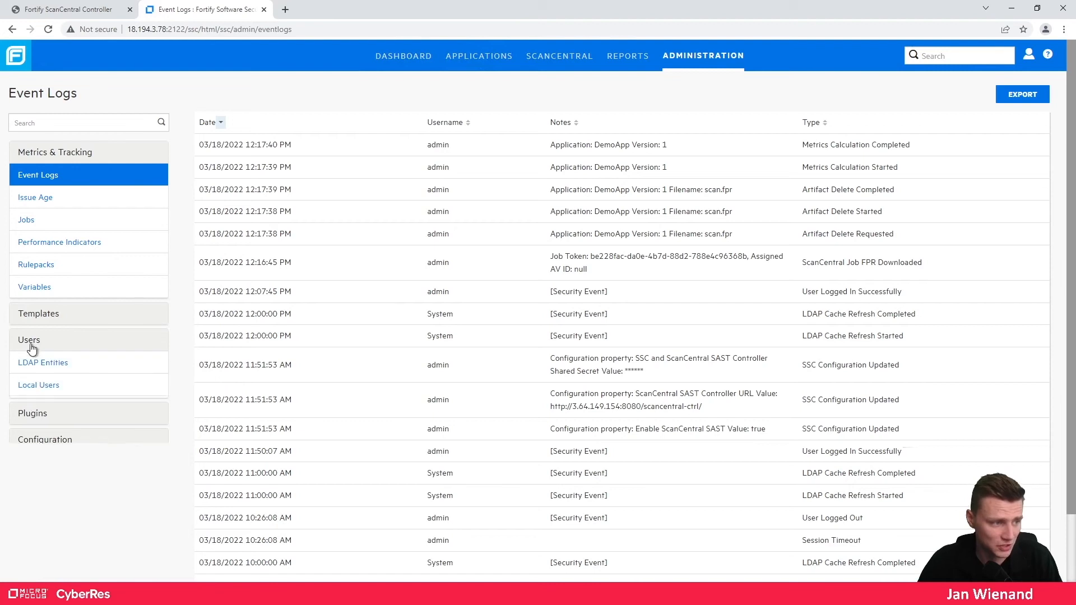
click(37, 432)
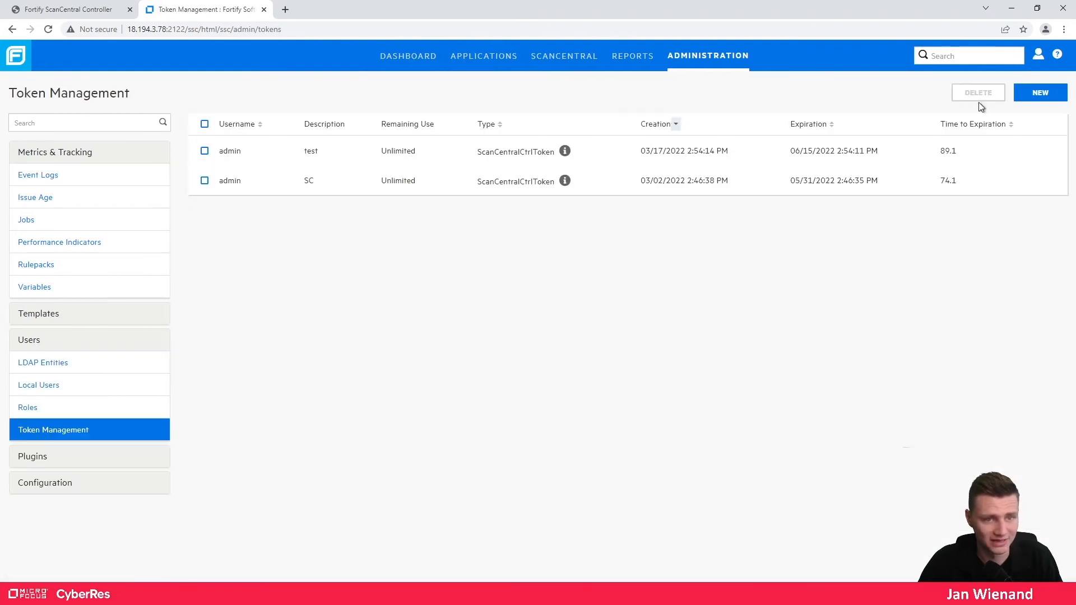
click(1034, 97)
click(314, 115)
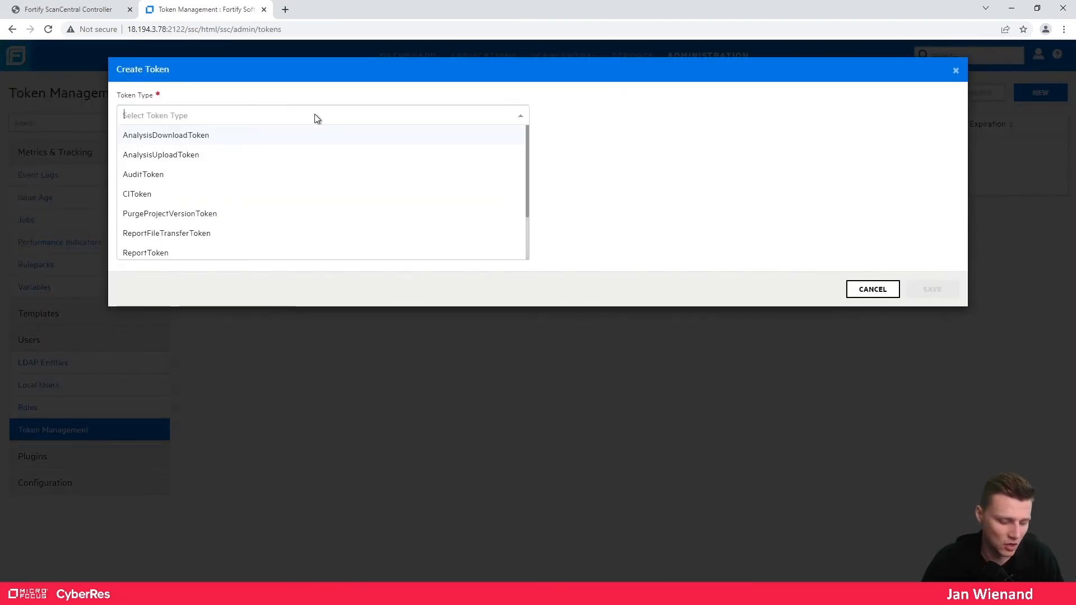
text(scan)
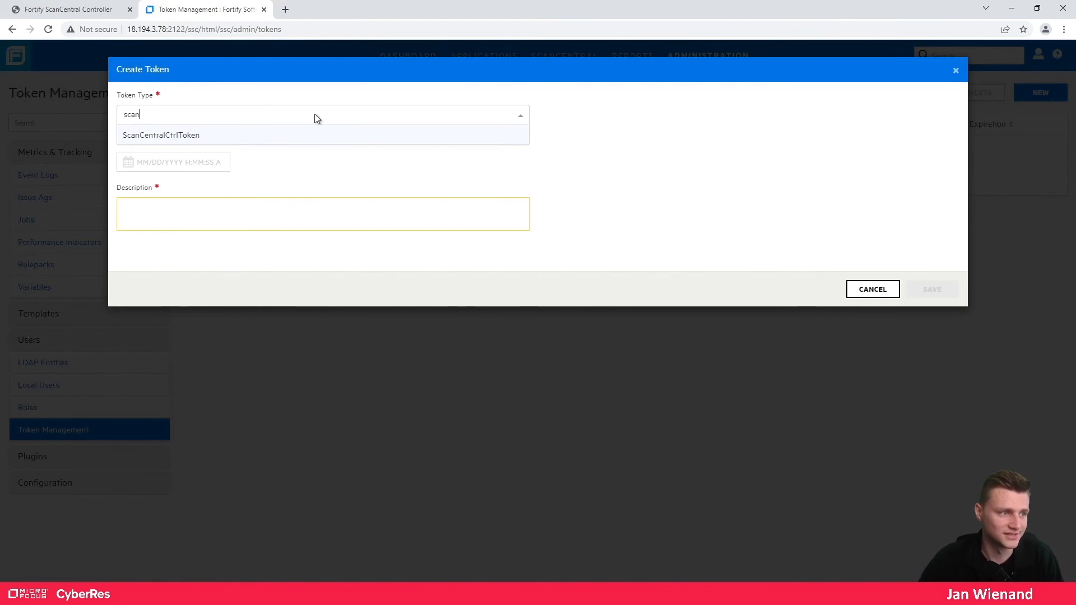
click(207, 137)
click(167, 210)
text(test)
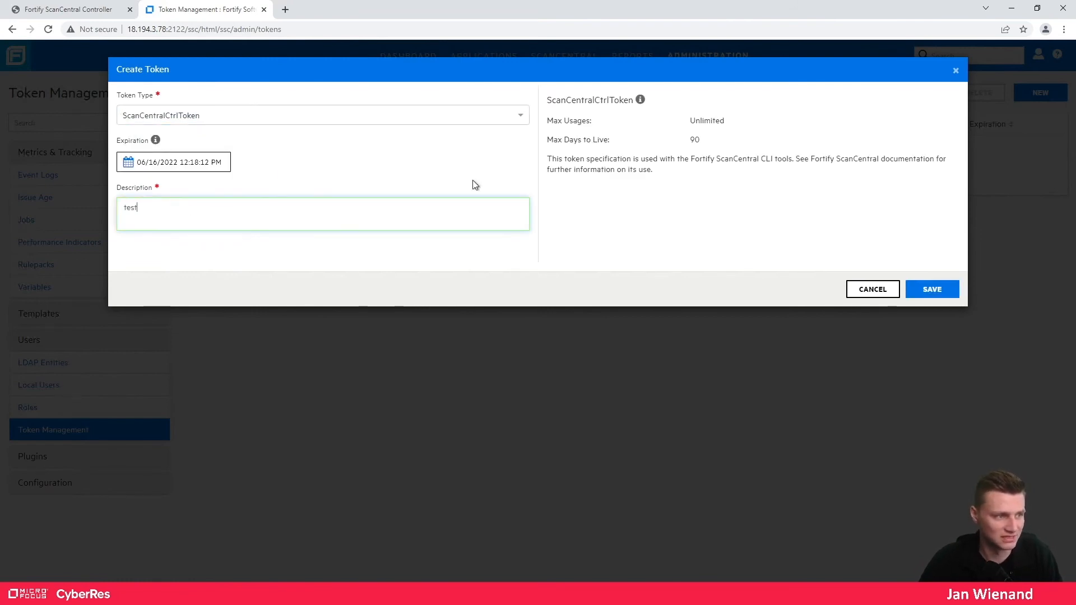
click(934, 289)
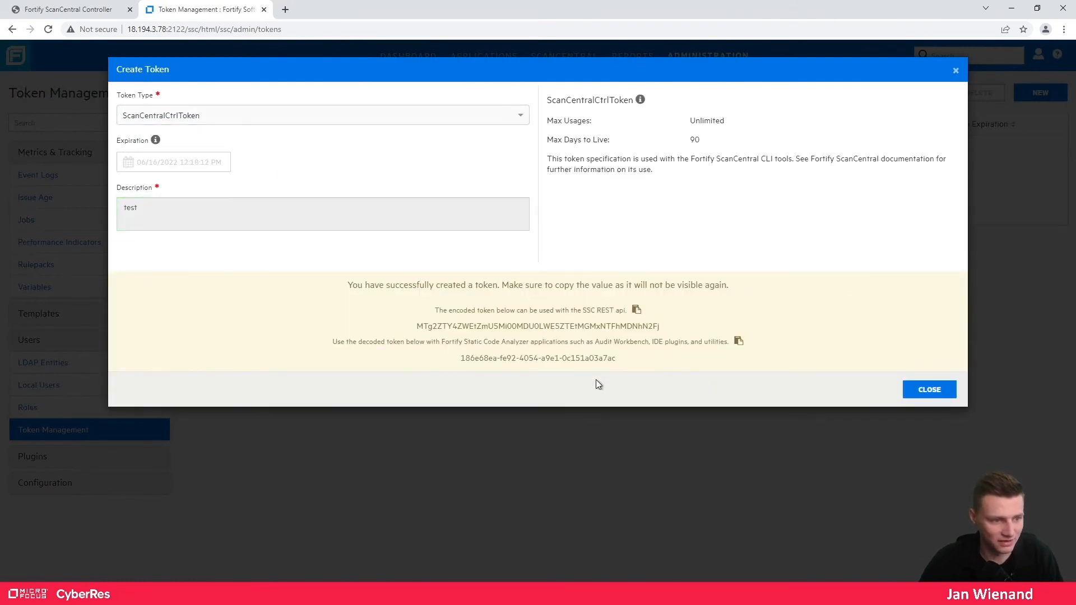
click(737, 342)
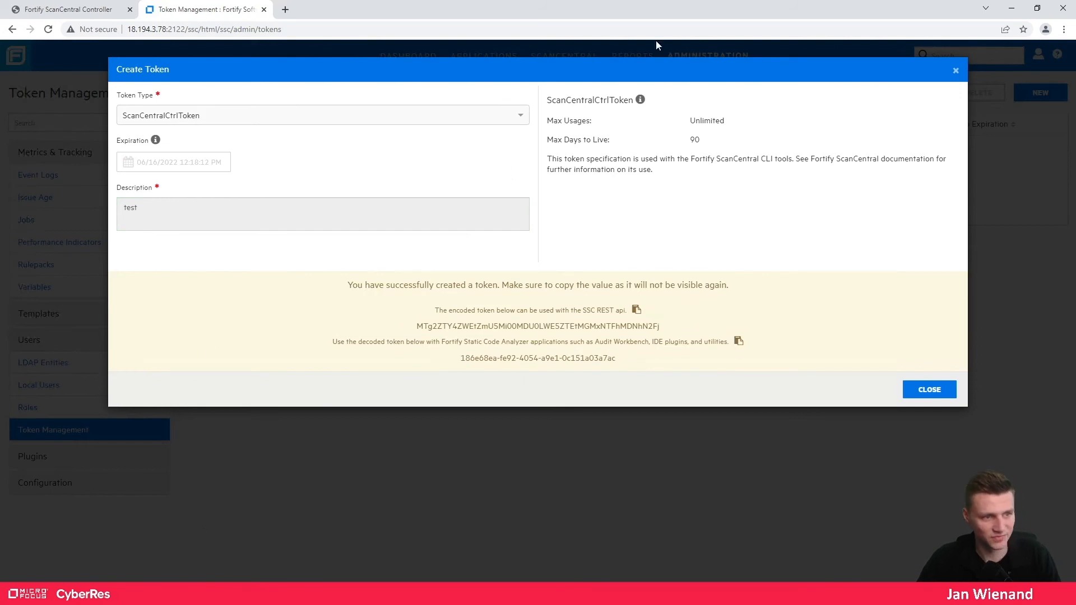
click(1012, 8)
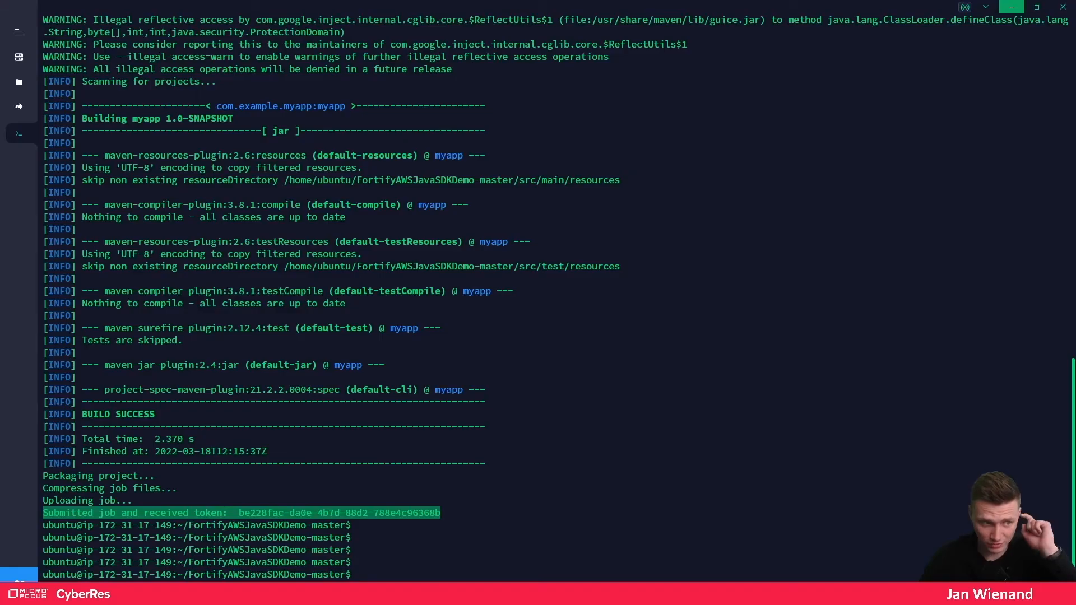
- Clear the terminal and recall the scancentral start command, appending -upload -versionid
click(939, 466)
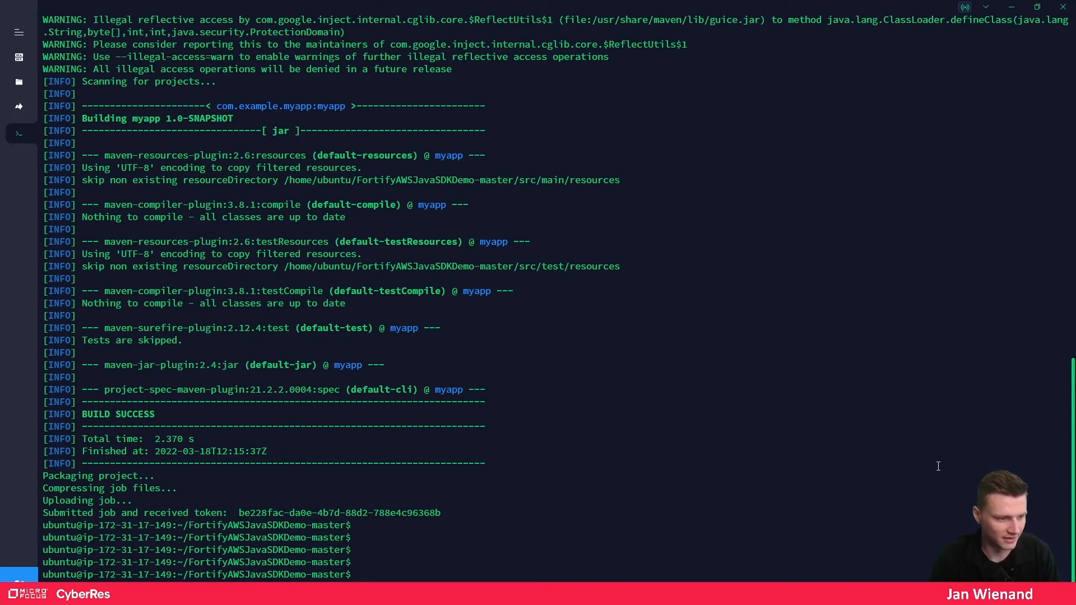
text(clear)
key(Return)
key(Up)
key(Up)
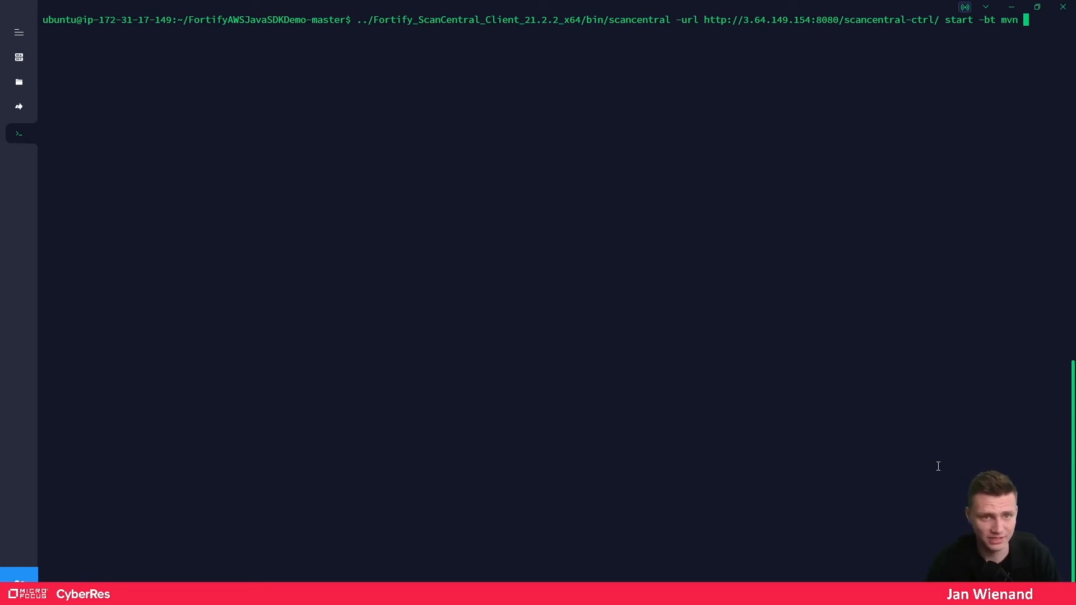
text(-)
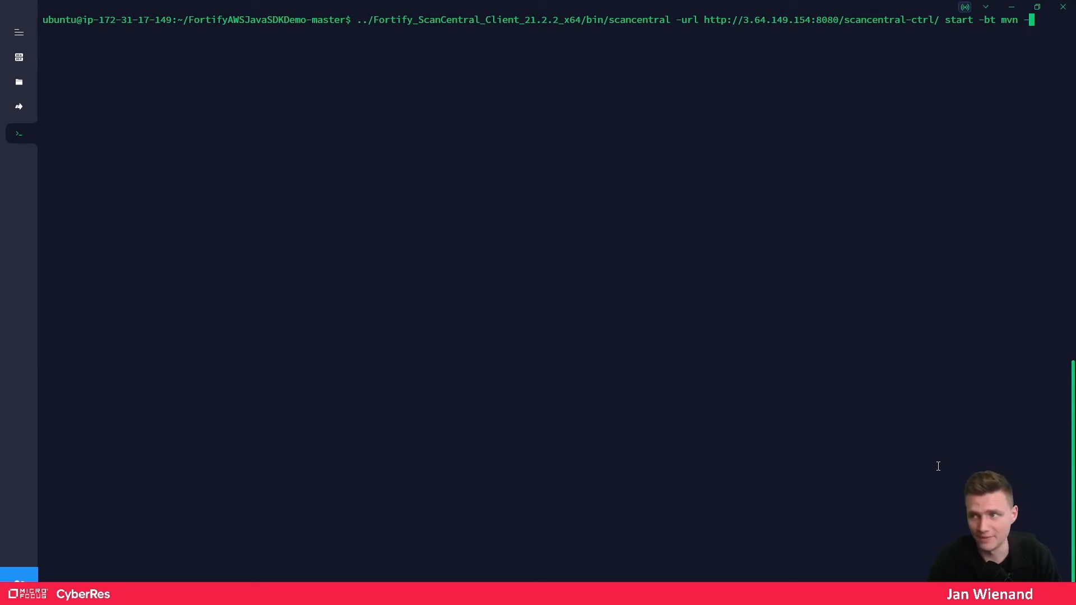
text(upload)
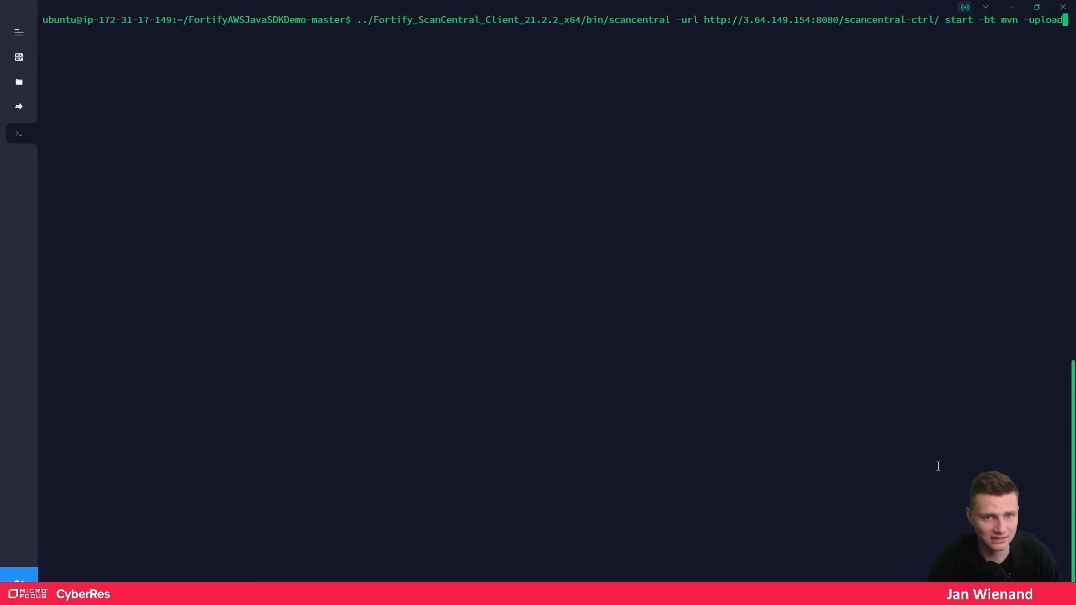
key(Return)
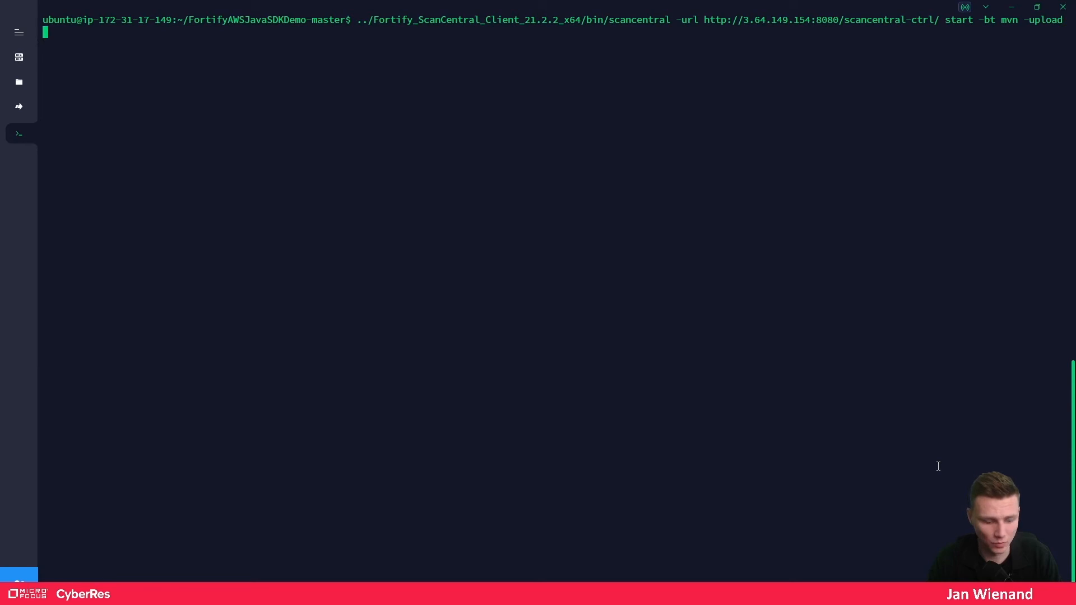
text(-version)
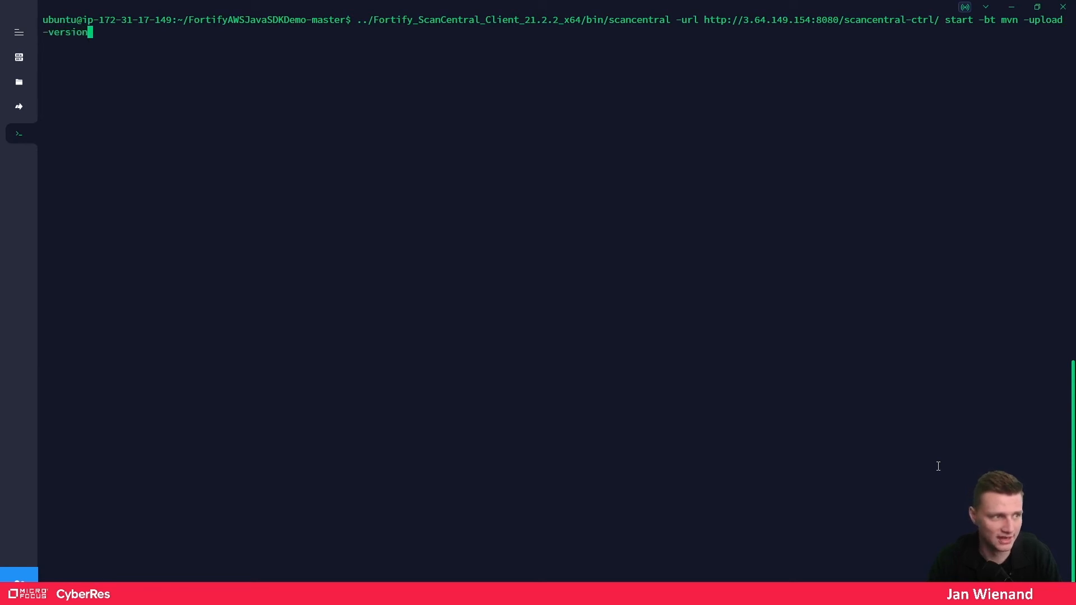
text(id)
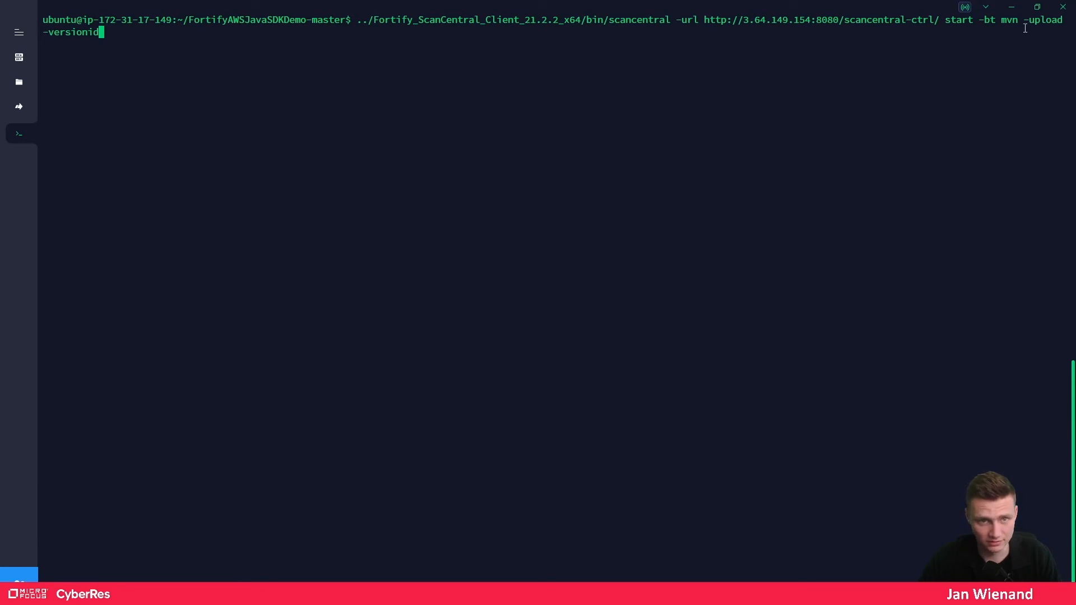
- Snap the terminal to the right half and the browser to the left half
click(1038, 9)
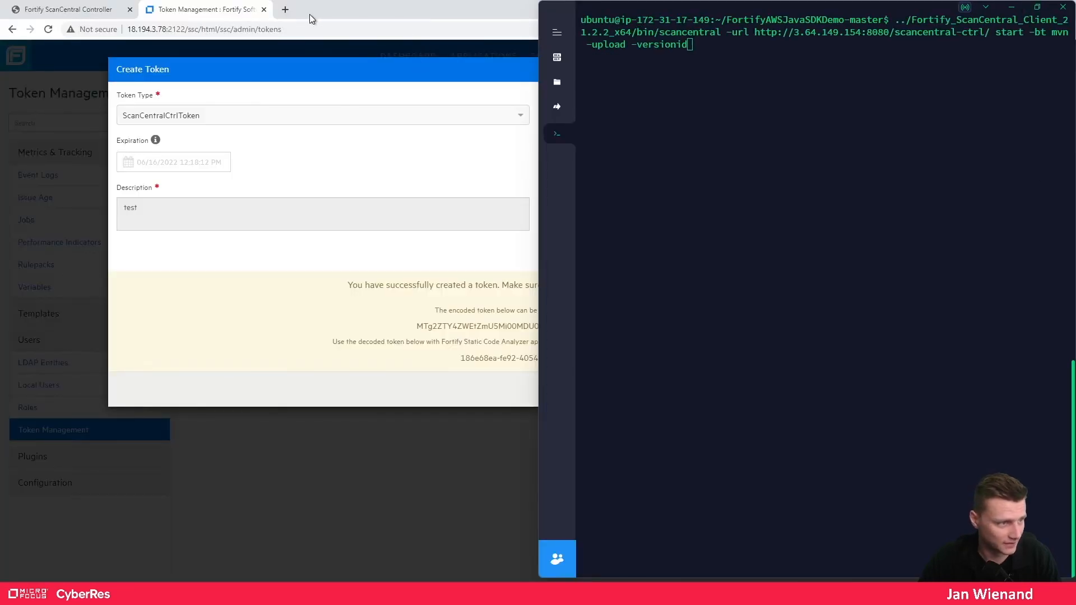
click(348, 14)
key(super+Left)
click(338, 14)
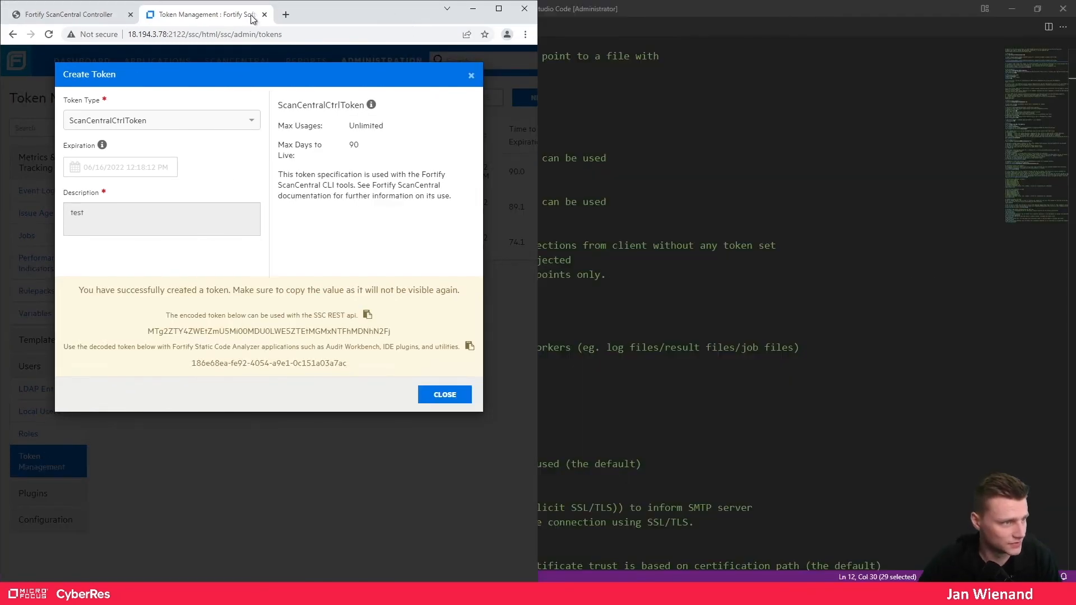
- Copy the decoded token and paste it into a new browser tab
click(77, 15)
click(194, 14)
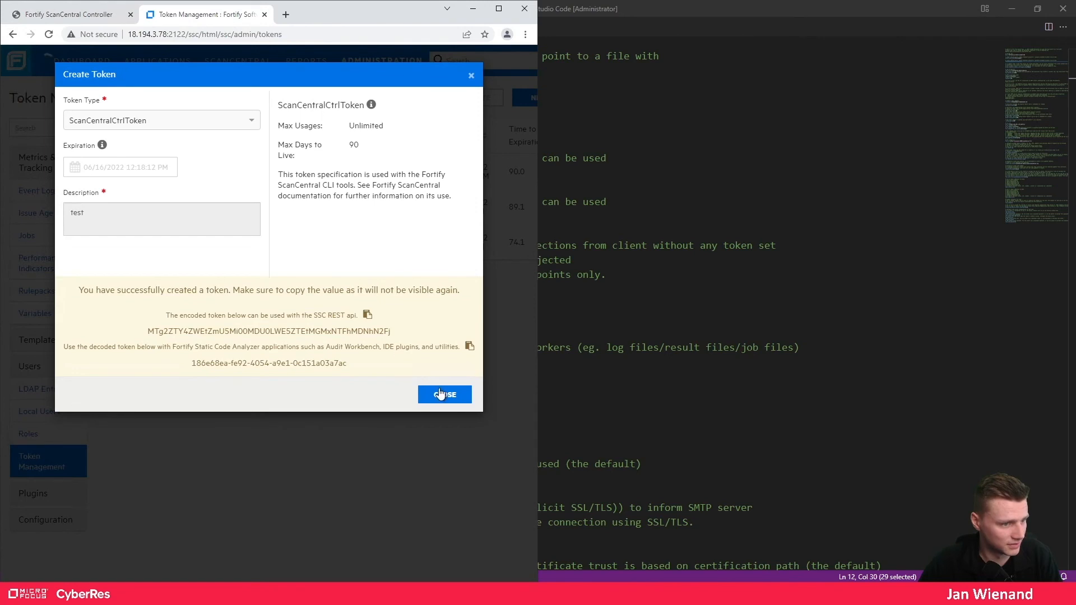
click(469, 348)
click(286, 15)
key(ctrl+v)
- Close the token dialog and reopen DemoApp Version 1's issues view
click(224, 13)
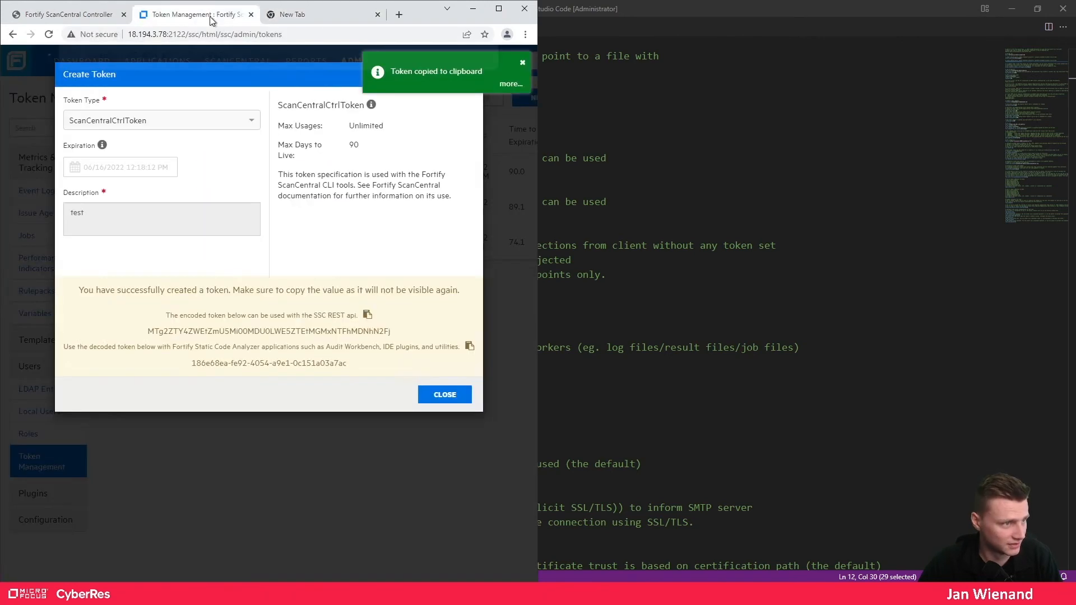
click(445, 395)
click(167, 63)
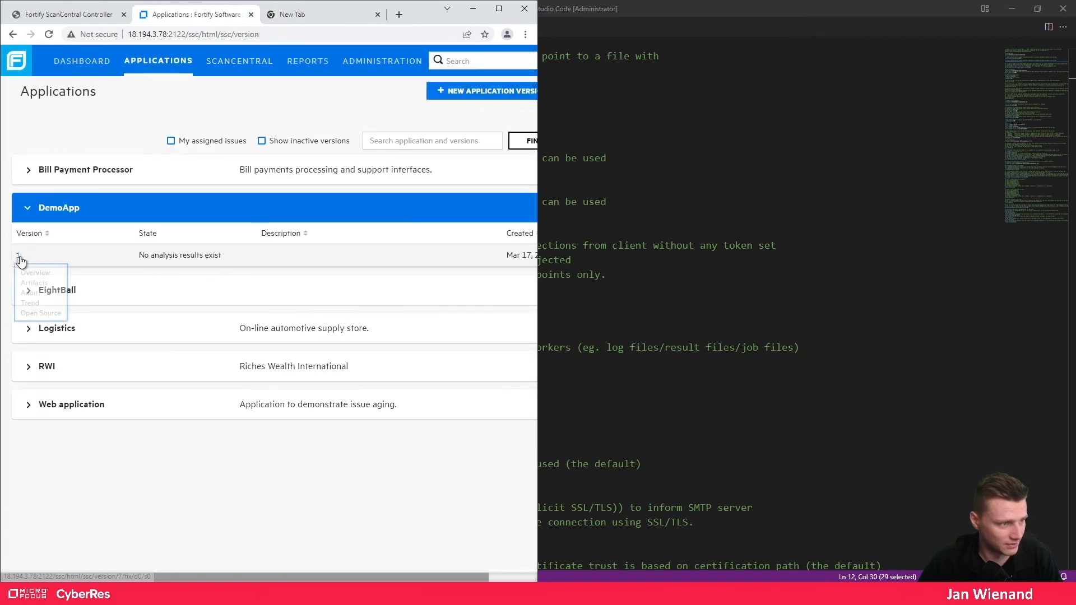
click(19, 257)
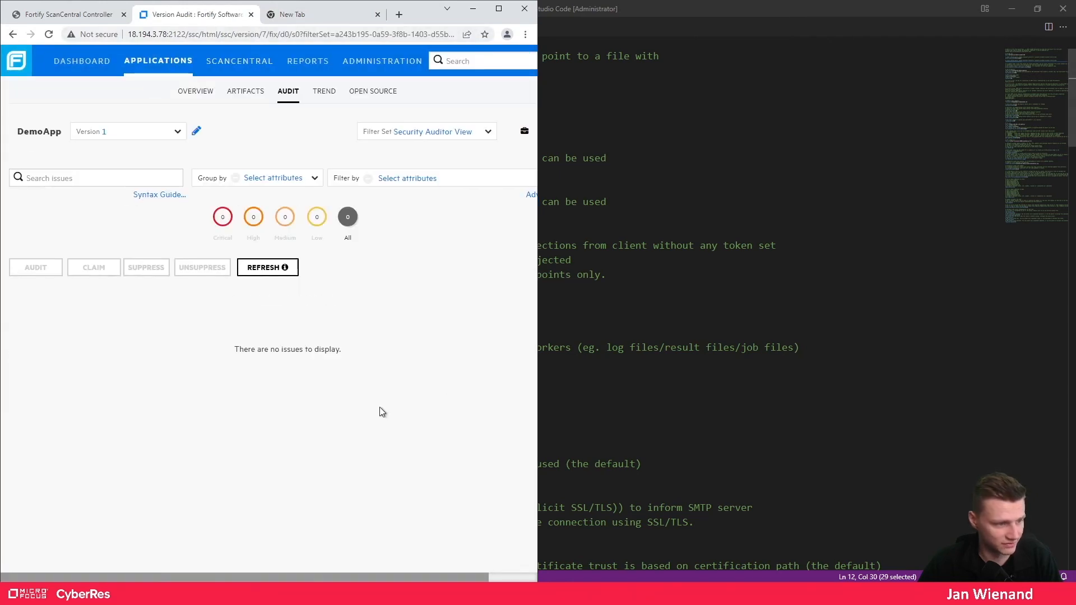
key(alt+Tab)
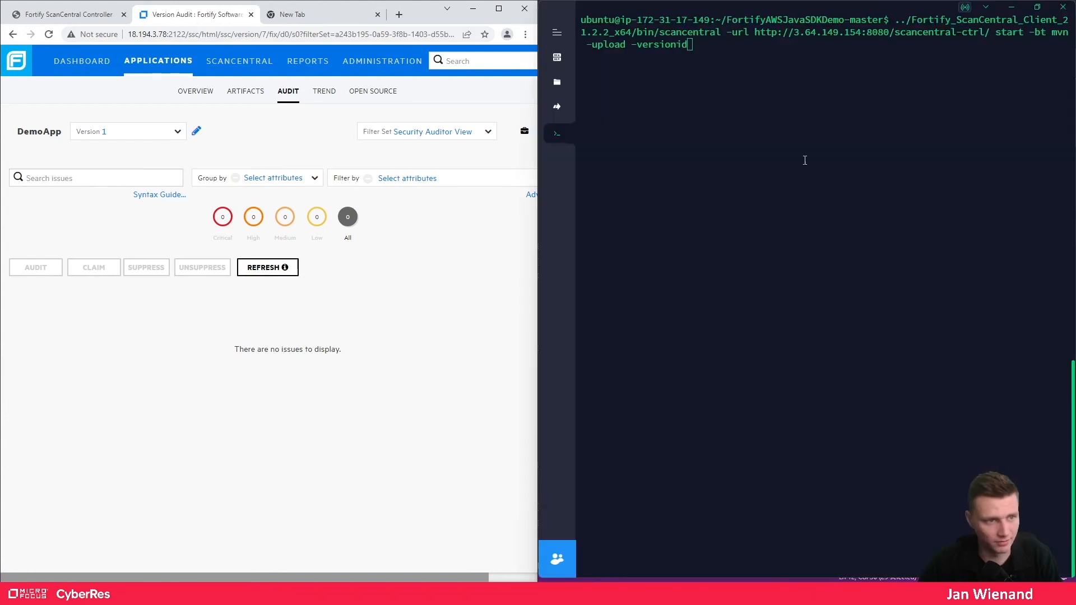
- Finish the command with '7 -uptoken' and the copied upload token, then run it to submit the scan
text(7)
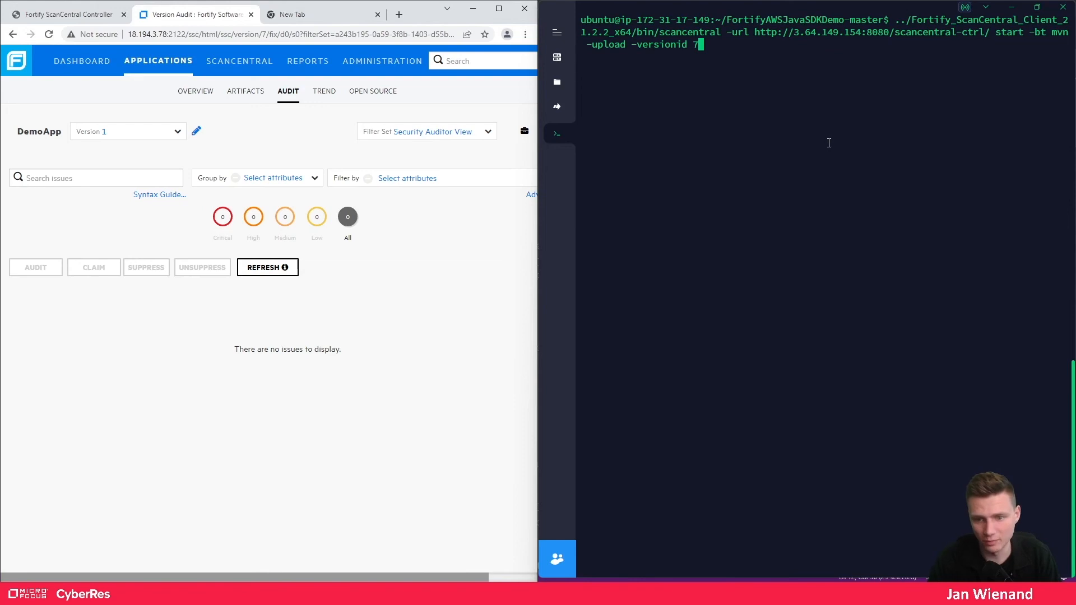
text( -)
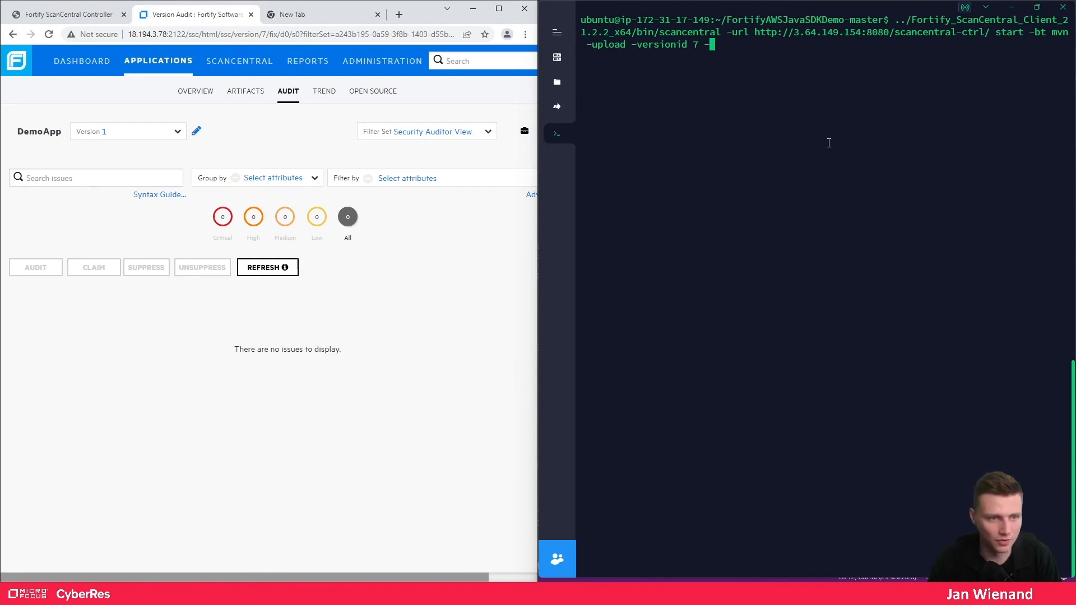
text(uptoken)
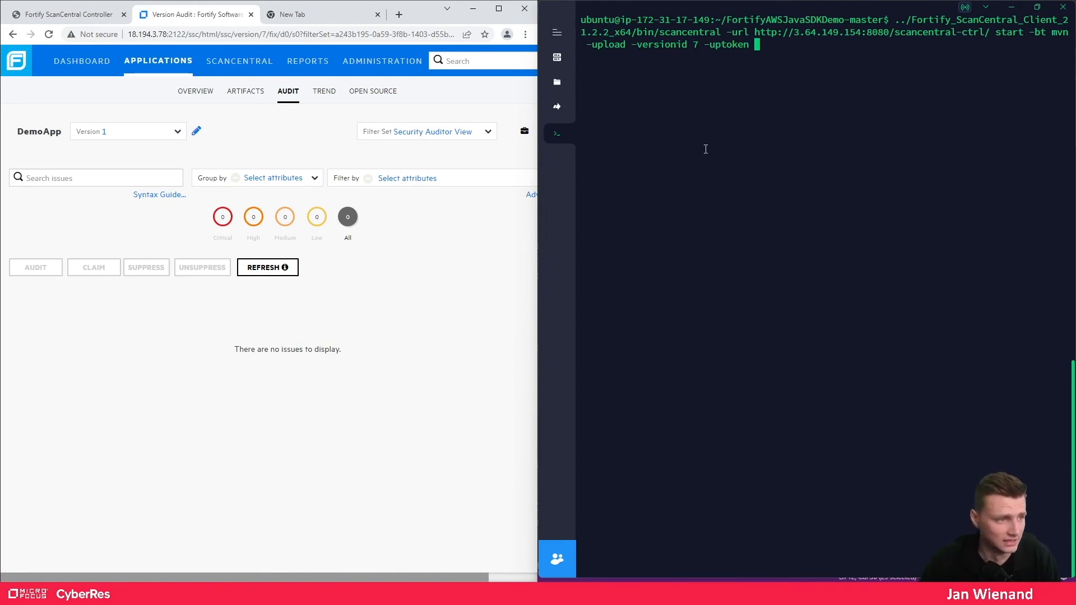
click(298, 14)
click(288, 33)
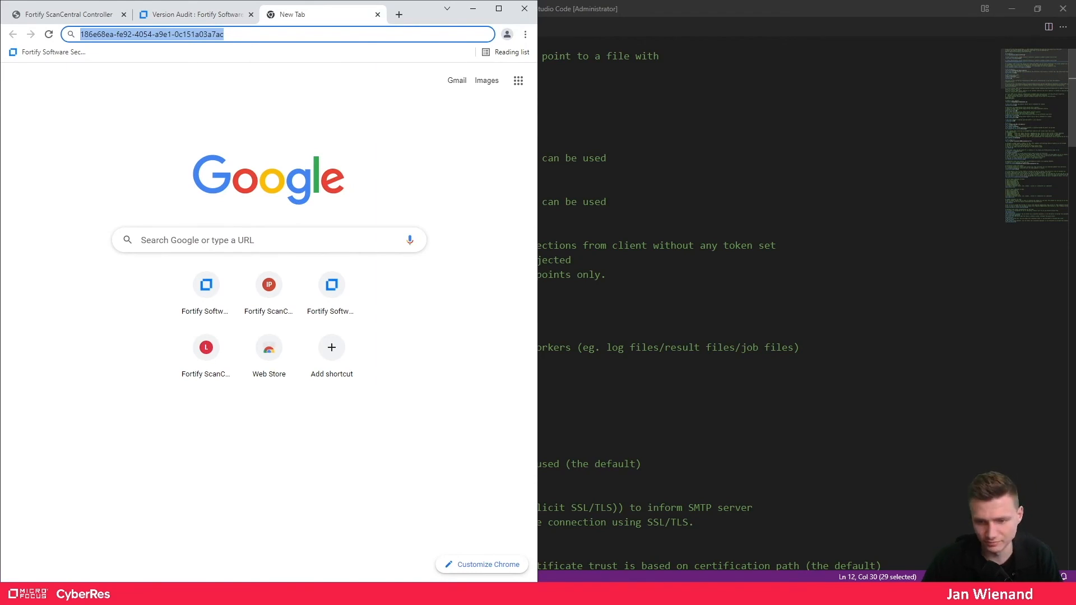
key(alt+Tab)
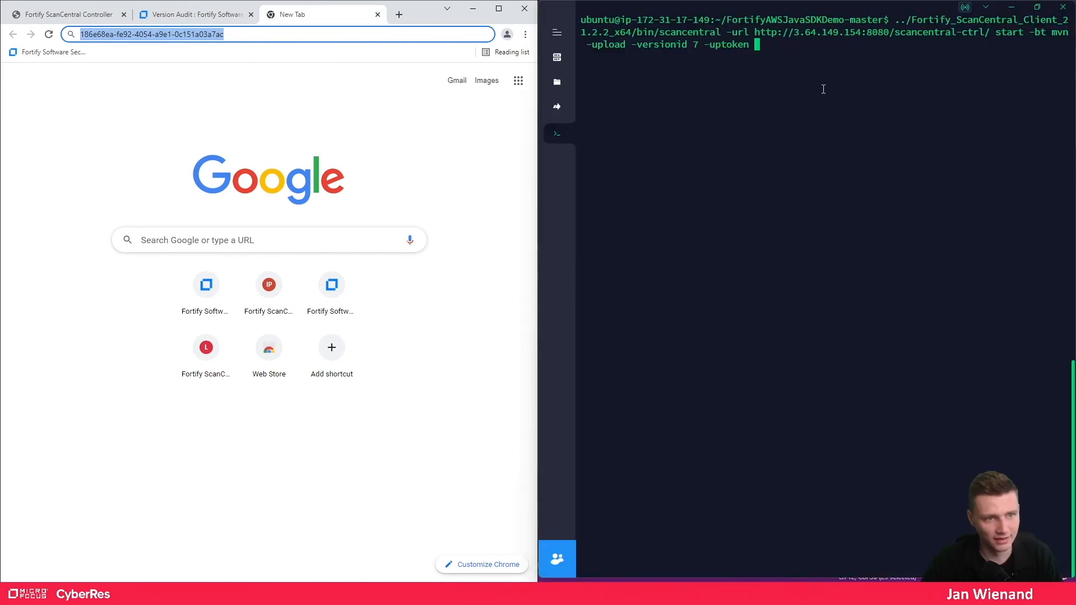
key(ctrl+shift+v)
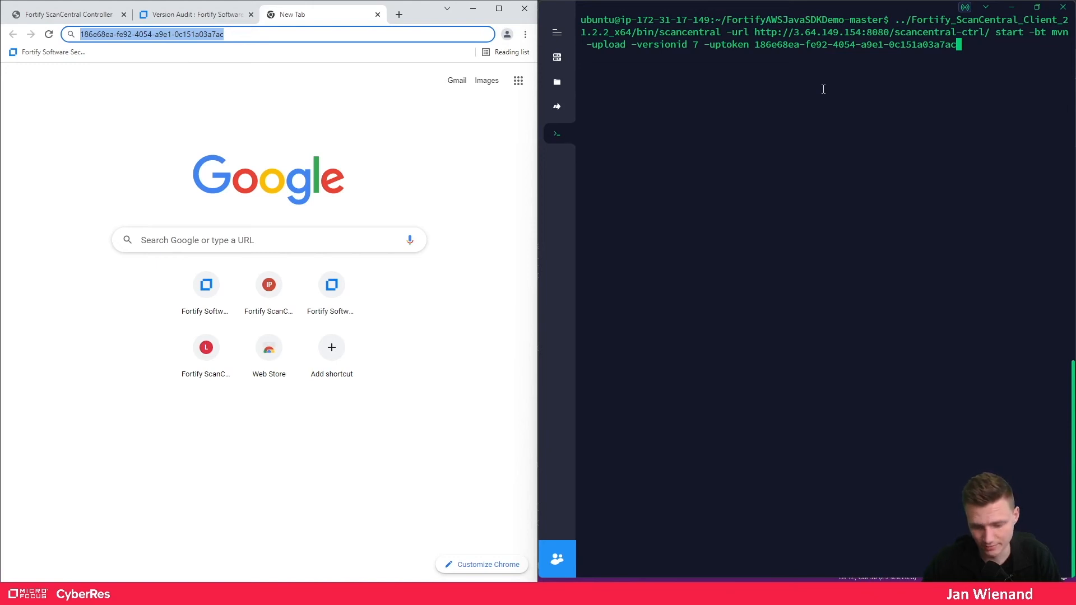
key(Return)
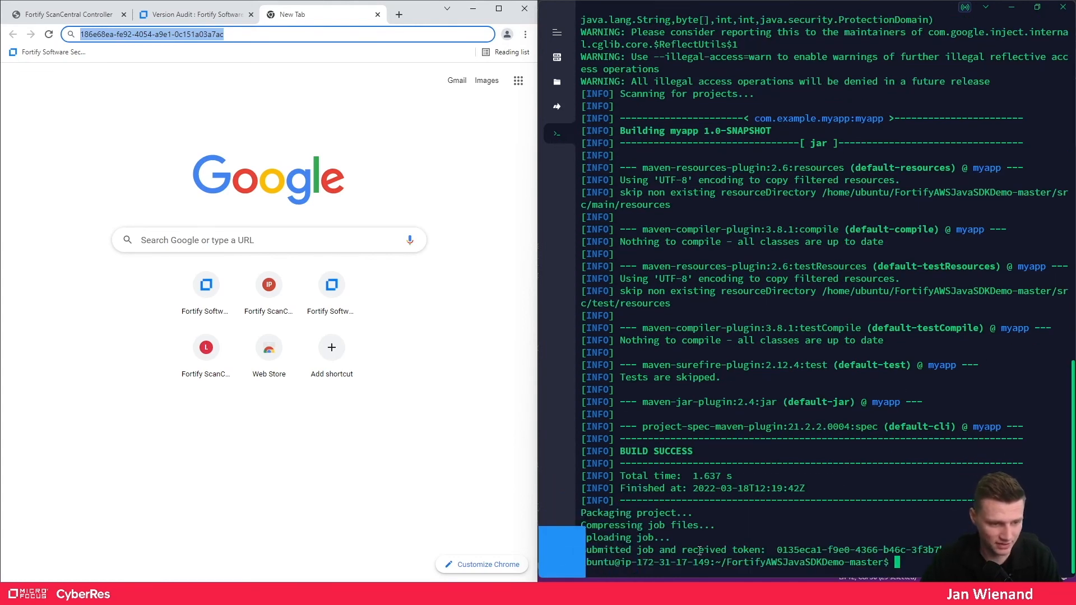
click(255, 133)
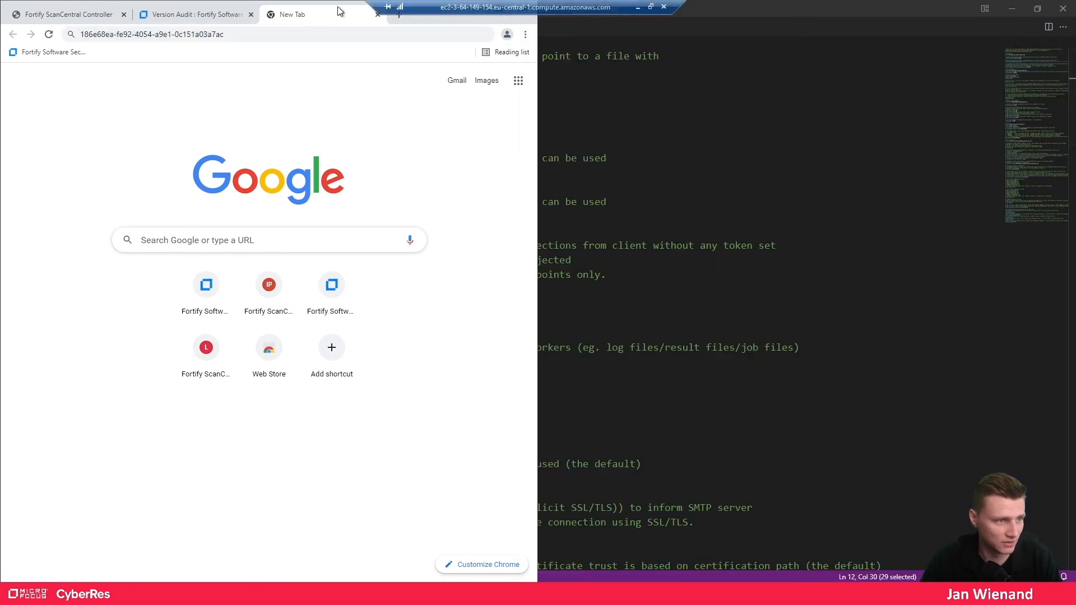
- Maximize Chrome and refresh SAST Scan Requests until the DemoApp - 1 job shows Upload Queued
click(377, 14)
drag(324, 11, 378, 1)
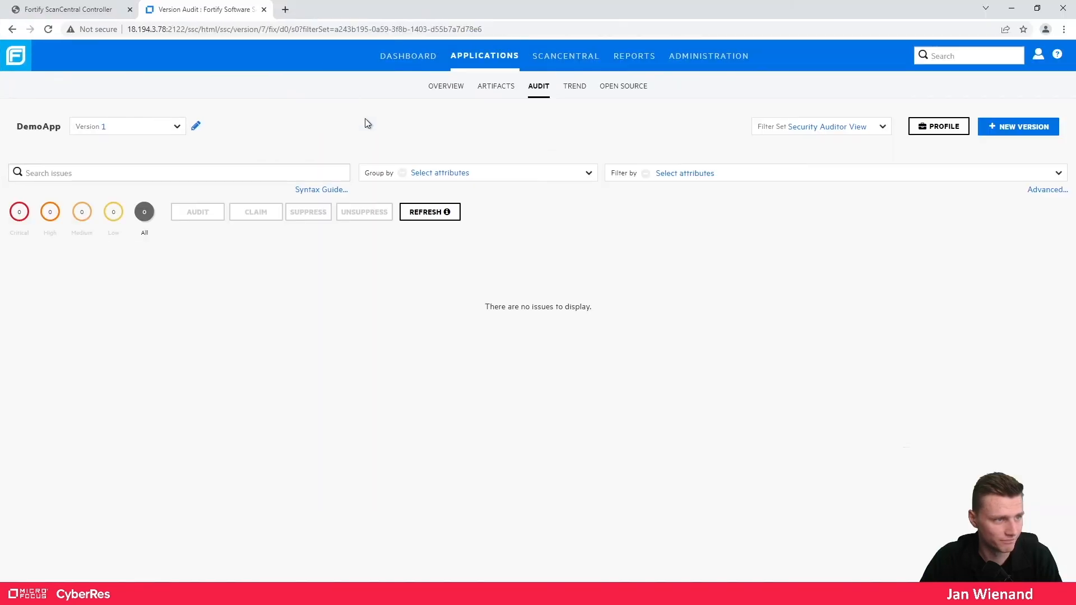
click(484, 57)
click(584, 61)
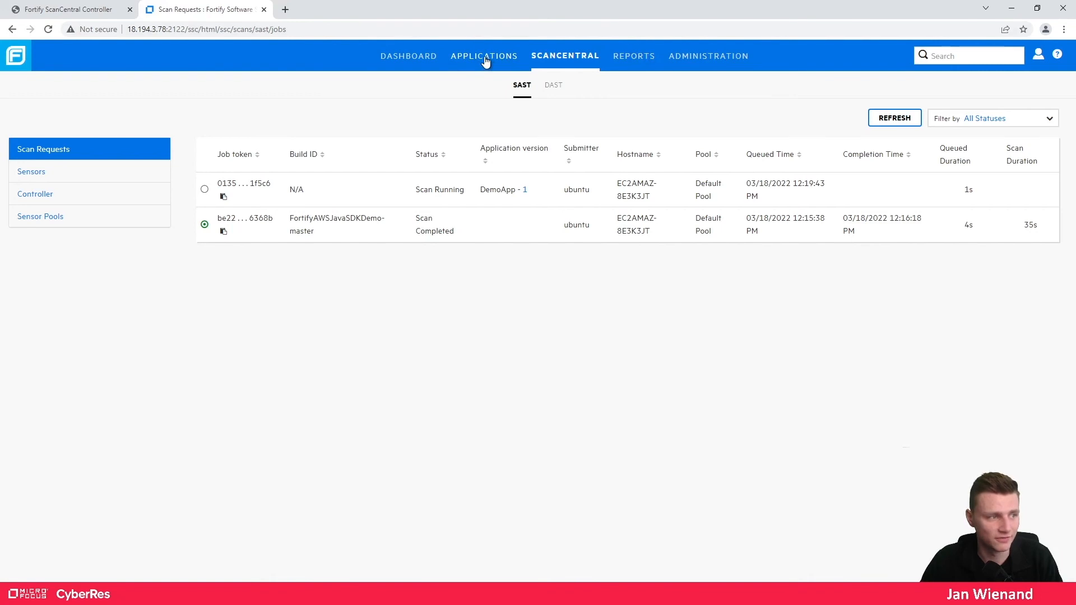
click(885, 123)
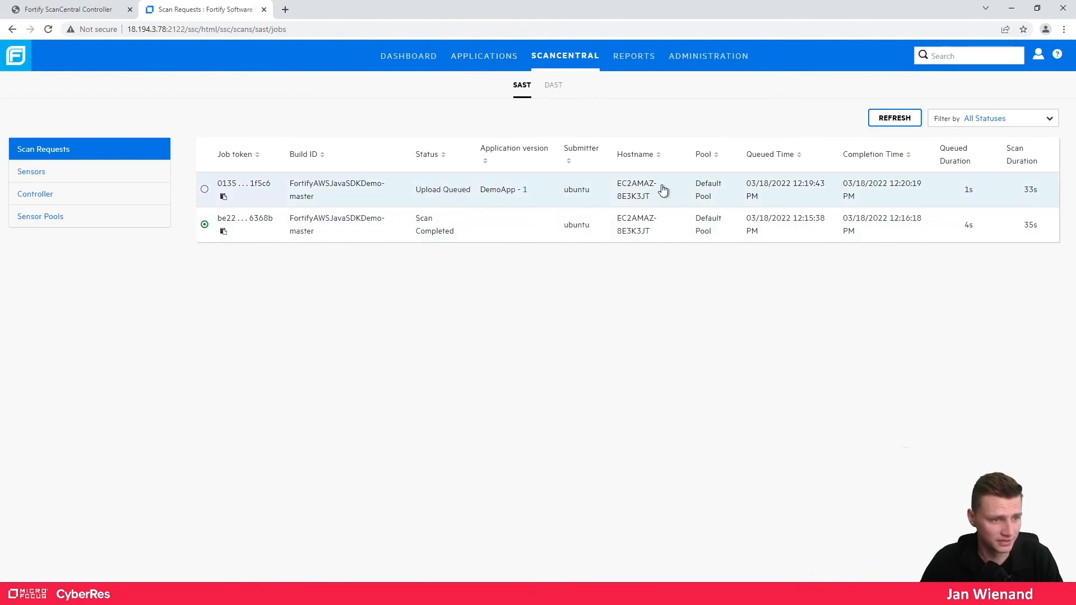
click(481, 56)
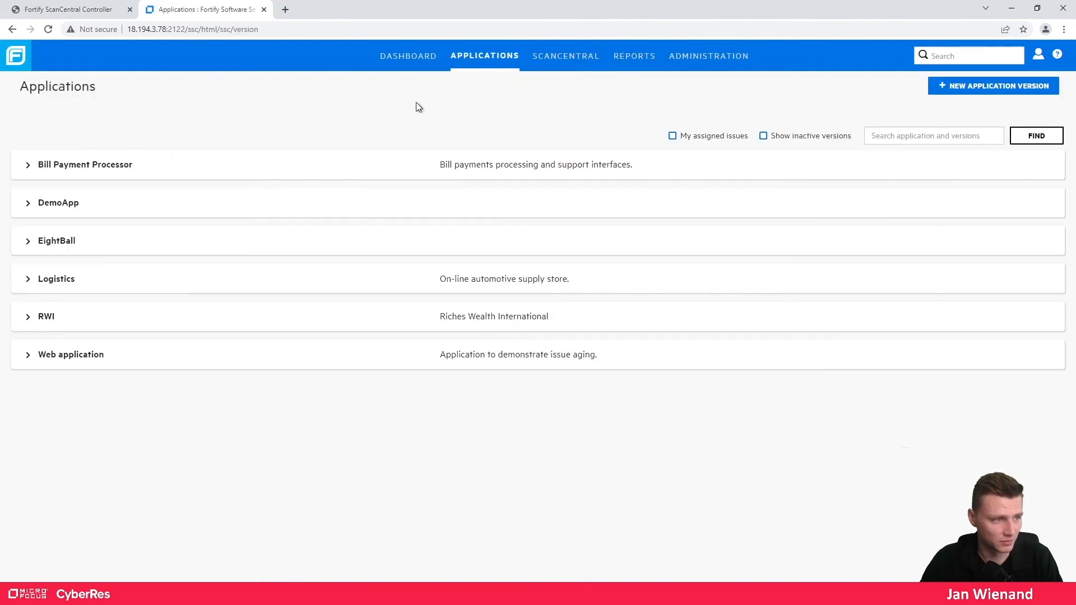
- Open DemoApp Version 1's Artifacts page
click(23, 204)
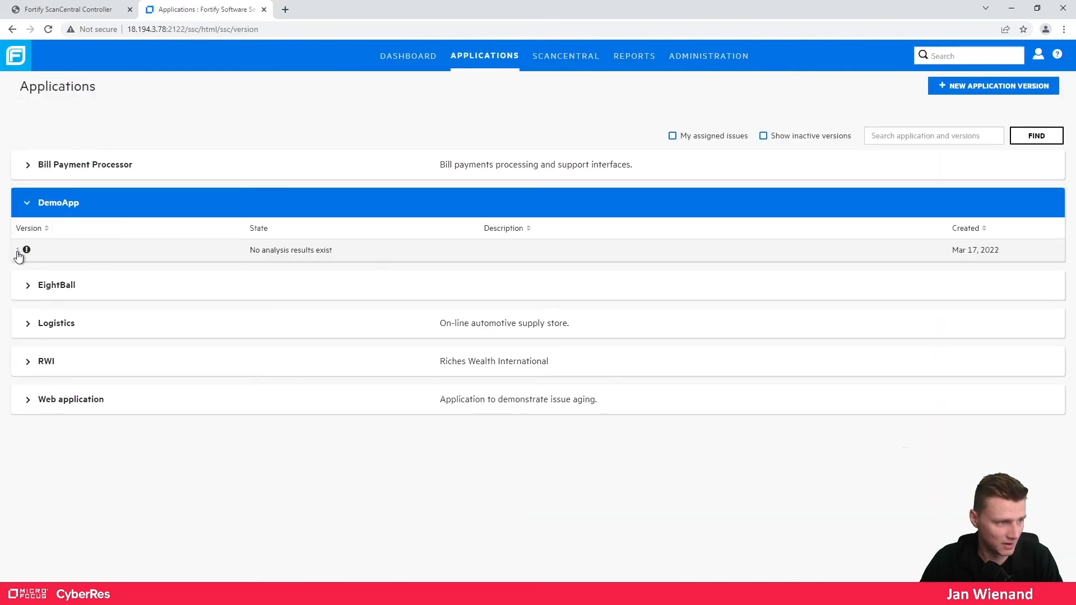
click(26, 256)
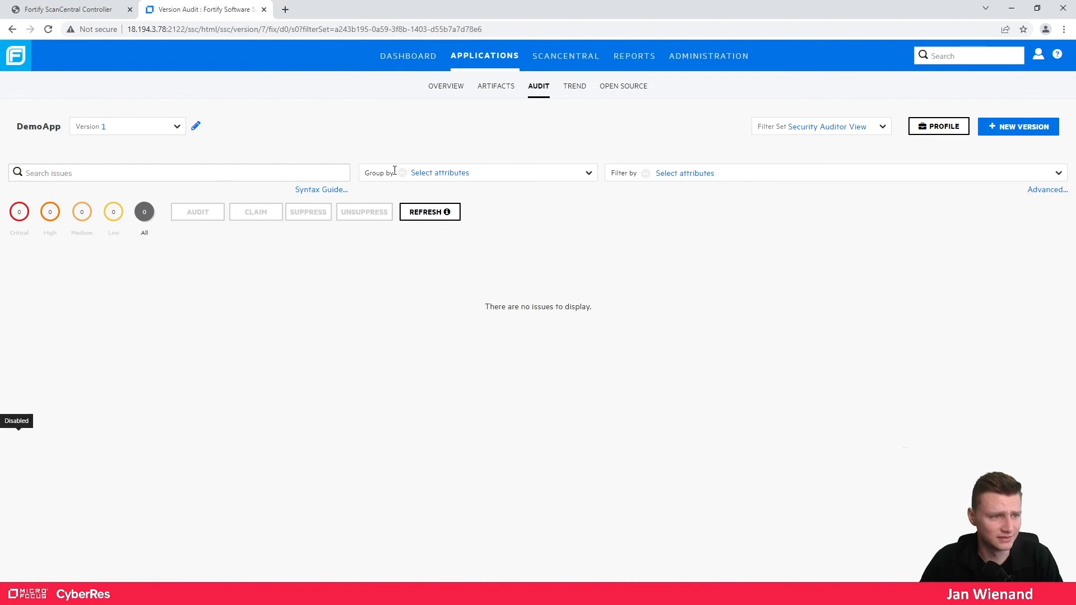
click(503, 90)
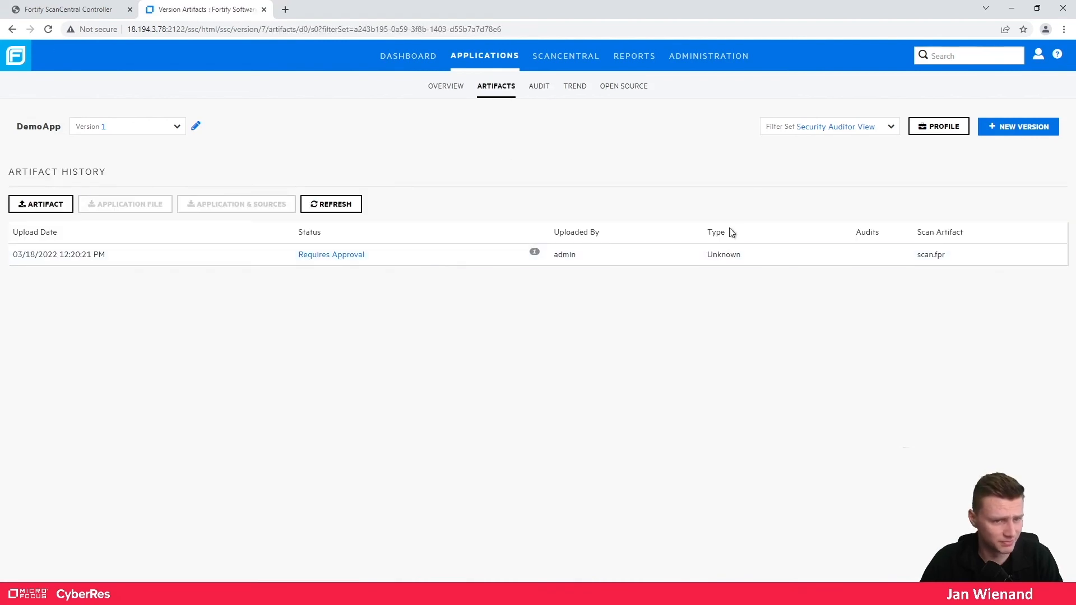
click(939, 126)
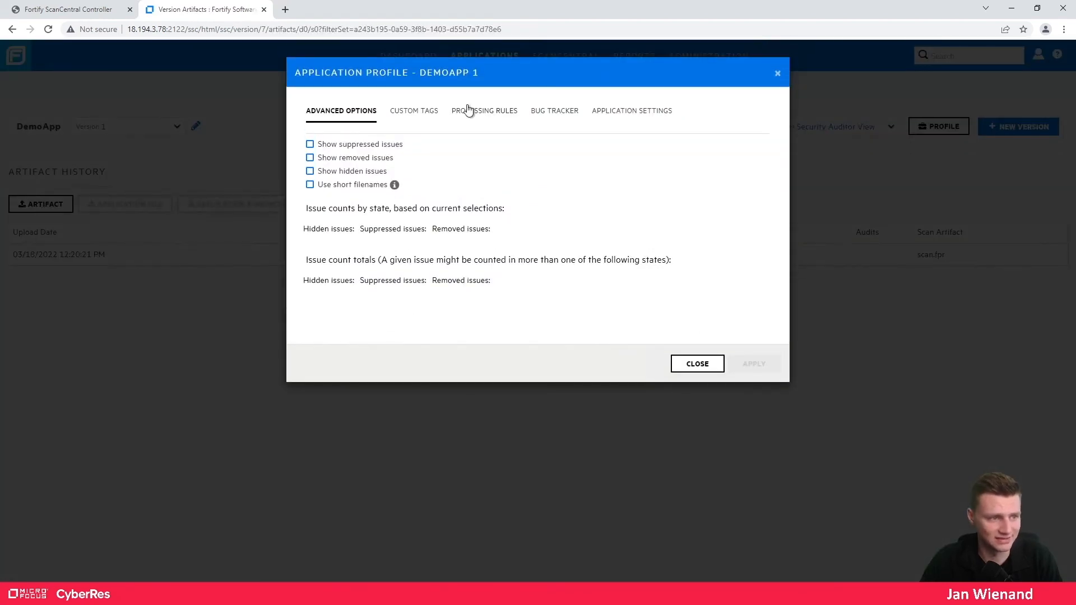
click(698, 364)
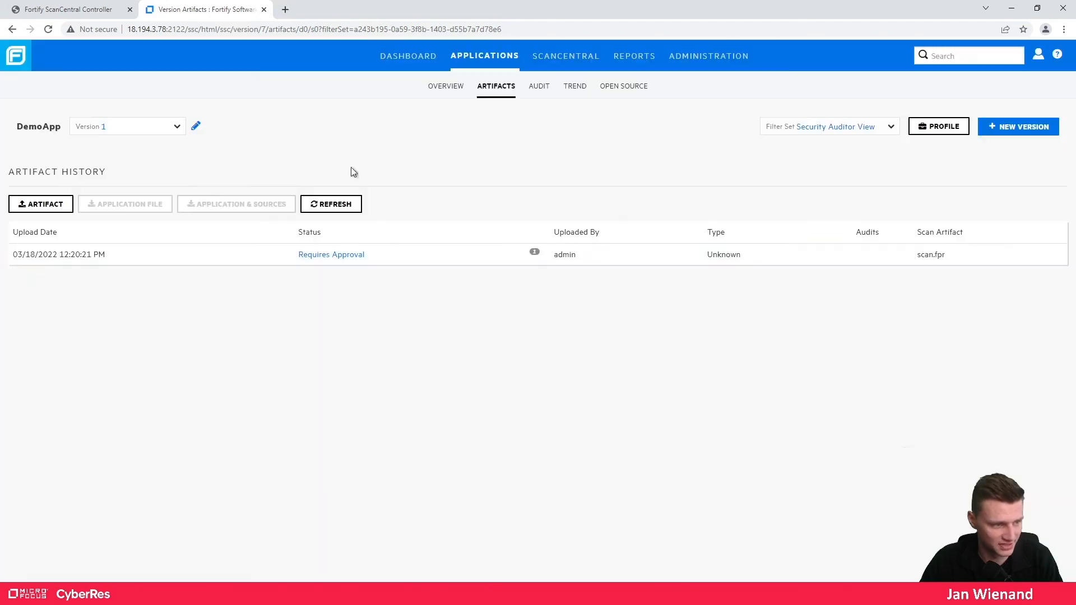
- Approve the pending scan.fpr upload with comment 'ye' and refresh until it shows Complete
click(417, 259)
click(847, 299)
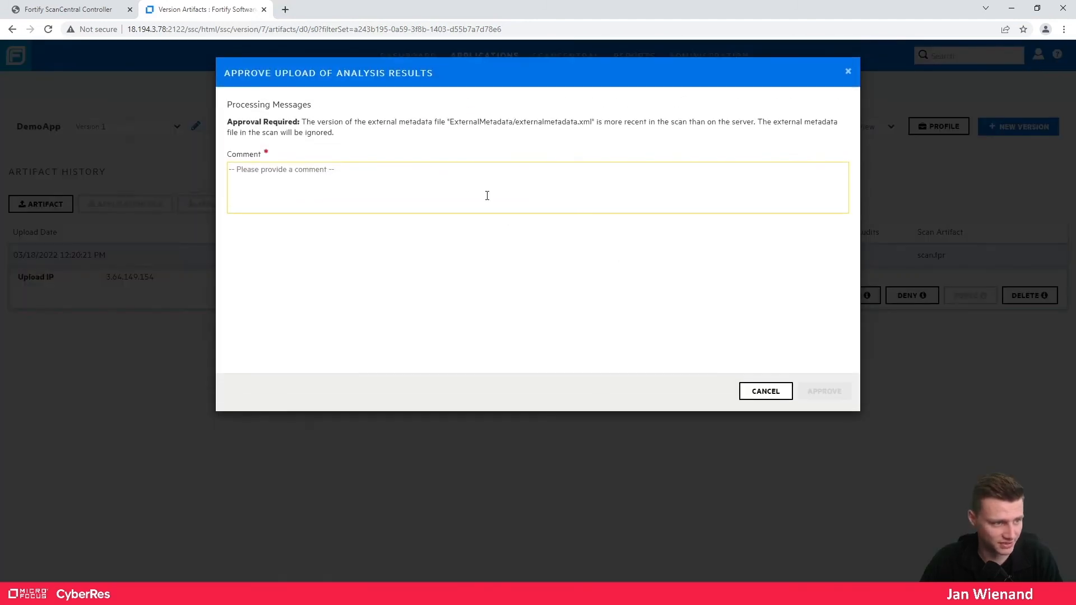
text(yes)
click(816, 387)
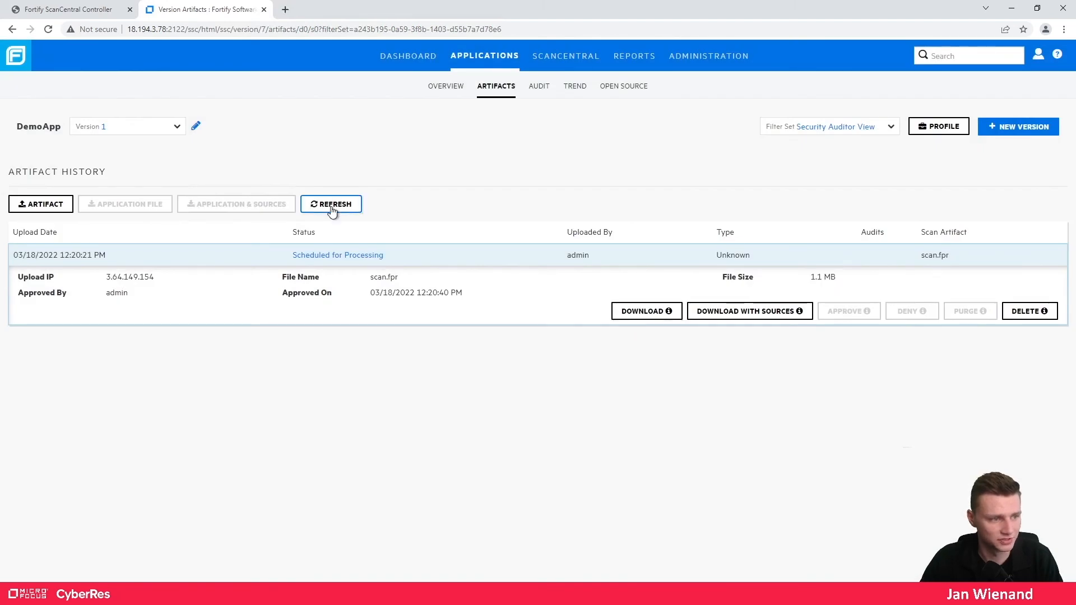
click(331, 205)
click(418, 260)
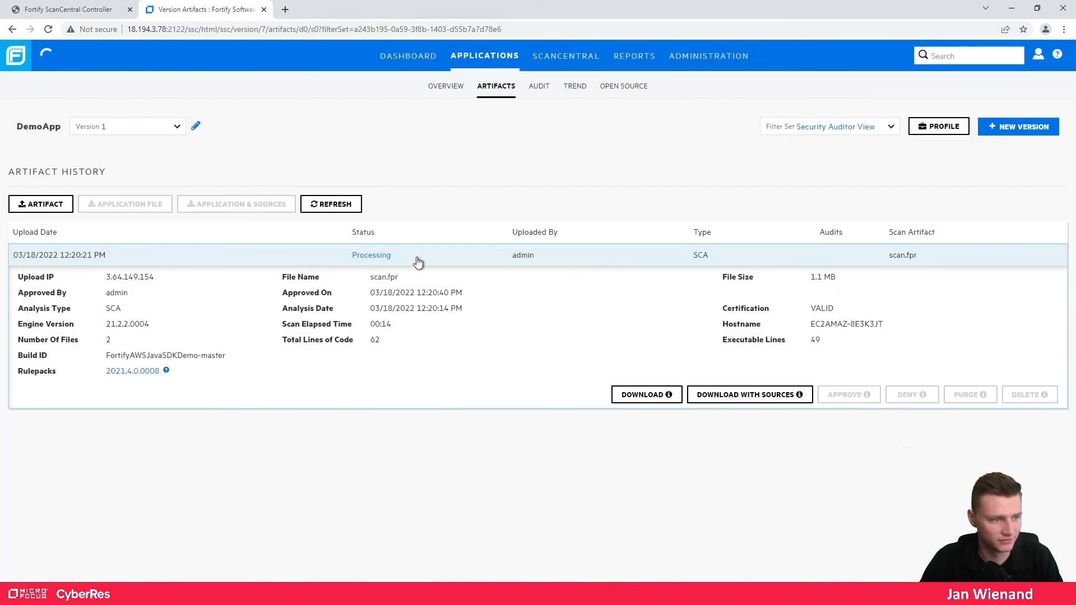
click(329, 206)
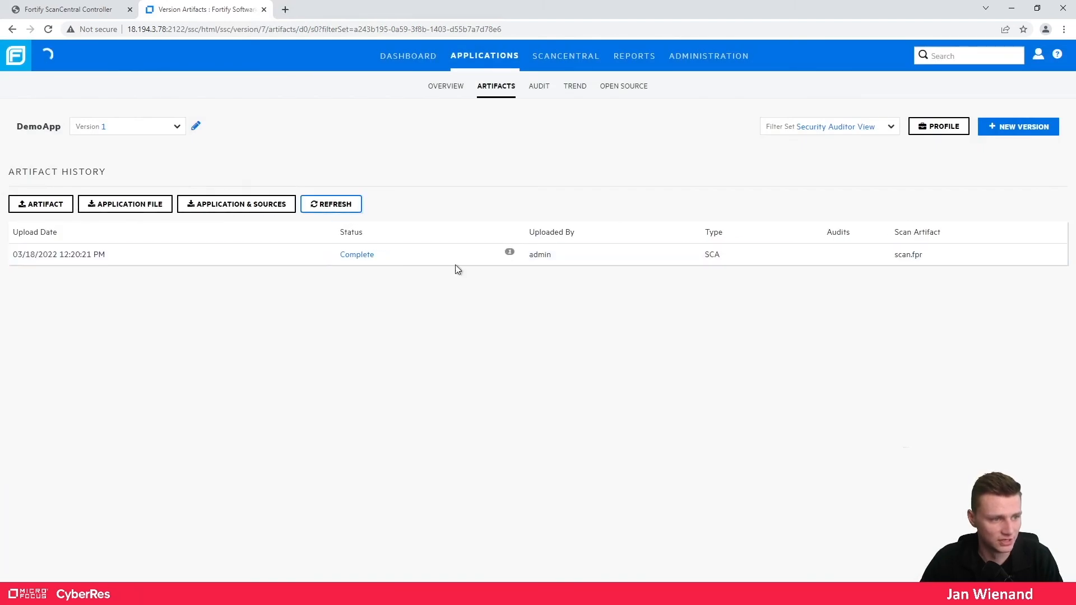
- Check the six DemoApp Version 1 issues on the Audit tab, then switch to the Embedded Client slide
click(539, 86)
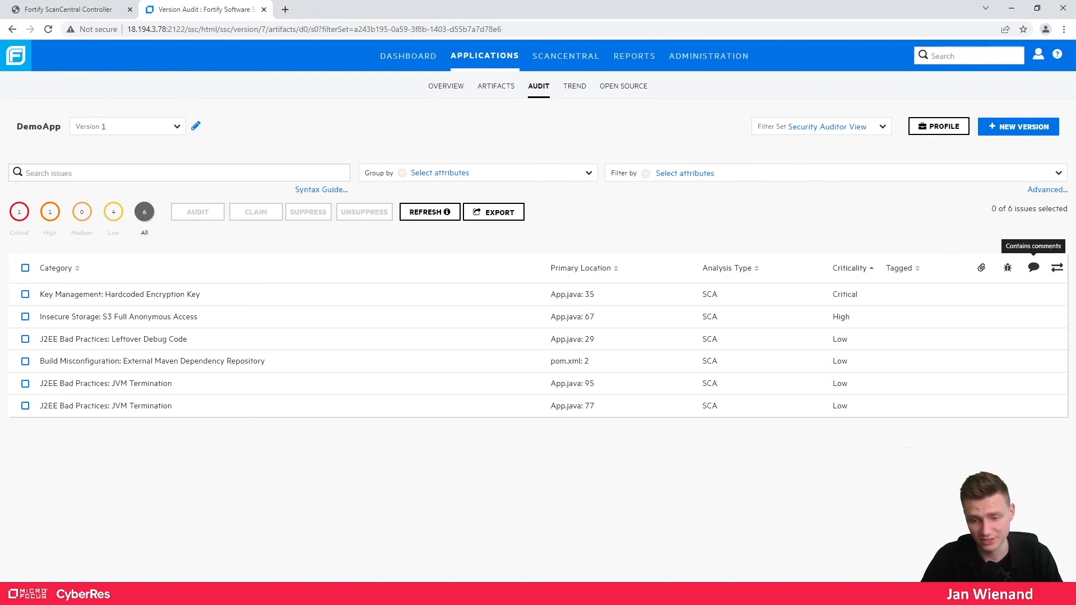
key(alt+Tab)
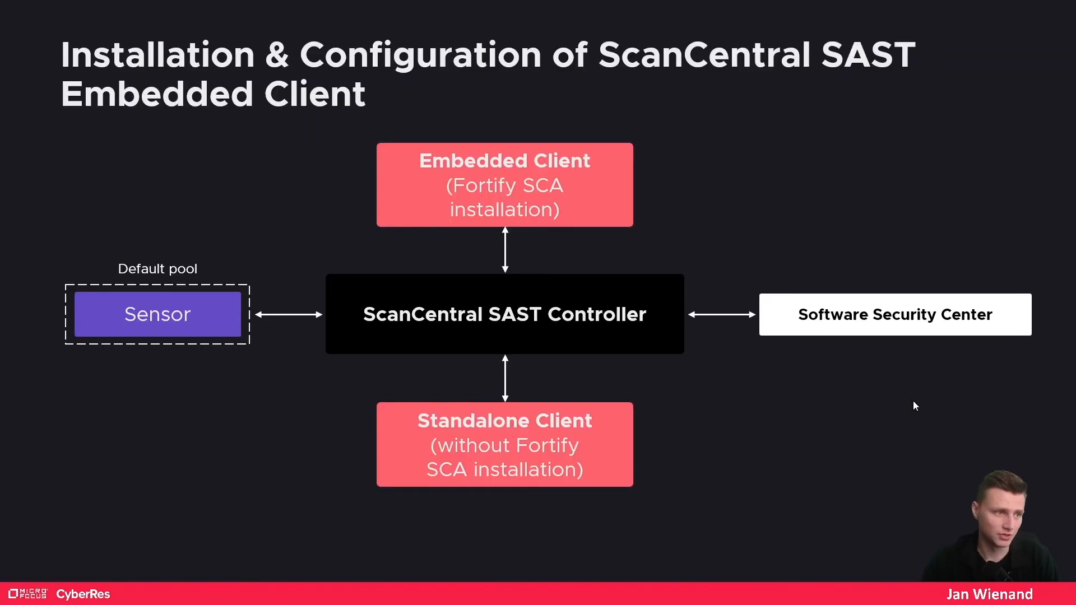
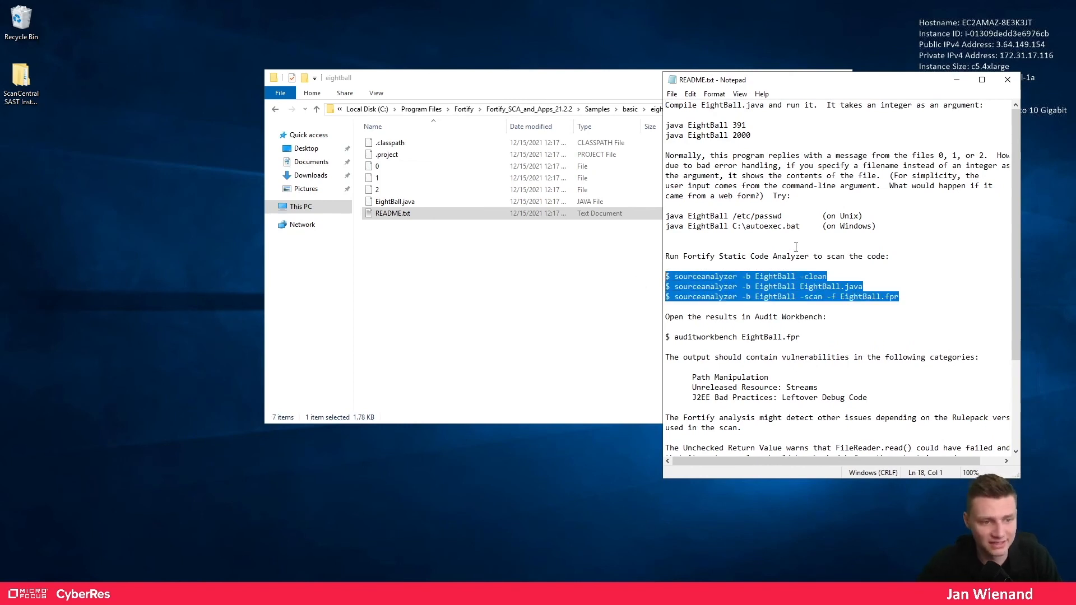
- Select the first clean command in README.txt and highlight the eightball folder path in Explorer's address bar
click(811, 276)
drag(829, 276, 675, 279)
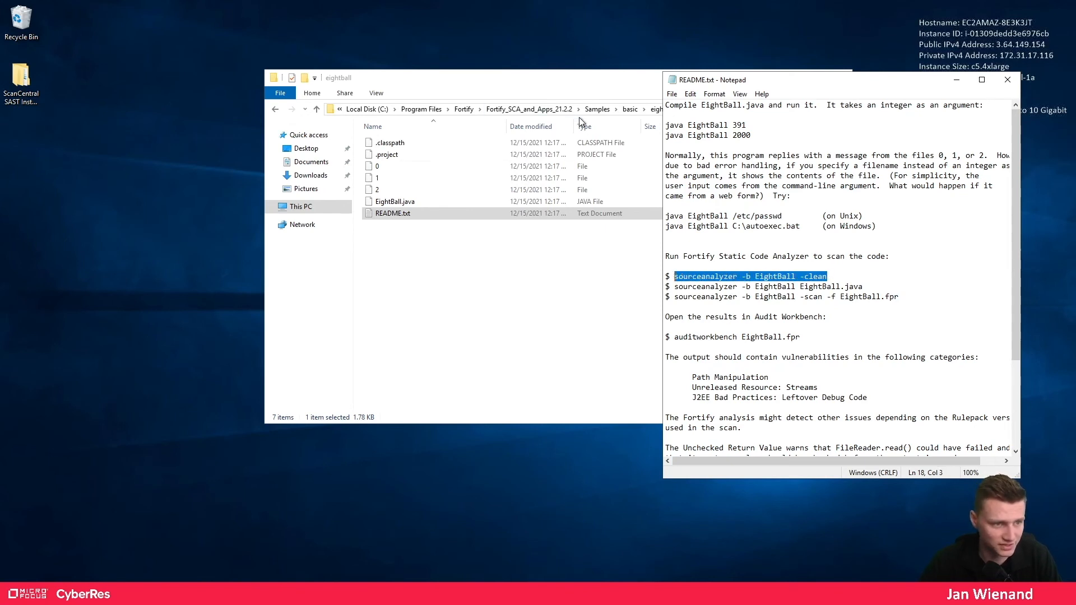
click(591, 94)
click(686, 110)
key(ctrl+c)
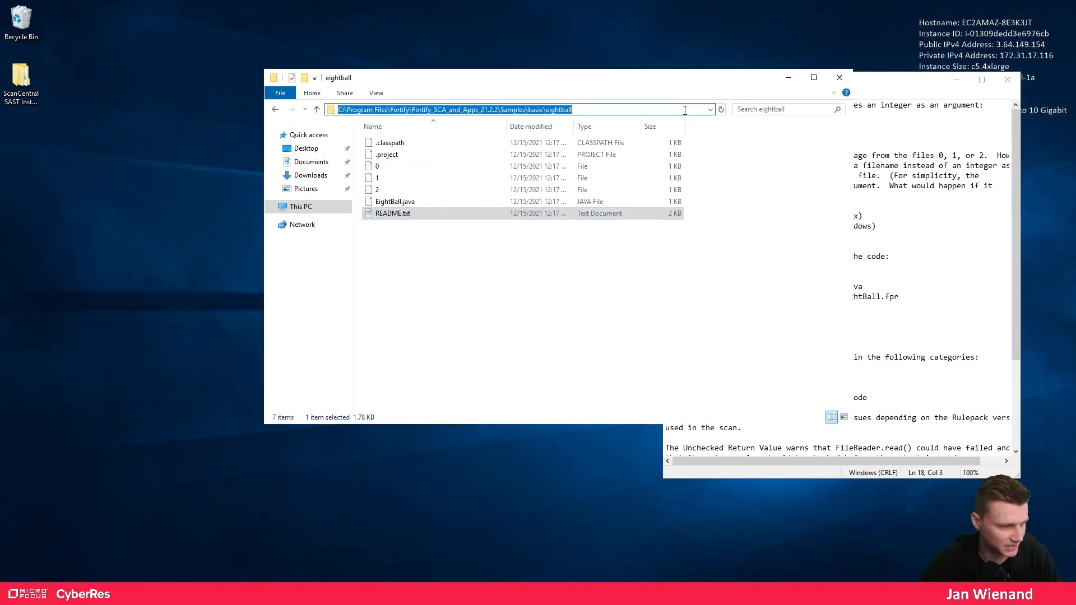
click(12, 594)
- Launch an administrator Command Prompt and cd into the eightball sample folder
text(cmd)
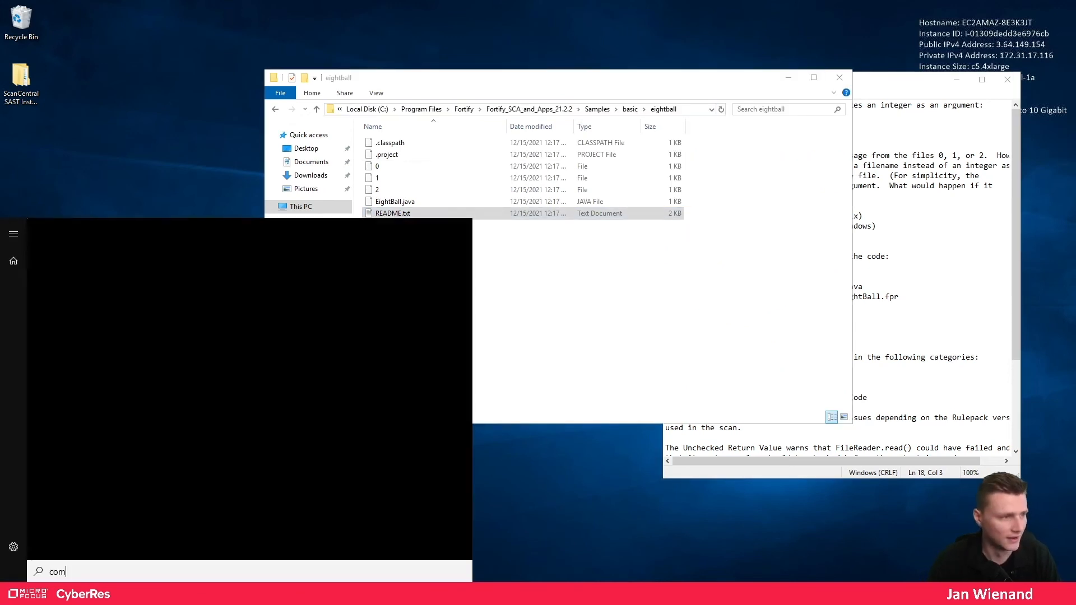
key(Return)
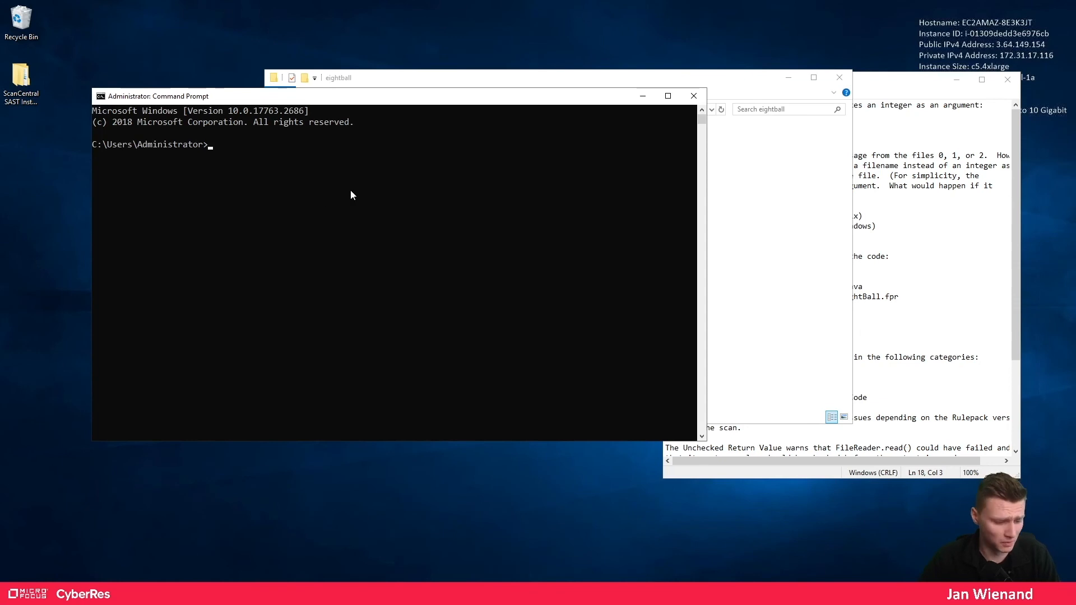
click(351, 201)
key(ctrl+v)
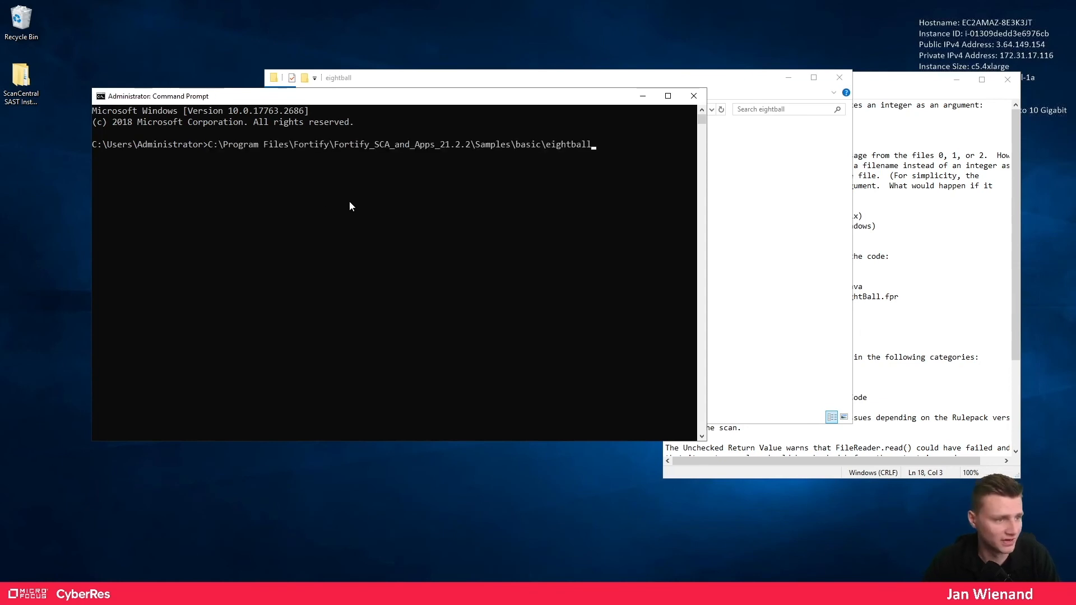
key(Return)
text(cd)
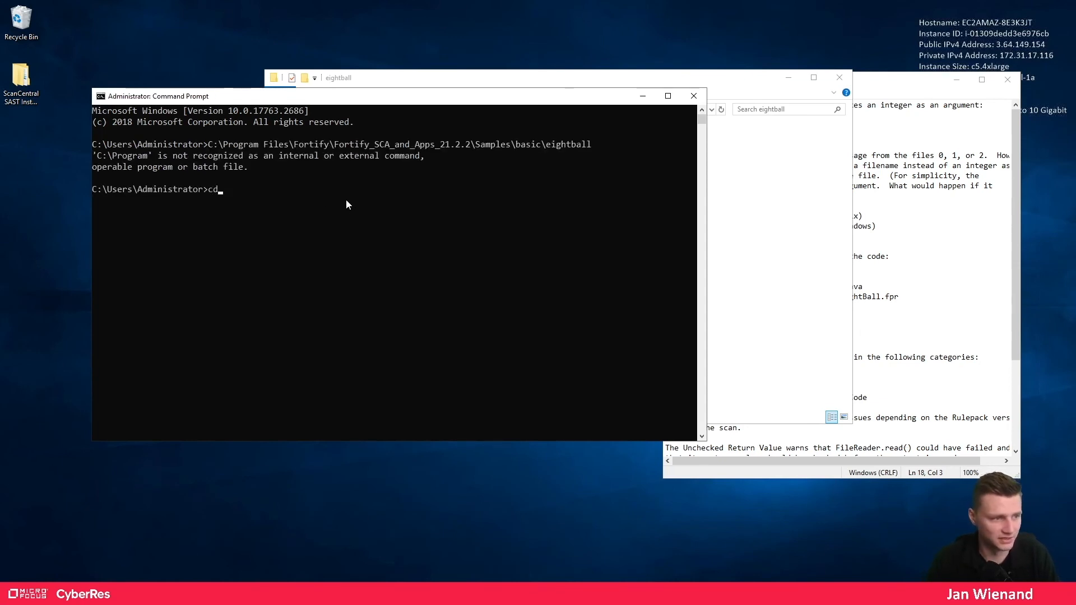
key(ctrl+v)
key(Return)
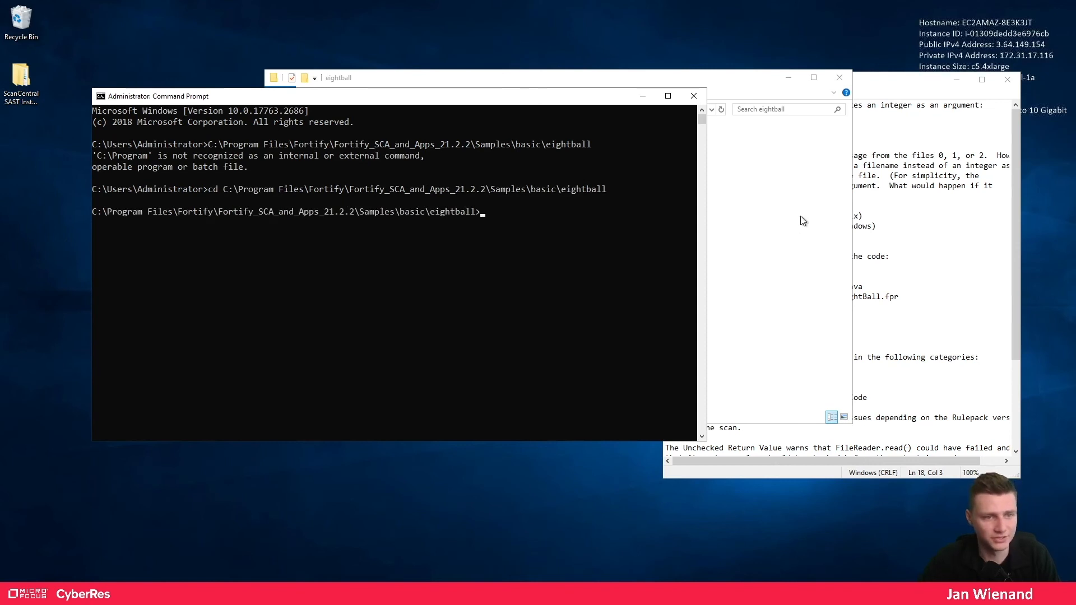
- Copy 'sourceanalyzer -b EightBall -clean' from the README and run it
click(936, 217)
drag(828, 277, 675, 278)
key(ctrl+c)
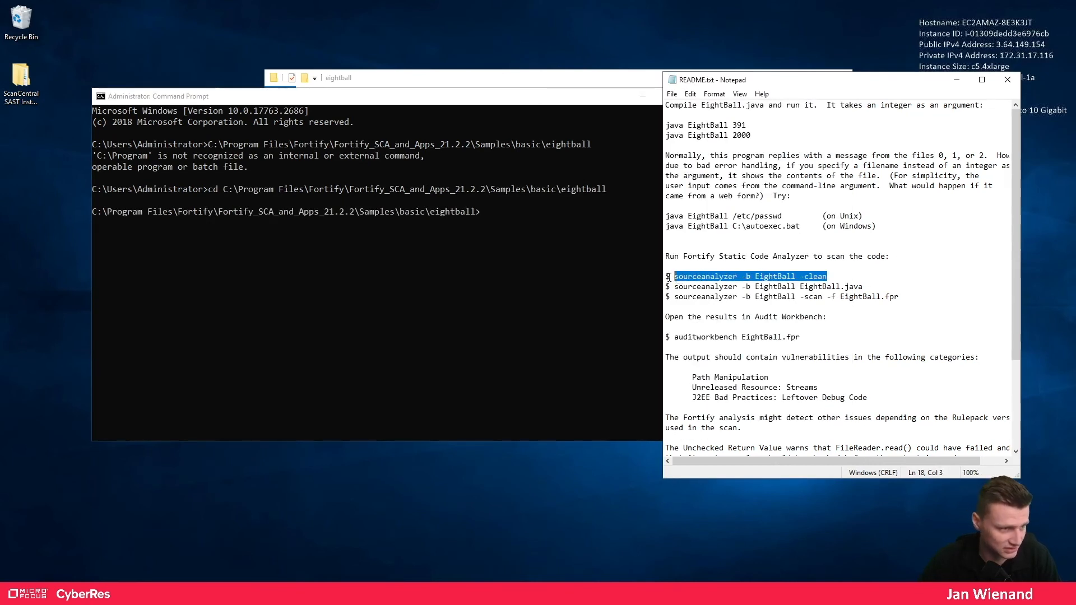
click(523, 234)
key(ctrl+v)
key(Return)
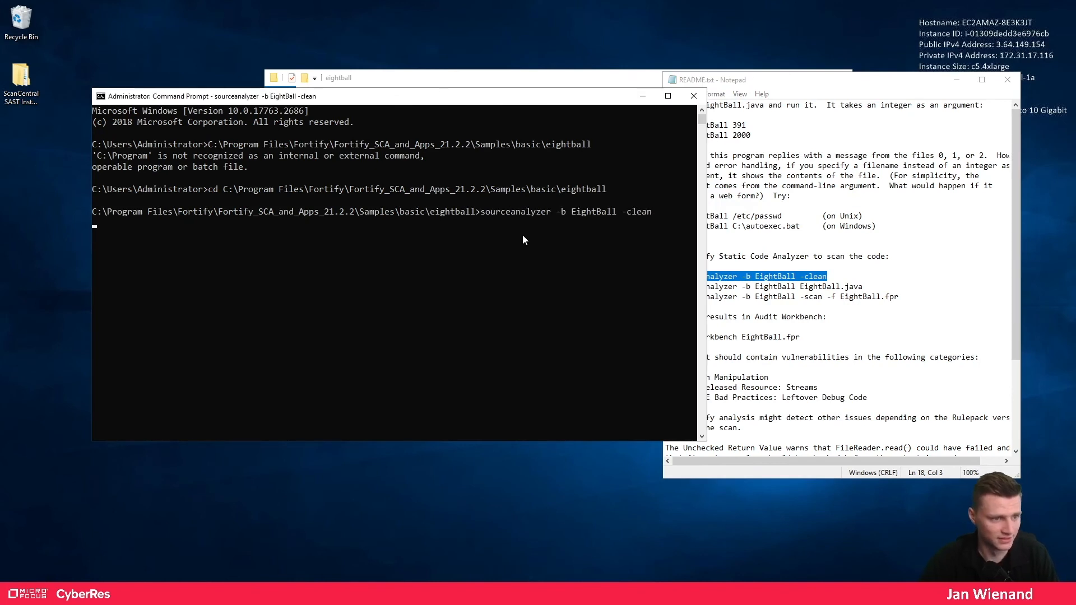
- Run the EightBall.java translation command, then select the -scan -f EightBall.fpr command
drag(566, 97, 518, 90)
drag(864, 289, 675, 290)
key(ctrl+c)
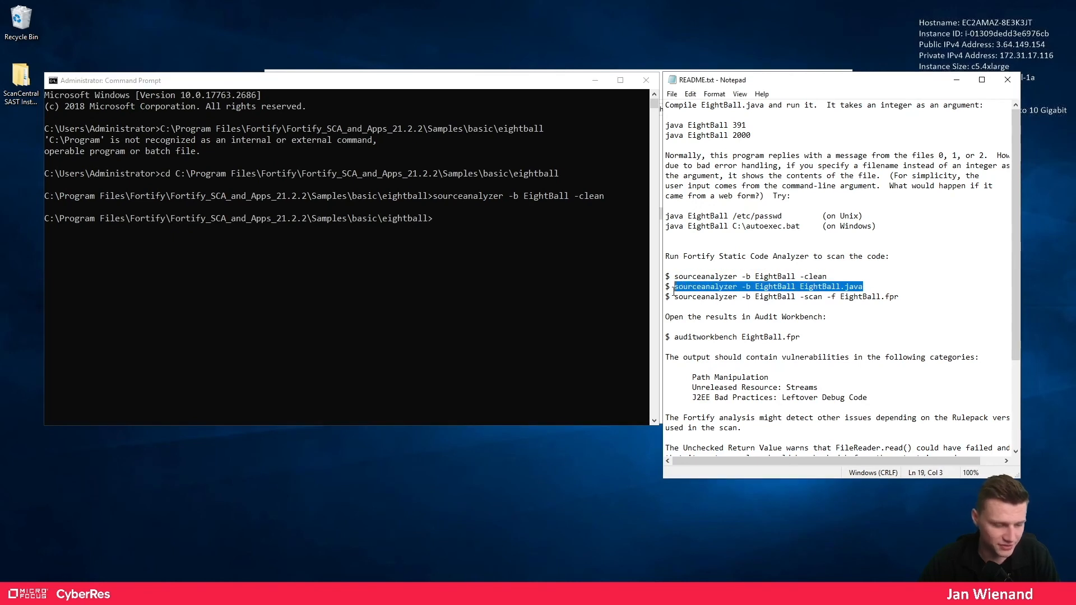
click(489, 247)
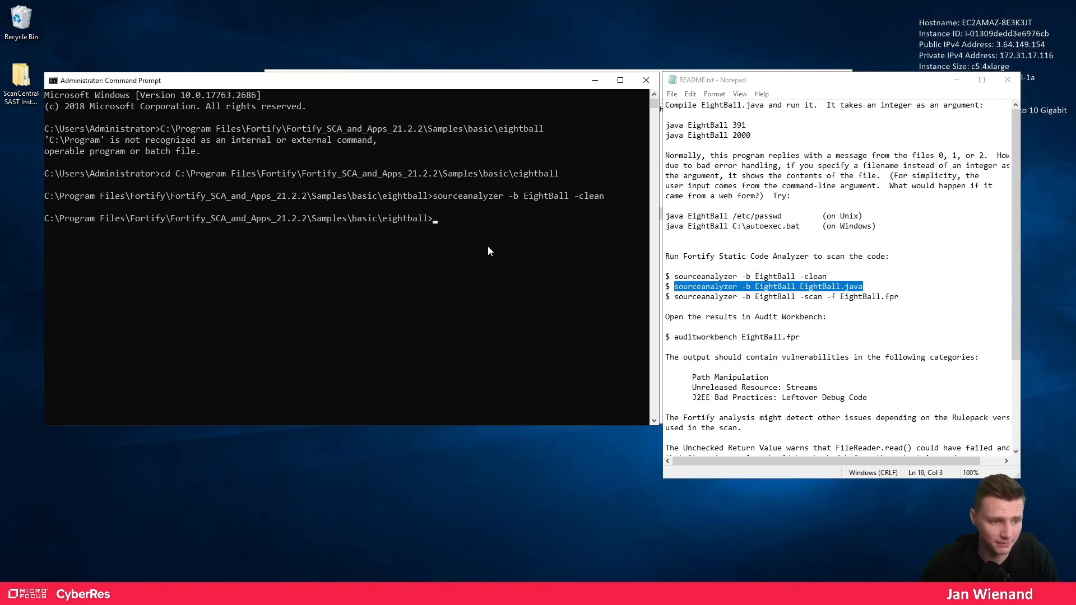
key(ctrl+v)
key(Return)
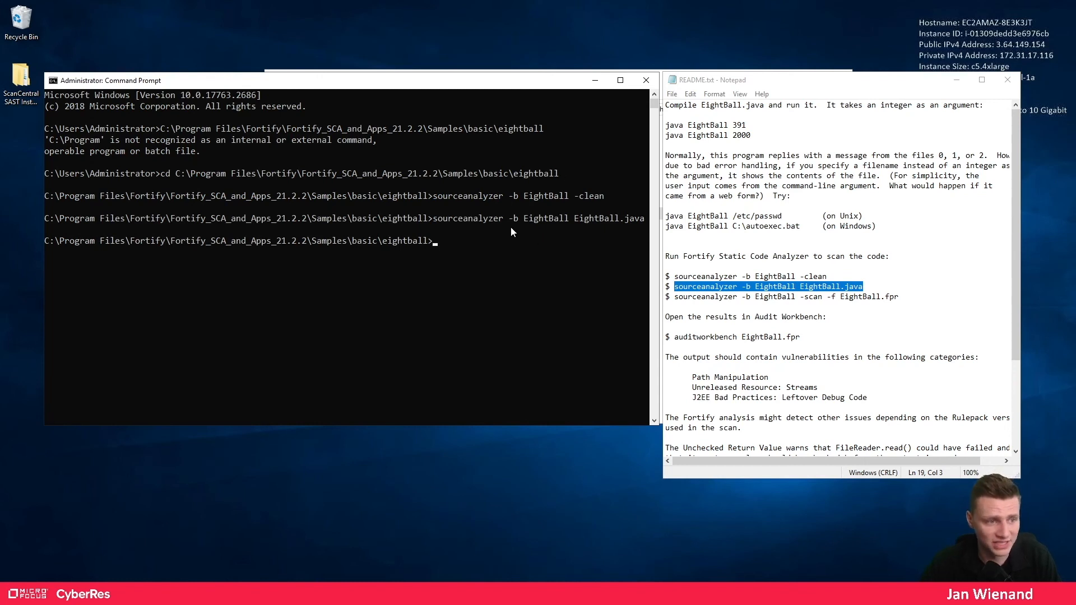
drag(509, 220, 568, 224)
drag(674, 298, 898, 299)
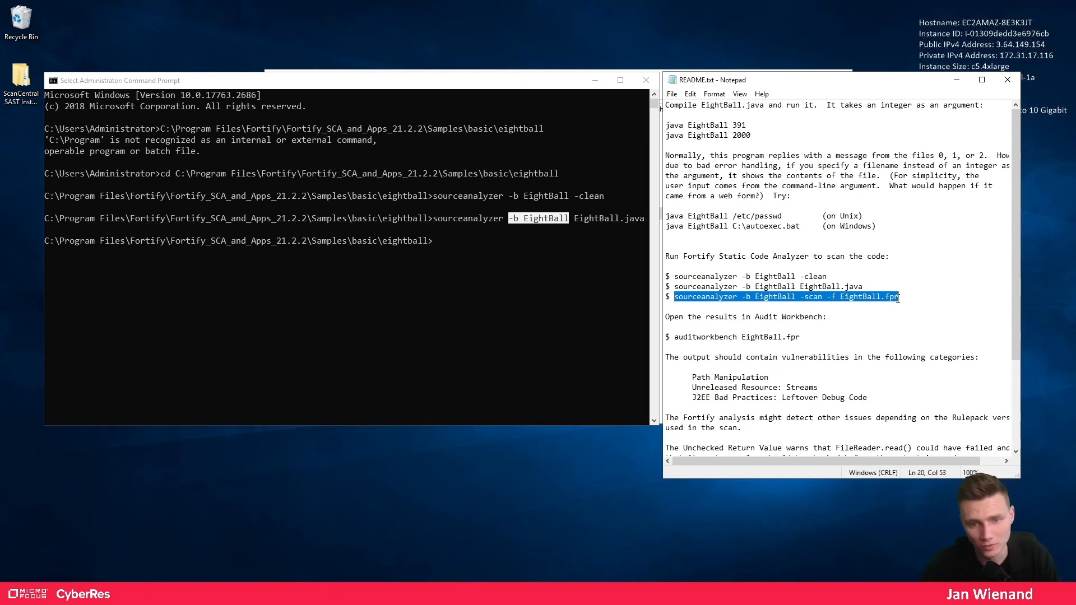
click(956, 81)
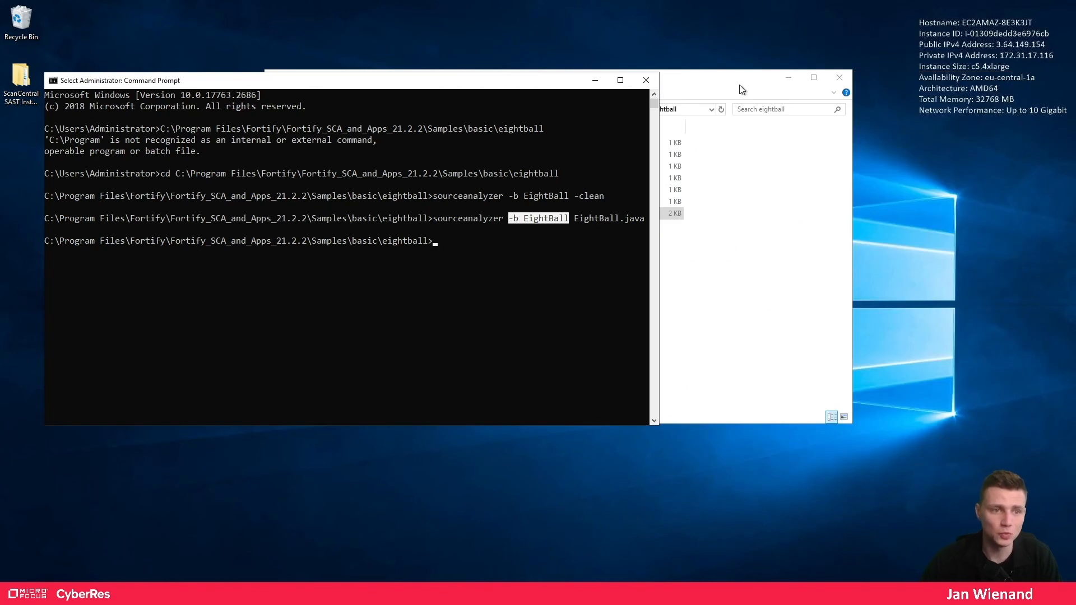
- Browse from Fortify_SCA_and_Apps_21.2.2 into Core\config and look through its configuration files
drag(739, 85, 829, 125)
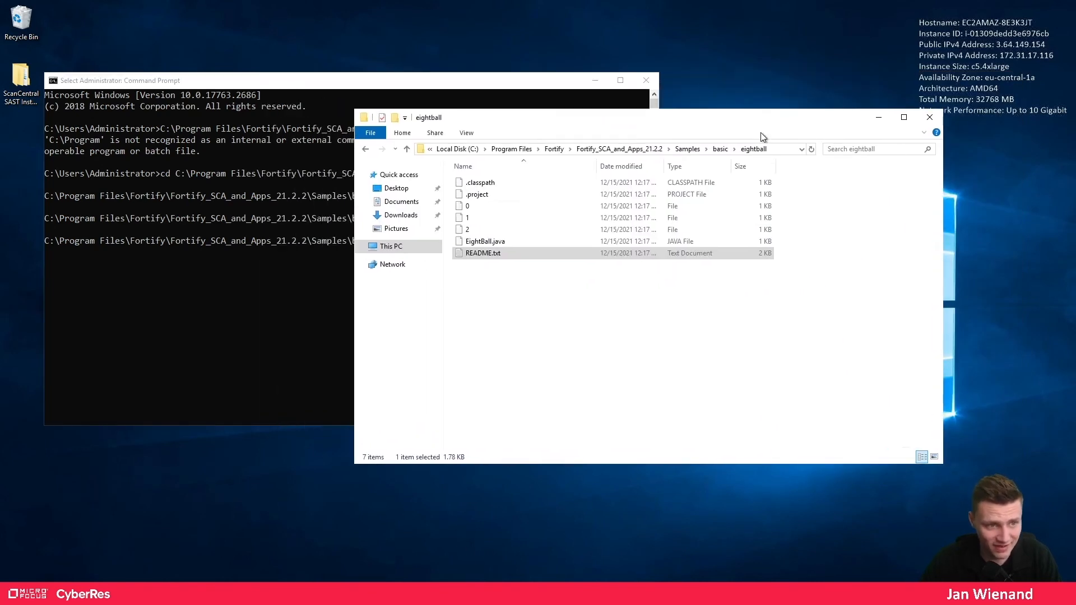
click(619, 149)
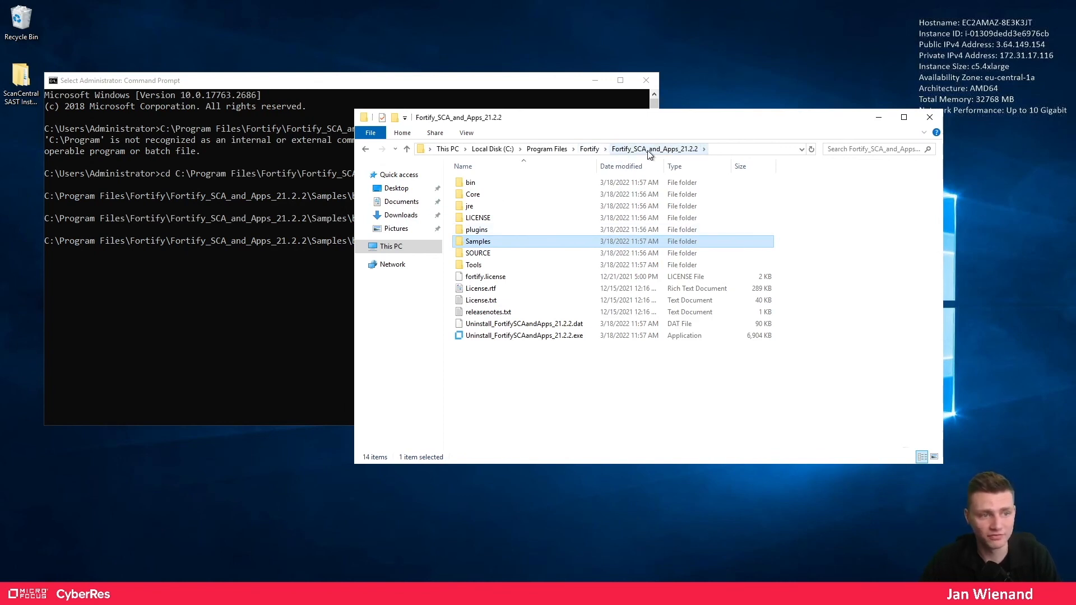
double_click(494, 194)
double_click(490, 205)
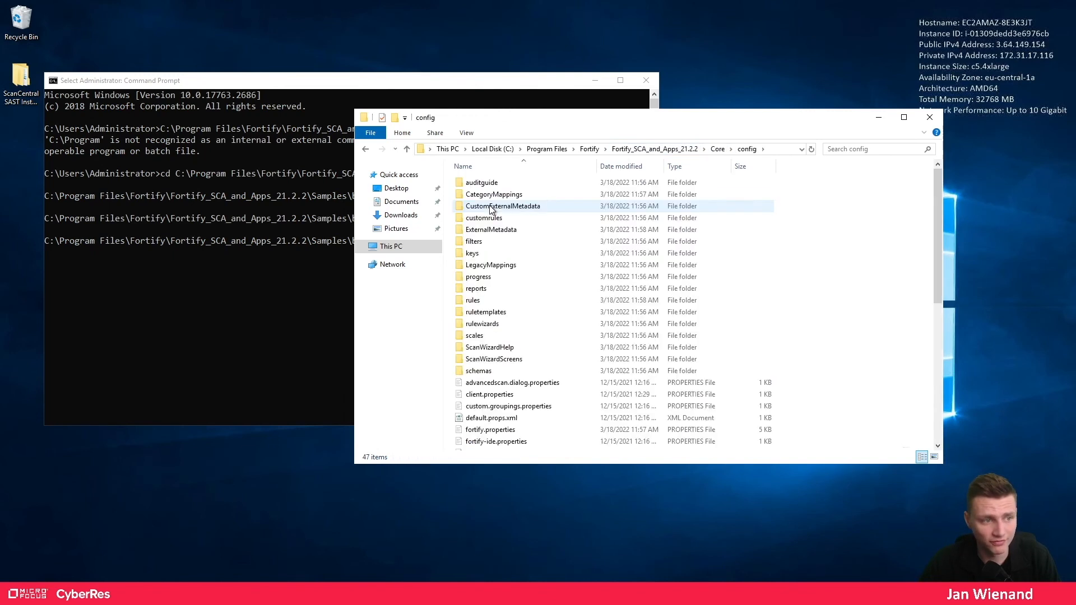
scroll(543, 412, down, 8)
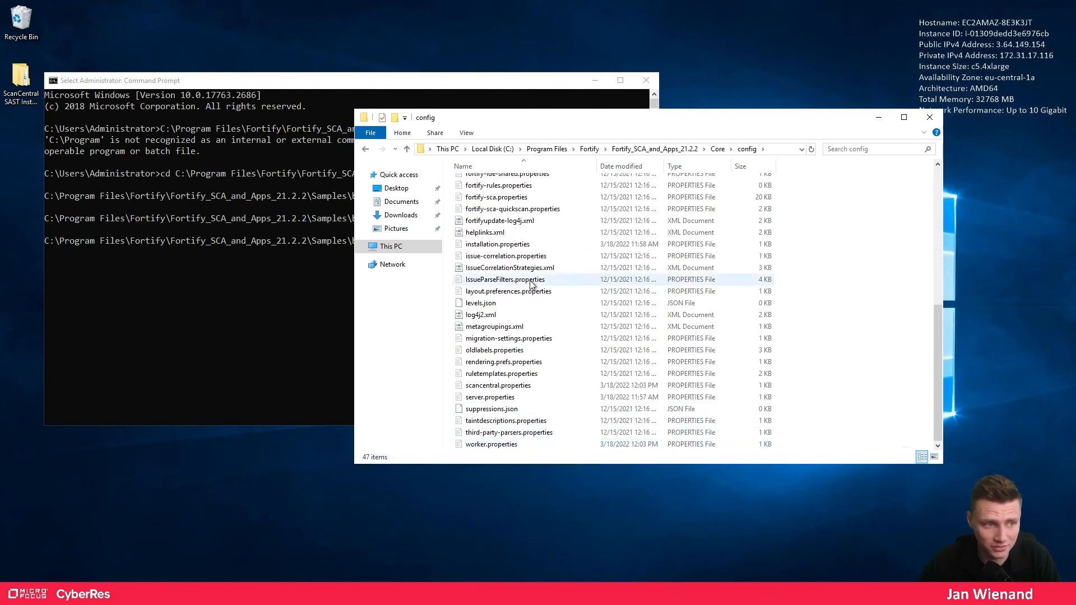
scroll(523, 232, up, 3)
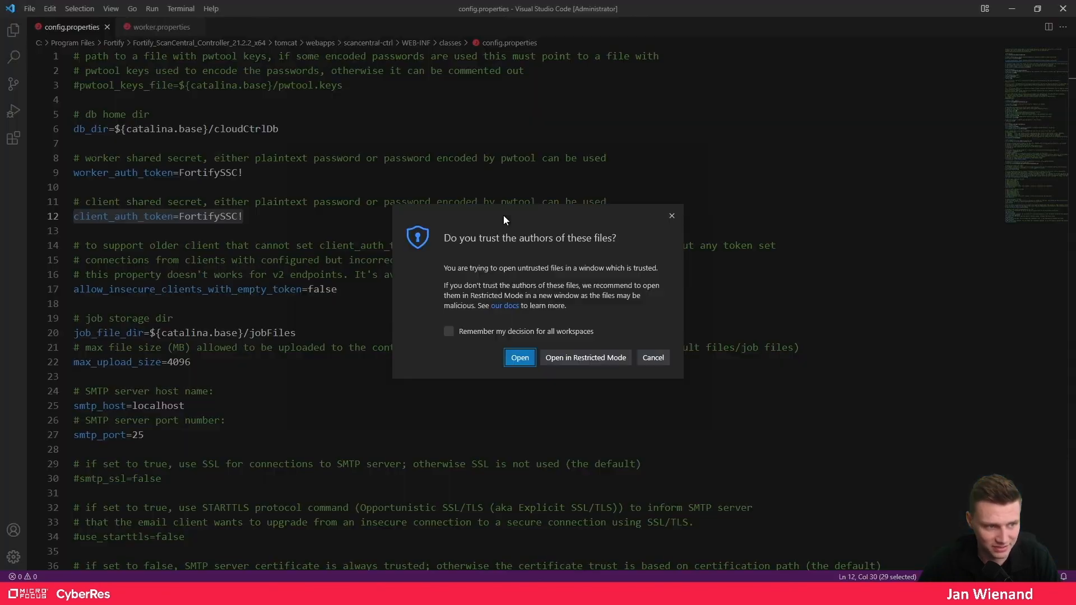
- Paste the controller's client_auth_token secret from config.properties into client.properties, save, and minimize the editor
click(522, 359)
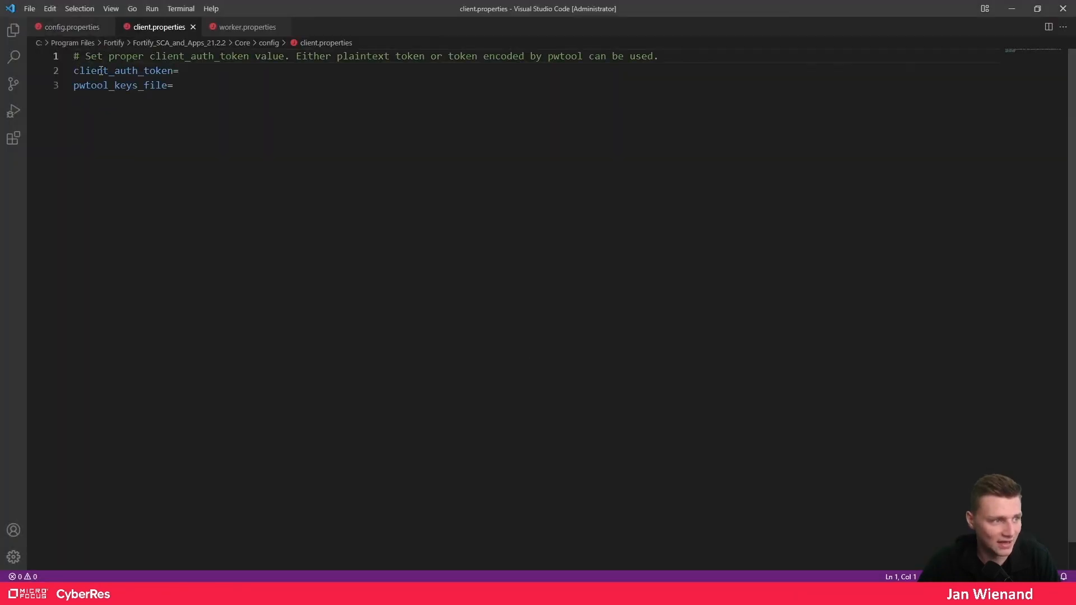
click(62, 29)
drag(244, 216, 181, 218)
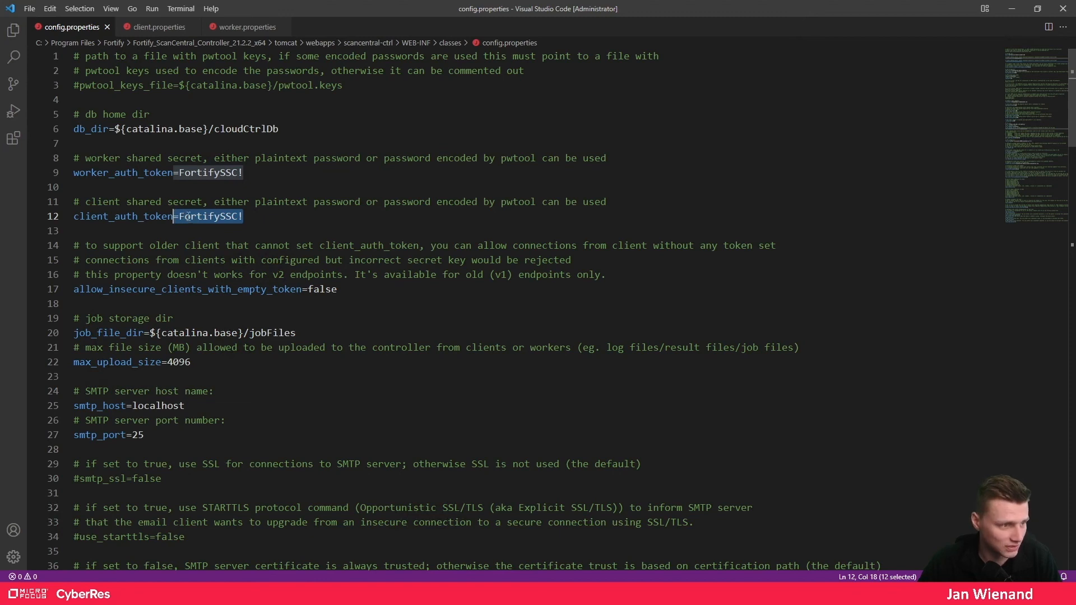
click(153, 31)
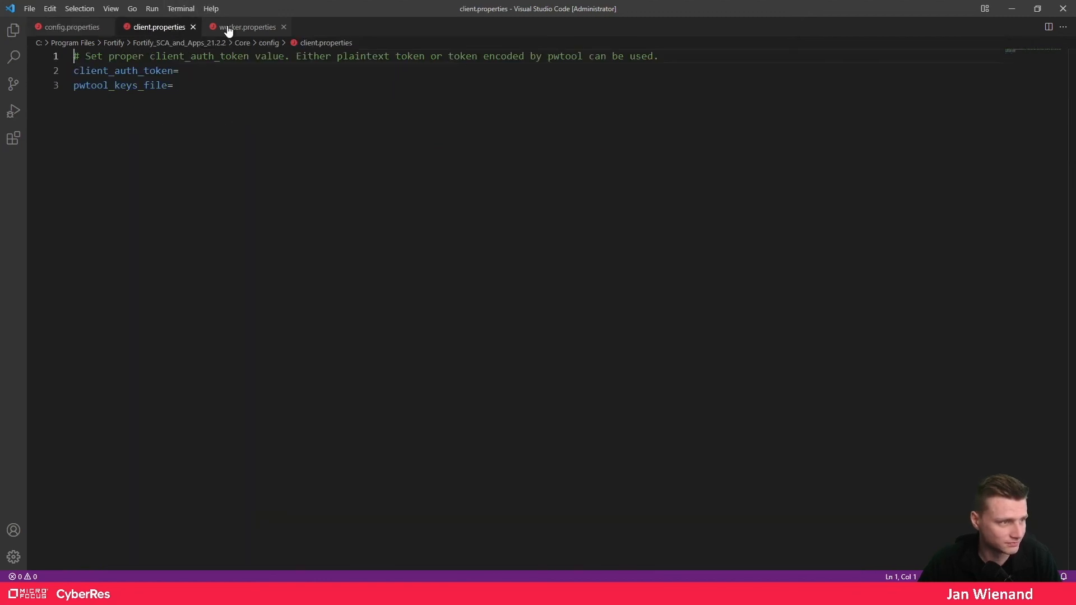
click(196, 72)
text(=FortifySSC!)
click(185, 73)
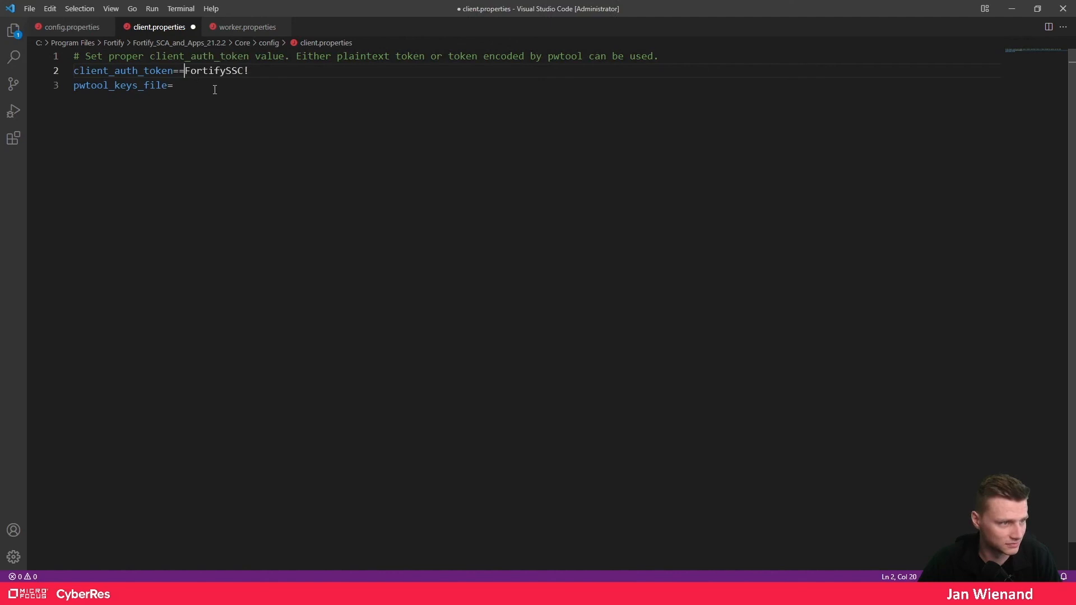
key(BackSpace)
key(ctrl+s)
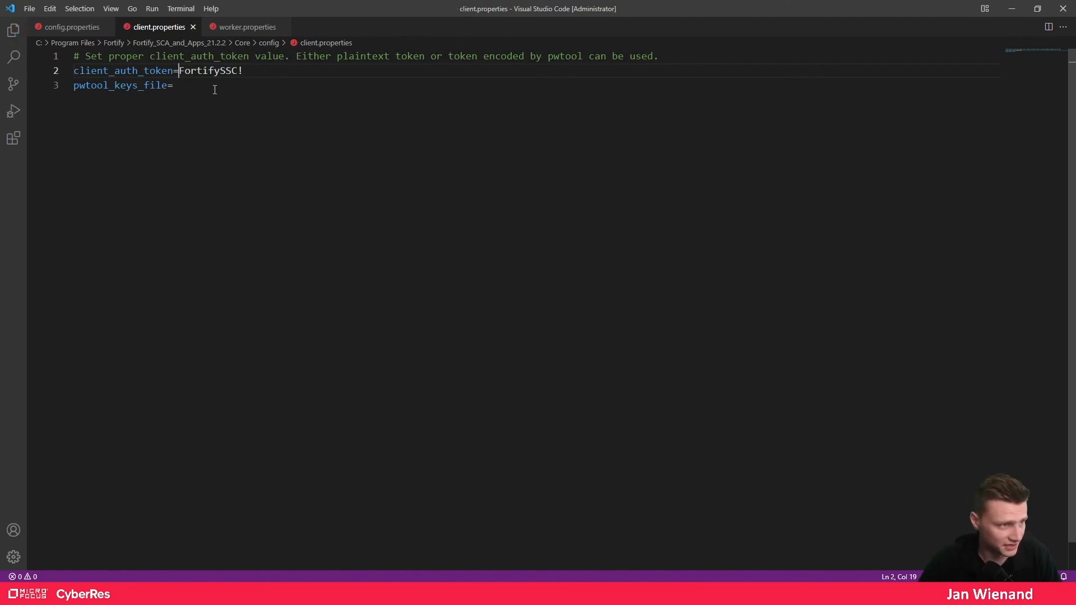
click(1012, 9)
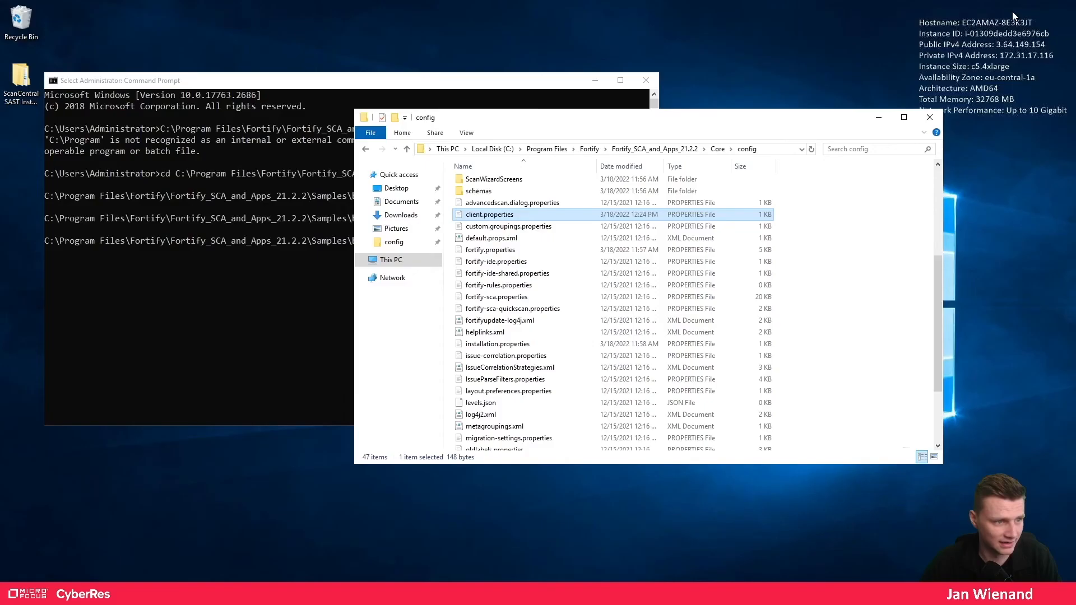
click(874, 120)
- Run 'scancentral -help' and copy the start command's line from its output
drag(530, 84, 739, 100)
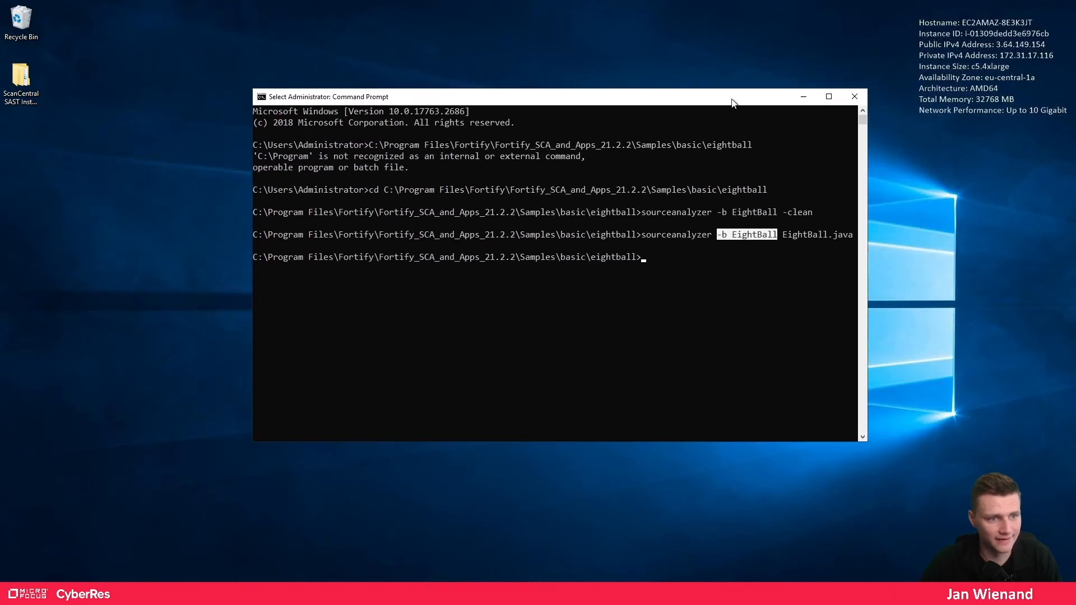
click(757, 275)
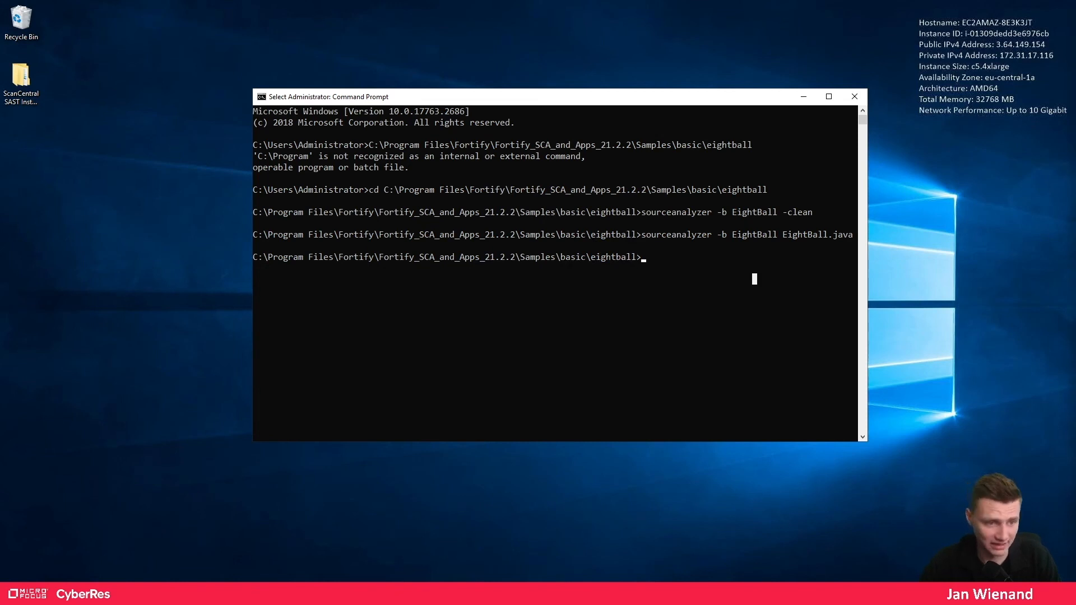
click(685, 268)
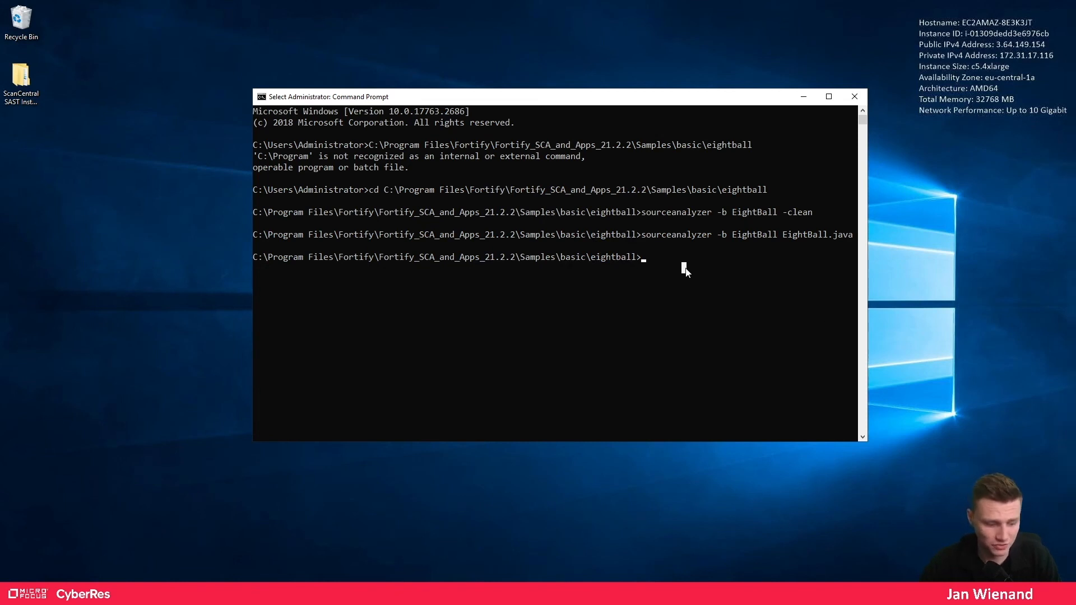
text(scancentral)
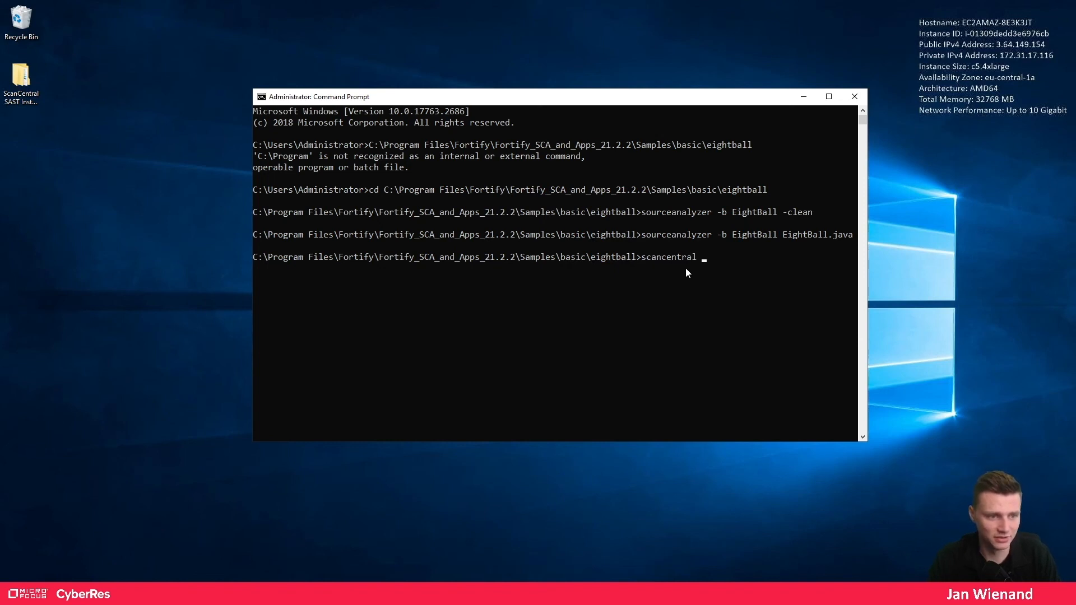
text( -help)
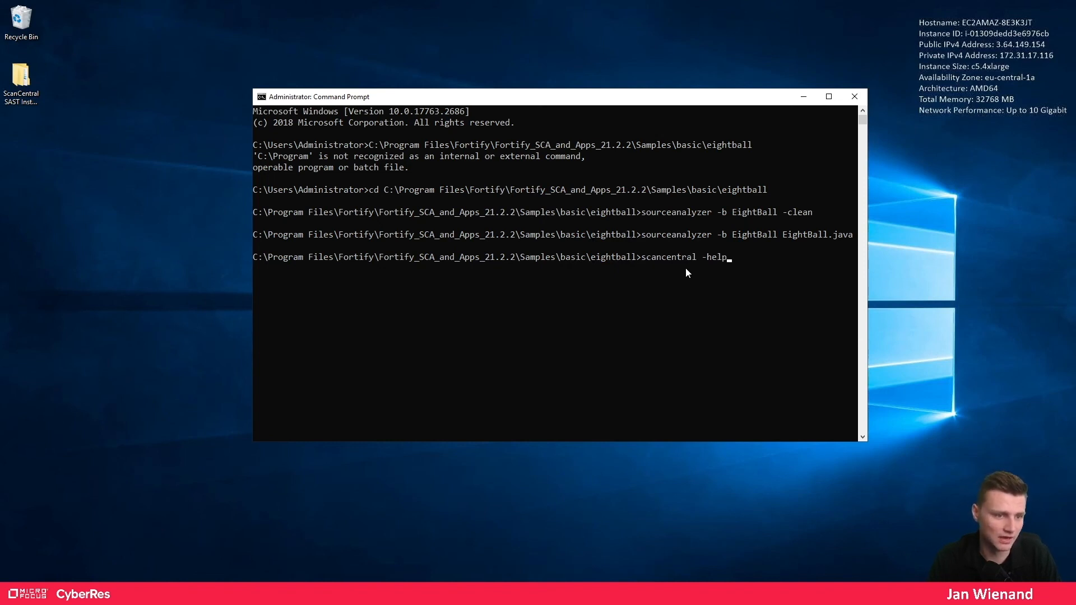
key(Return)
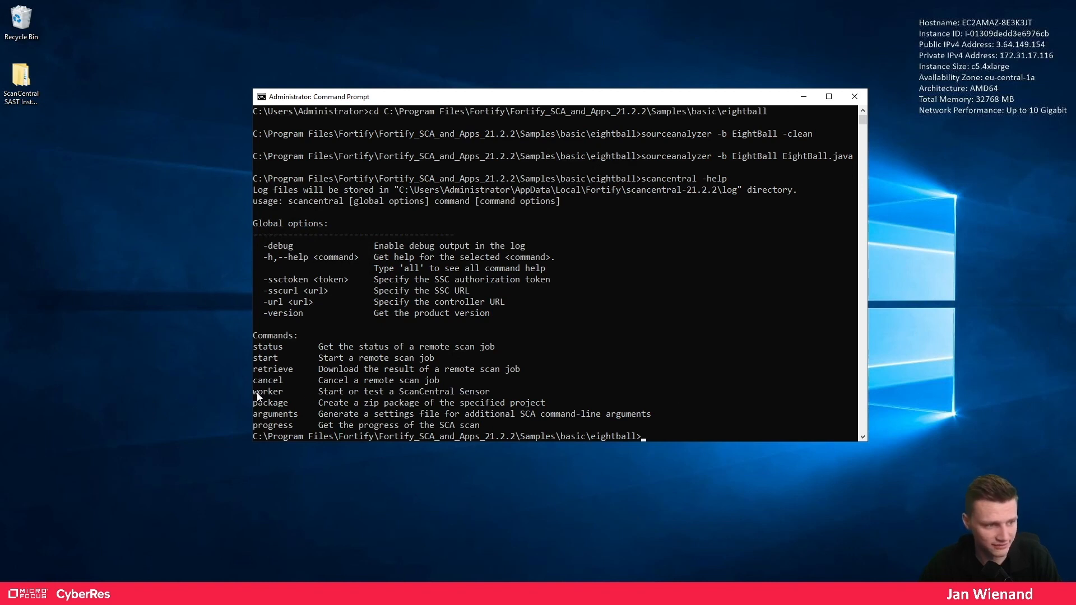
drag(254, 391, 490, 395)
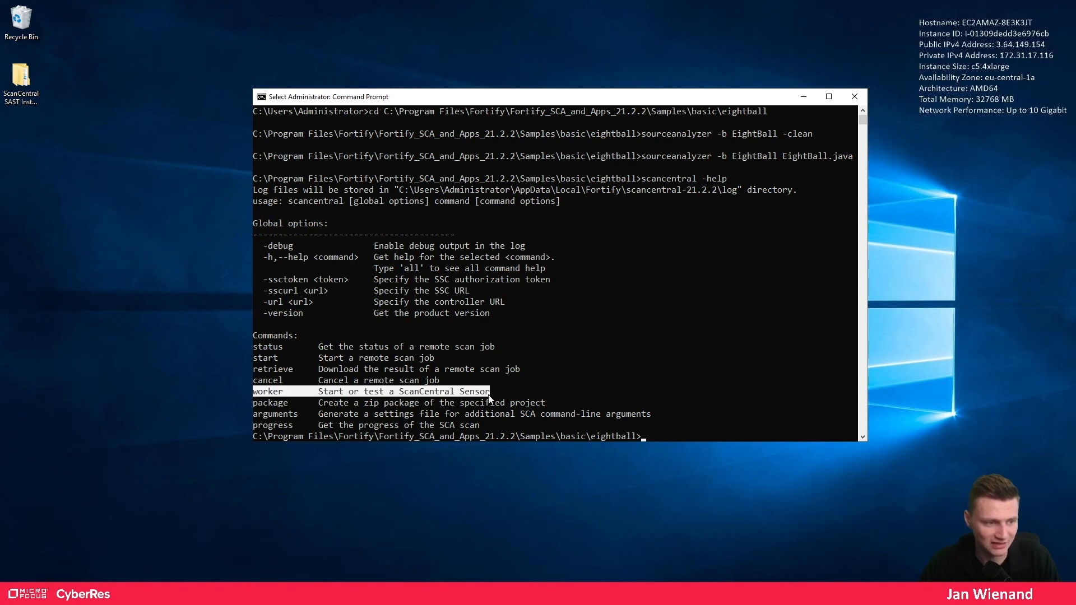
click(255, 359)
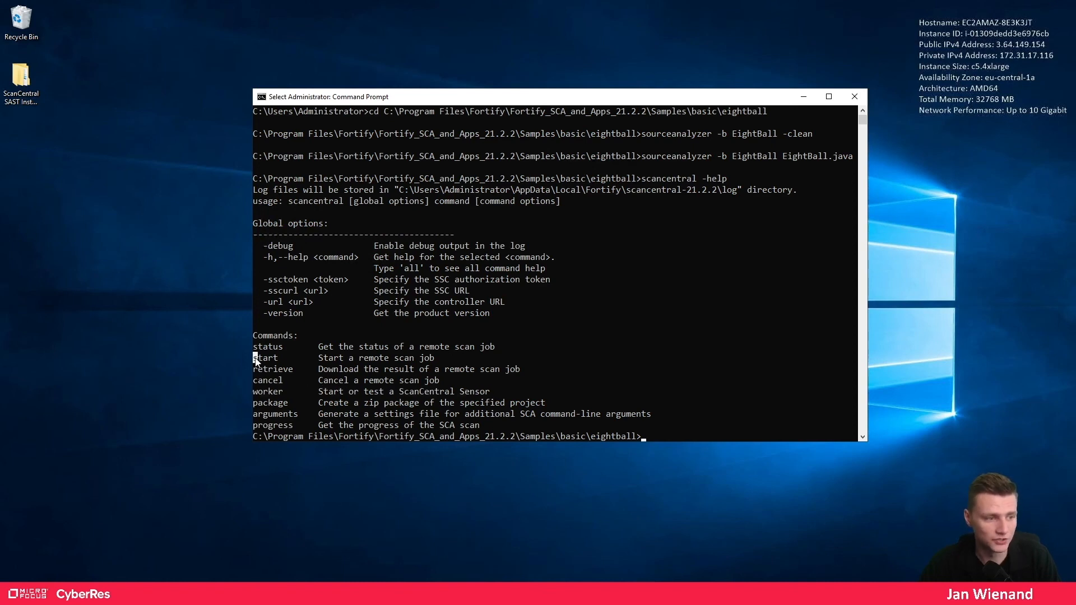
drag(256, 359, 437, 362)
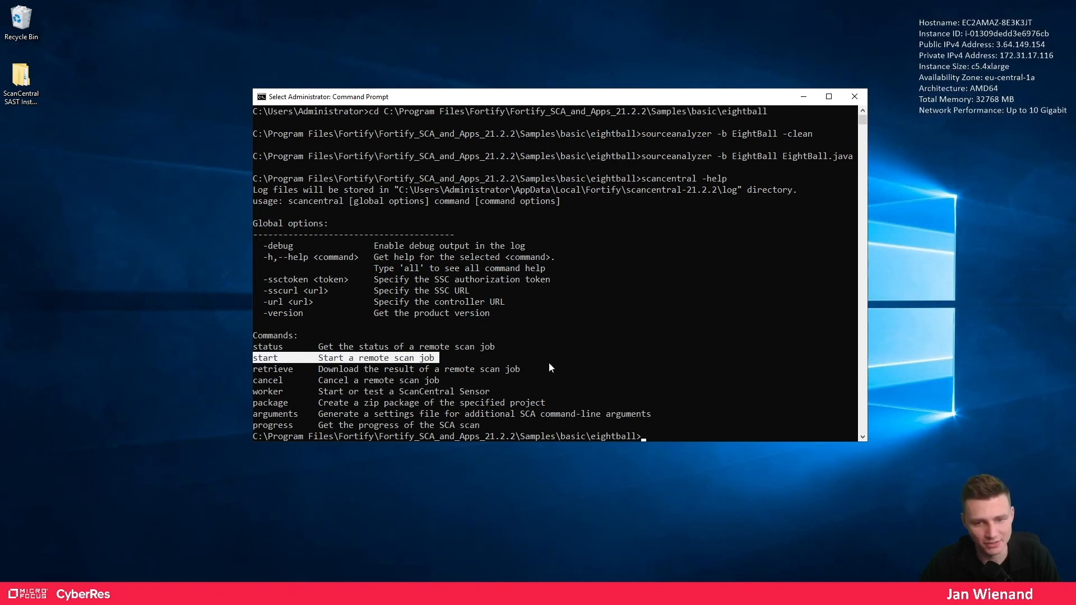
key(ctrl+c)
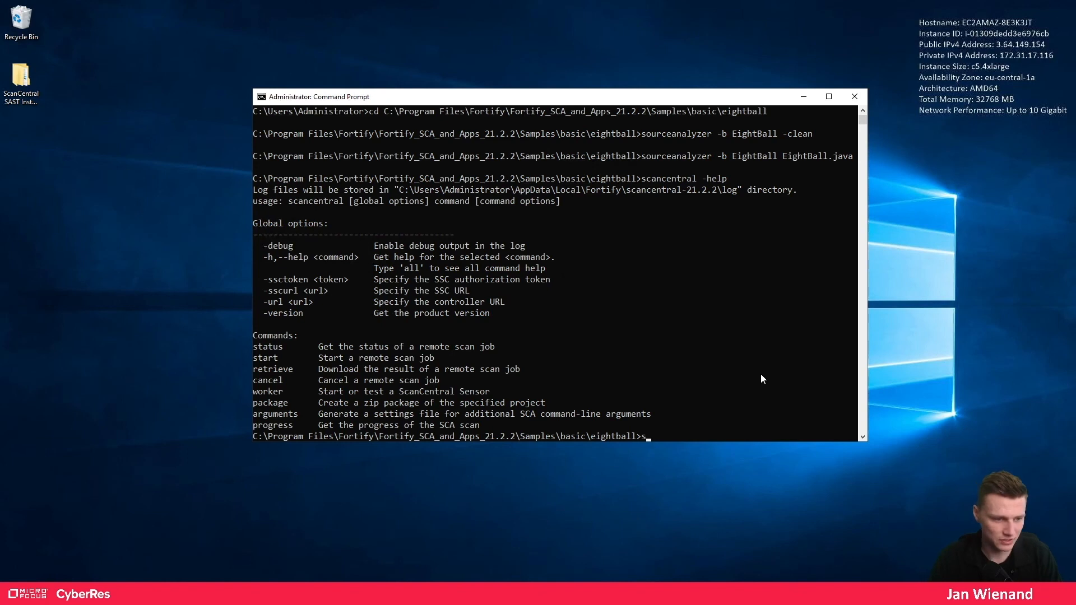
- Type 'scancentral -url', paste the ScanCentral Controller URL from the browser, and add 'start -'
text(scancentra)
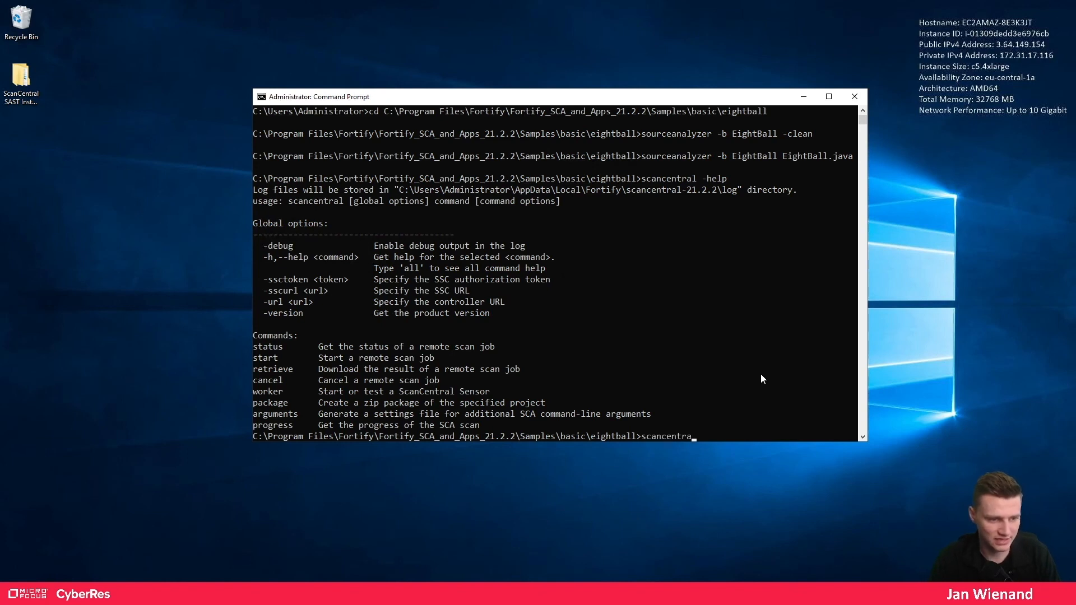
text(l -url)
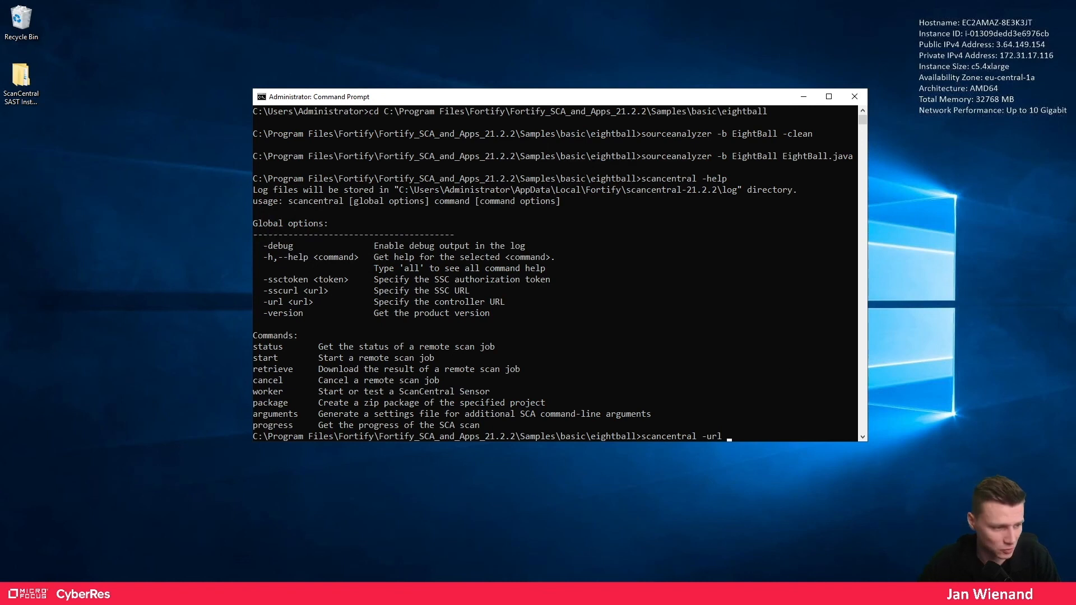
key(alt+Tab)
click(87, 11)
click(278, 33)
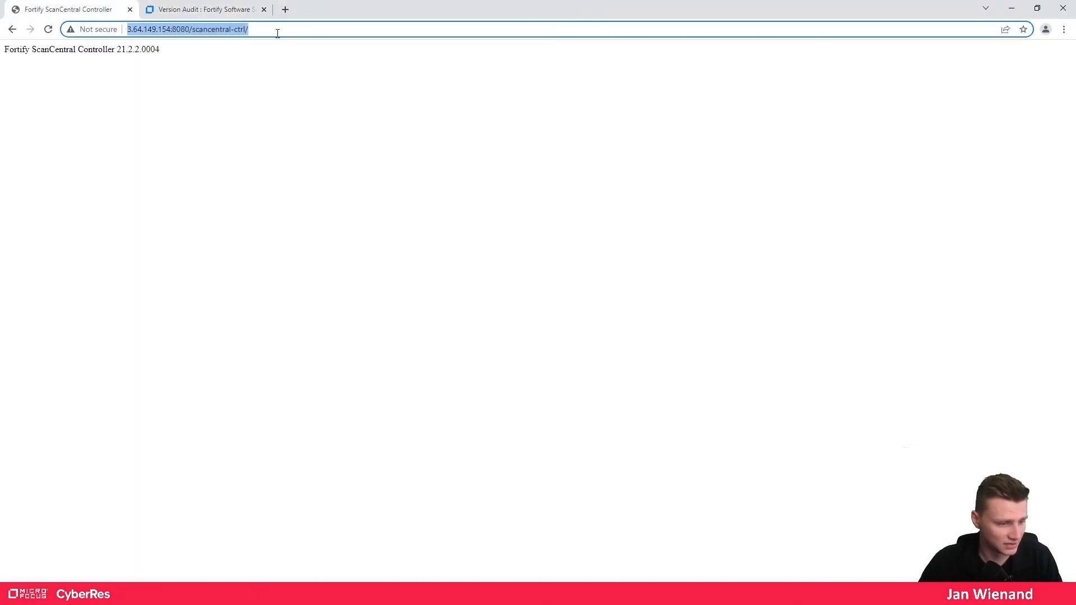
click(1012, 8)
click(765, 392)
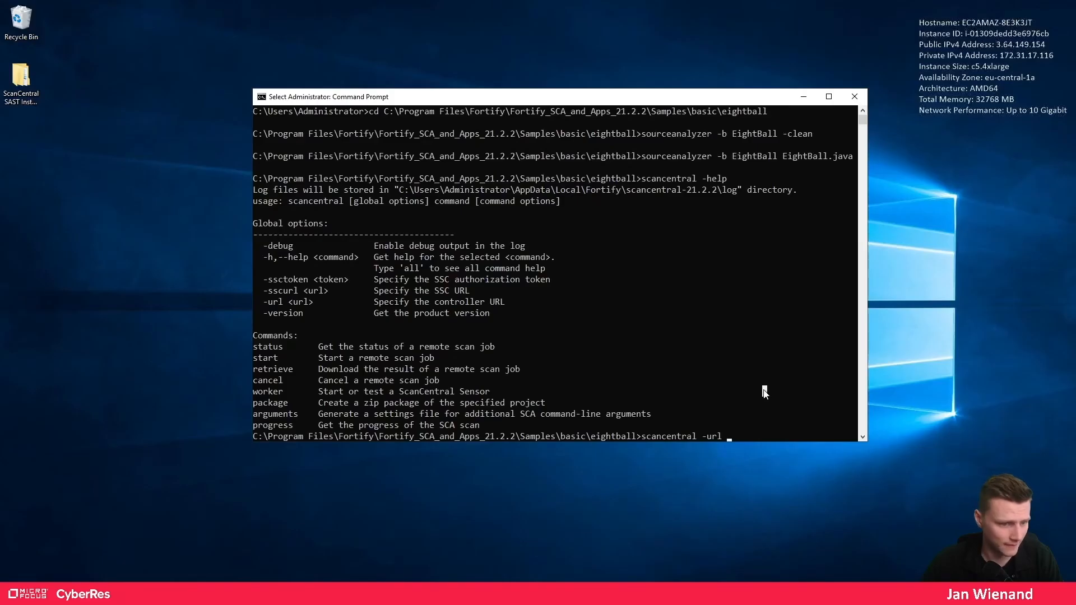
right_click(765, 392)
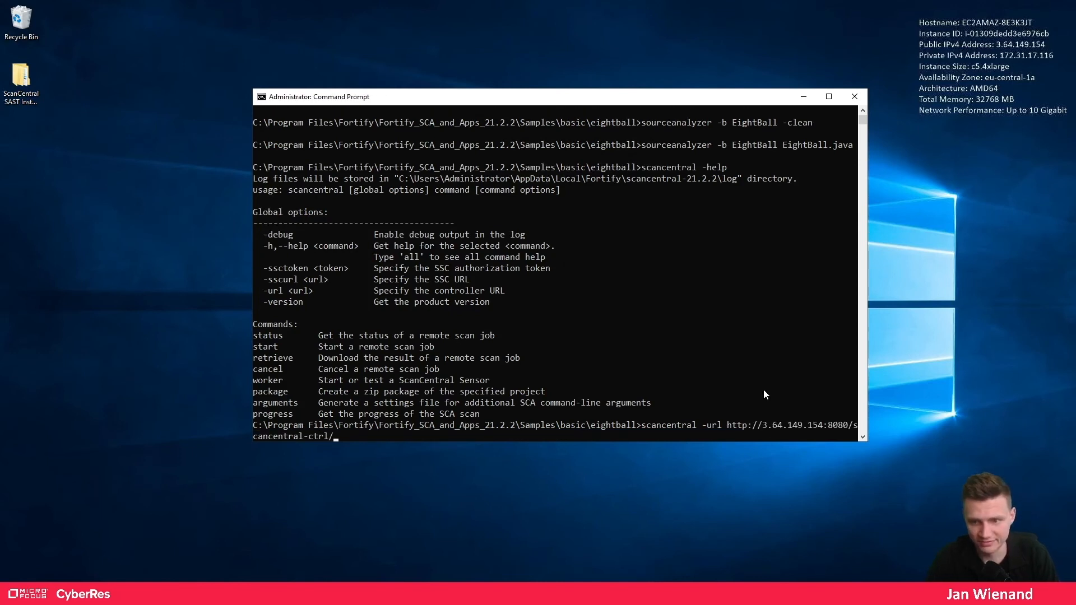
text(start)
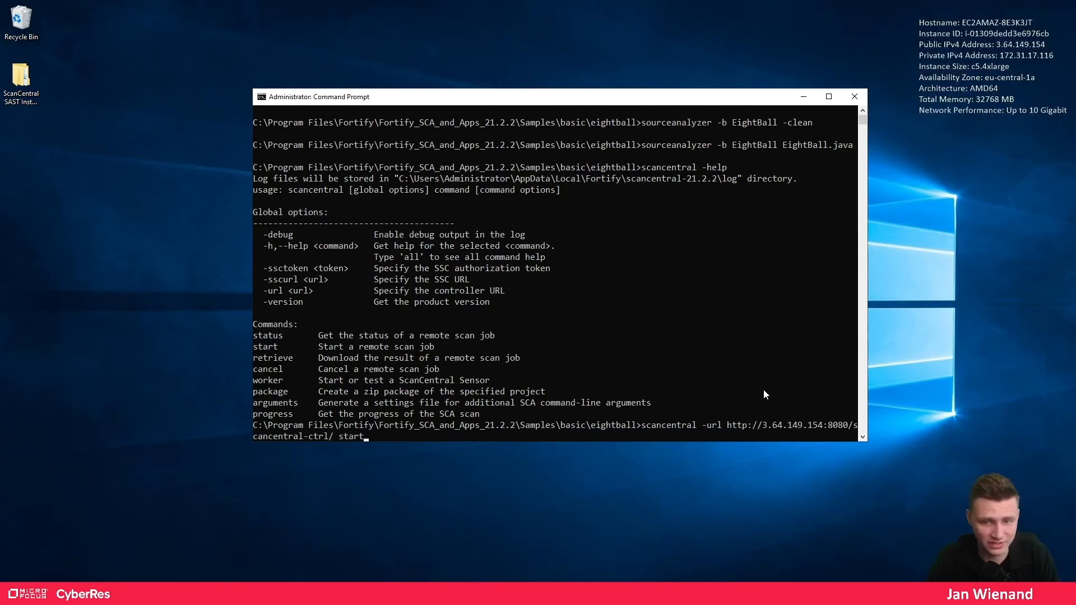
text( -u)
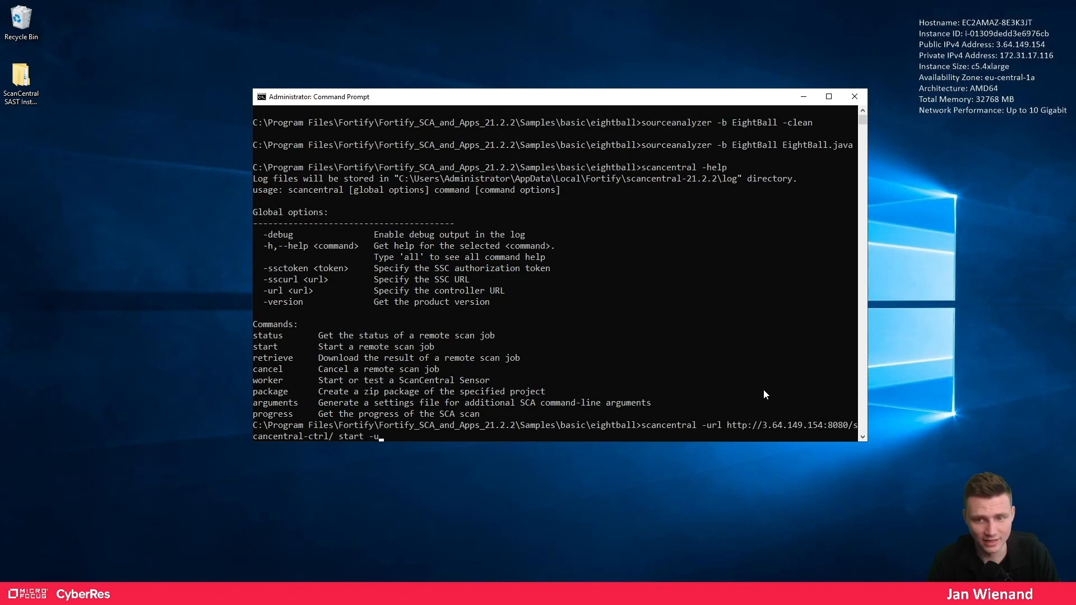
key(BackSpace)
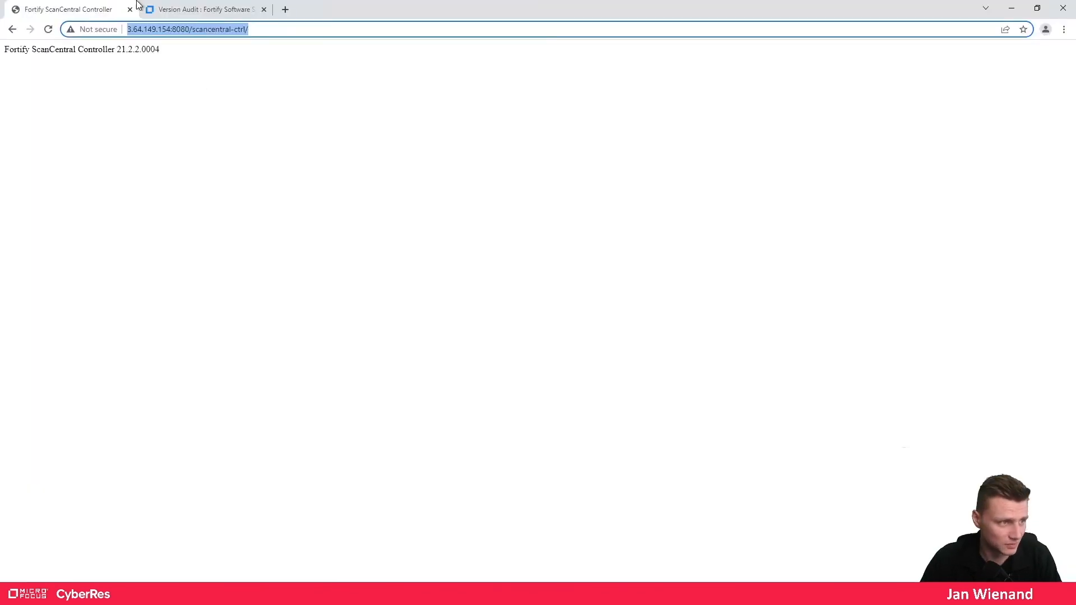
- Delete the scan.fpr artifact awaiting approval from EightBall Version 1's artifact history
click(208, 12)
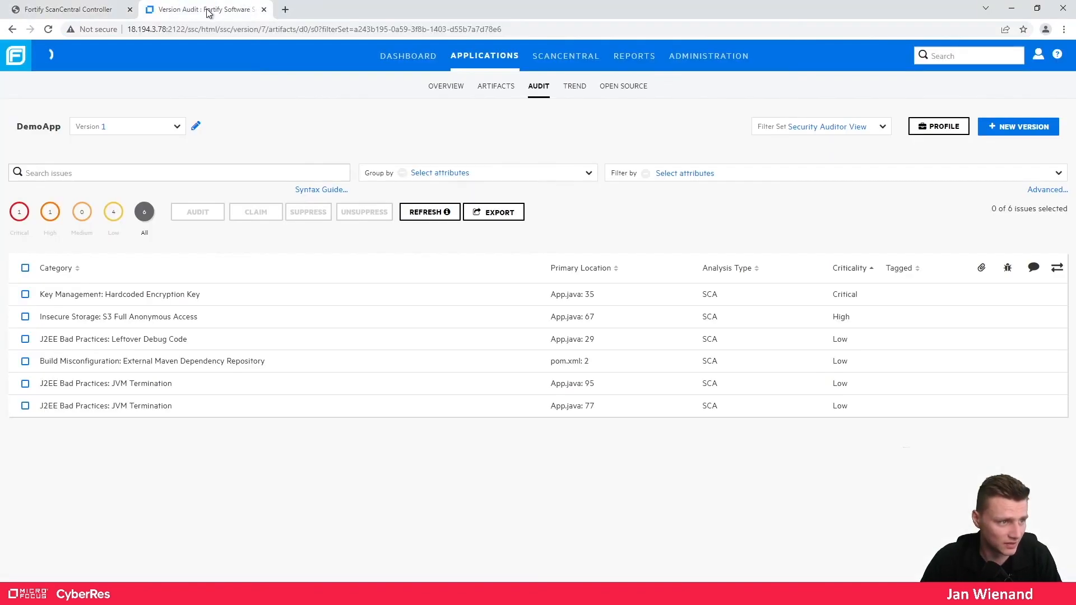
click(492, 55)
click(31, 245)
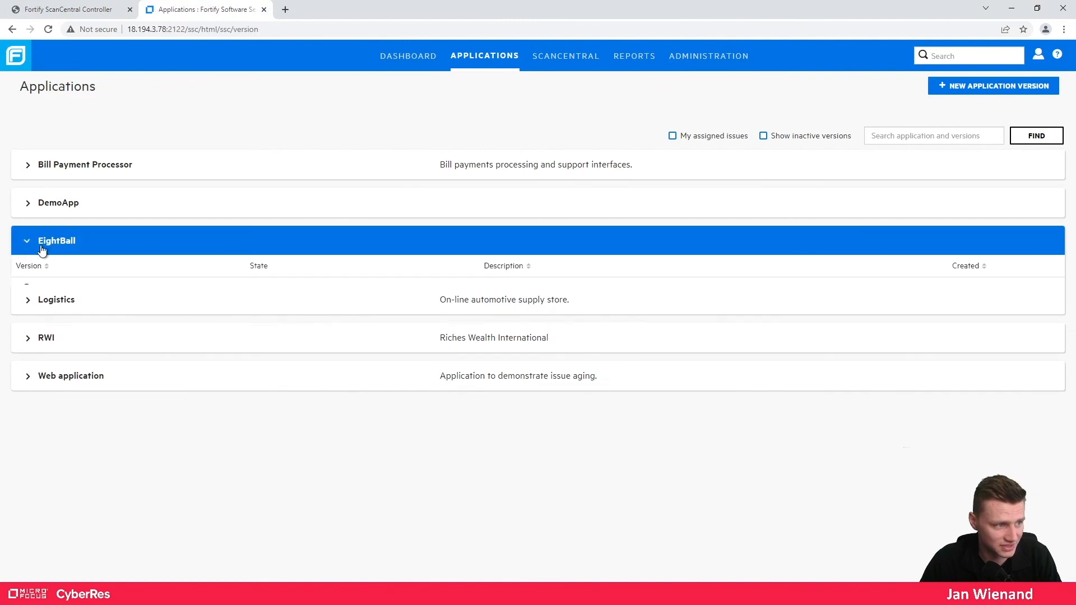
click(18, 293)
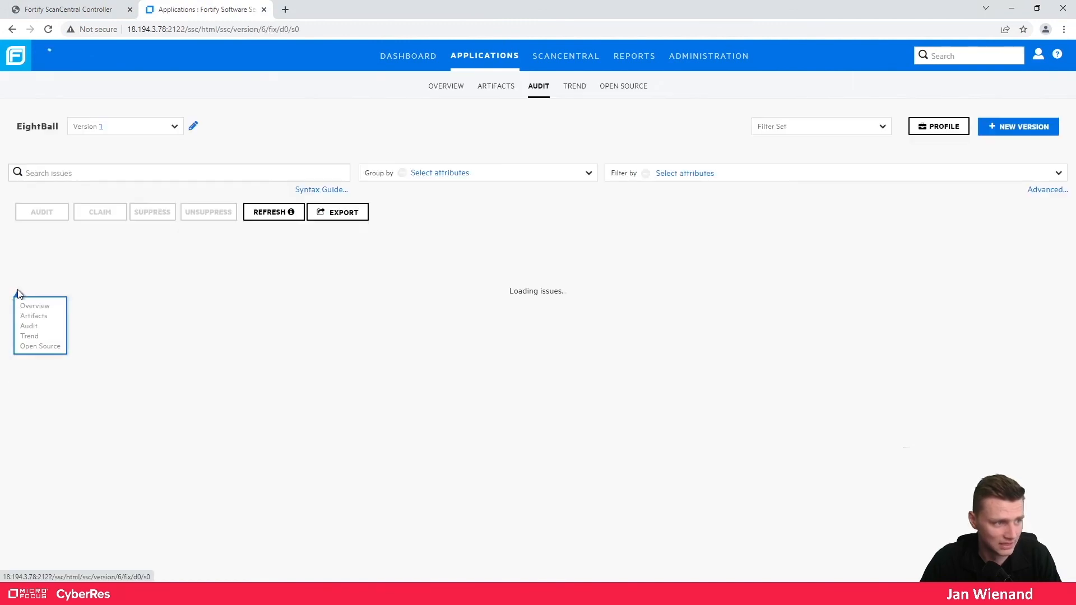
click(496, 86)
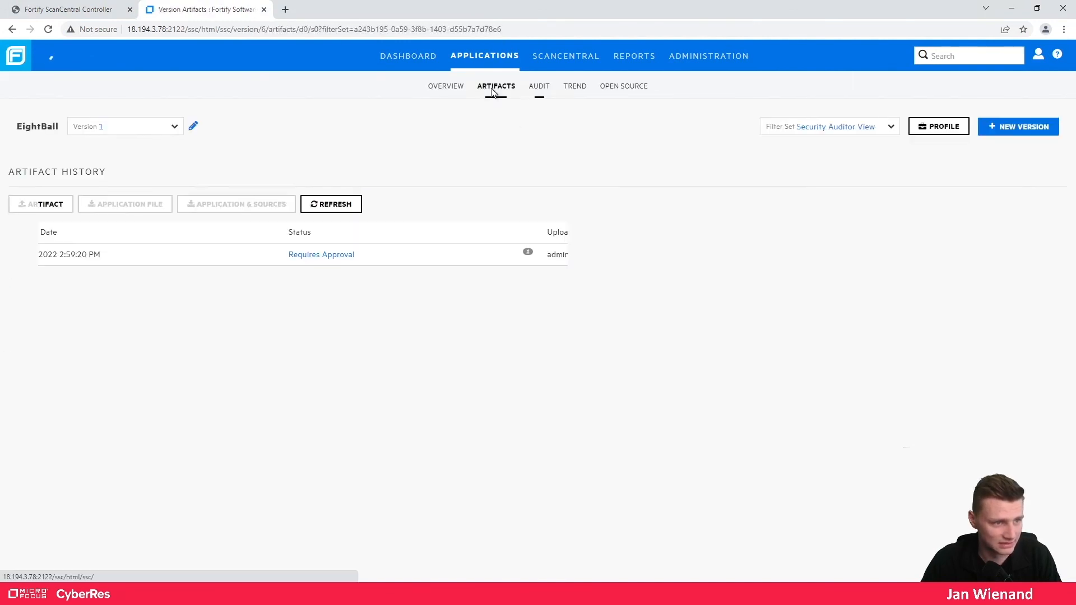
click(468, 257)
click(1029, 298)
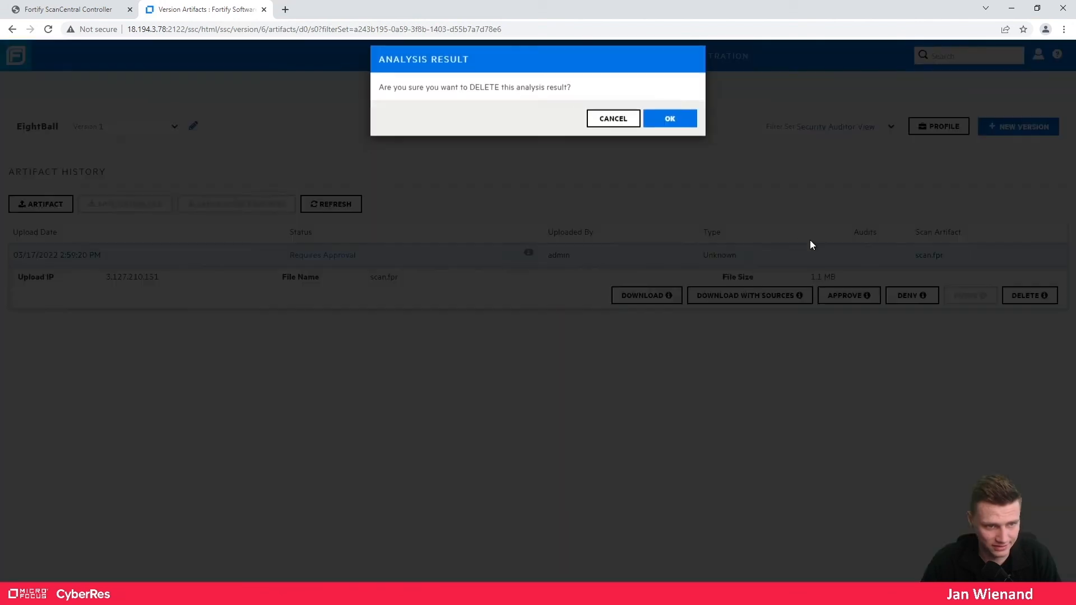
click(669, 129)
click(358, 206)
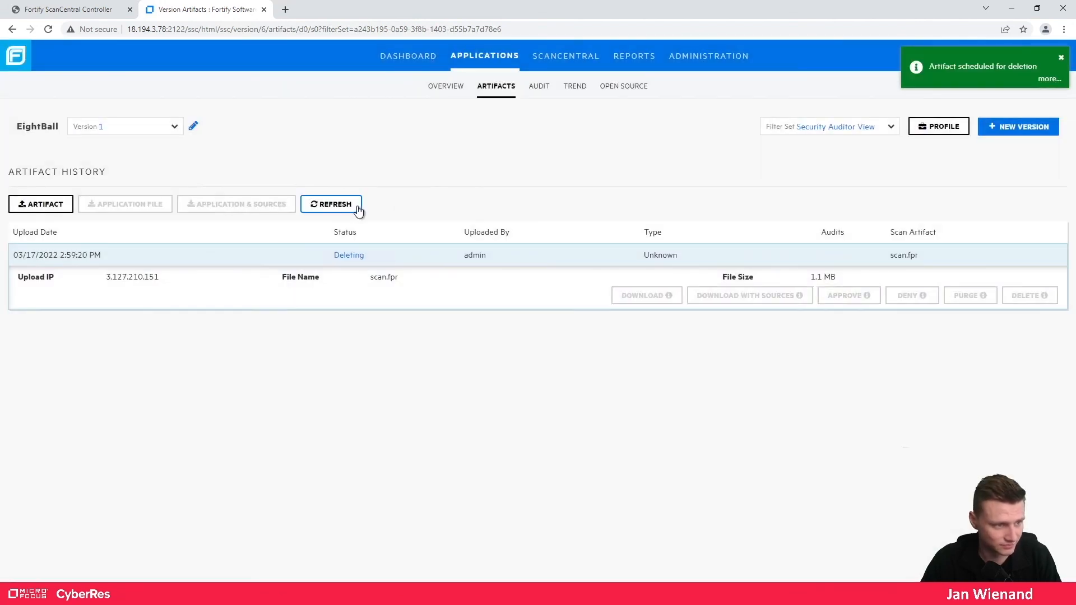
- Reload EightBall's empty audit page, then minimize the browser back to the Command Prompt
click(539, 90)
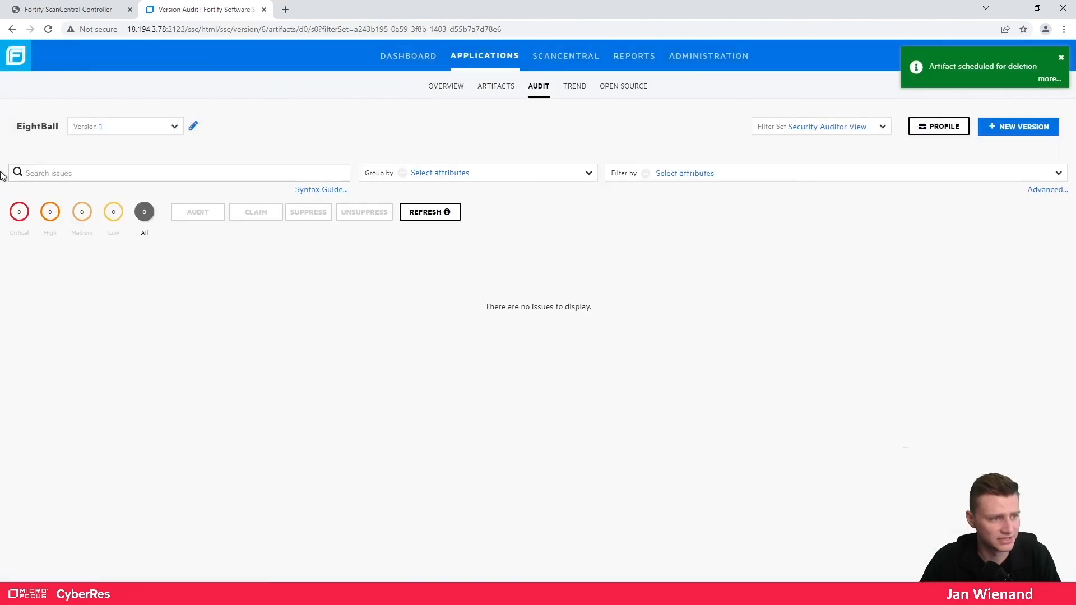
click(260, 28)
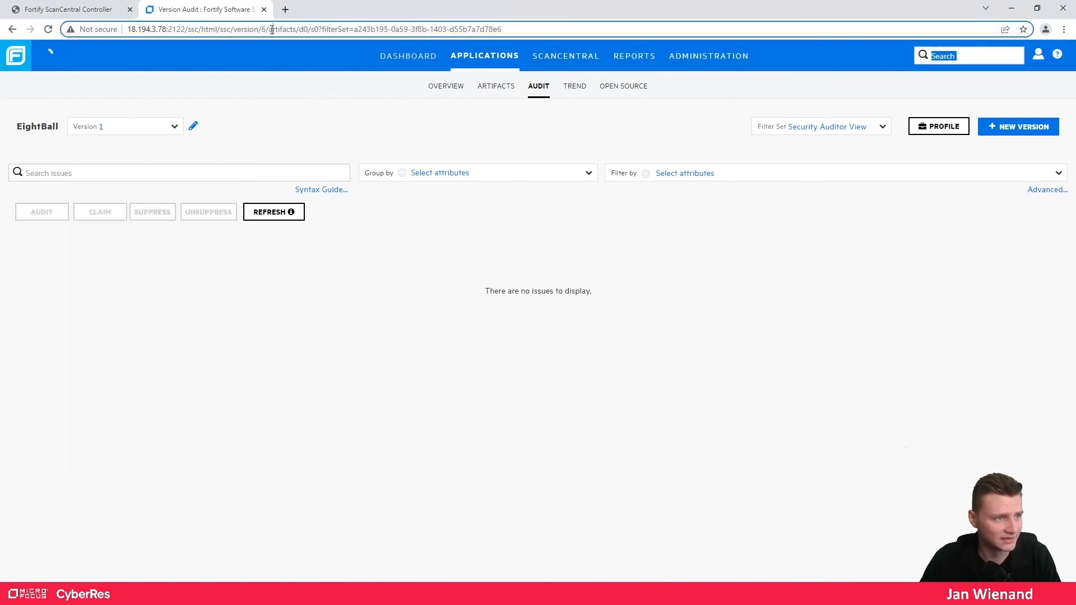
click(260, 28)
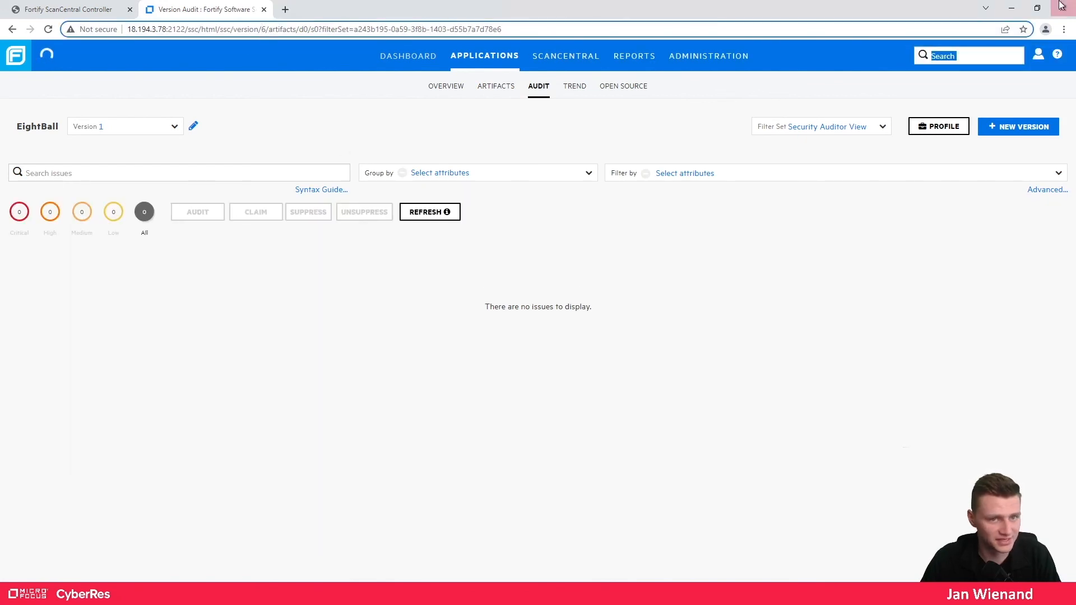
click(1012, 8)
click(807, 336)
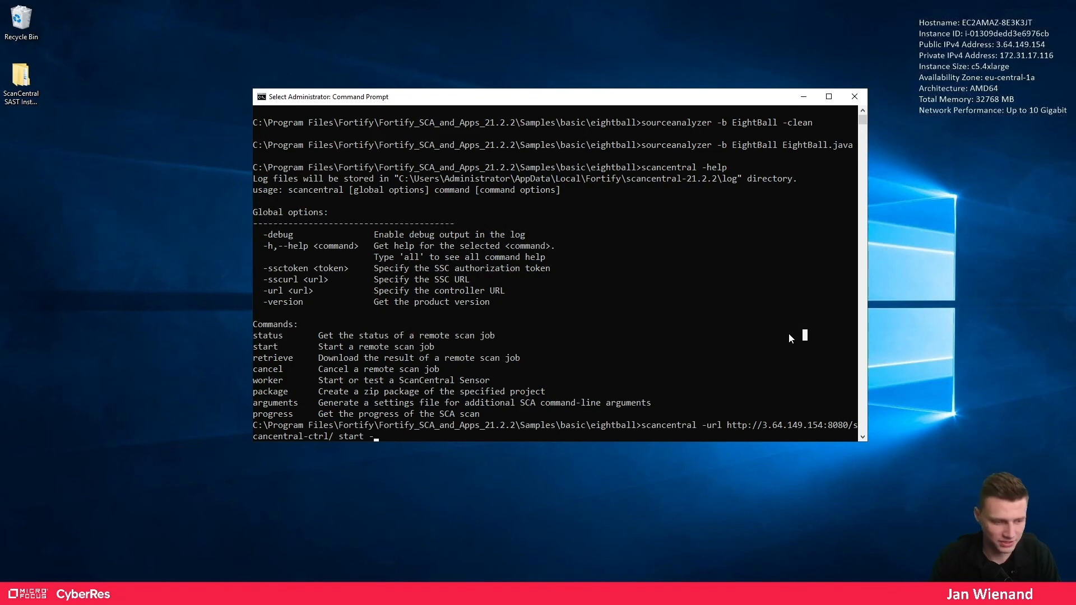
- Add '-versionid 6' to the command and copy the upload token from the Linux terminal
key(Escape)
text(verio)
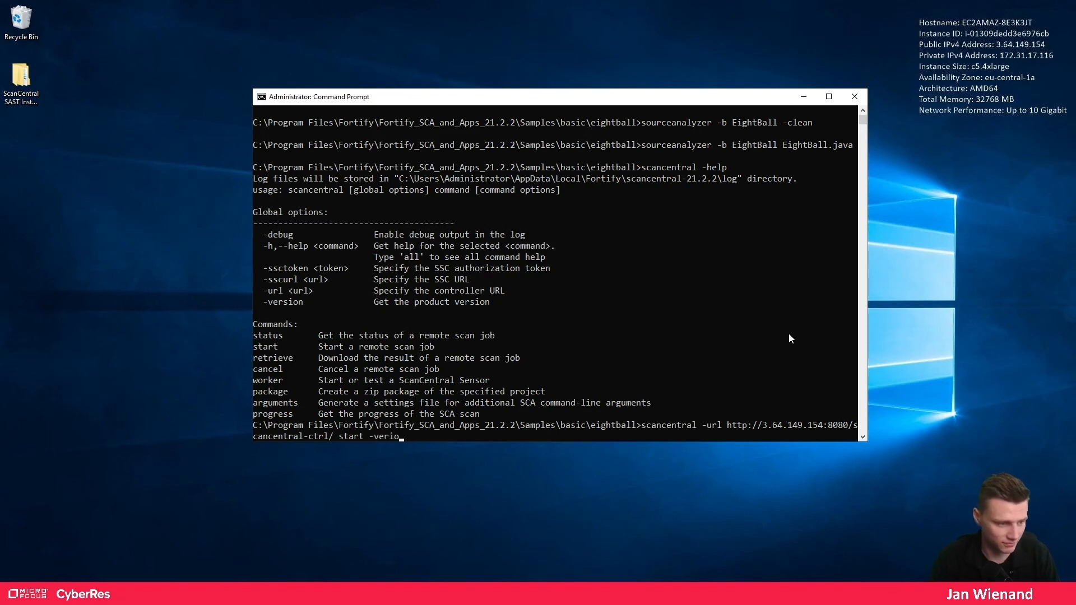
key(BackSpace)
key(BackSpace)
text(sionid)
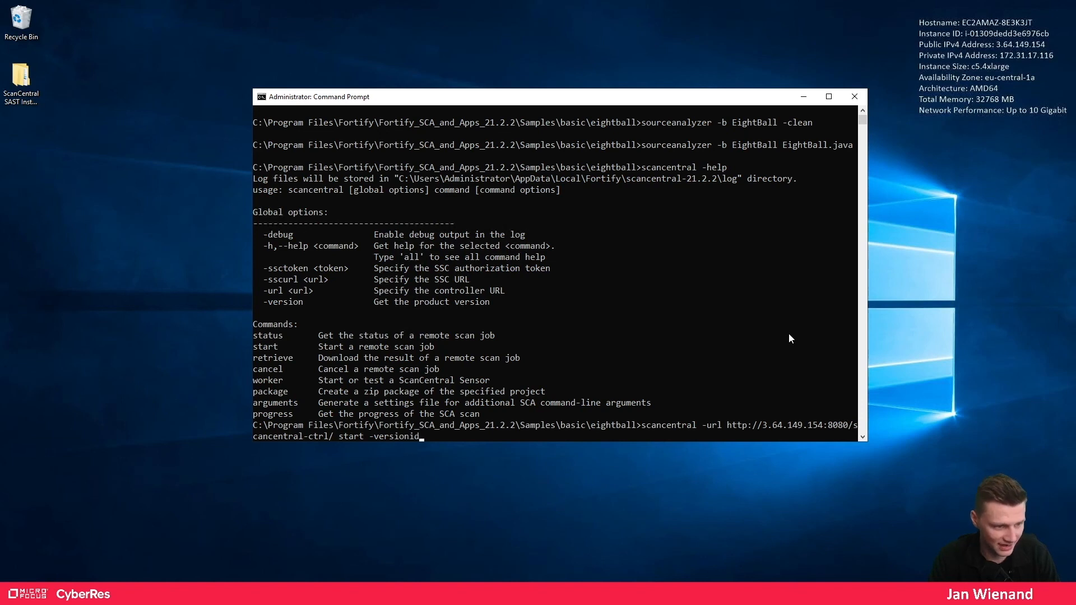
text( 6)
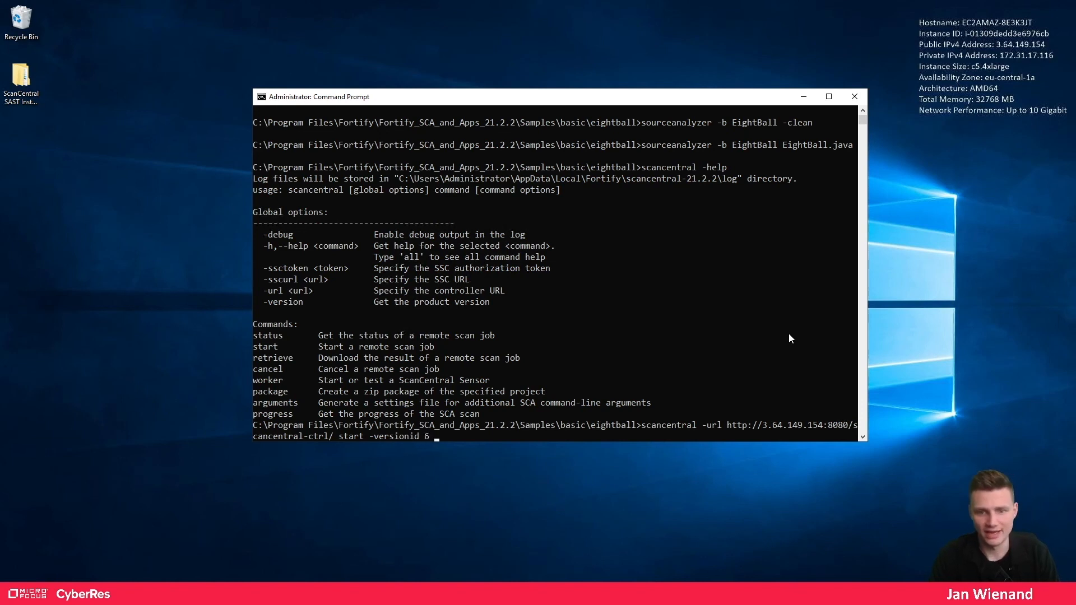
text(up)
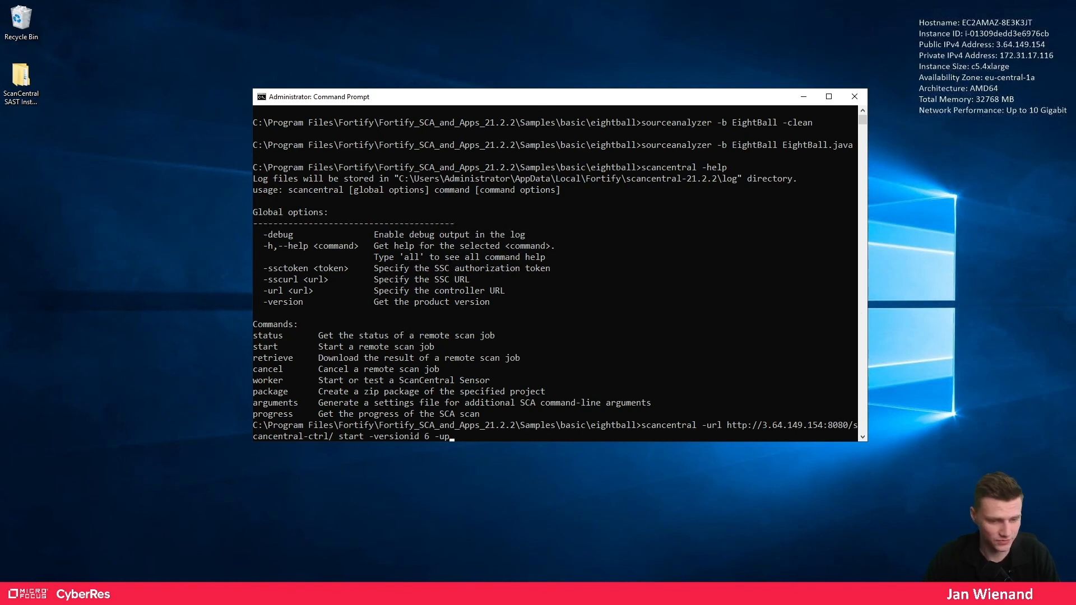
key(alt+Tab)
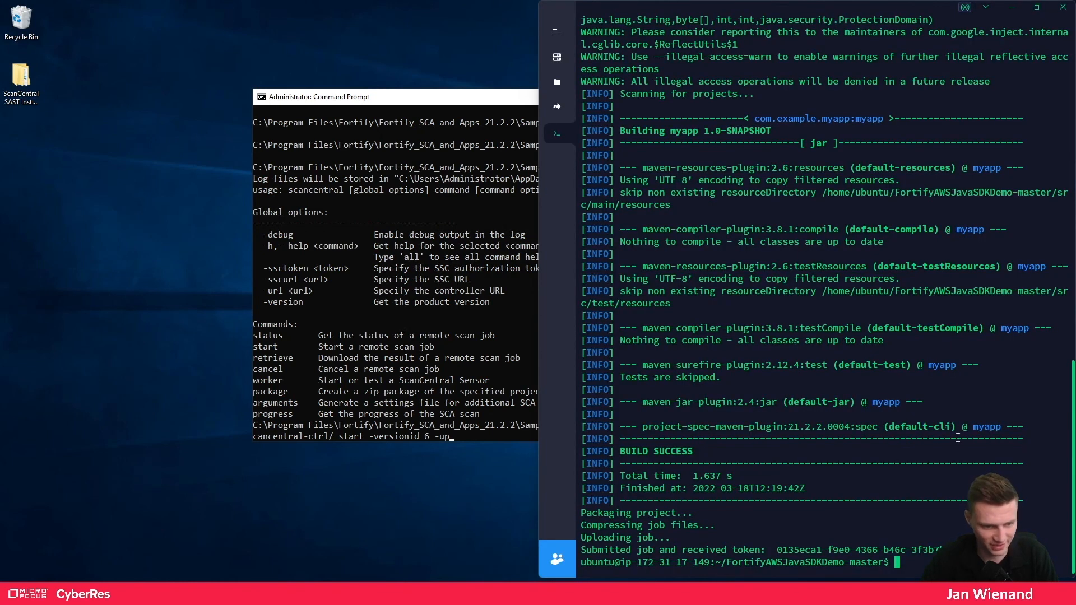
key(ctrl+v)
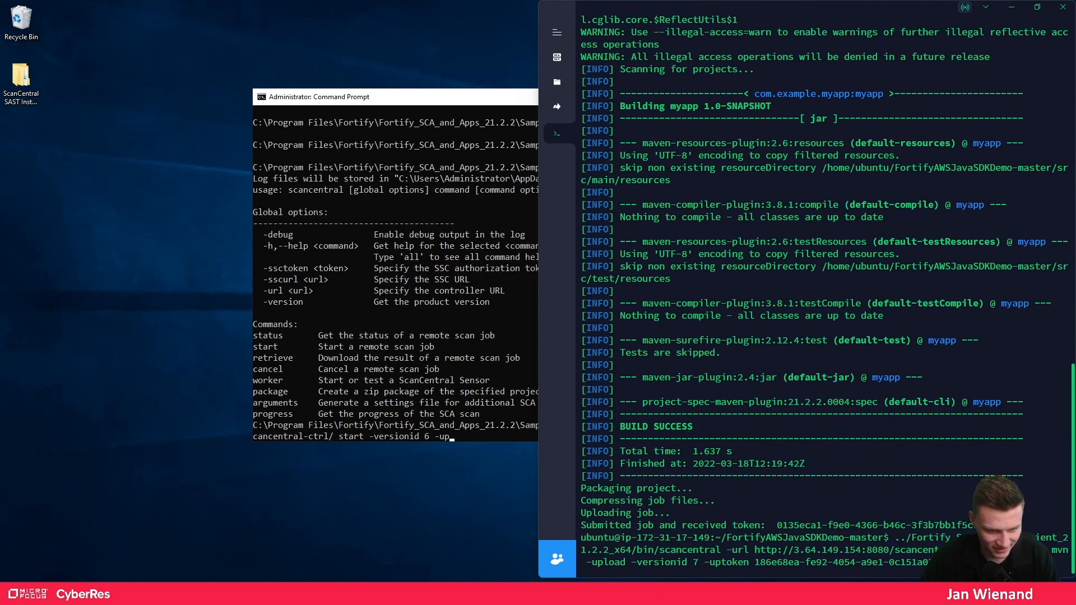
drag(933, 562, 755, 566)
key(ctrl+c)
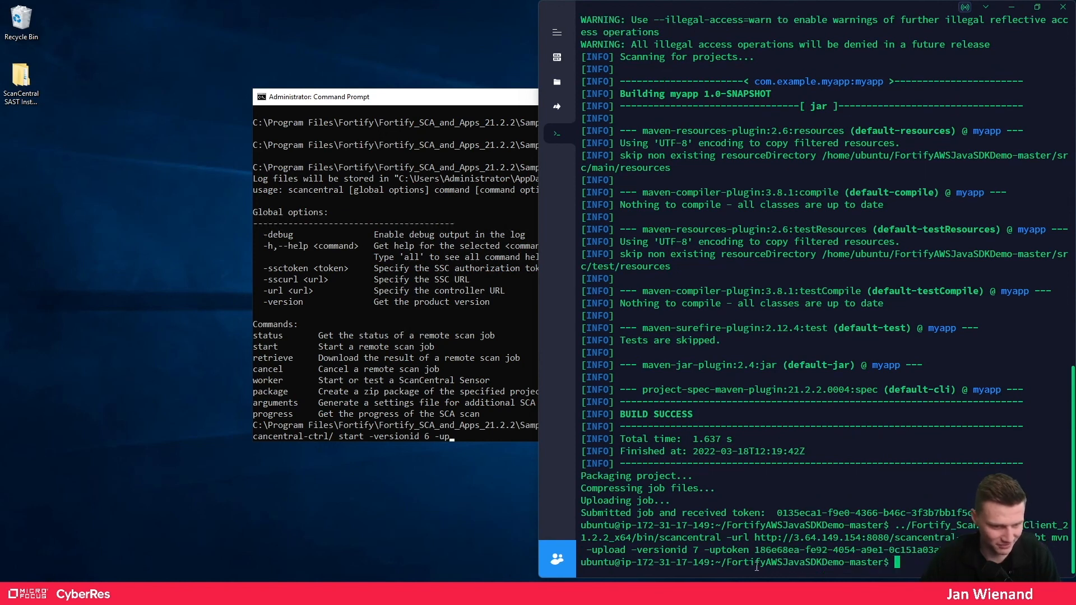
click(373, 119)
click(614, 319)
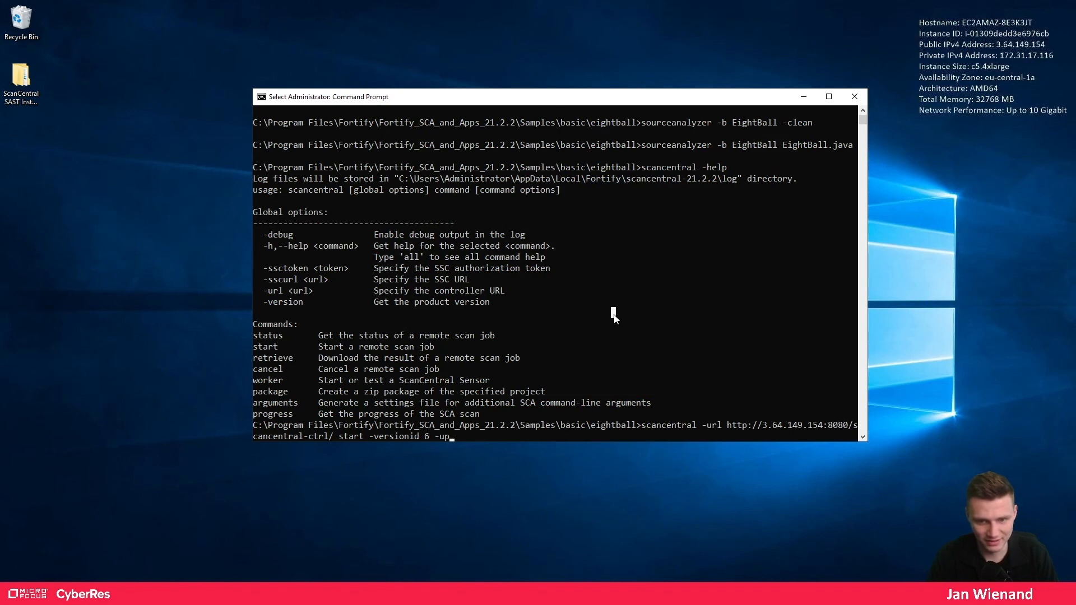
- Append '-uptoken' with the pasted token and '-b EightBall -scan', then run the command
text(token)
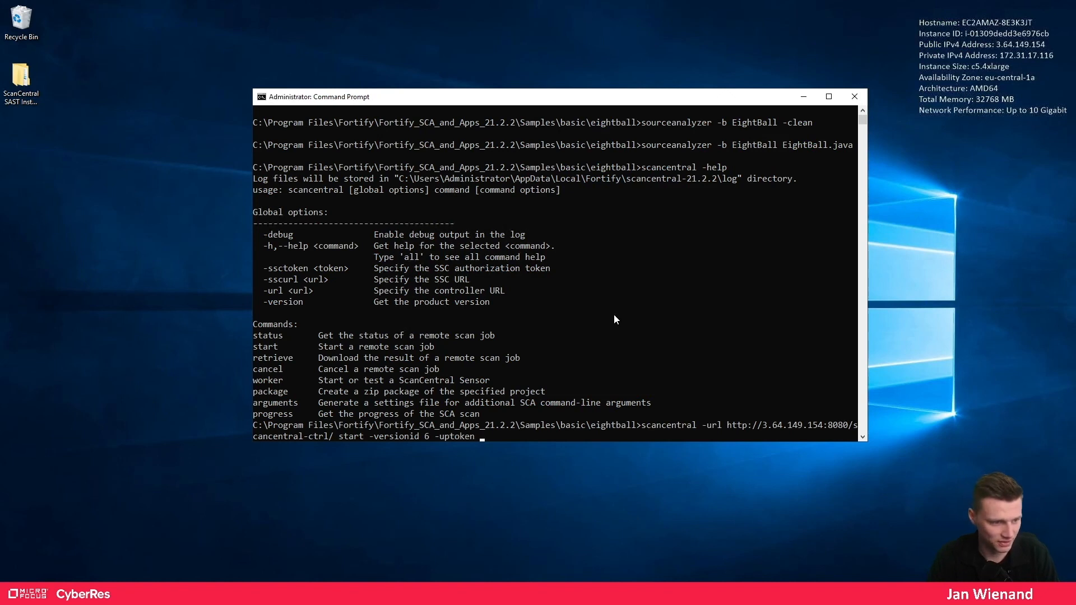
key(ctrl+v)
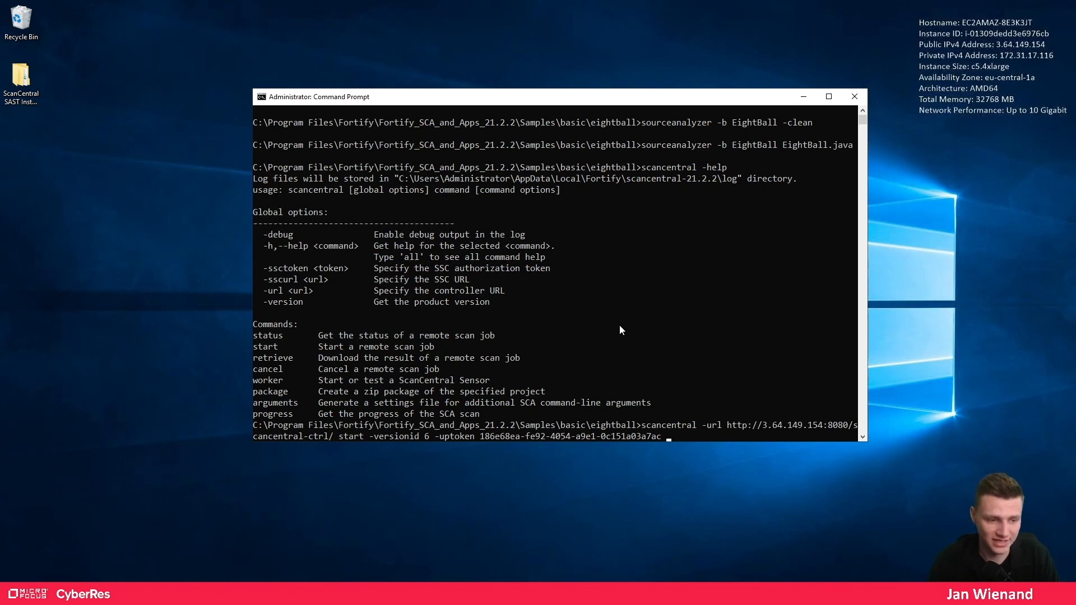
text(-b)
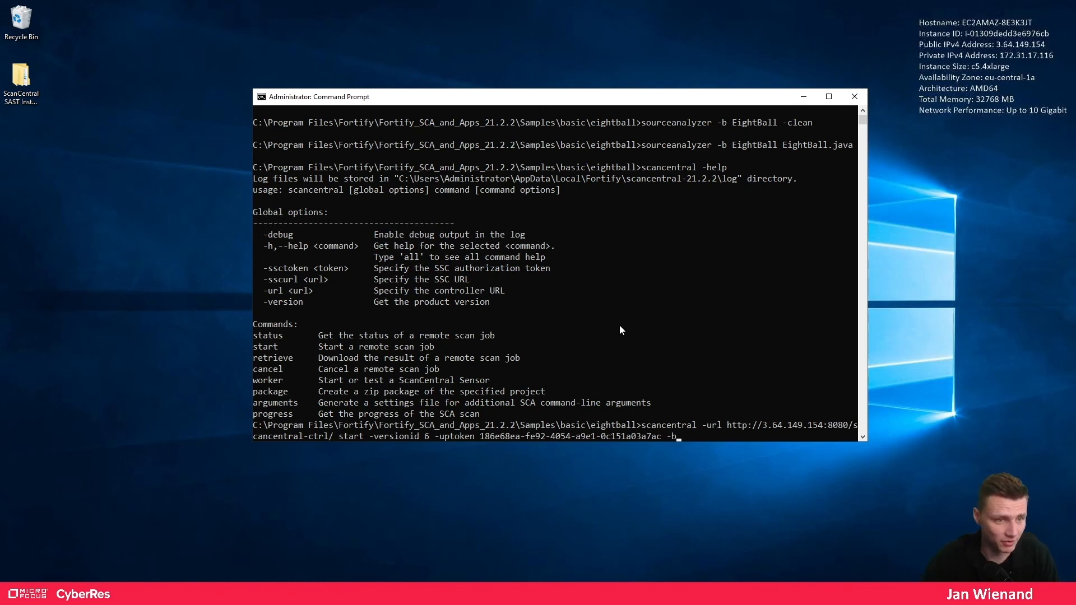
drag(728, 143, 731, 144)
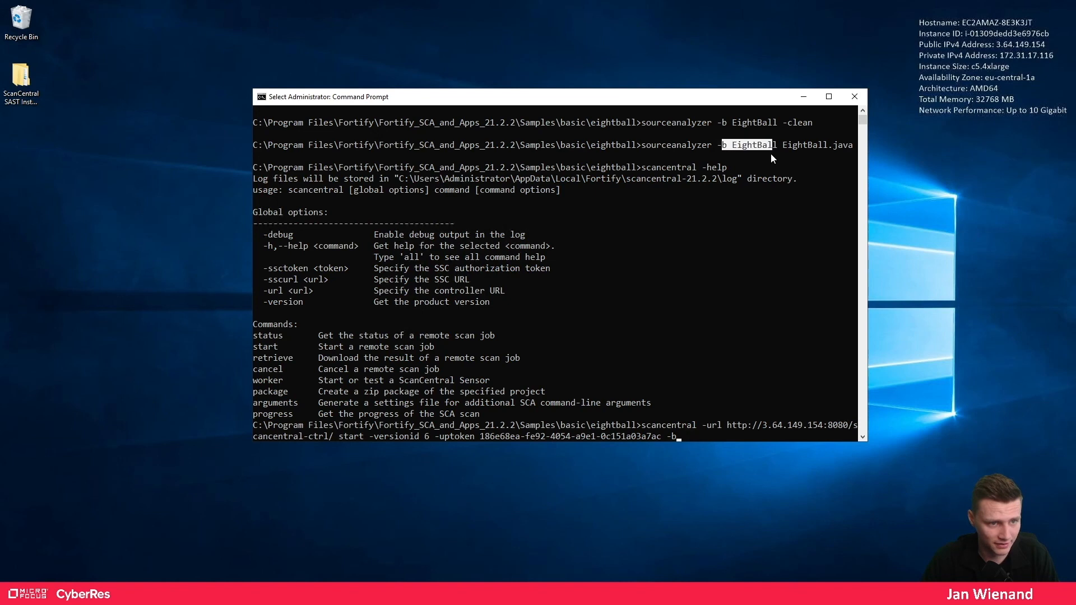
click(754, 369)
text(E)
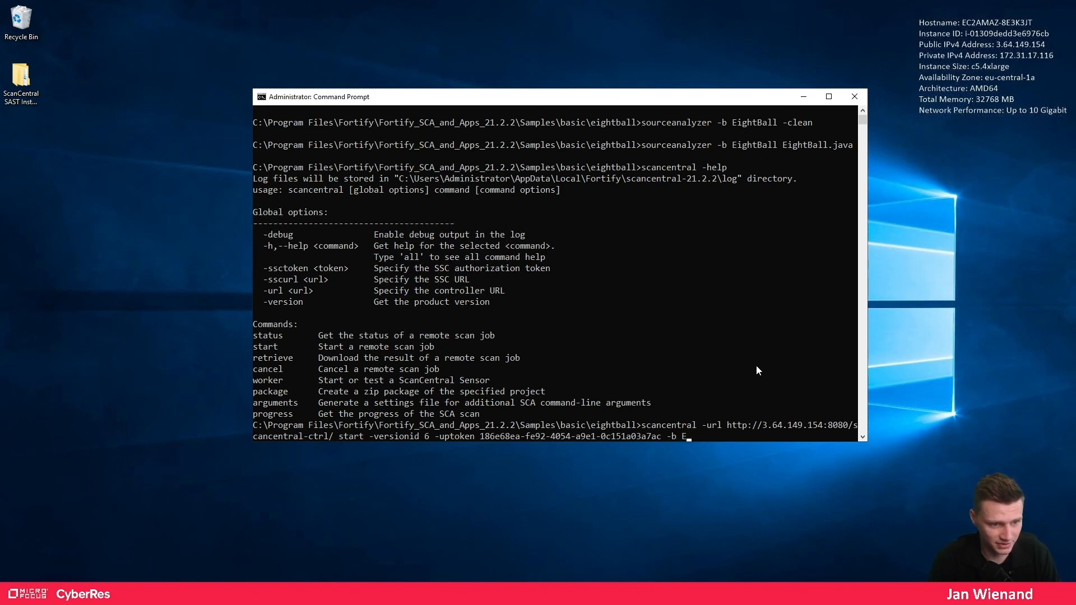
text(ightB)
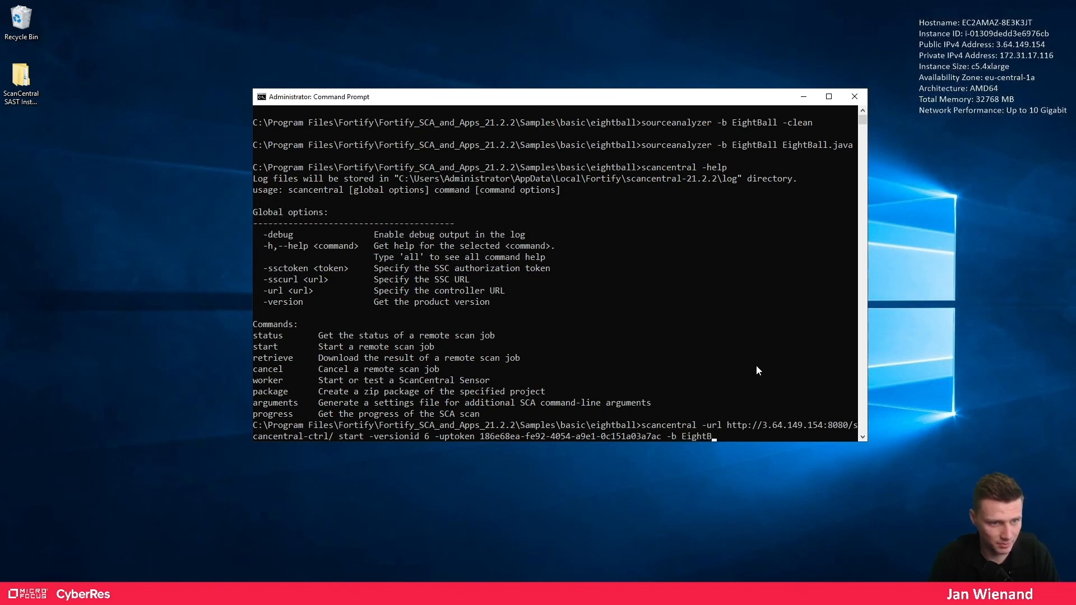
text(all -scan)
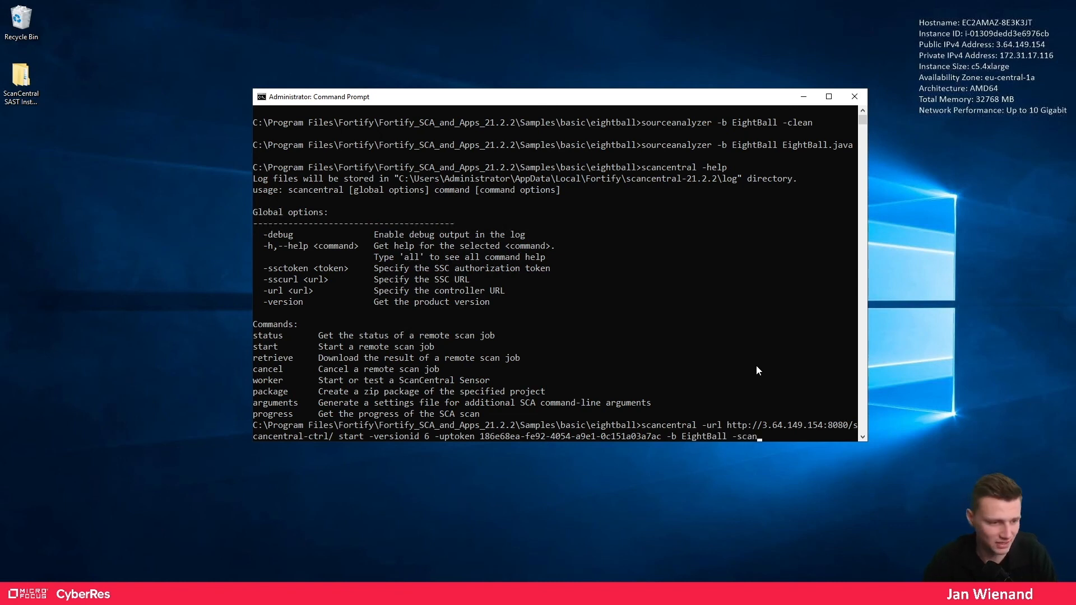
key(Return)
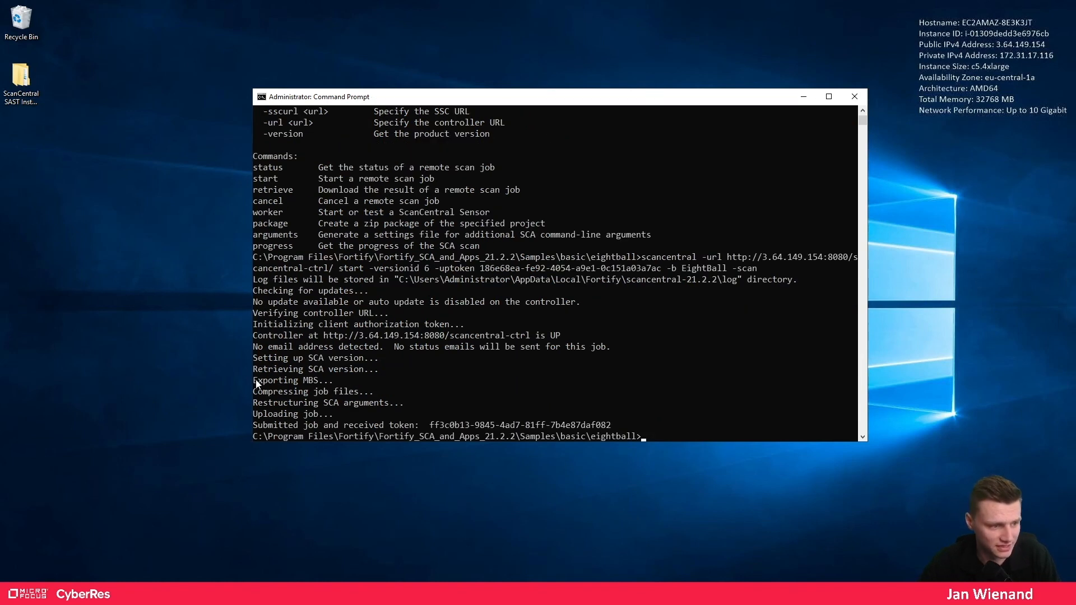
drag(253, 381, 329, 385)
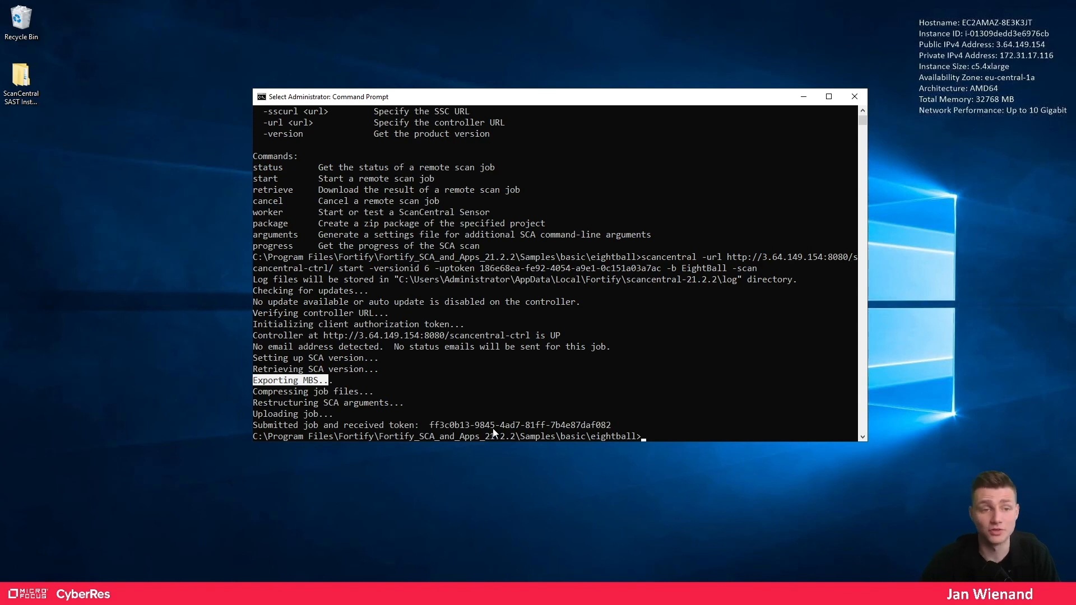
- Refresh the ScanCentral scan requests until the EightBall job appears as Scan Completed
click(804, 99)
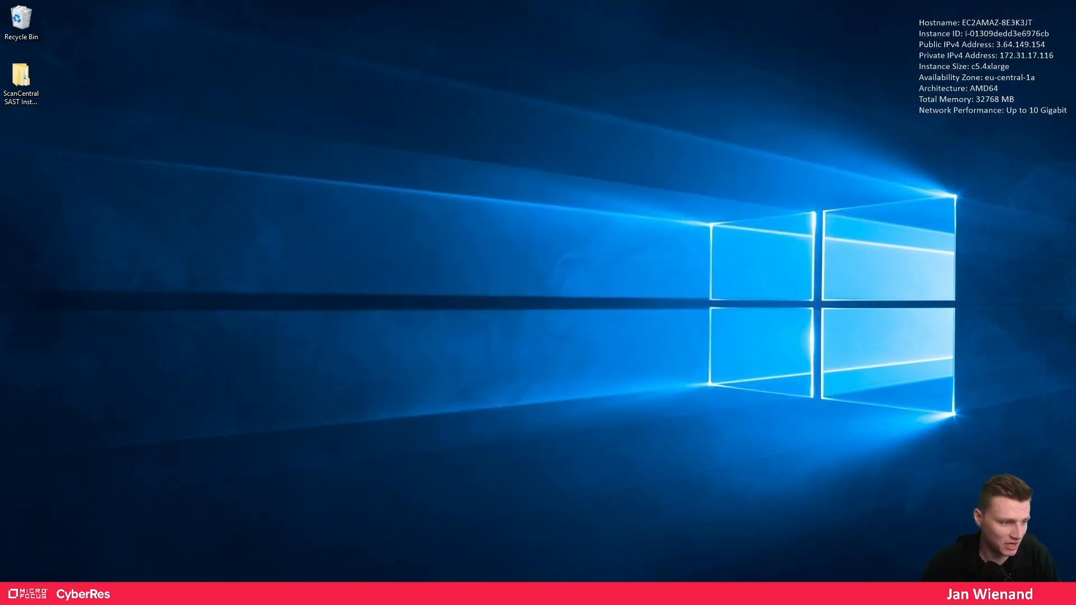
key(alt+Tab)
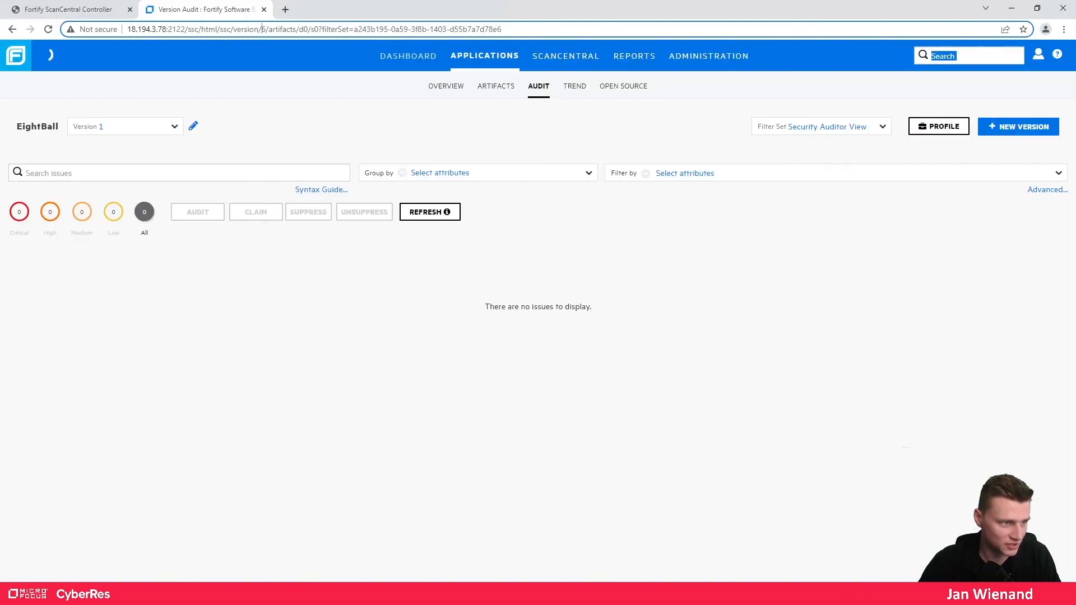
click(535, 55)
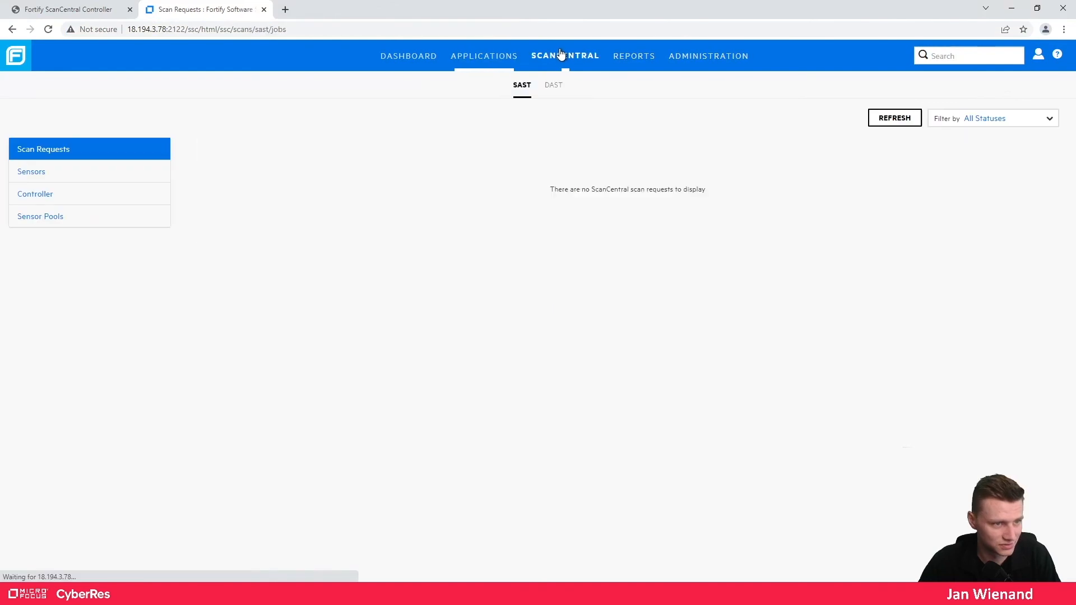
click(886, 121)
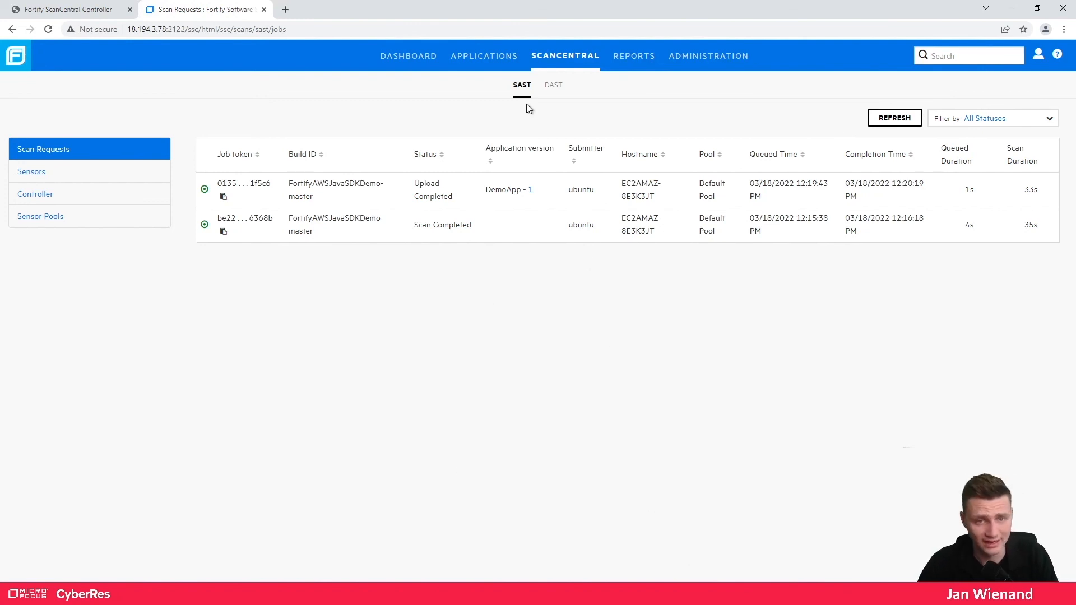
click(910, 121)
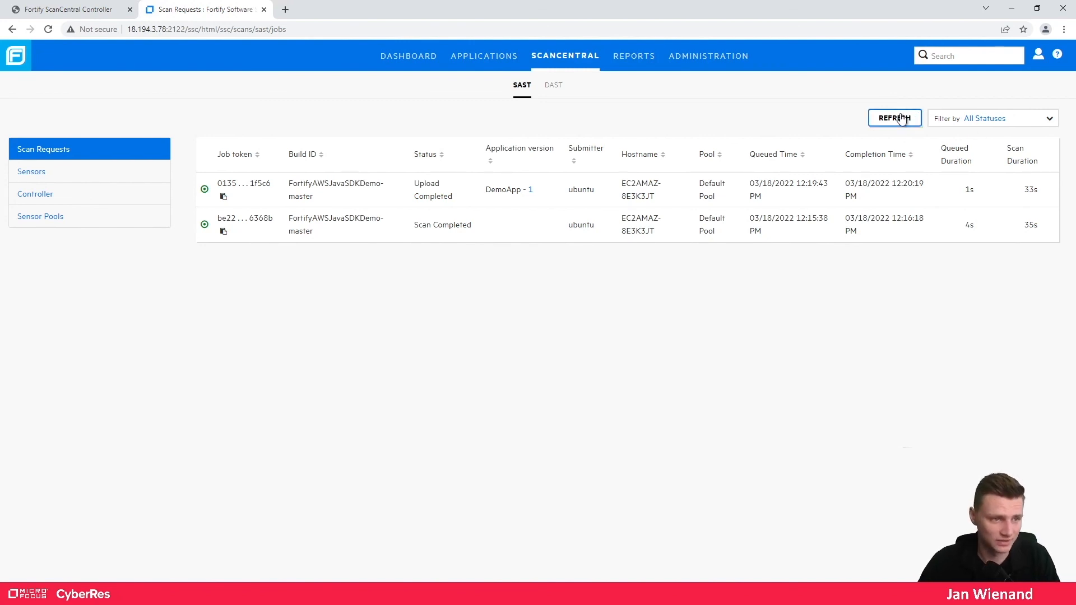
click(908, 122)
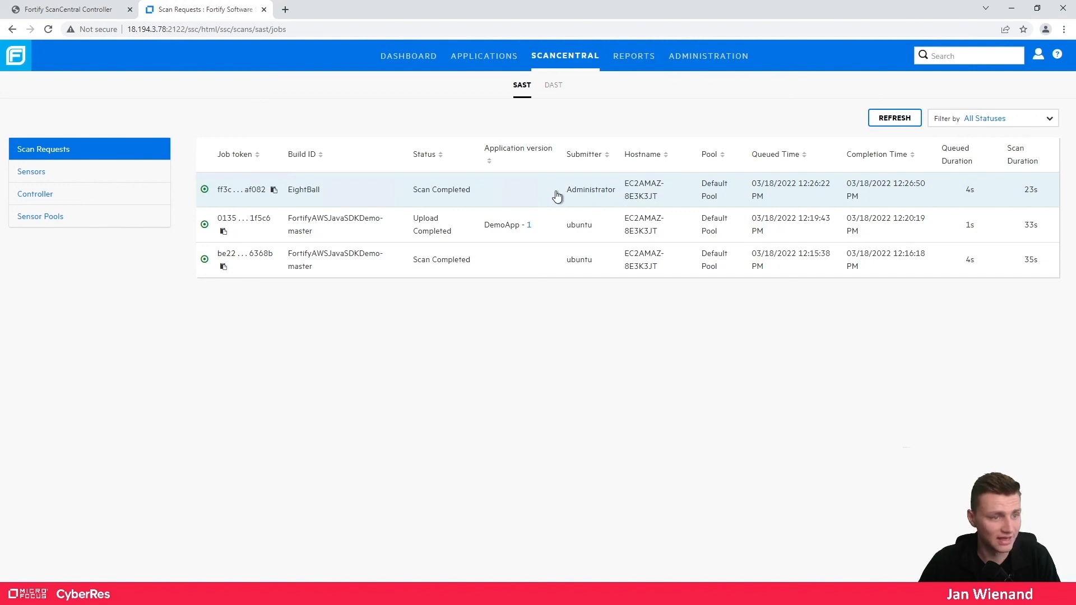
click(505, 197)
click(506, 197)
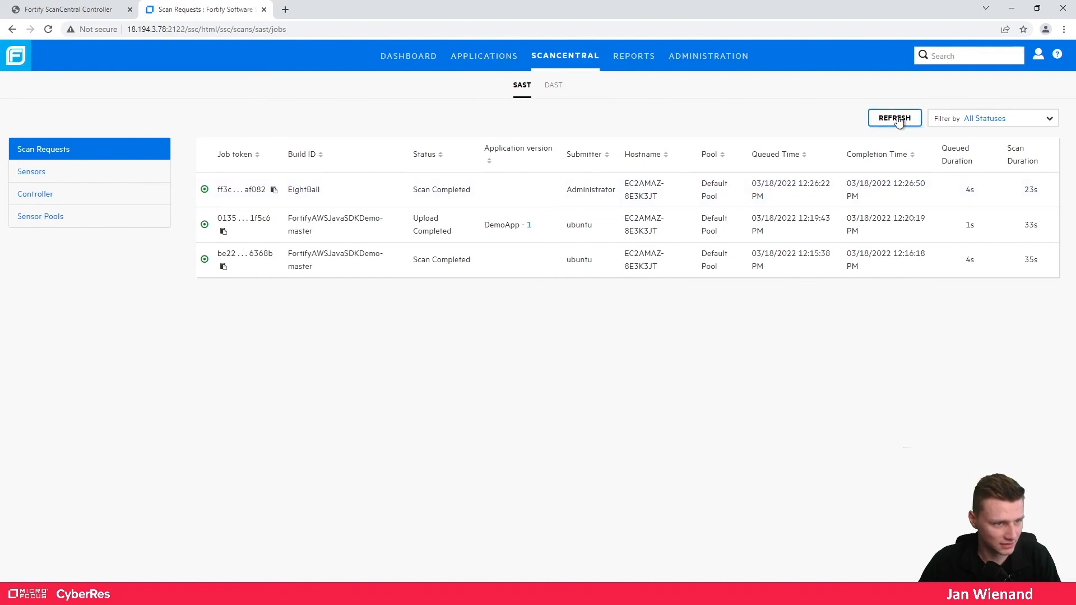
- Open EightBall Version 1's artifact history, which has no scan results yet
click(499, 57)
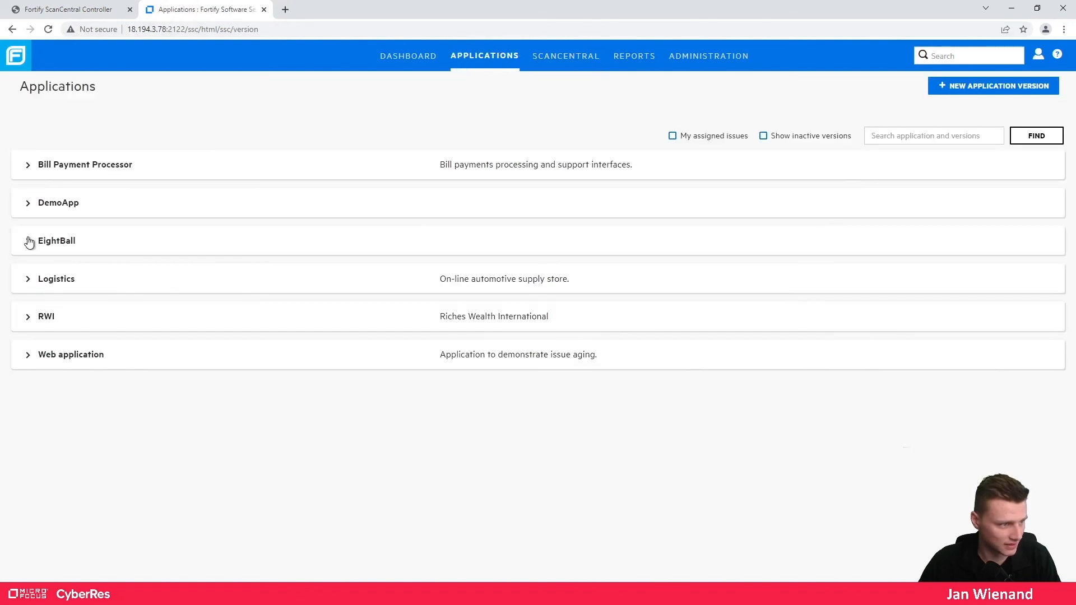
click(28, 241)
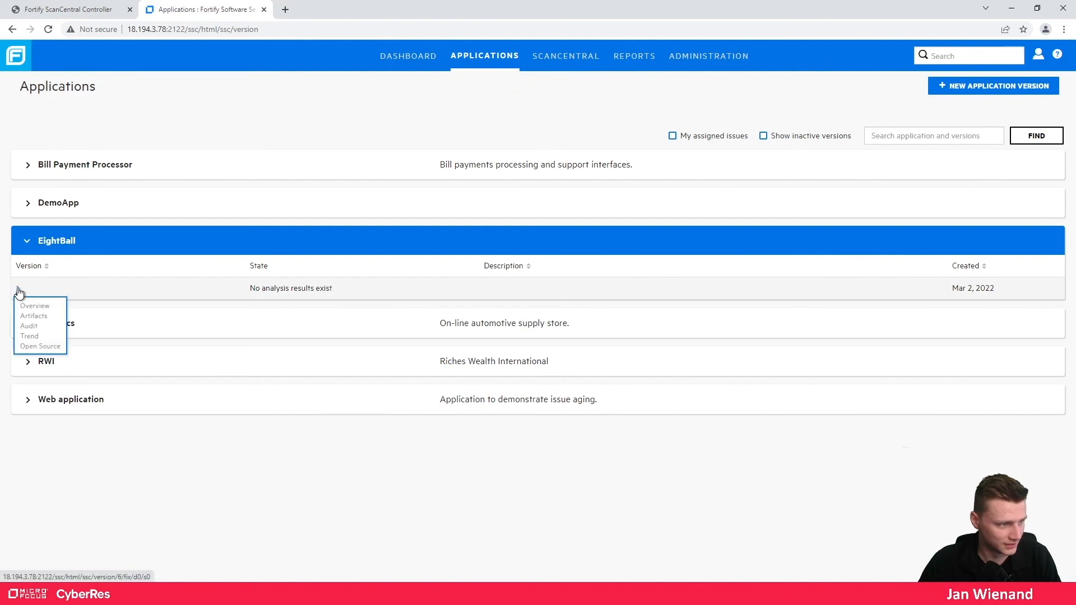
click(15, 290)
click(496, 90)
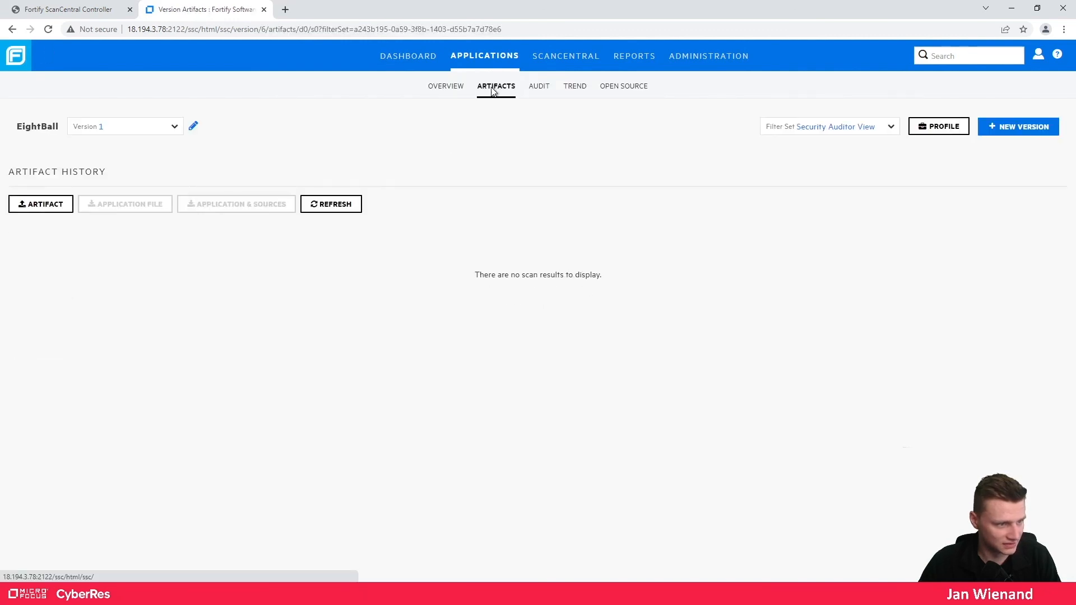
key(alt+Tab)
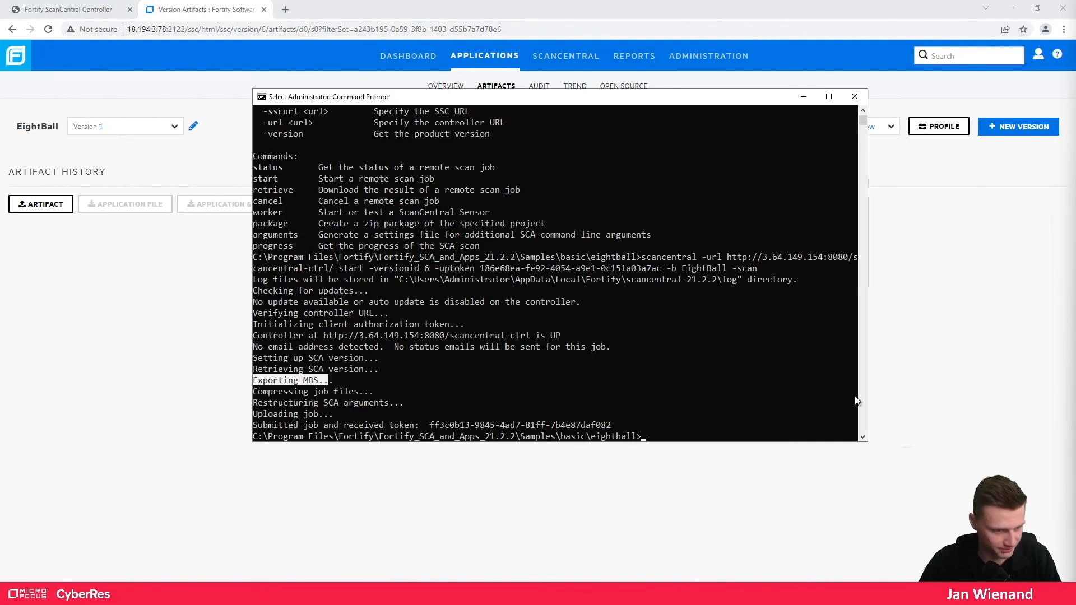
- Recall and rerun the scancentral start command with -upload to version id 6
click(742, 413)
key(Up)
key(Up)
key(Return)
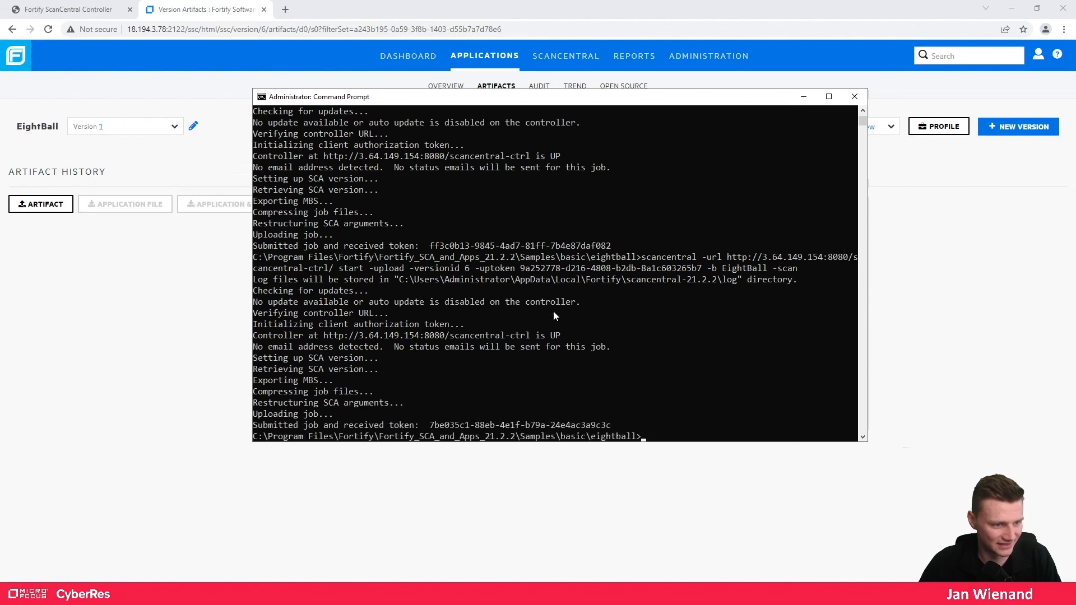
click(1003, 243)
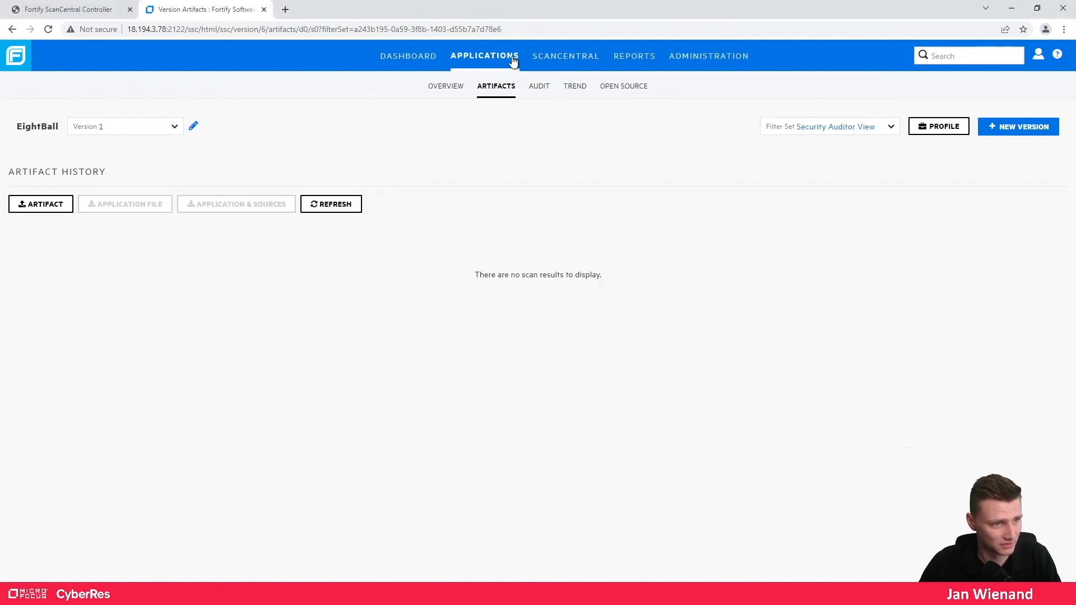
- Refresh SAST scan requests until the EightBall job reads Upload Completed to EightBall - 1, then open Applications
click(496, 62)
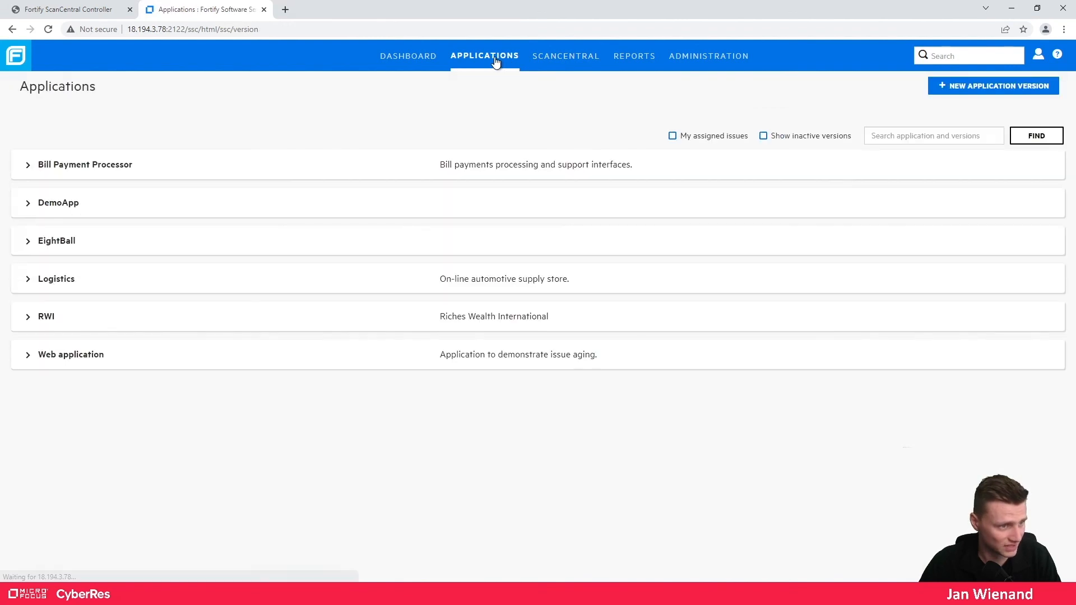
click(548, 55)
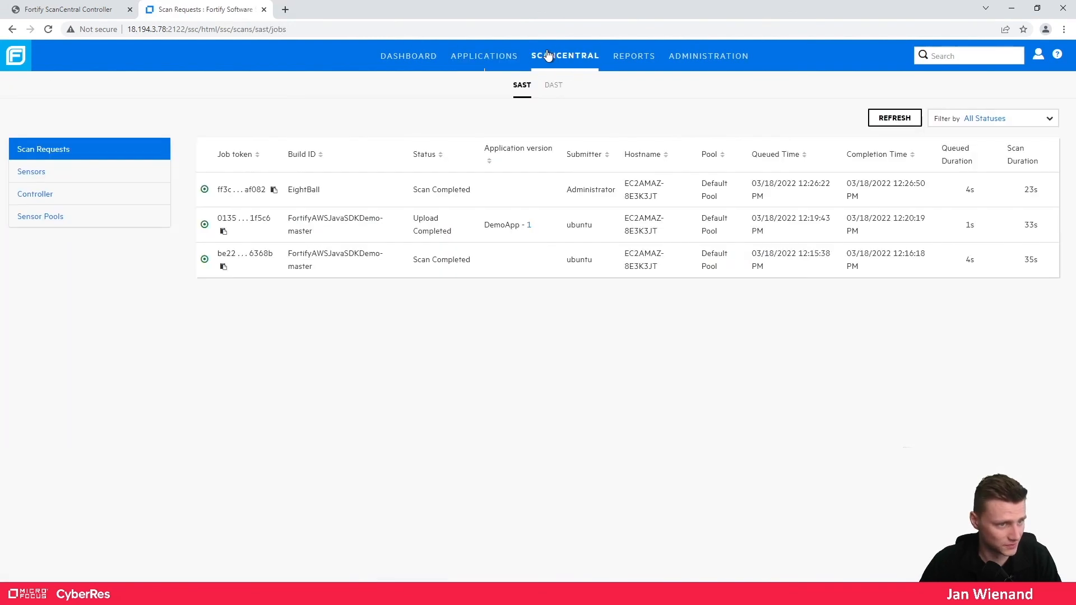
click(895, 120)
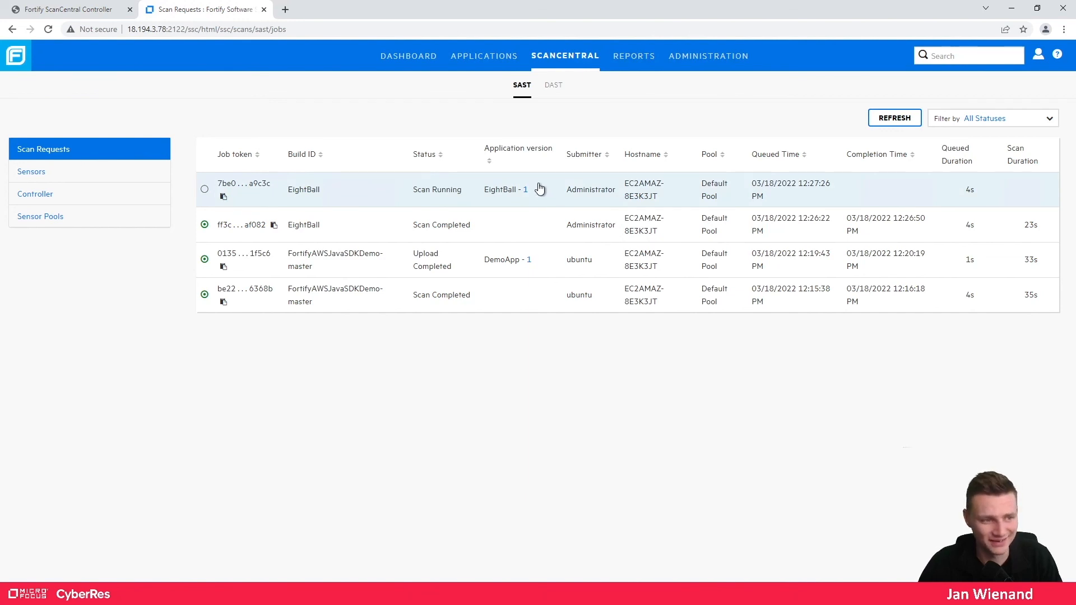
click(240, 594)
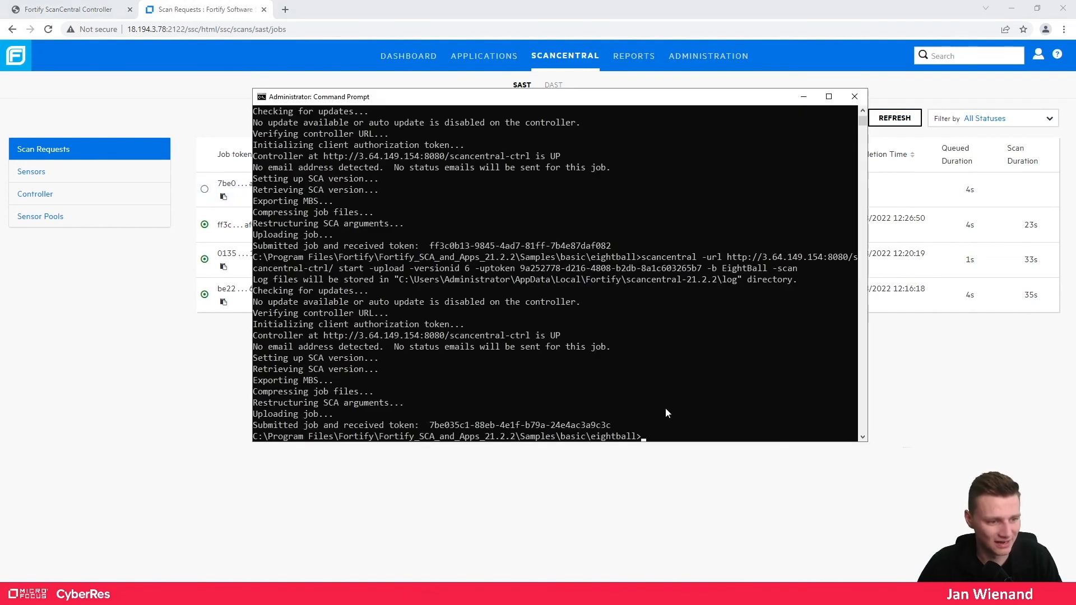
key(Up)
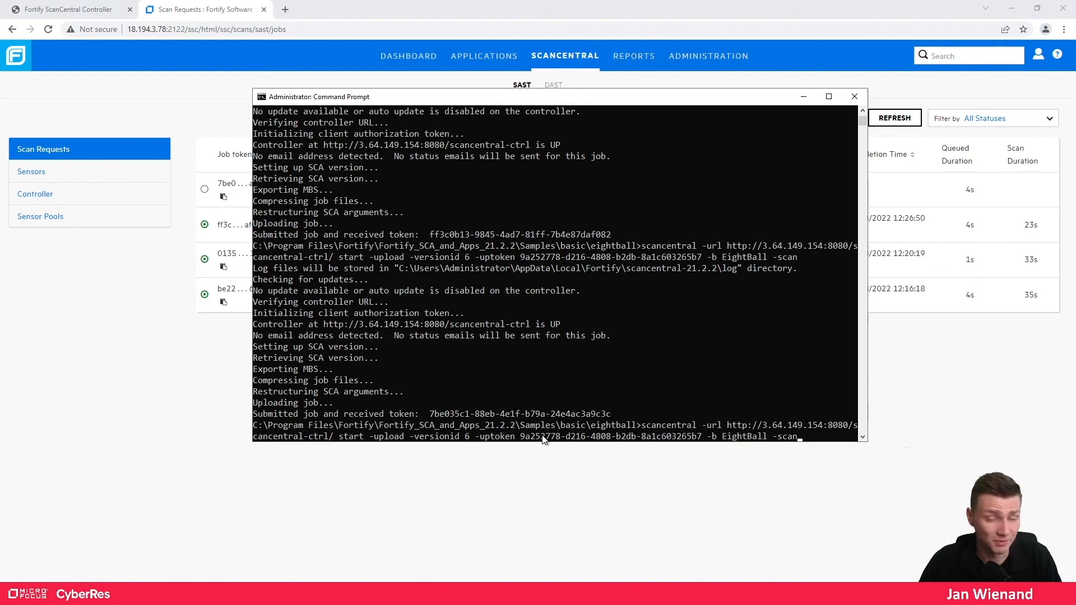
click(804, 97)
click(897, 119)
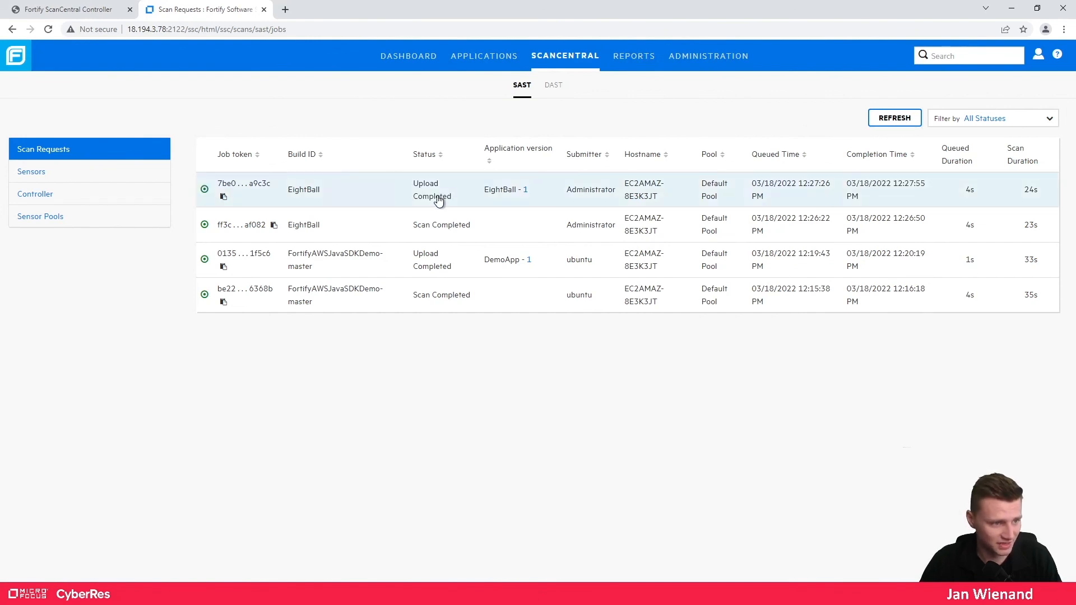
click(473, 61)
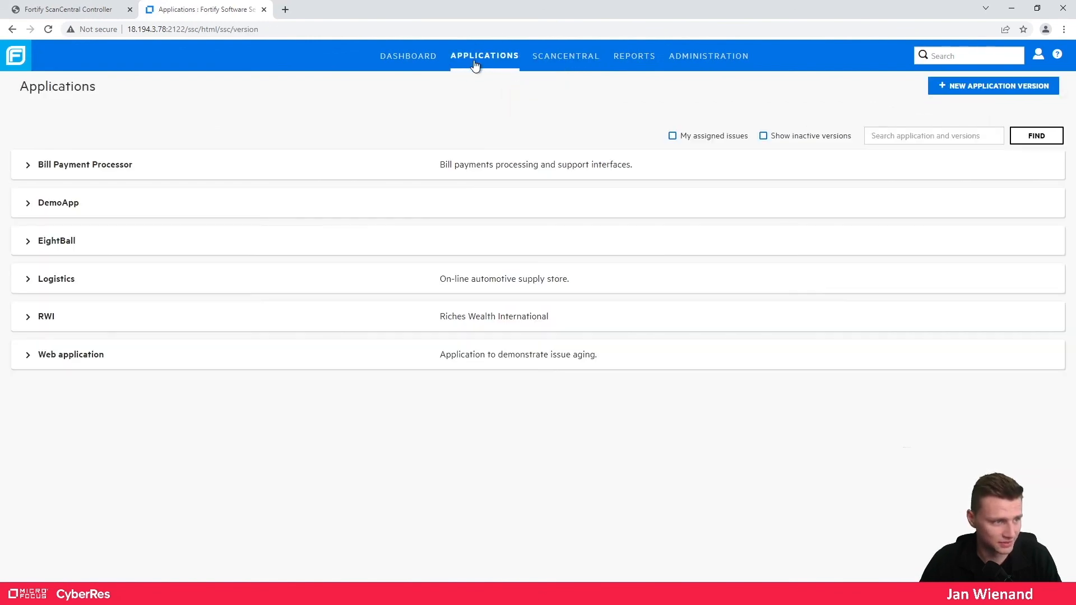
- Open EightBall version 1's artifacts and expand the uploaded scan.fpr entry
click(31, 242)
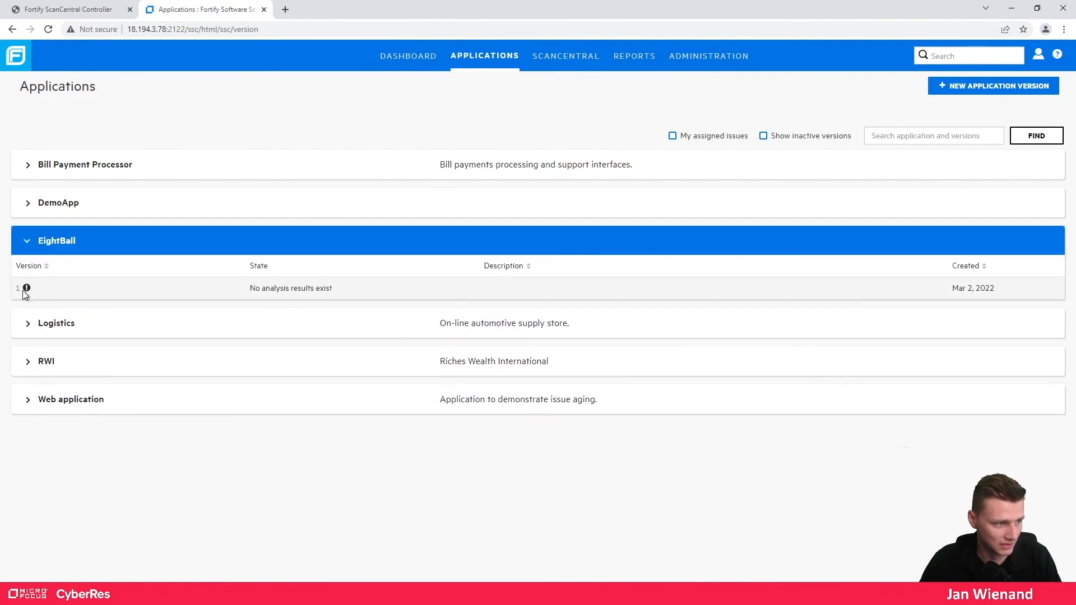
click(19, 292)
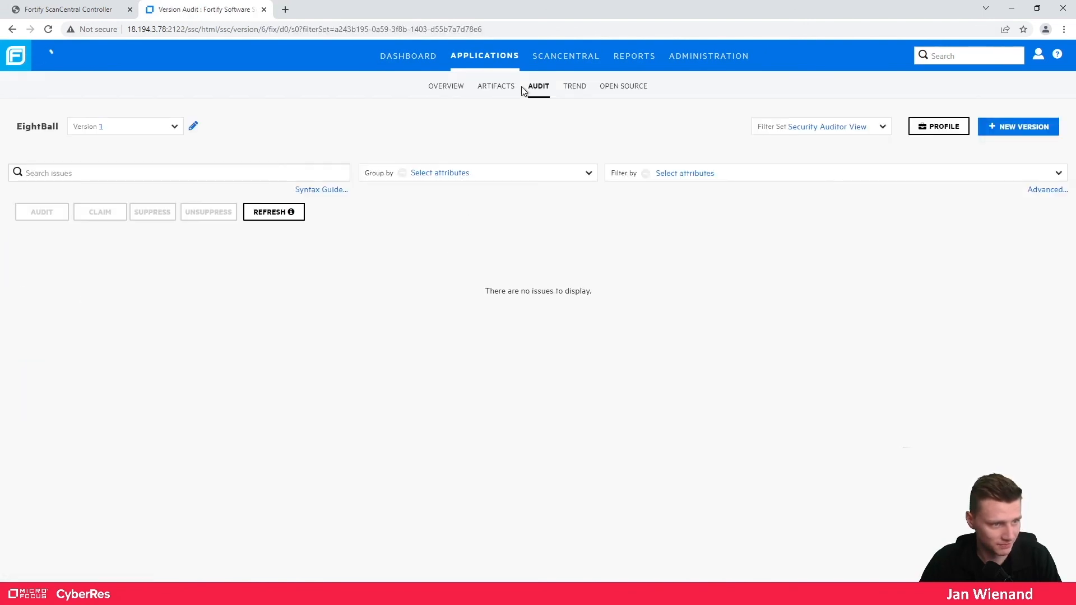
click(480, 87)
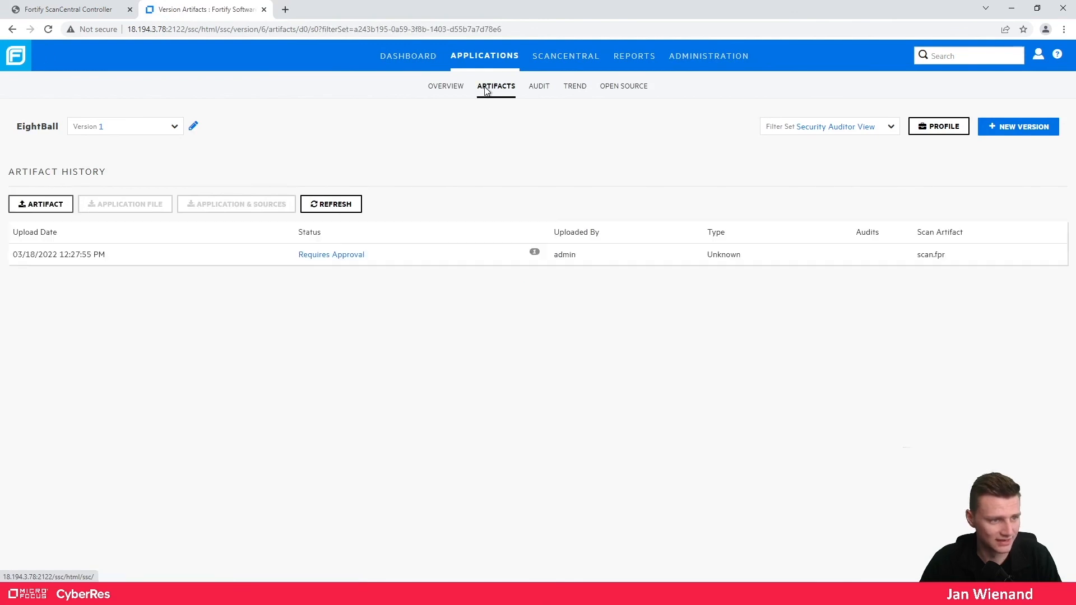
click(402, 256)
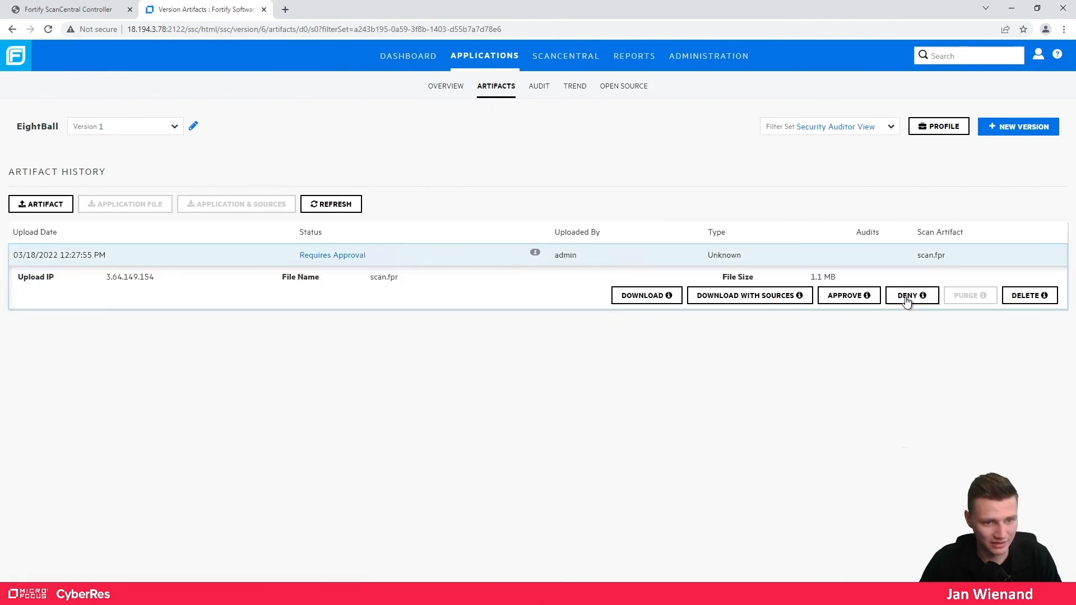
- Approve scan.fpr with comment 'yes', refresh until processed, and view its 5 issues in Audit
click(850, 298)
text(yes)
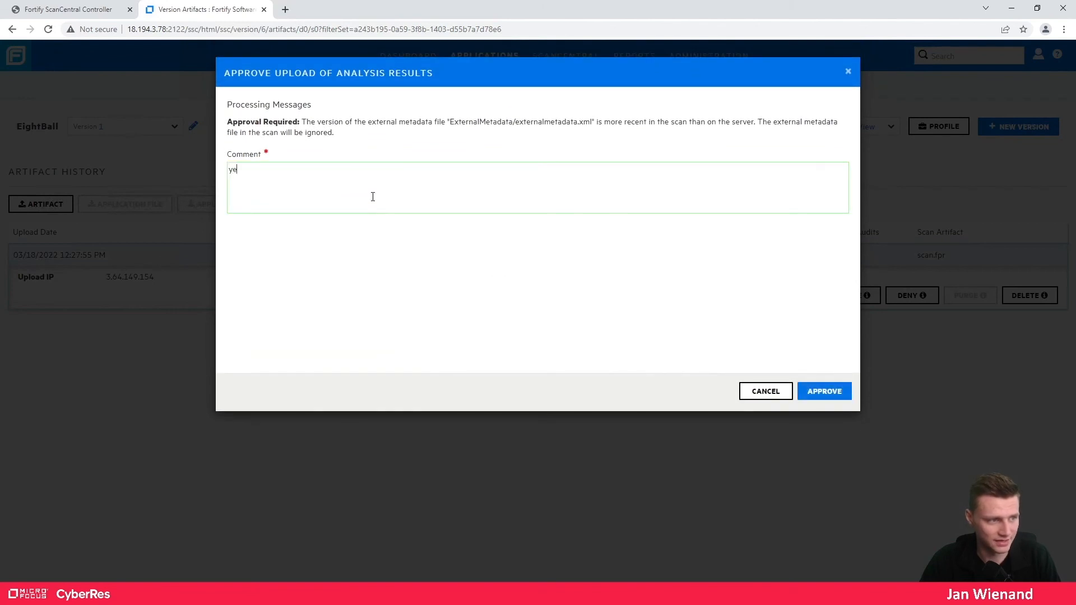
click(821, 391)
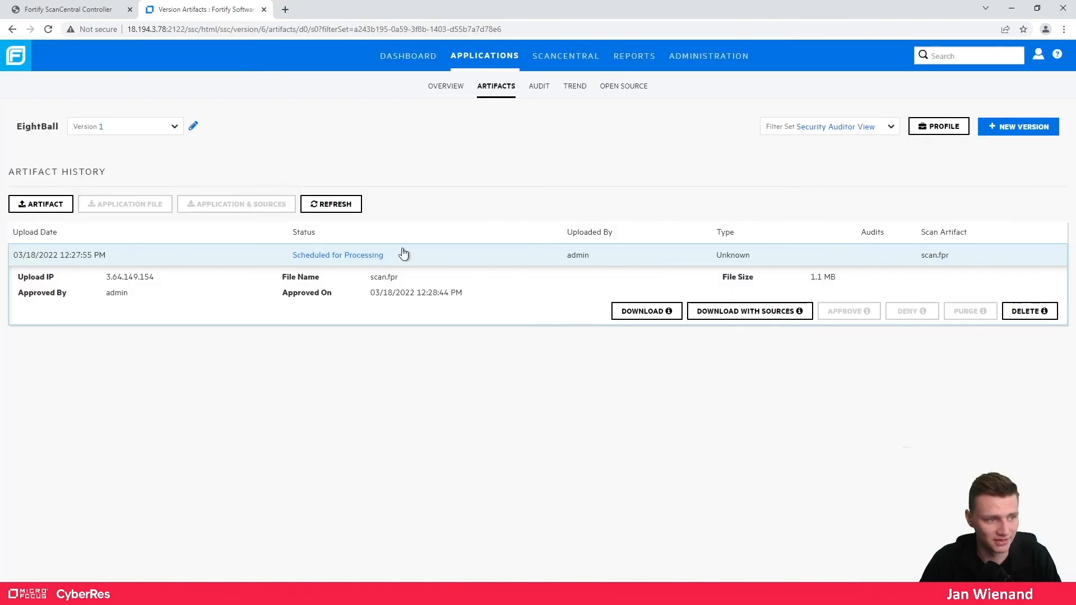
click(344, 205)
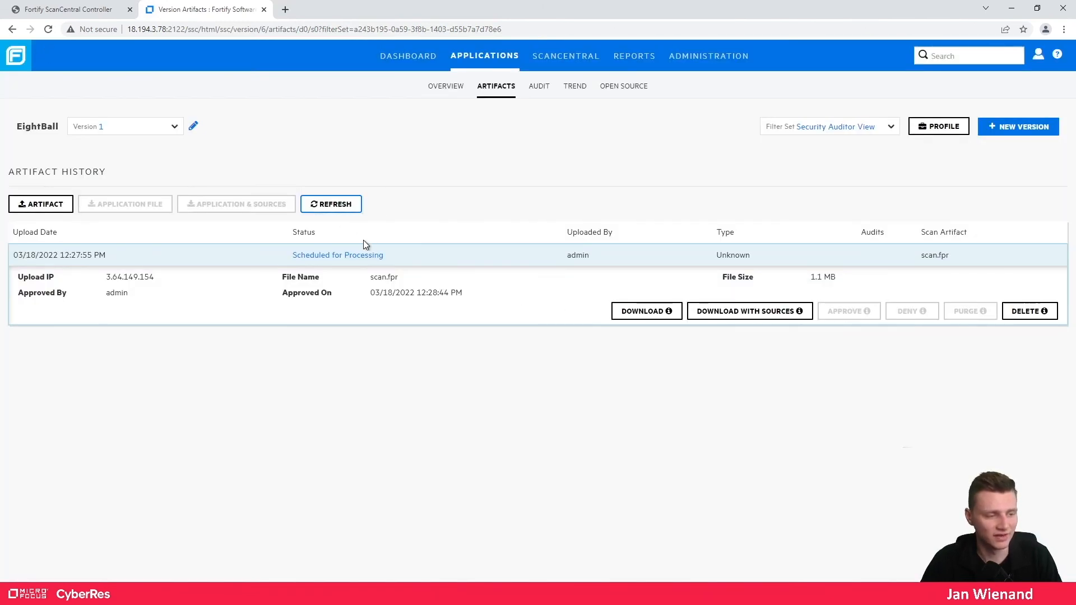
click(353, 211)
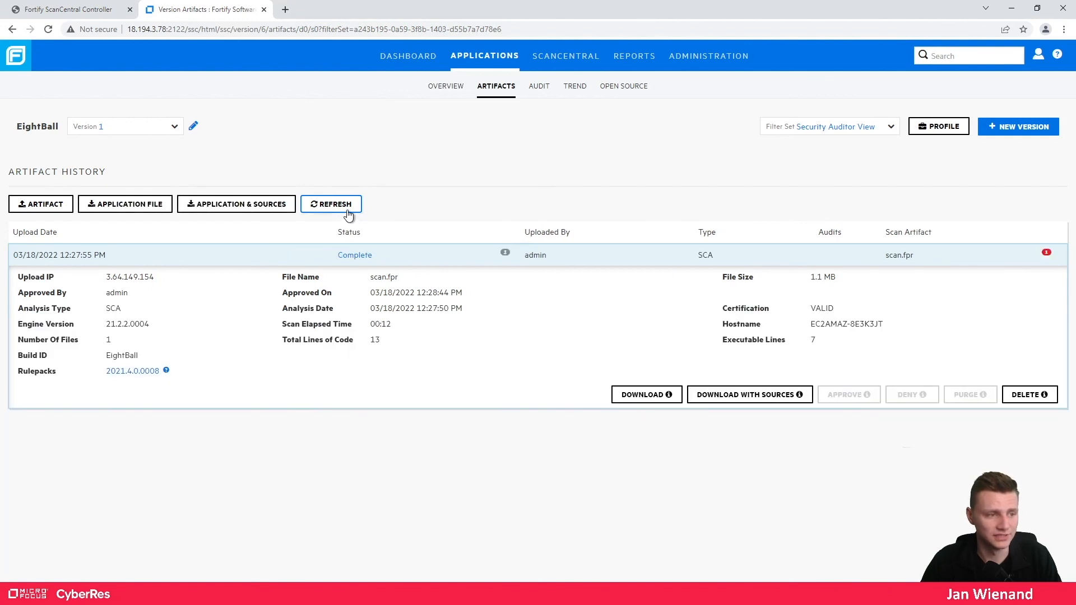
click(539, 88)
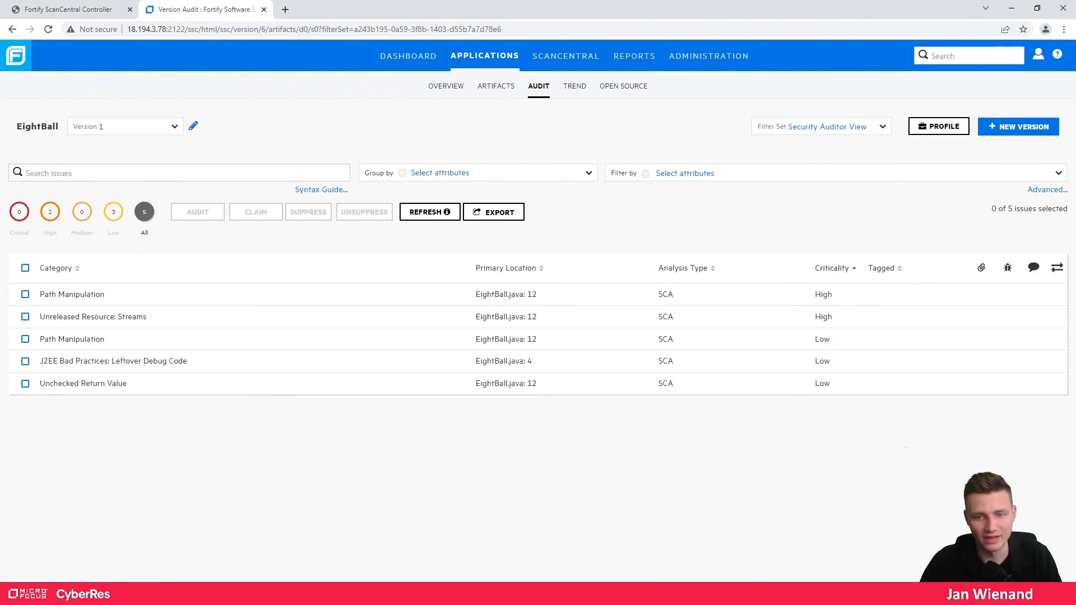
click(1011, 9)
- Search the VS Code marketplace for 'fortify' and install Fortify Extension for Visual Studio Code
click(81, 595)
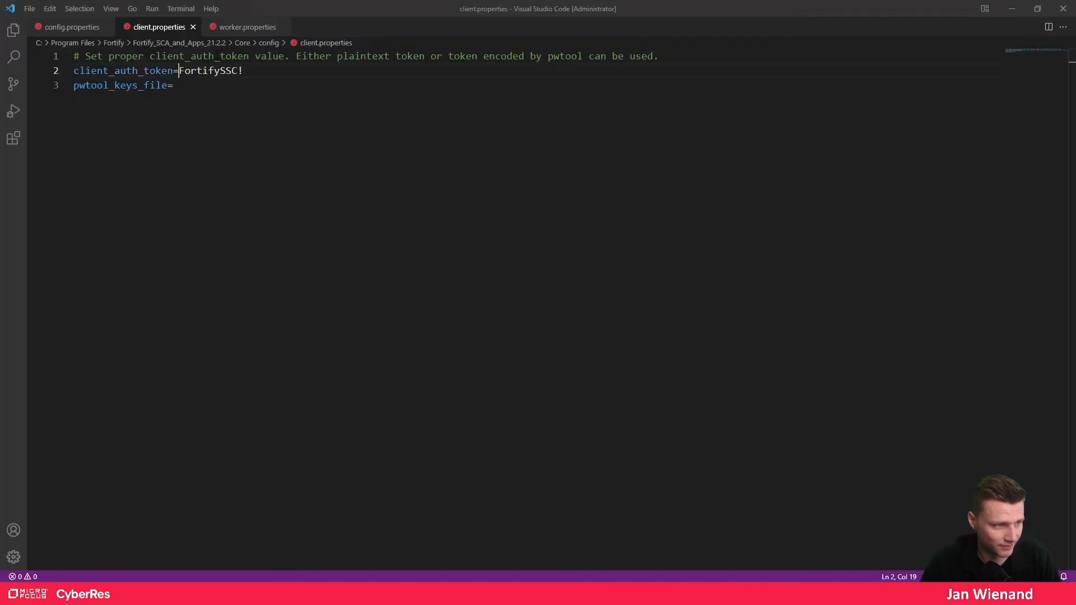
click(14, 140)
text(fortify)
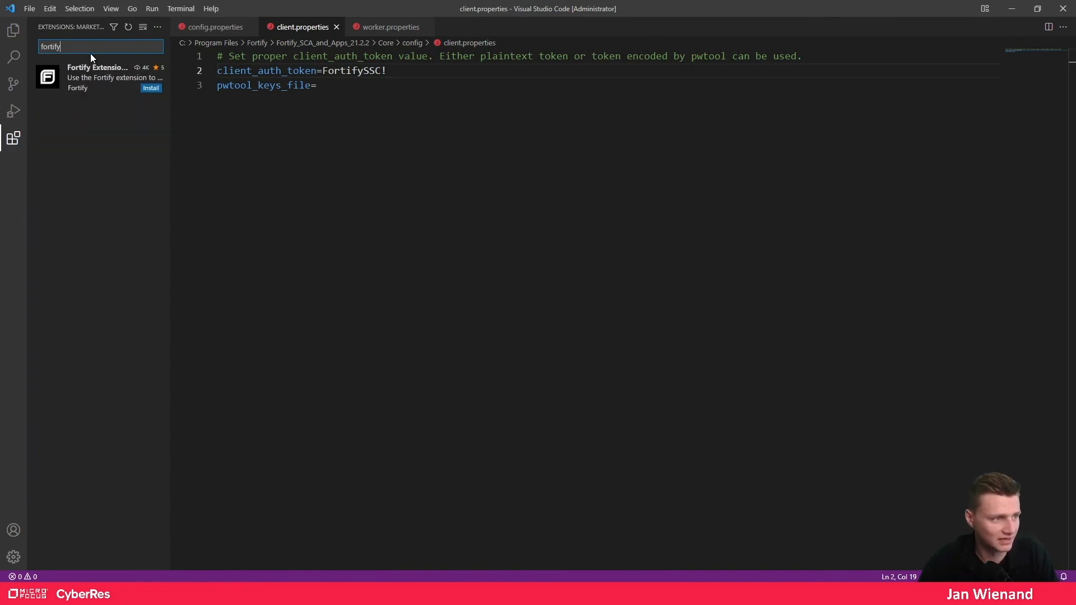
click(115, 80)
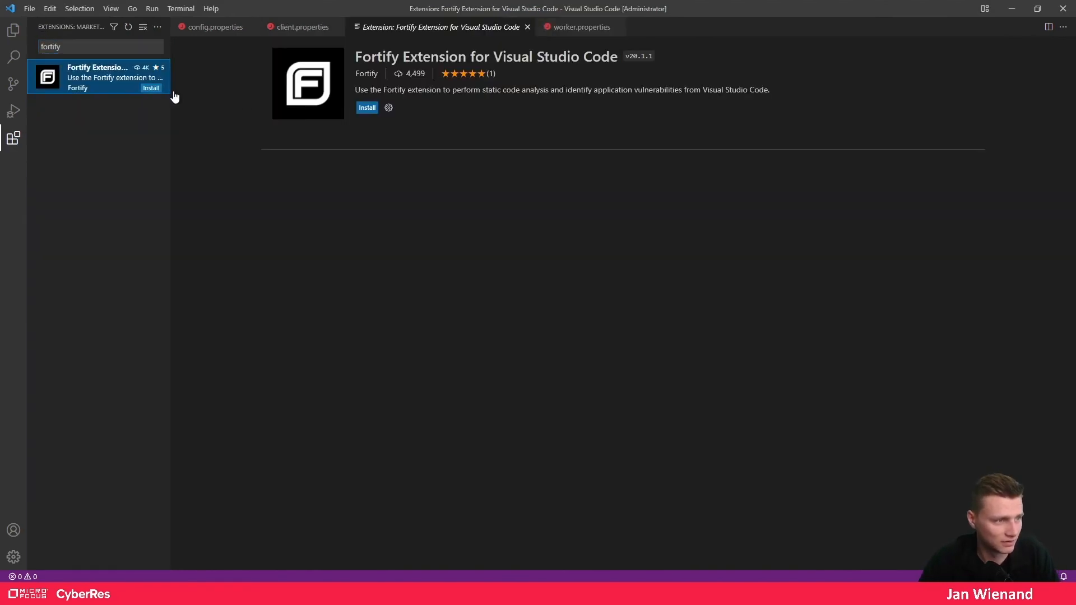
click(368, 109)
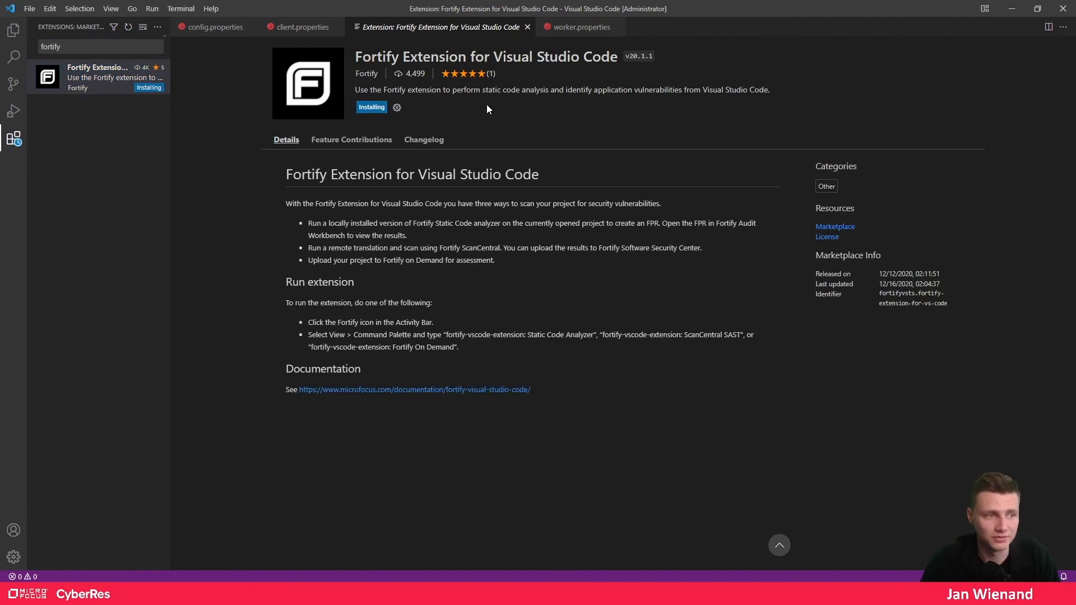
click(14, 29)
- Open the Fortify_SCA_and_Apps_21.2.2\Samples\basic\eightball folder in VS Code
click(98, 84)
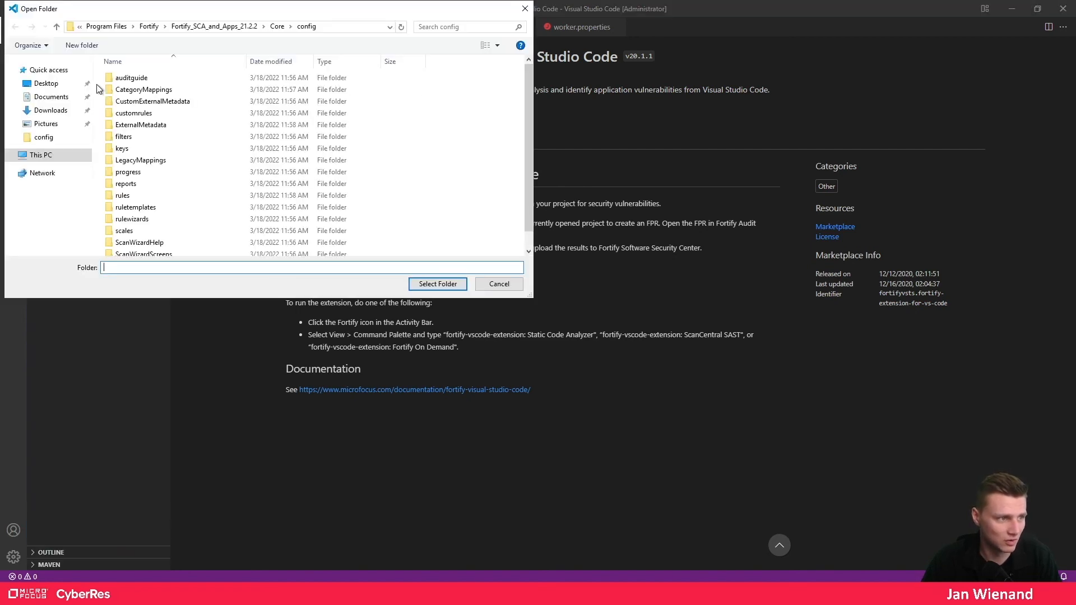
click(247, 25)
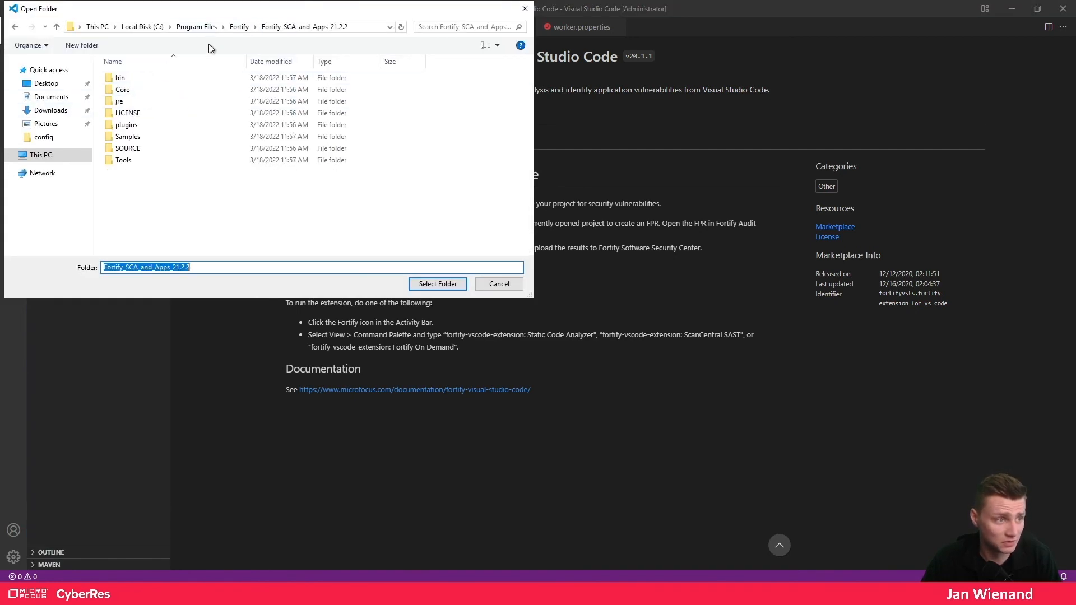
click(133, 139)
double_click(134, 140)
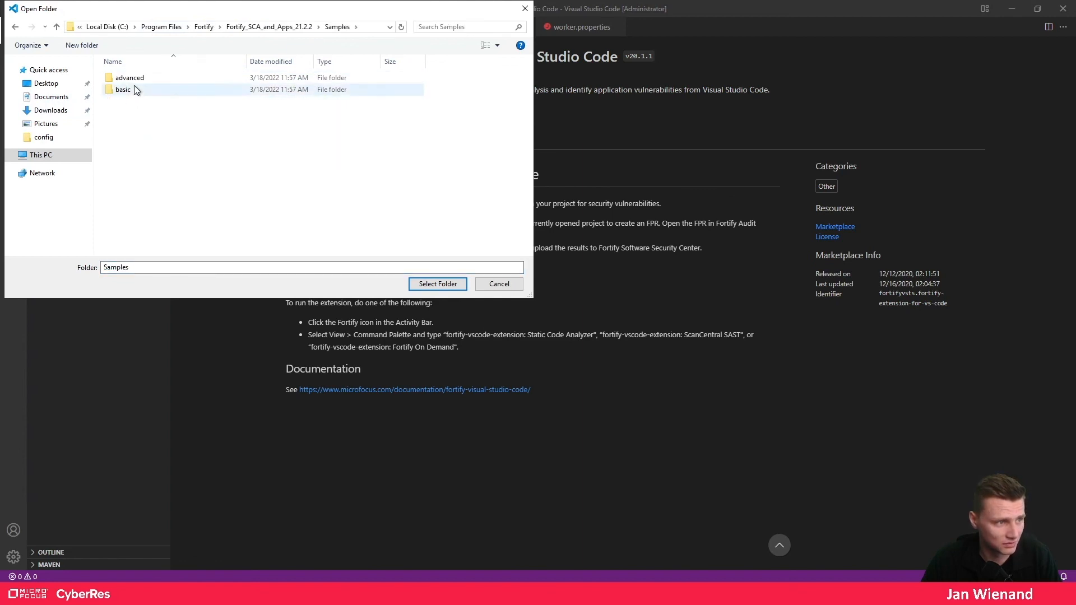
double_click(134, 89)
double_click(128, 101)
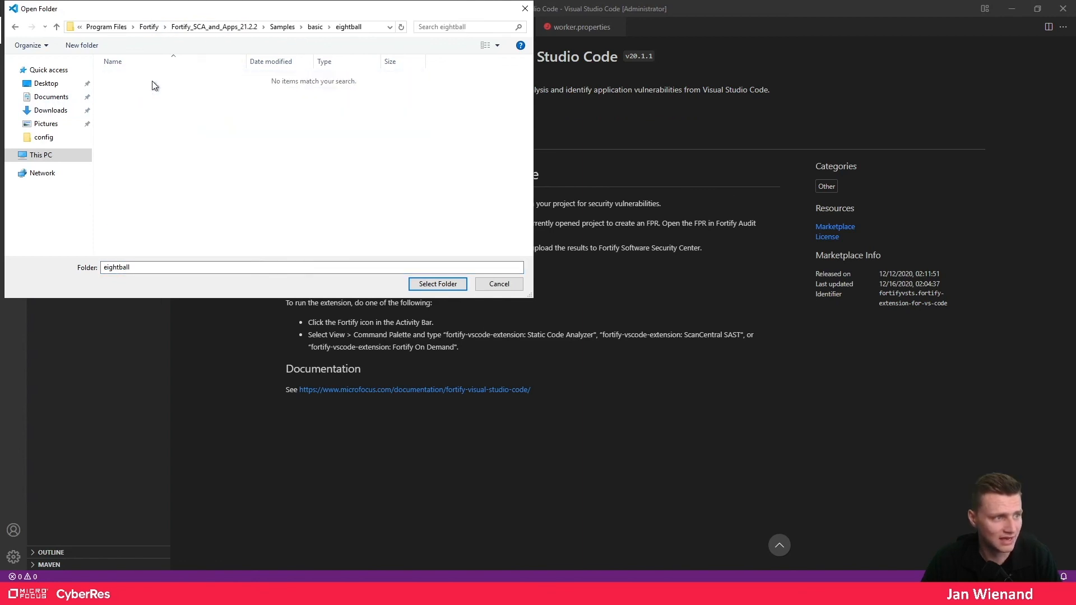
click(420, 284)
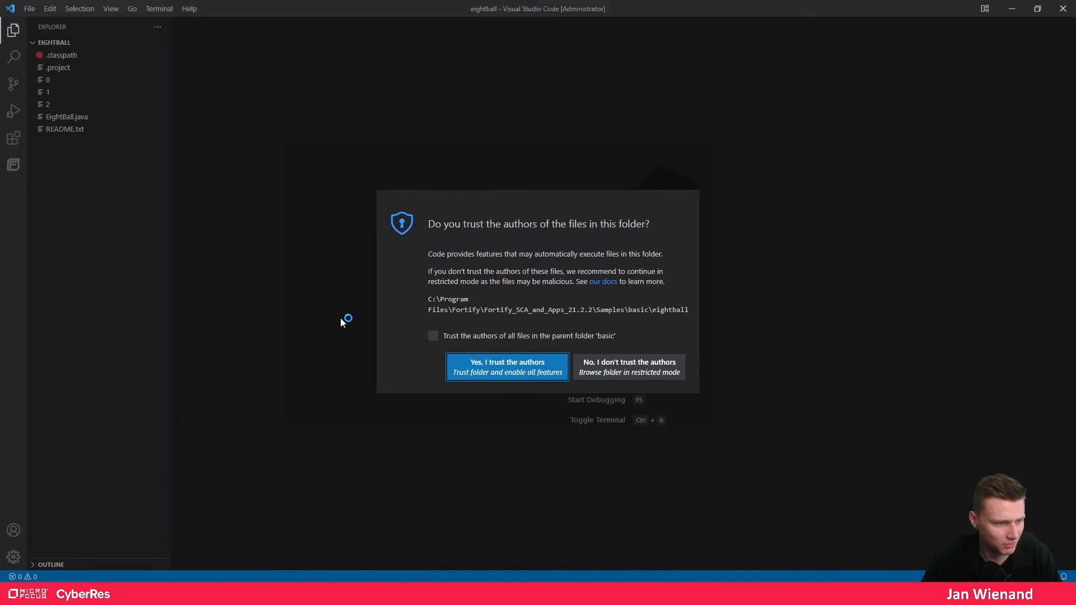
- Trust the basic folder's authors, open EightBall.java, and show the Fortify panel
click(435, 337)
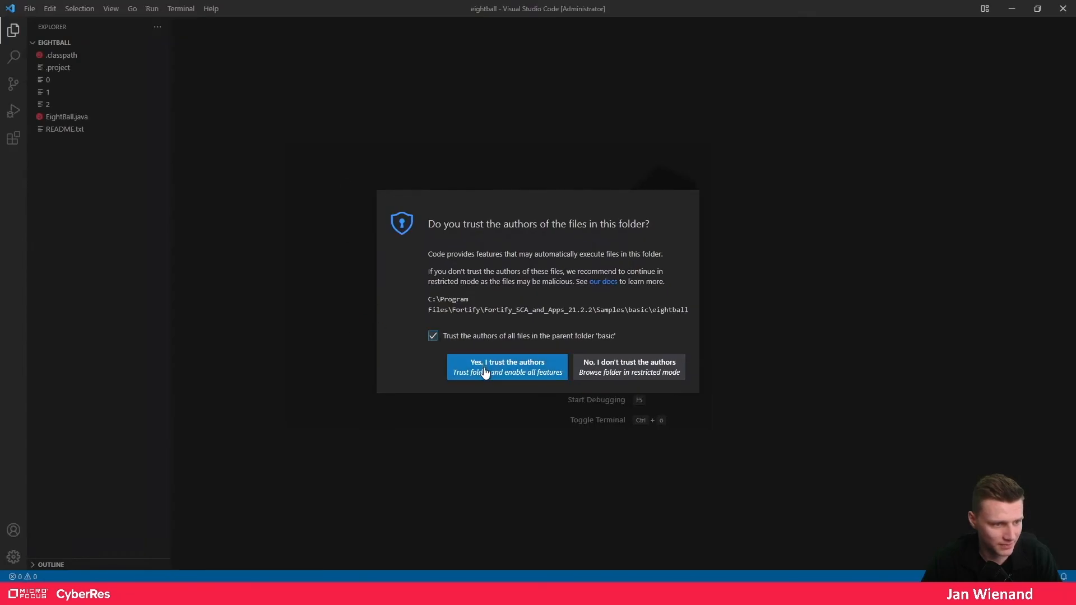
click(484, 368)
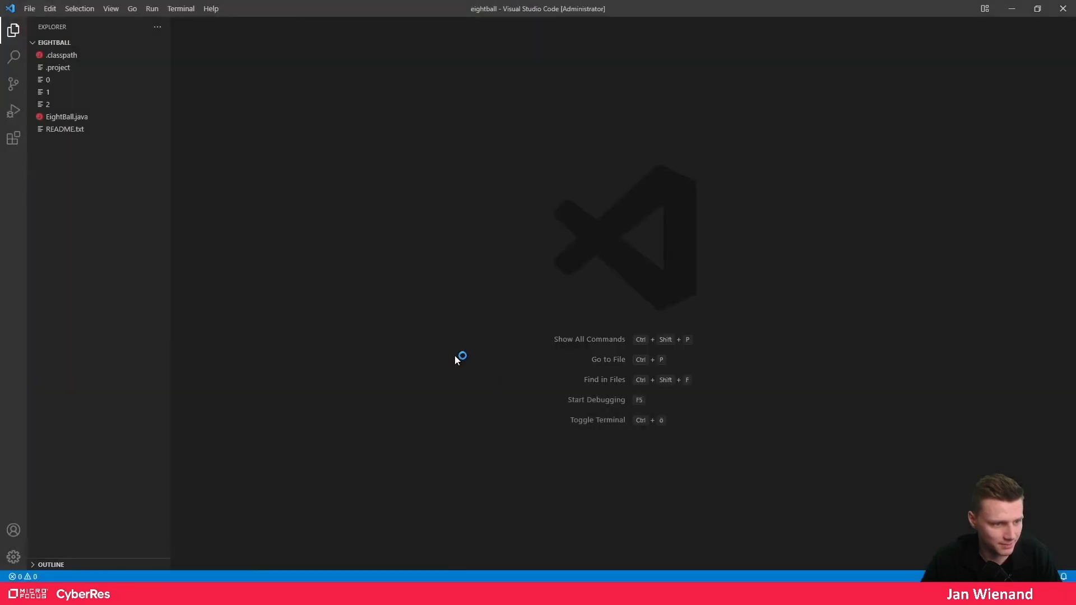
click(77, 117)
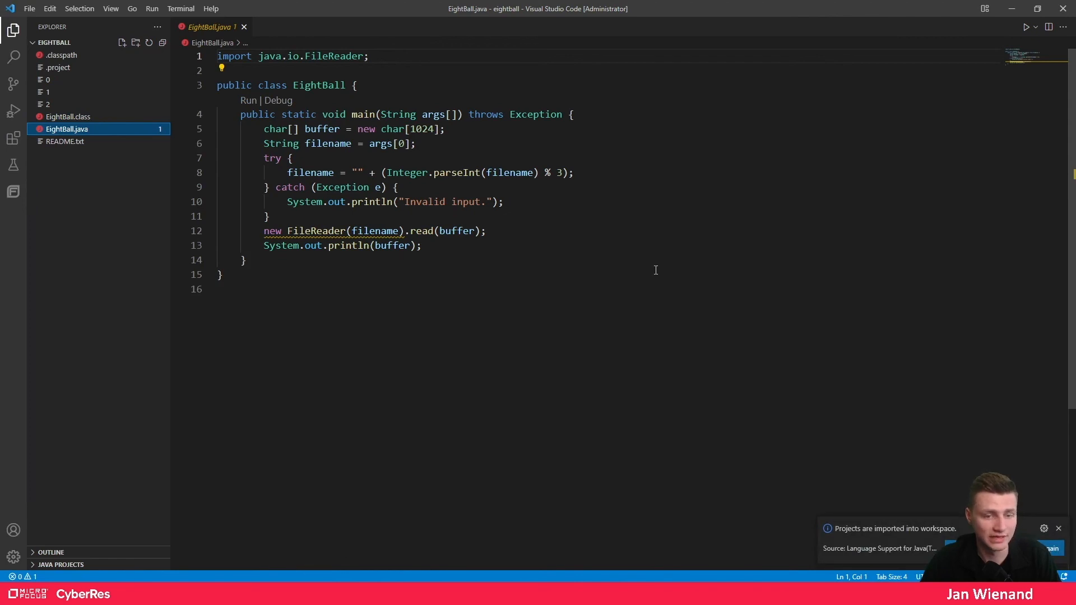
click(15, 193)
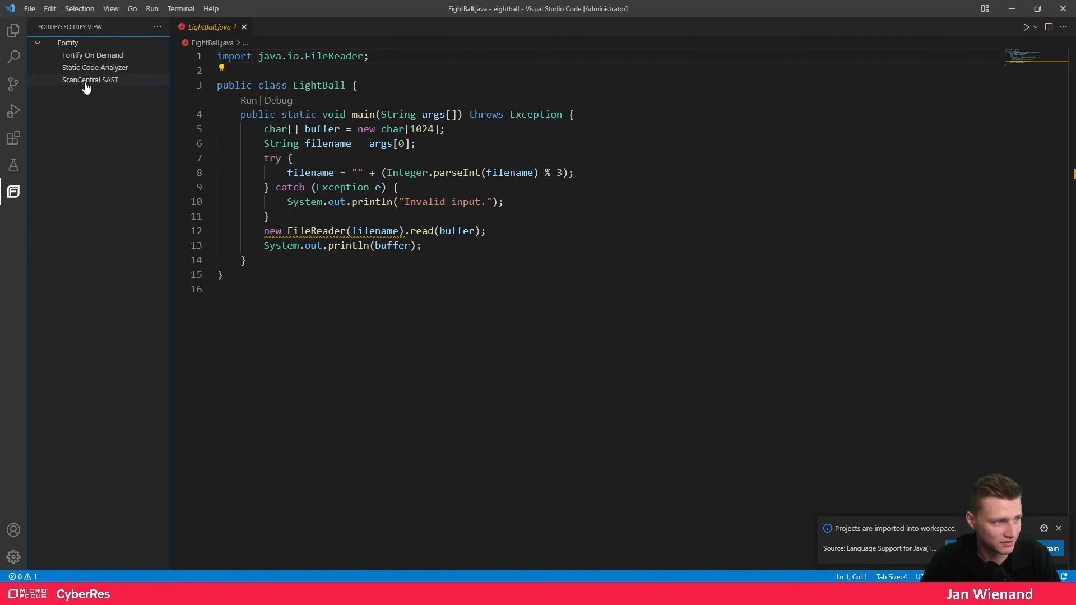
- In the ScanCentral SAST form, paste the scancentral-ctrl controller URL into Controller URL
click(72, 82)
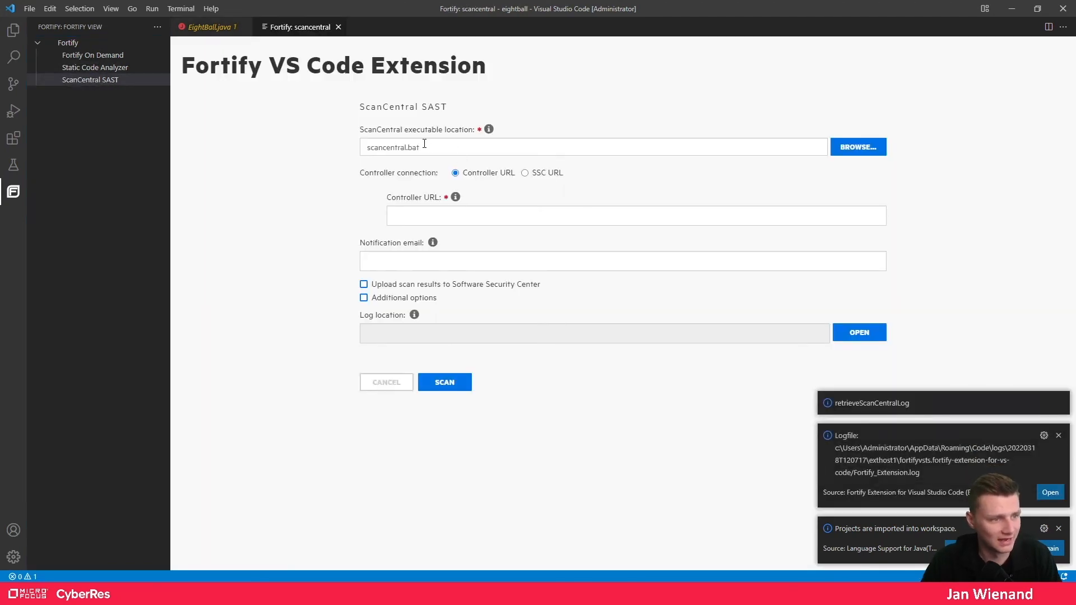
click(438, 211)
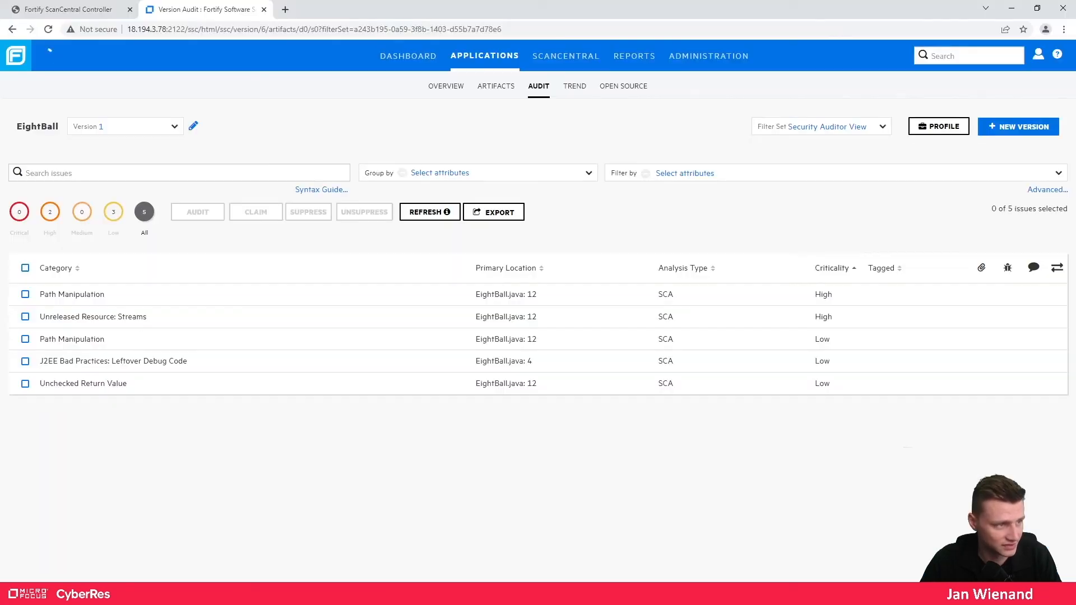
click(90, 9)
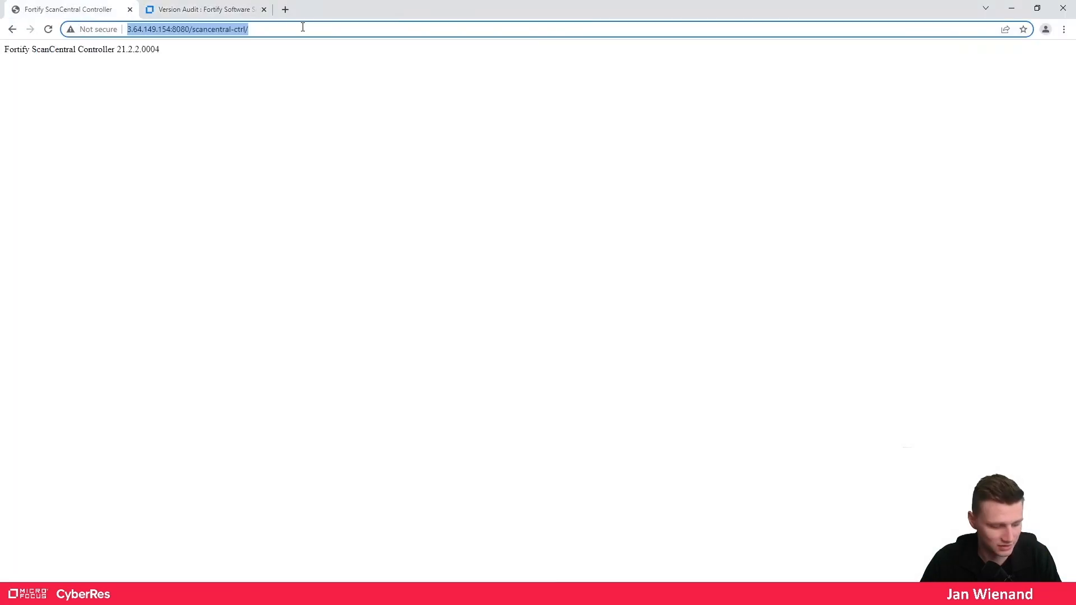
click(73, 594)
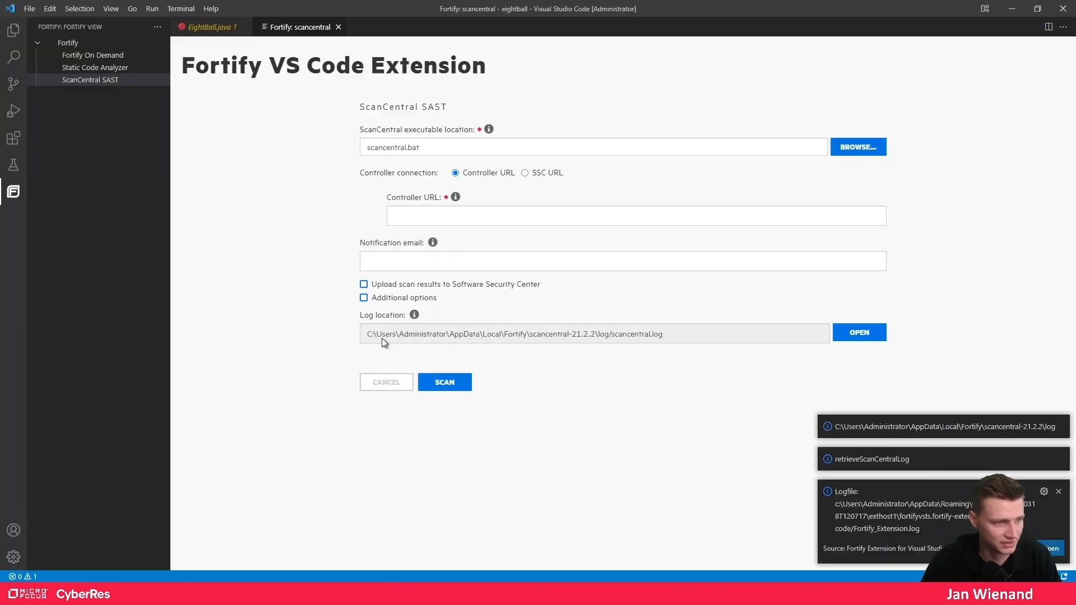
click(451, 219)
text(http://3.64.149.154:8080/scancentral-ctrl/)
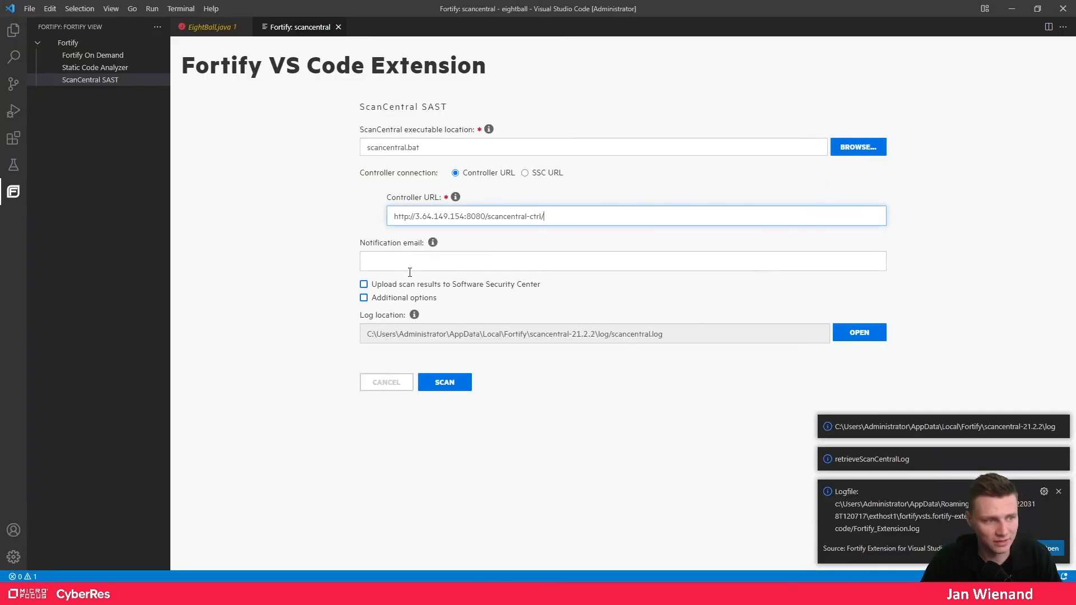
- Run the ScanCentral SAST scan with Upload unchecked, then minimize Command Prompt and VS Code
click(404, 285)
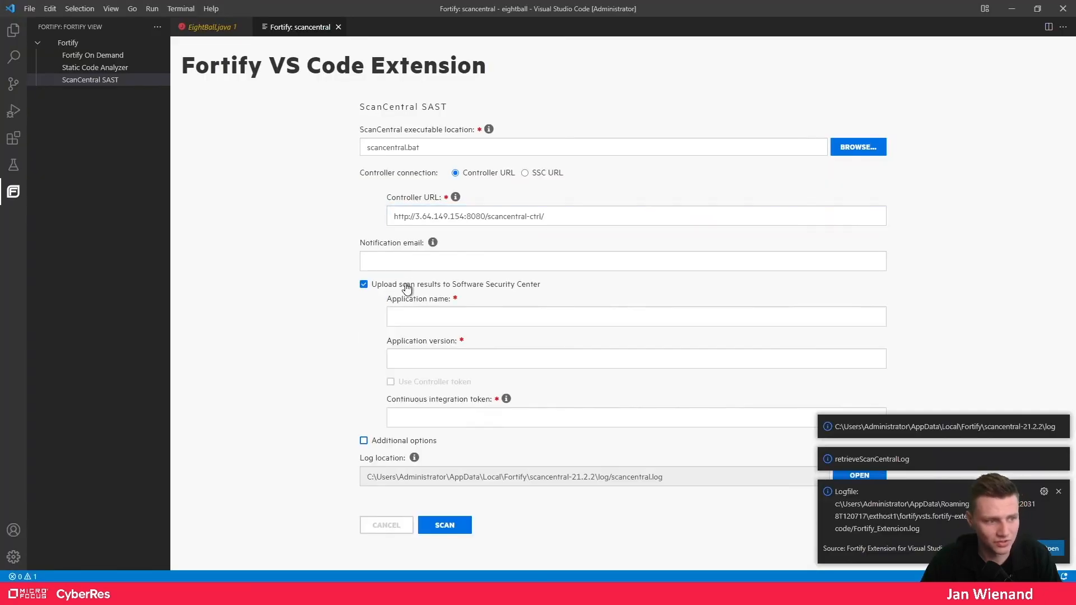
click(368, 286)
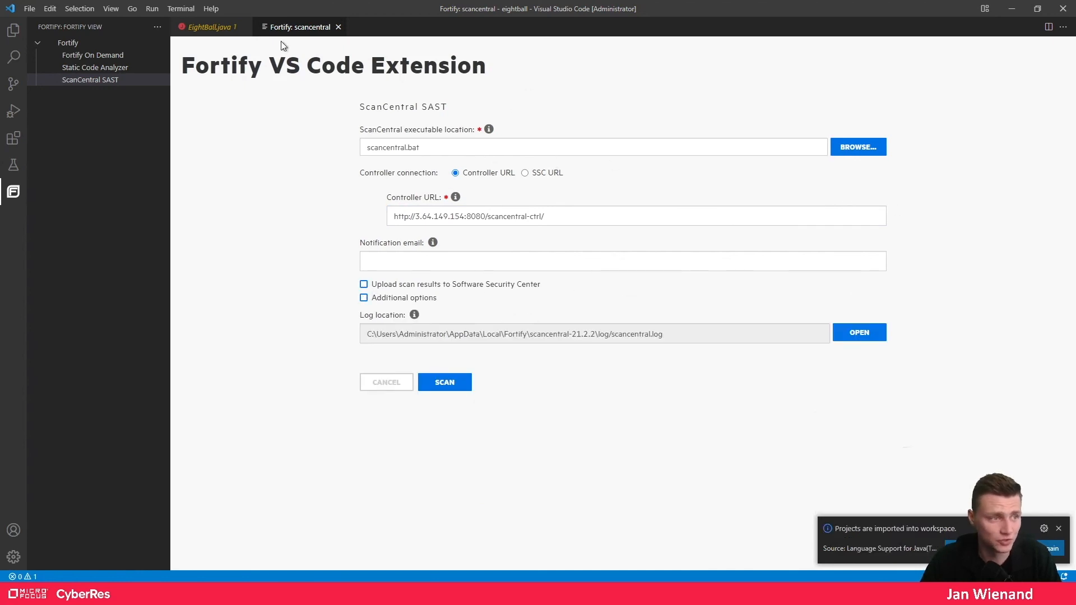
click(445, 385)
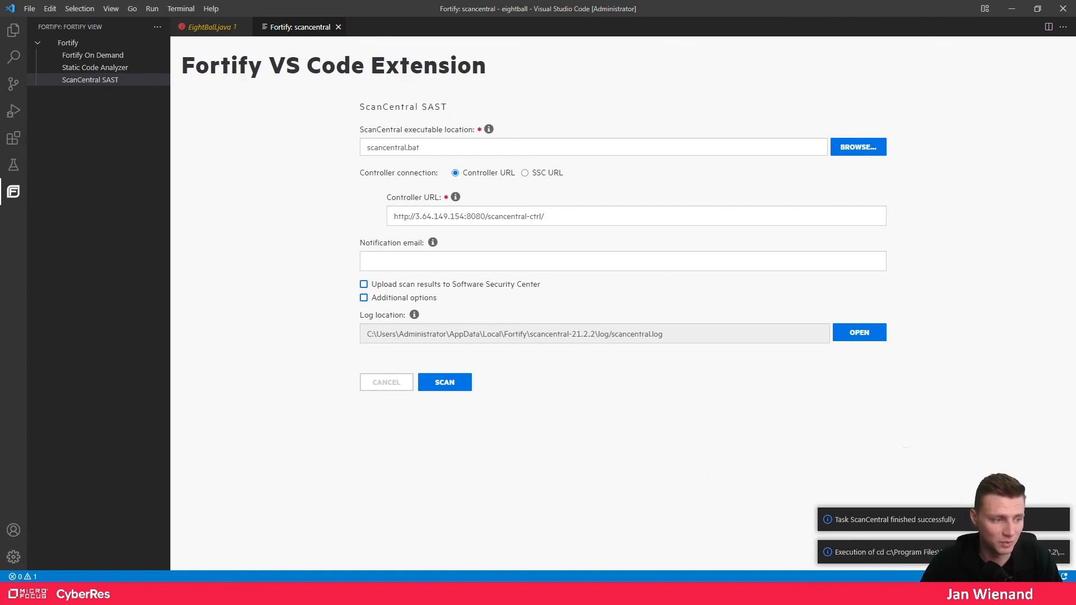
click(129, 594)
click(803, 97)
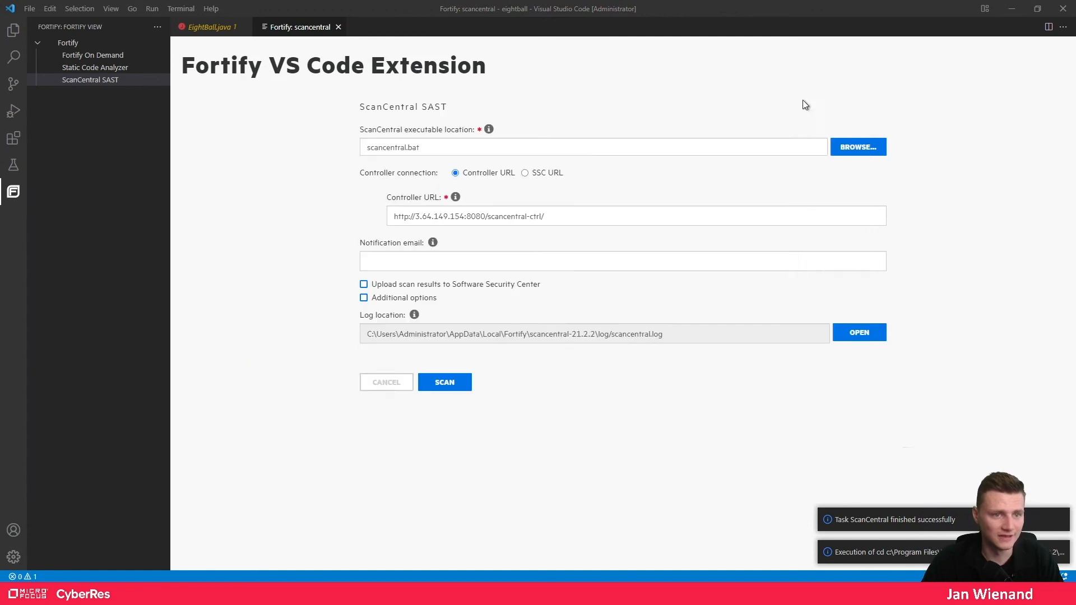
click(1009, 11)
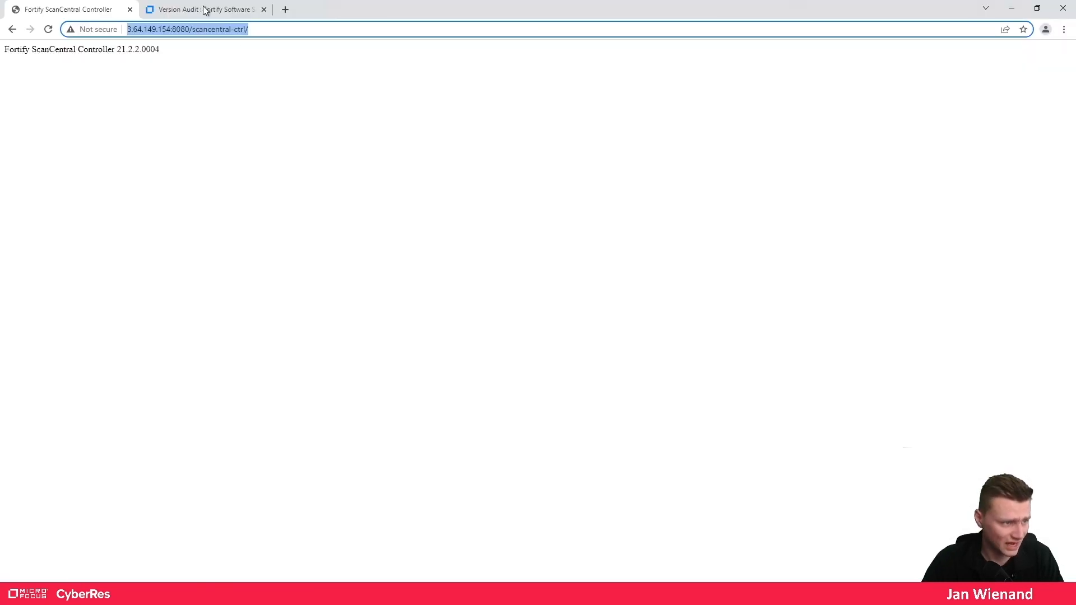
- Refresh SSC's ScanCentral scan requests to see the eightball job running
click(204, 10)
click(549, 59)
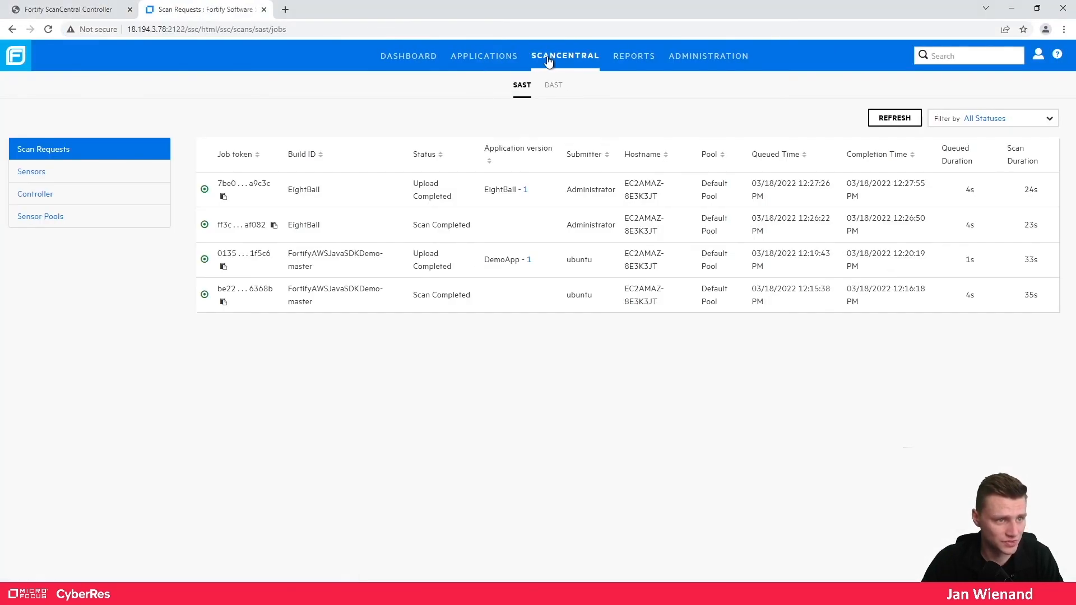
click(892, 121)
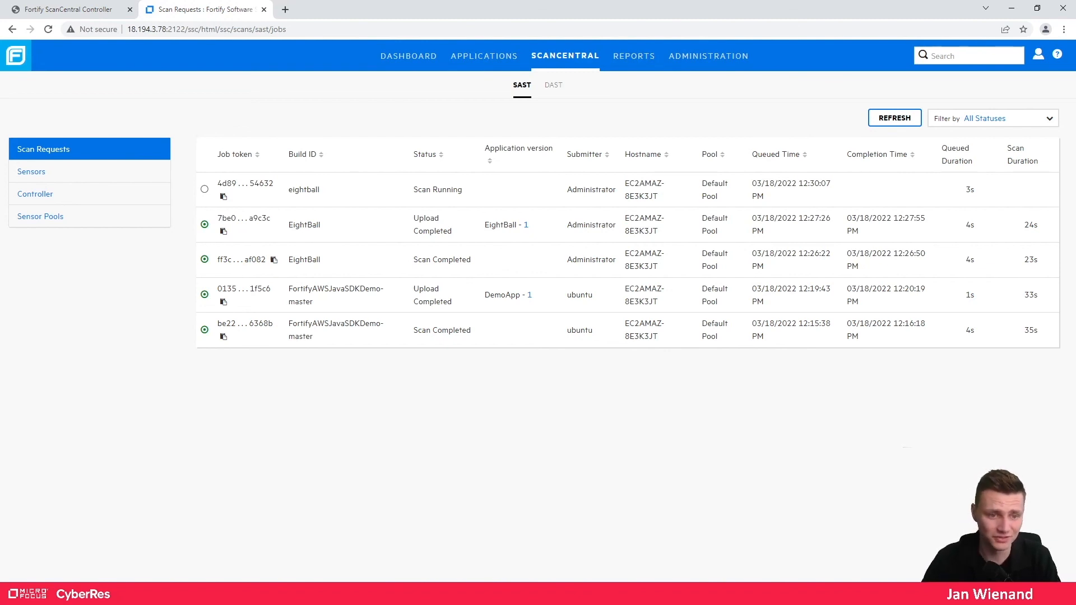
key(alt+Tab)
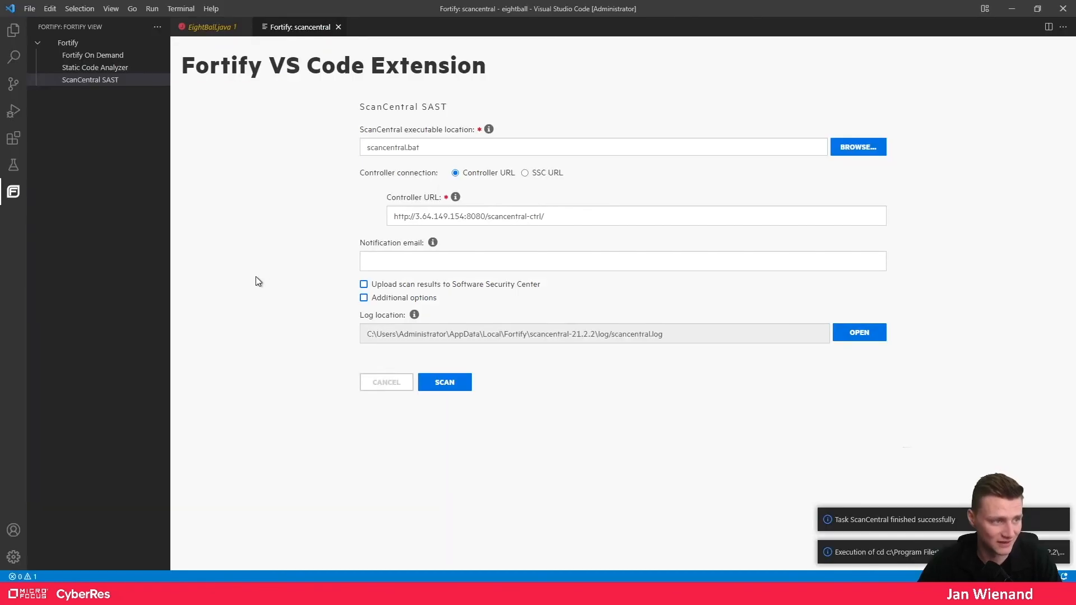
click(211, 30)
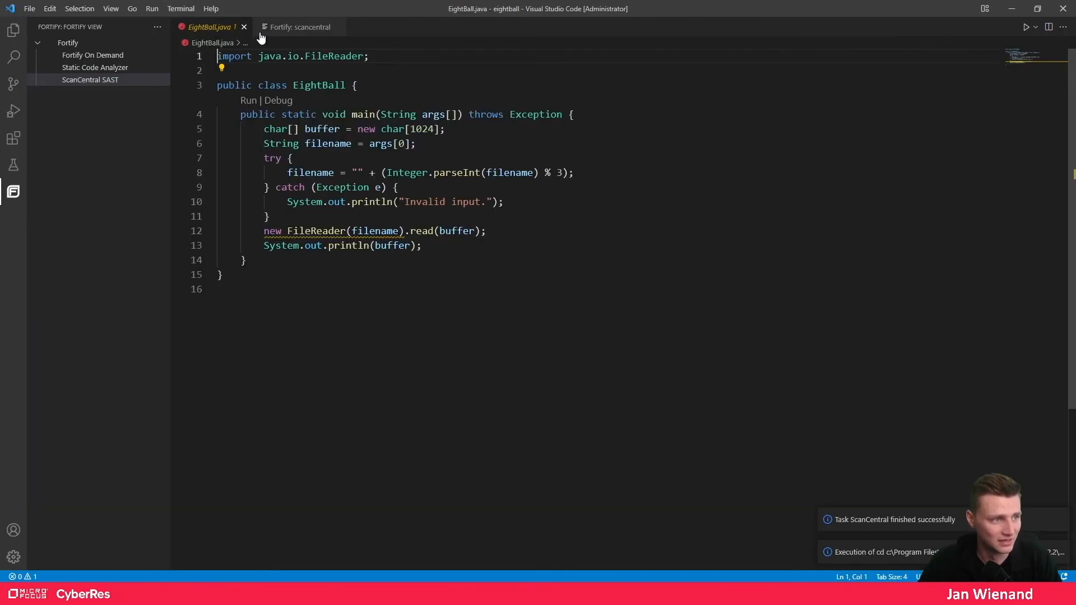
click(11, 35)
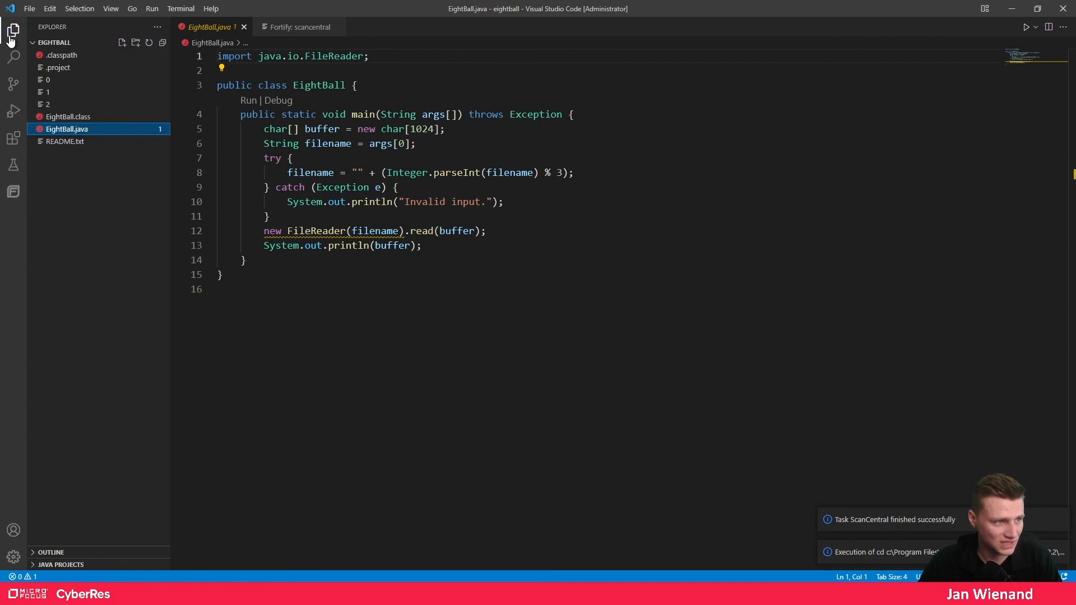
key(alt+Tab)
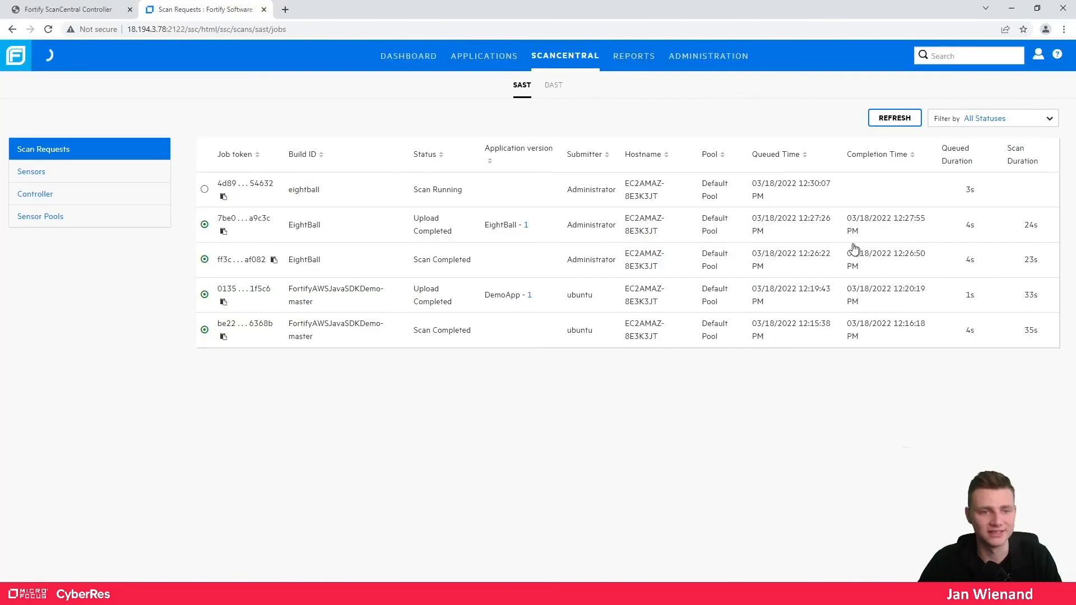